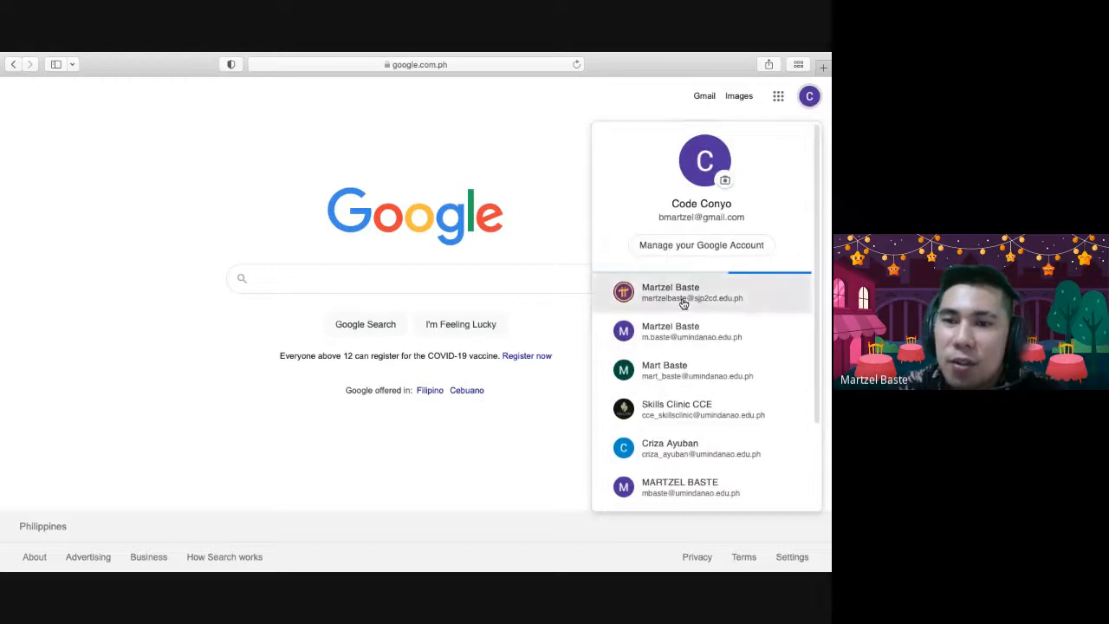
# Step: Switch to the sjp2cd.edu.ph school account and open the list of Google apps
pyautogui.click(654, 292)
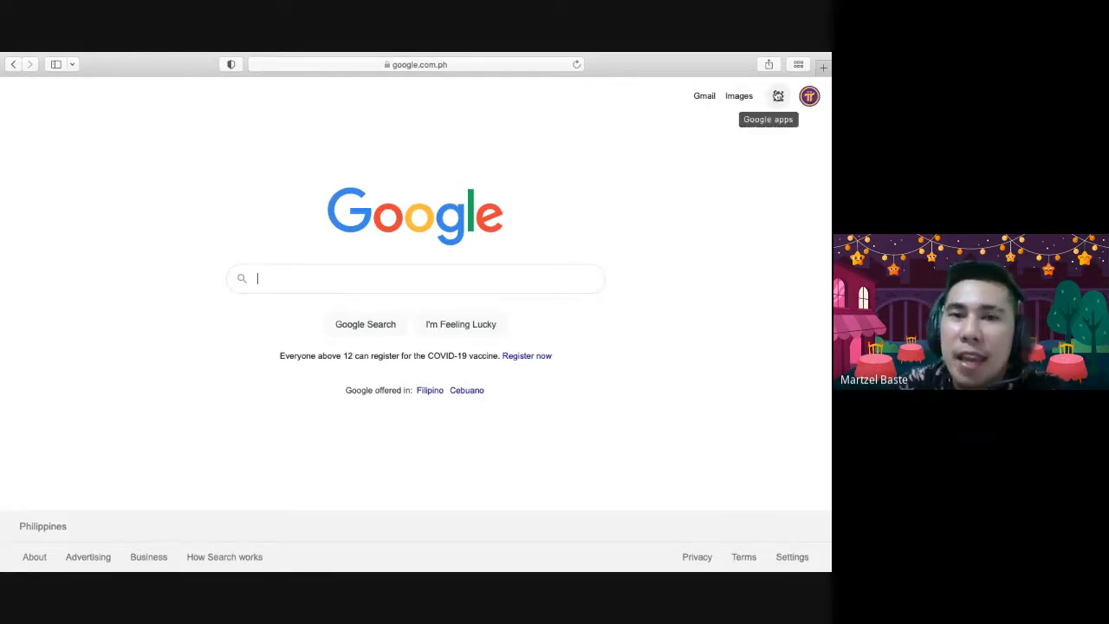
pyautogui.click(778, 97)
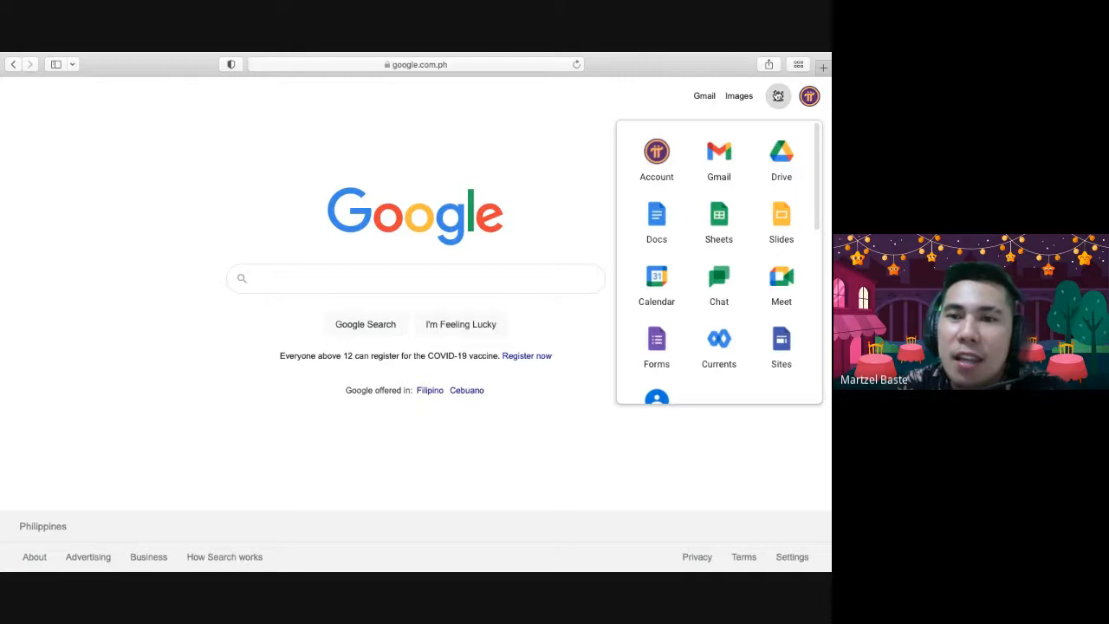
pyautogui.click(681, 100)
pyautogui.click(783, 103)
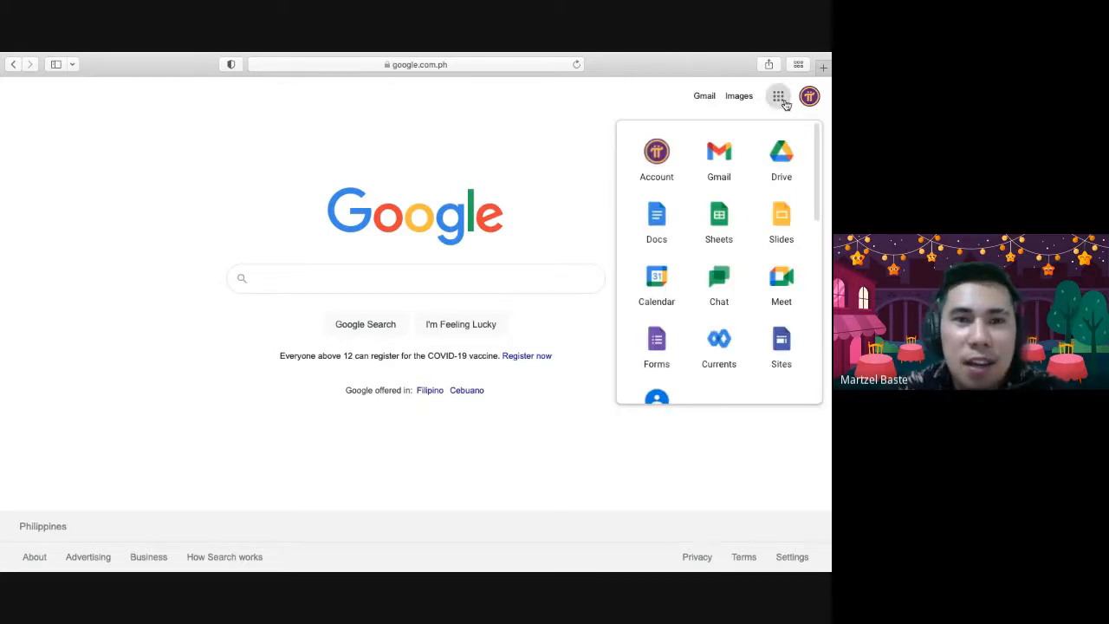
pyautogui.scroll(-2, 794, 324)
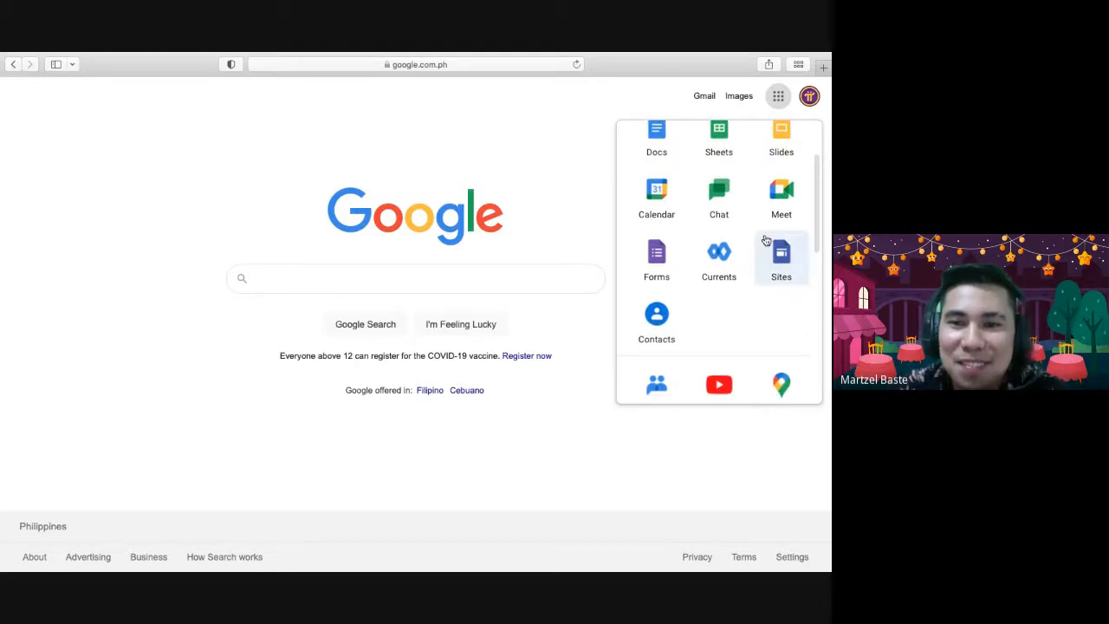
pyautogui.scroll(-1, 766, 240)
pyautogui.scroll(1, 766, 240)
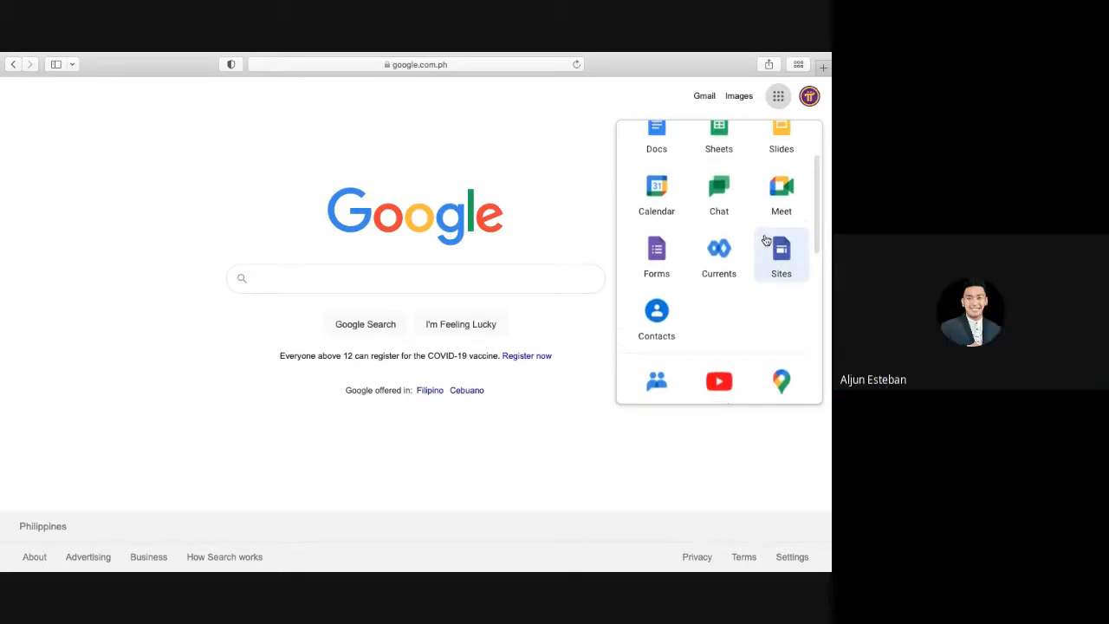
pyautogui.click(781, 111)
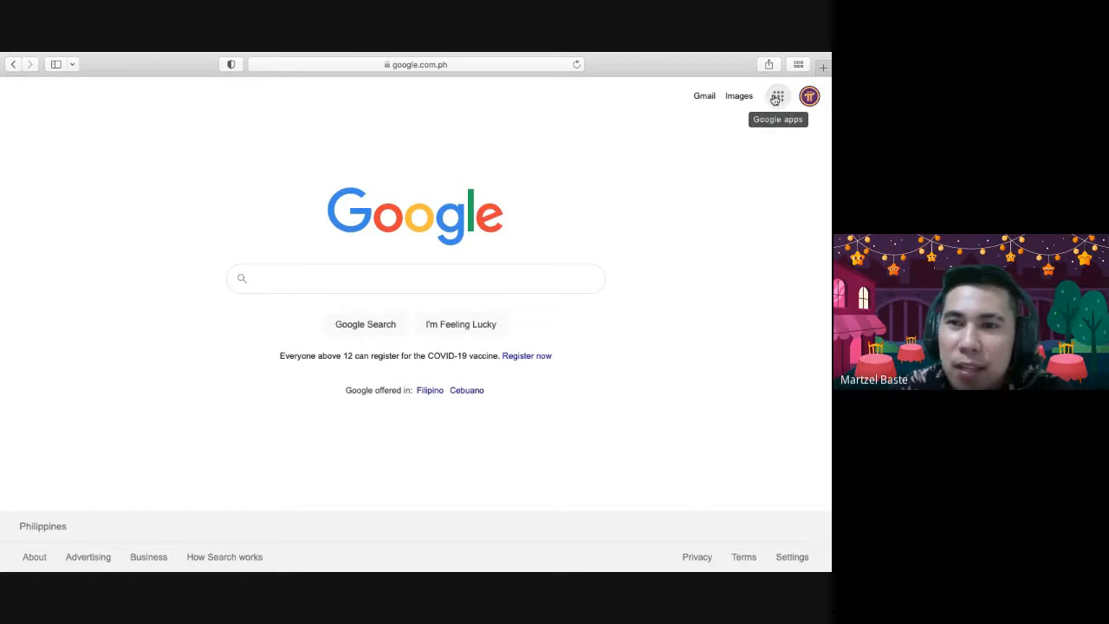
pyautogui.click(776, 98)
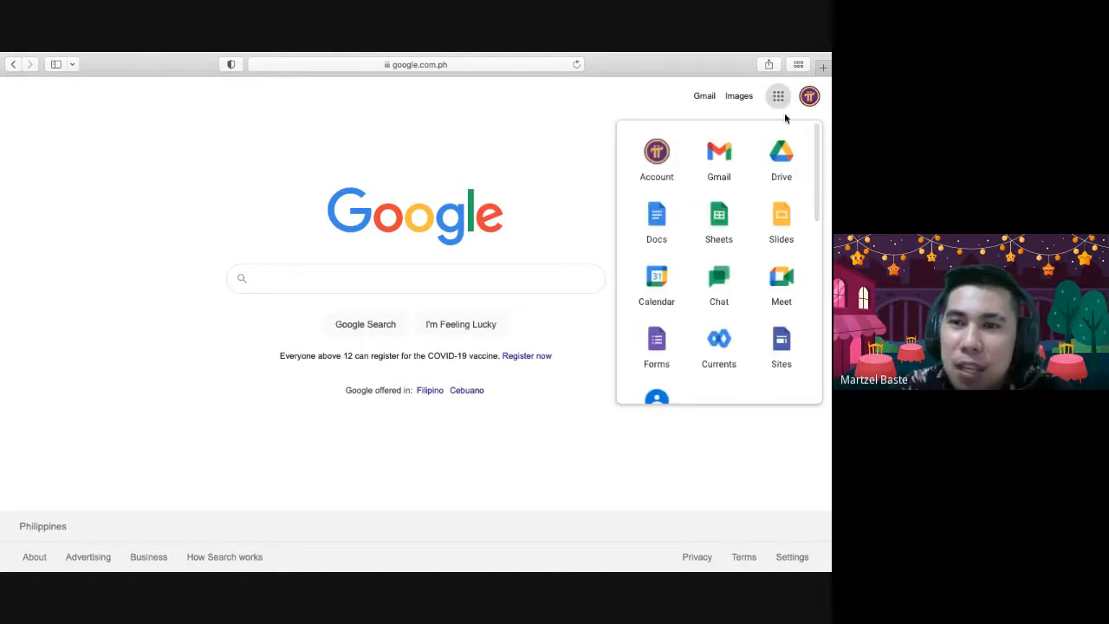
# Step: Find Sites among the Google apps and open it
pyautogui.scroll(-2, 743, 198)
pyautogui.scroll(2, 743, 198)
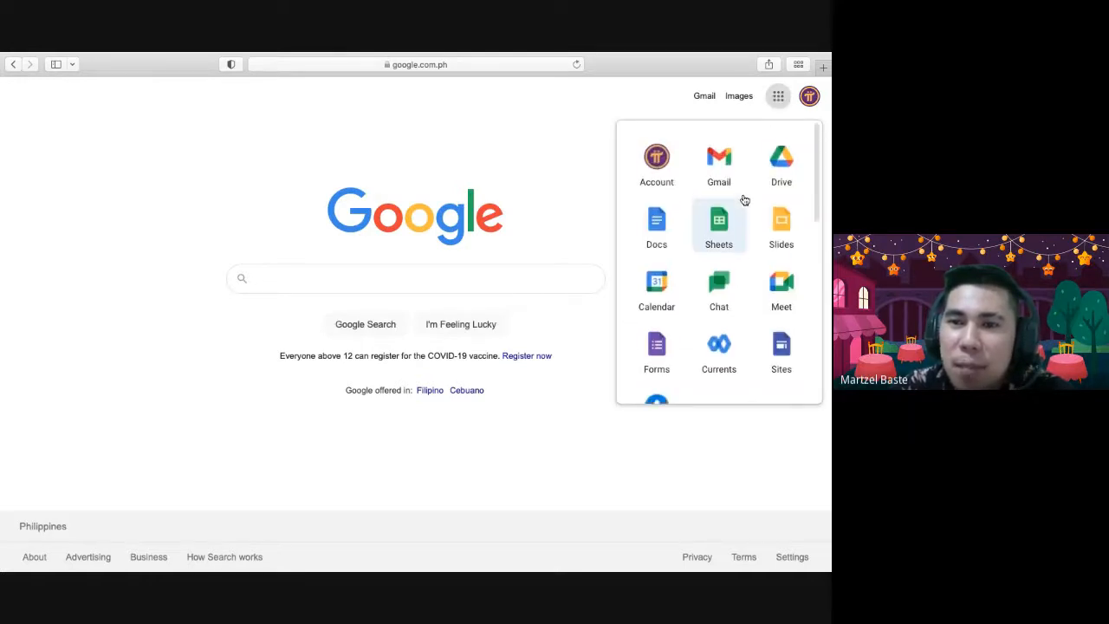
pyautogui.scroll(-5, 744, 200)
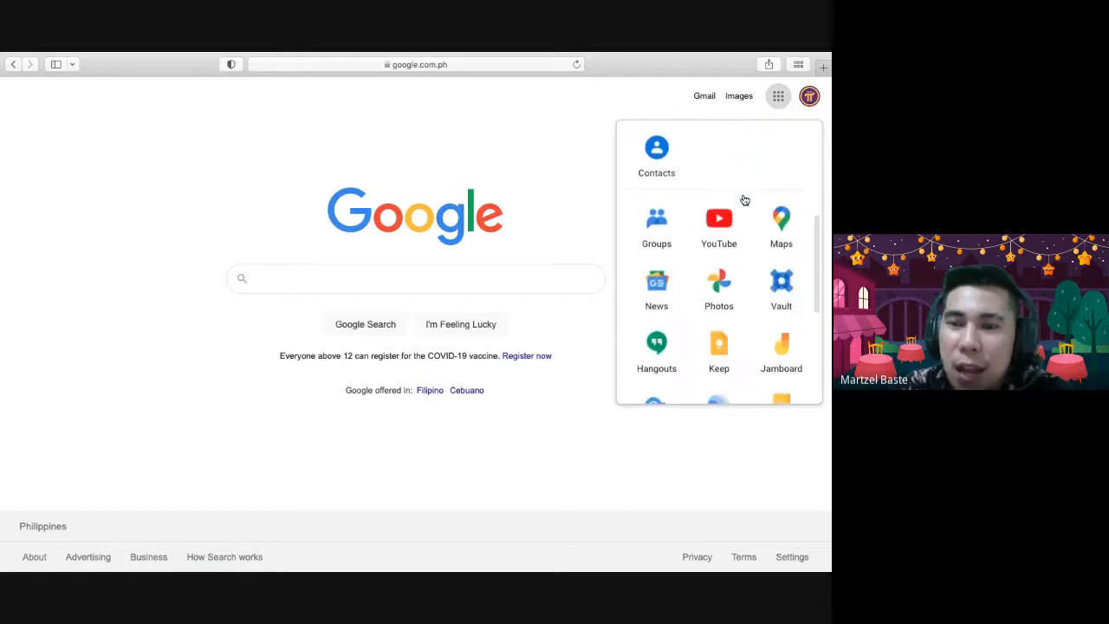
pyautogui.scroll(-3, 744, 200)
pyautogui.scroll(8, 744, 200)
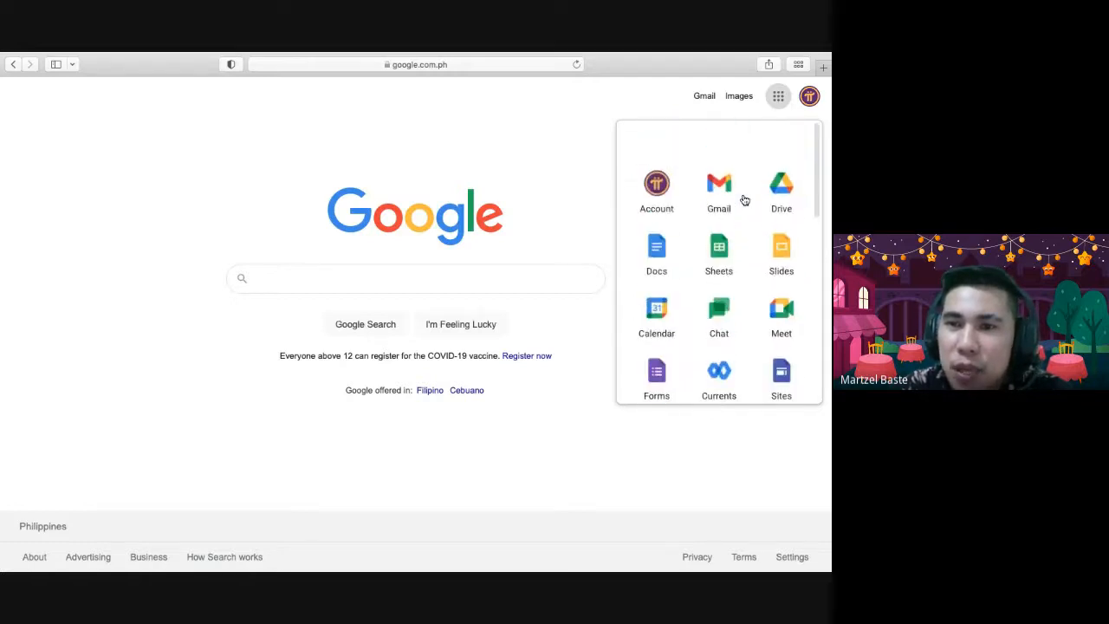
pyautogui.scroll(-3, 744, 200)
pyautogui.scroll(1, 740, 254)
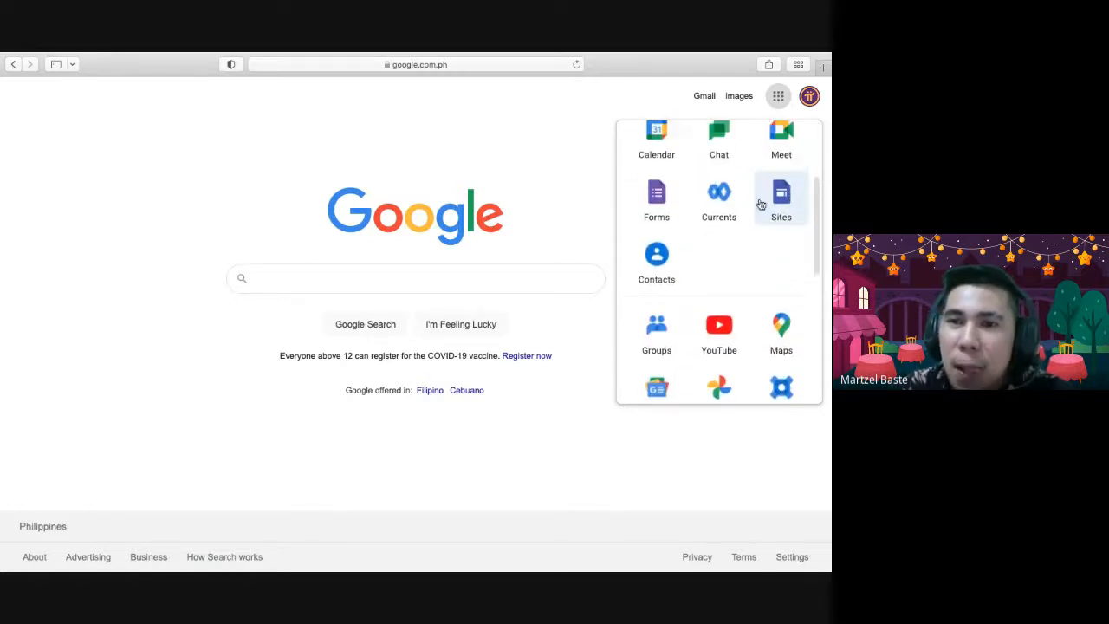
pyautogui.click(767, 202)
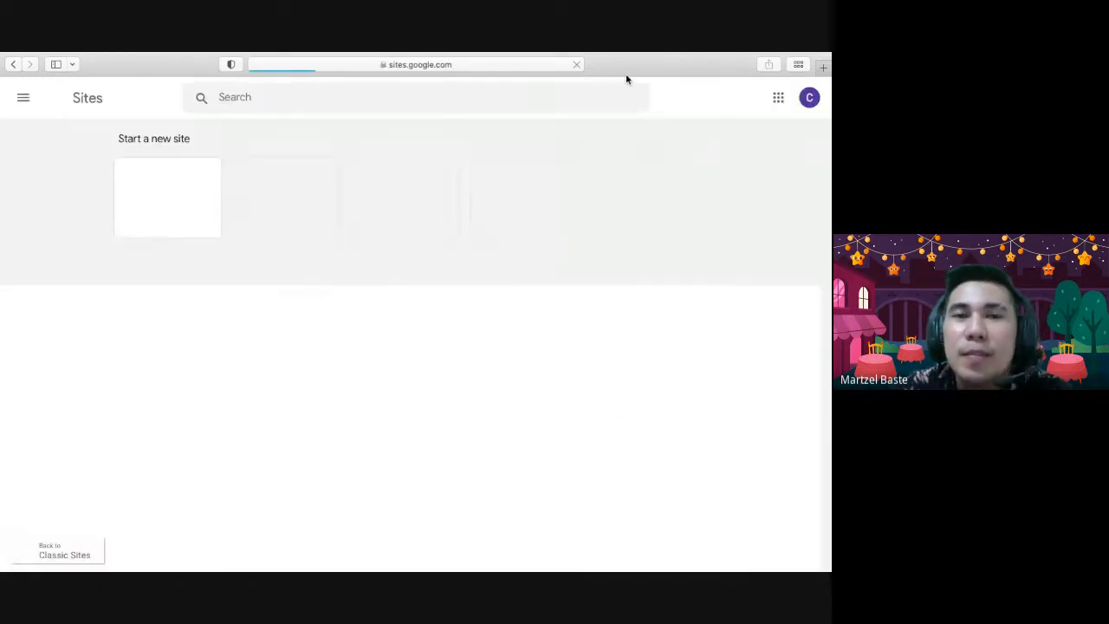
# Step: Open the recent Portfolio site last opened Jun 19, 2021 for editing and dismiss the Create your own theme prompt
pyautogui.scroll(-3, 357, 391)
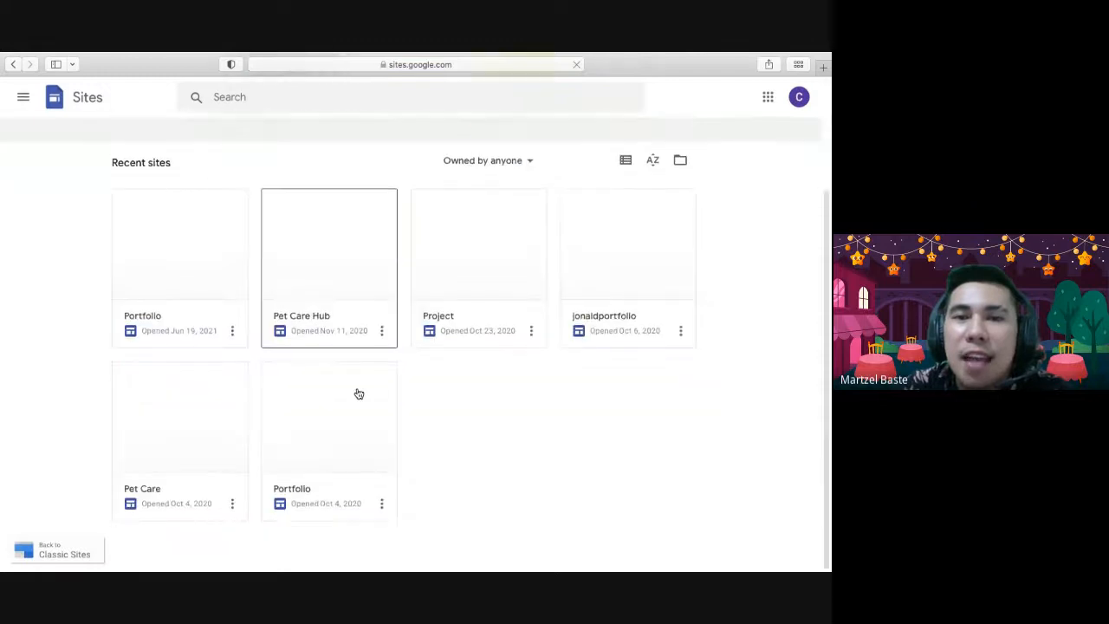
pyautogui.scroll(1, 509, 426)
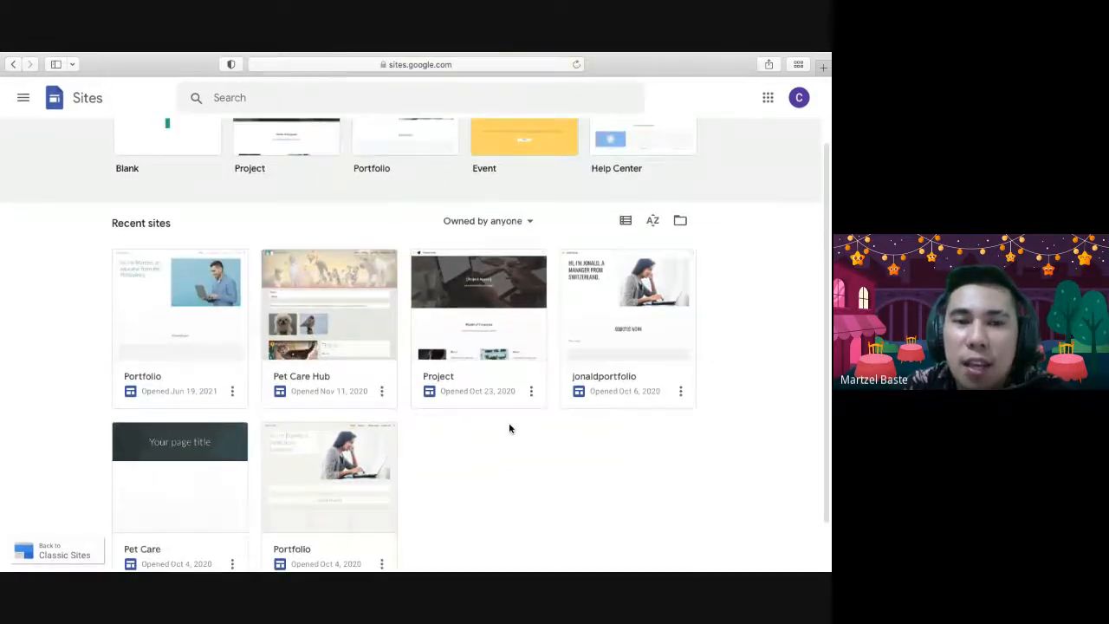
pyautogui.scroll(-1, 509, 426)
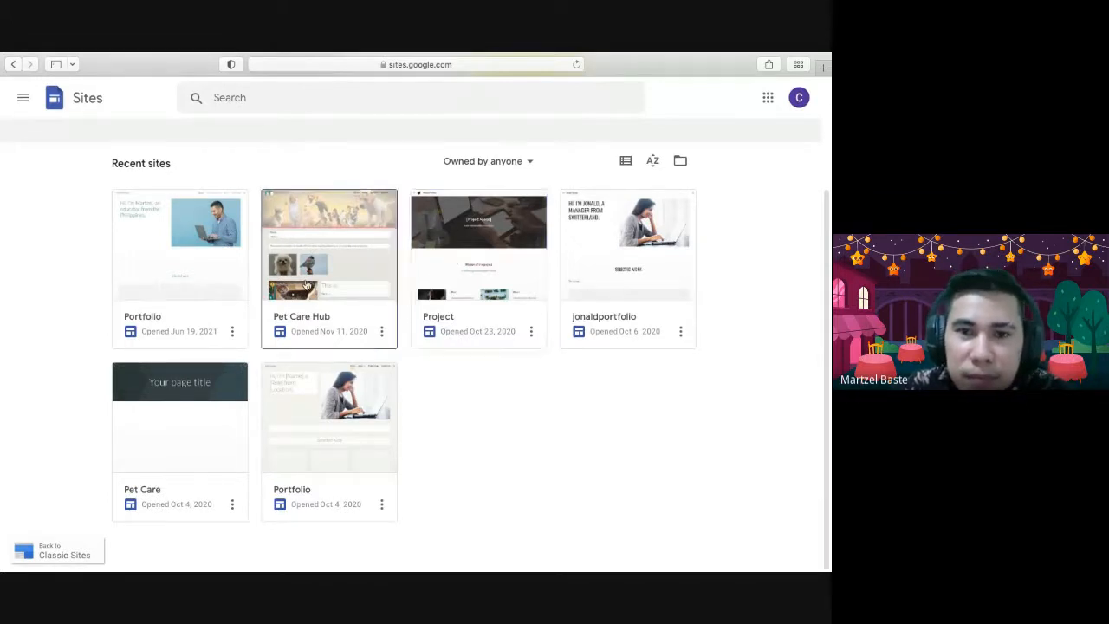
pyautogui.rightClick(186, 260)
pyautogui.click(173, 239)
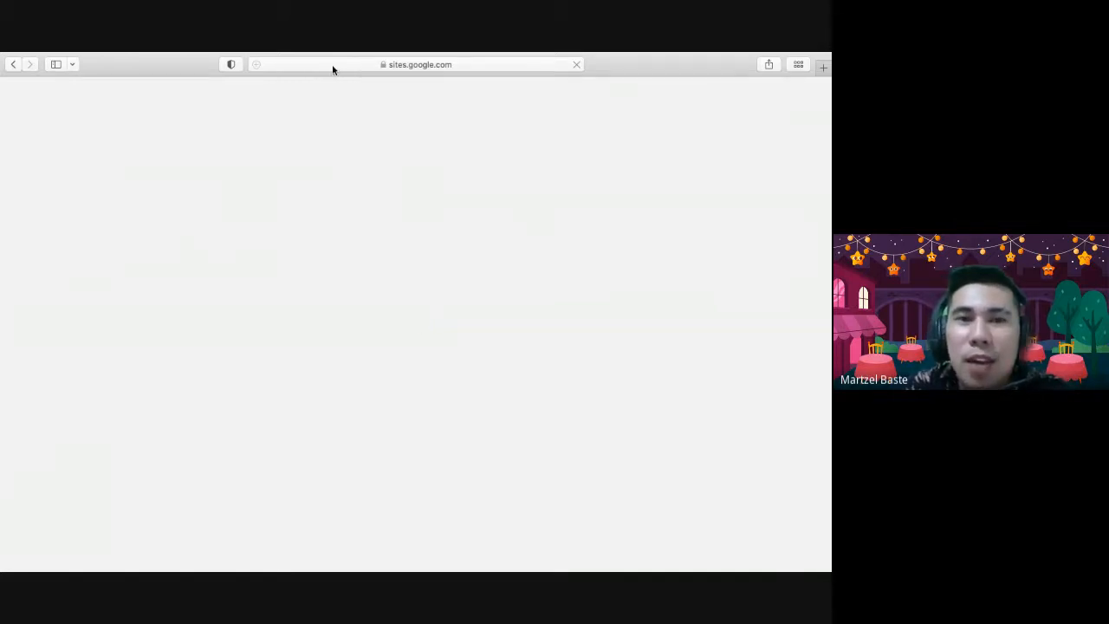
pyautogui.click(331, 65)
pyautogui.click(720, 181)
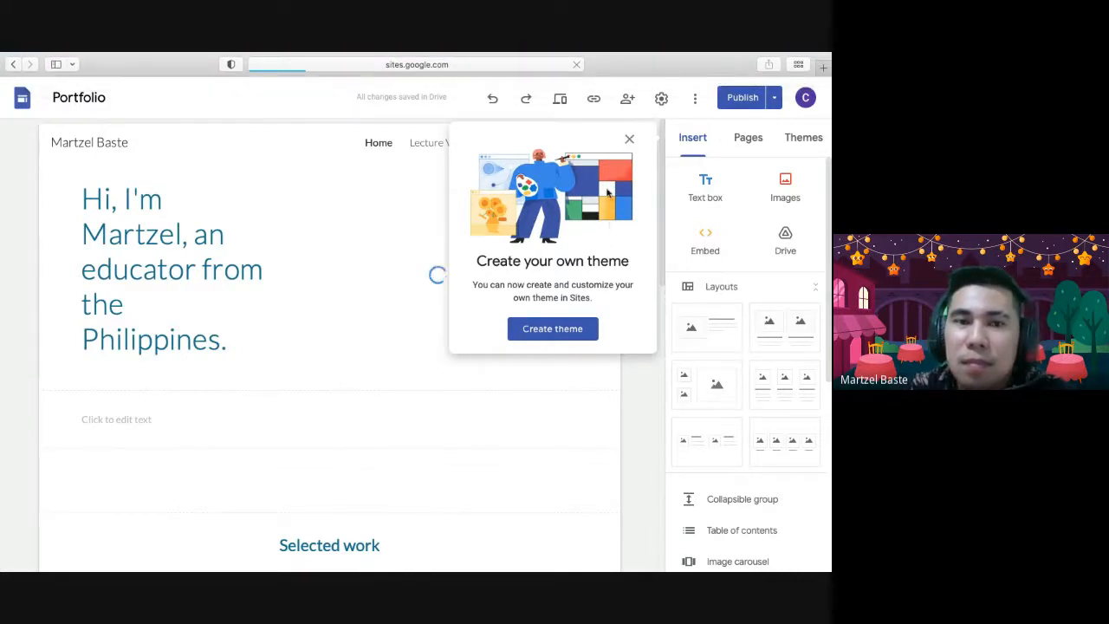
pyautogui.click(629, 139)
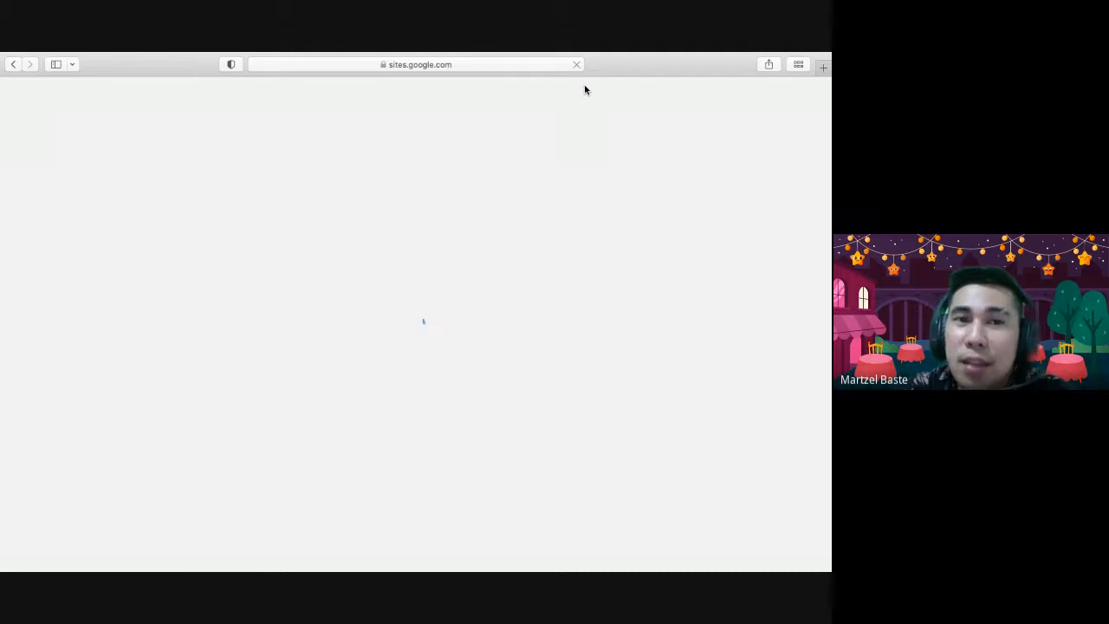
pyautogui.moveTo(563, 54)
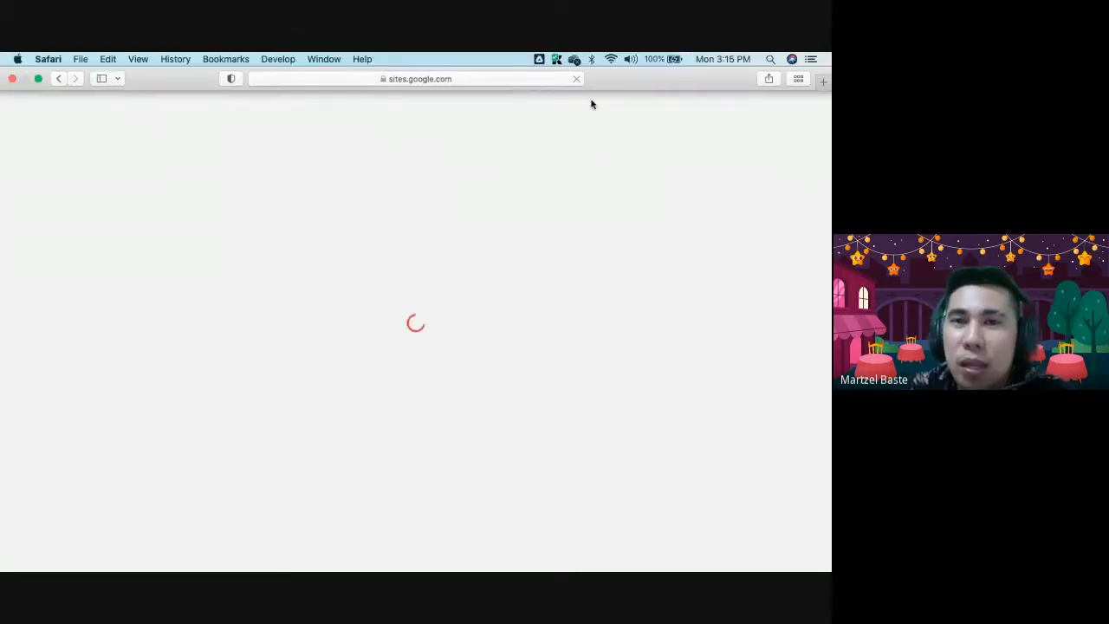
pyautogui.click(442, 79)
pyautogui.click(666, 159)
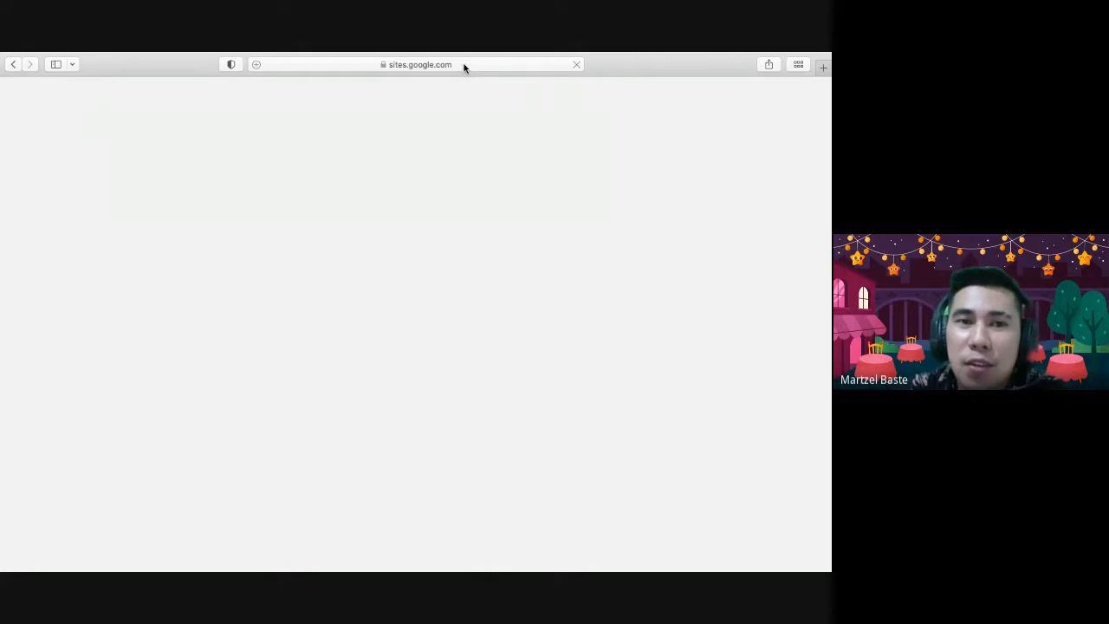
pyautogui.hotkey('ctrl', 'Left')
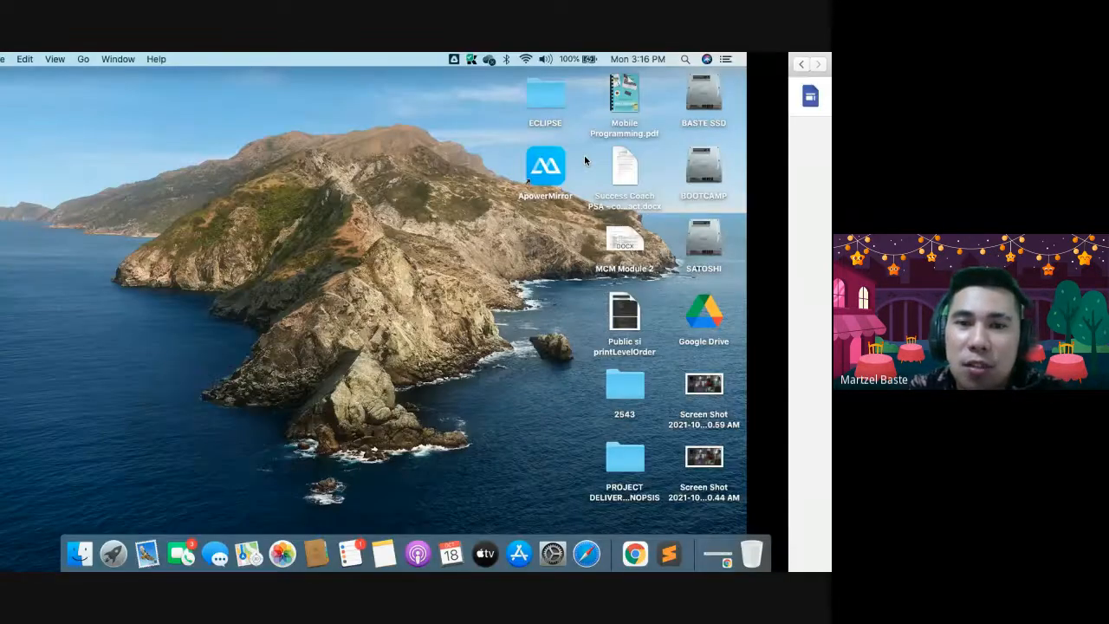
pyautogui.hotkey('ctrl', 'Right')
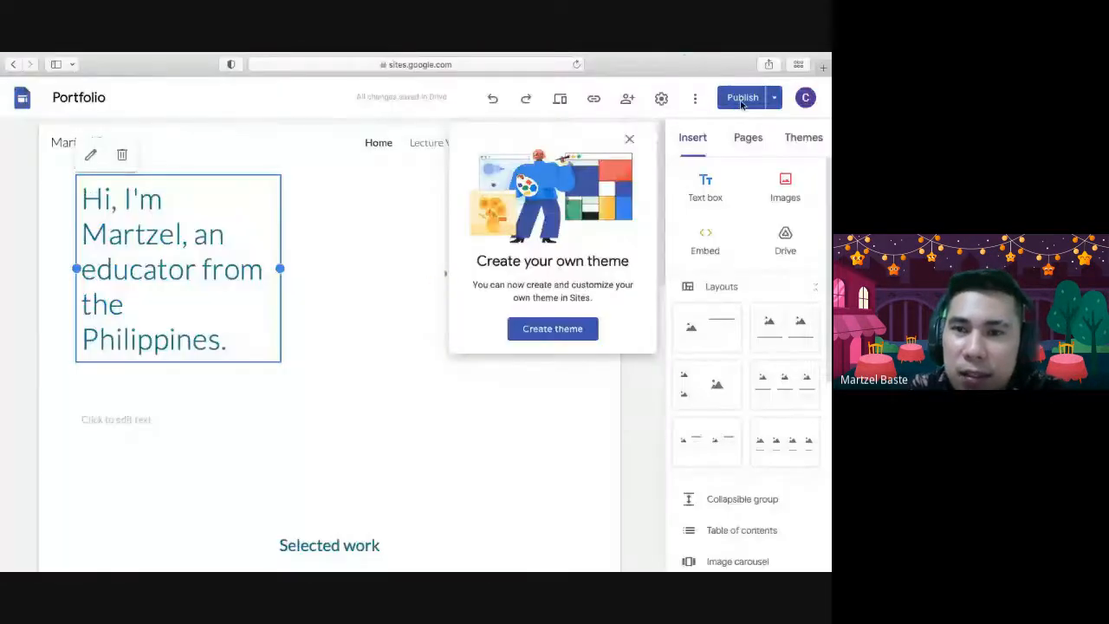
# Step: Publish the Portfolio site and open its published version
pyautogui.click(738, 97)
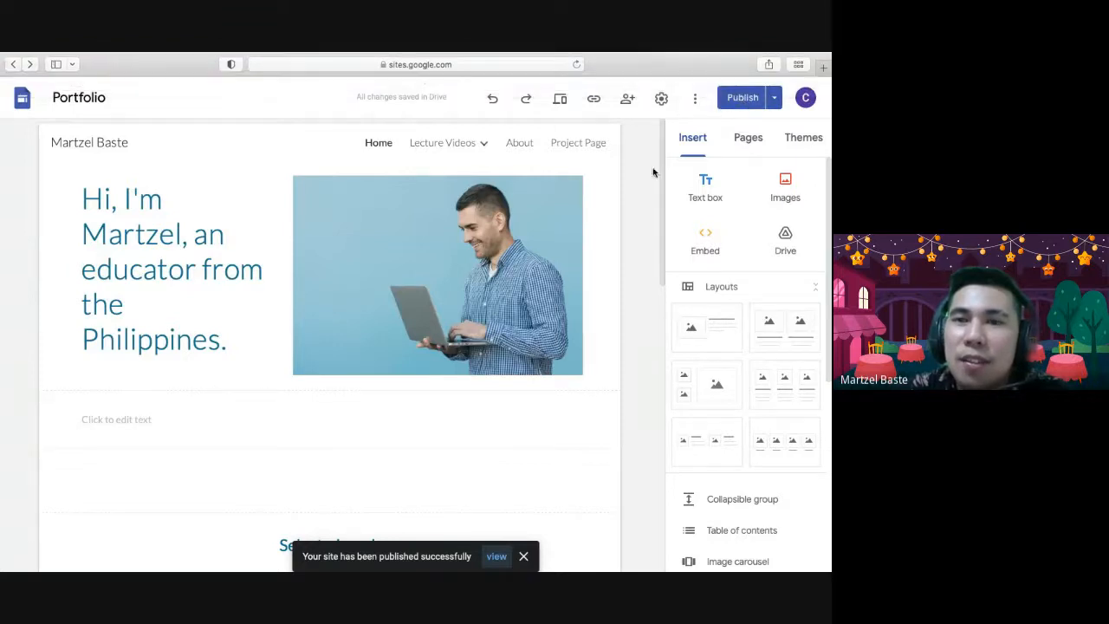
pyautogui.click(727, 100)
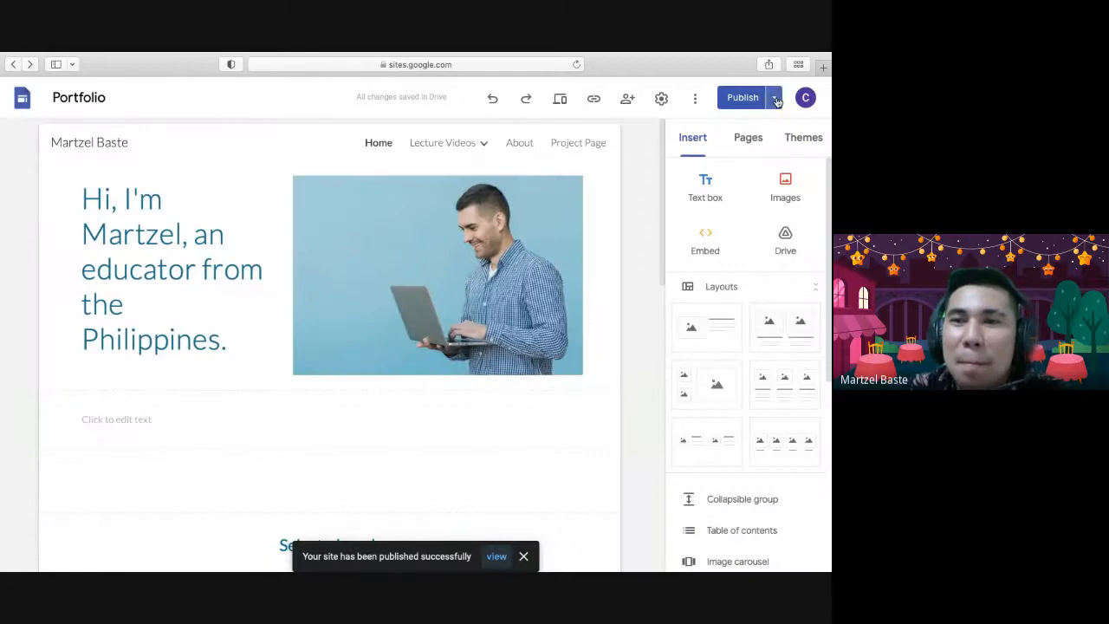
pyautogui.press('super+minus')
pyautogui.click(691, 96)
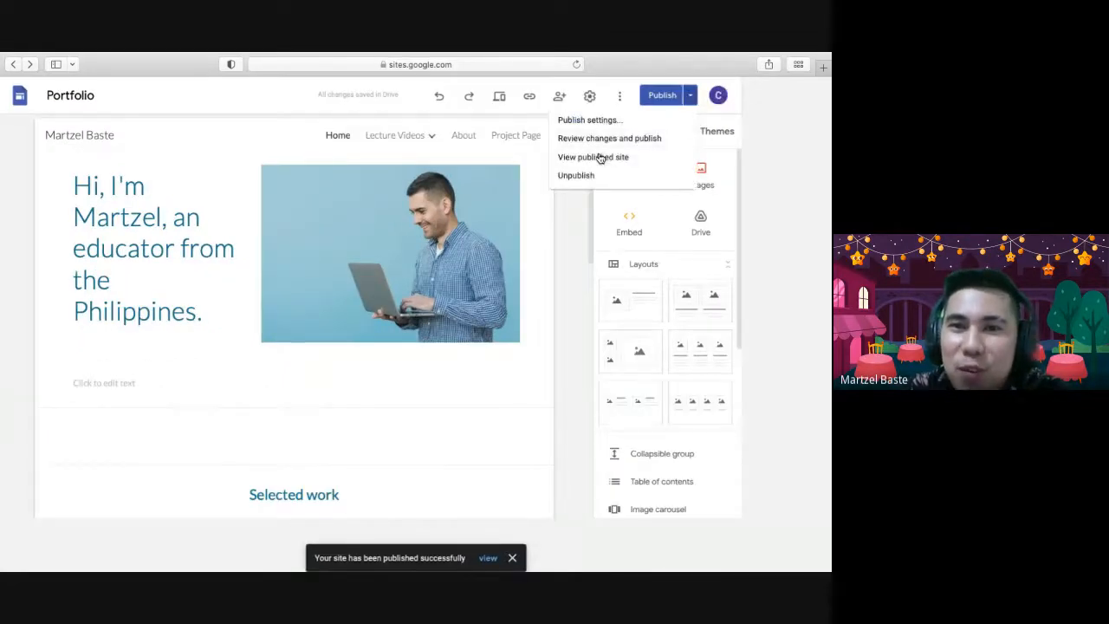
pyautogui.click(599, 156)
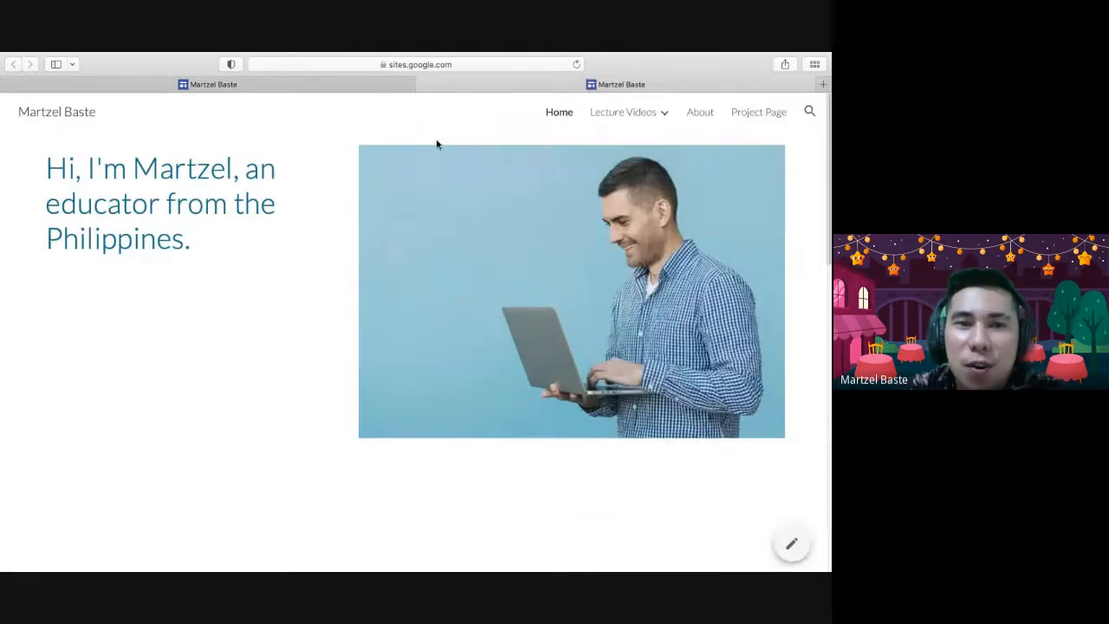
# Step: Look through the published Home page from the introduction down to the contact section
pyautogui.scroll(-10, 168, 309)
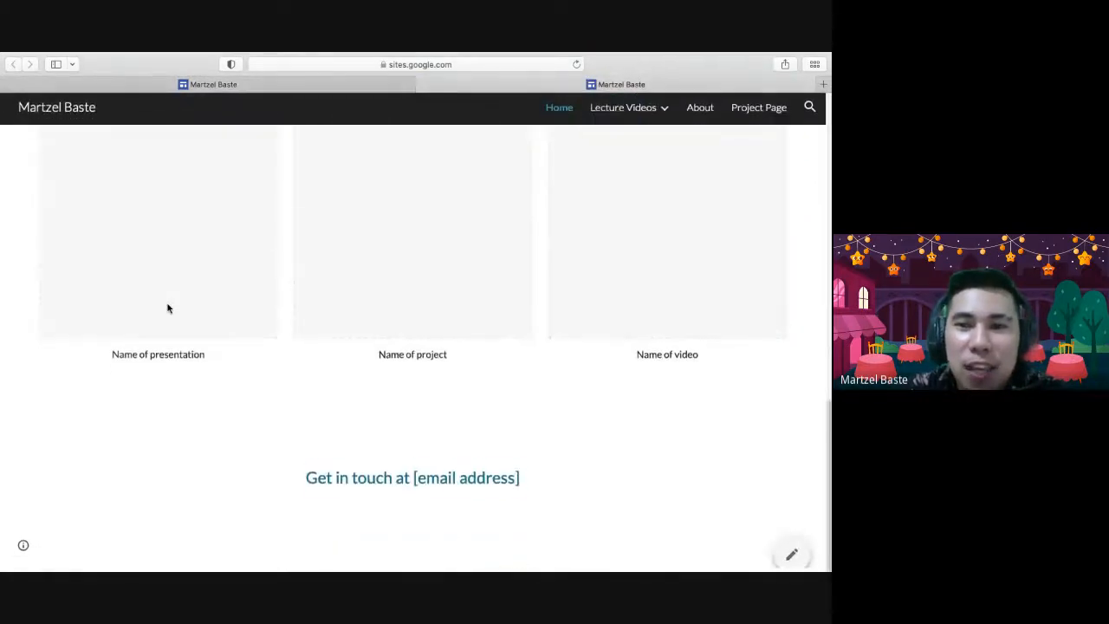
pyautogui.scroll(10, 168, 309)
pyautogui.scroll(-10, 168, 309)
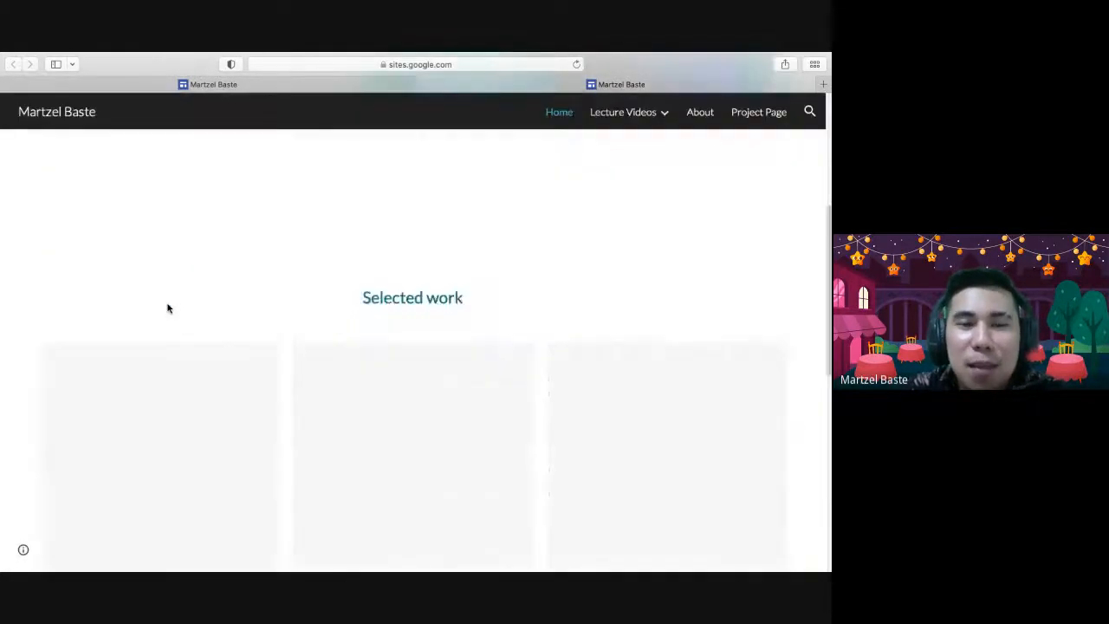
pyautogui.scroll(10, 168, 308)
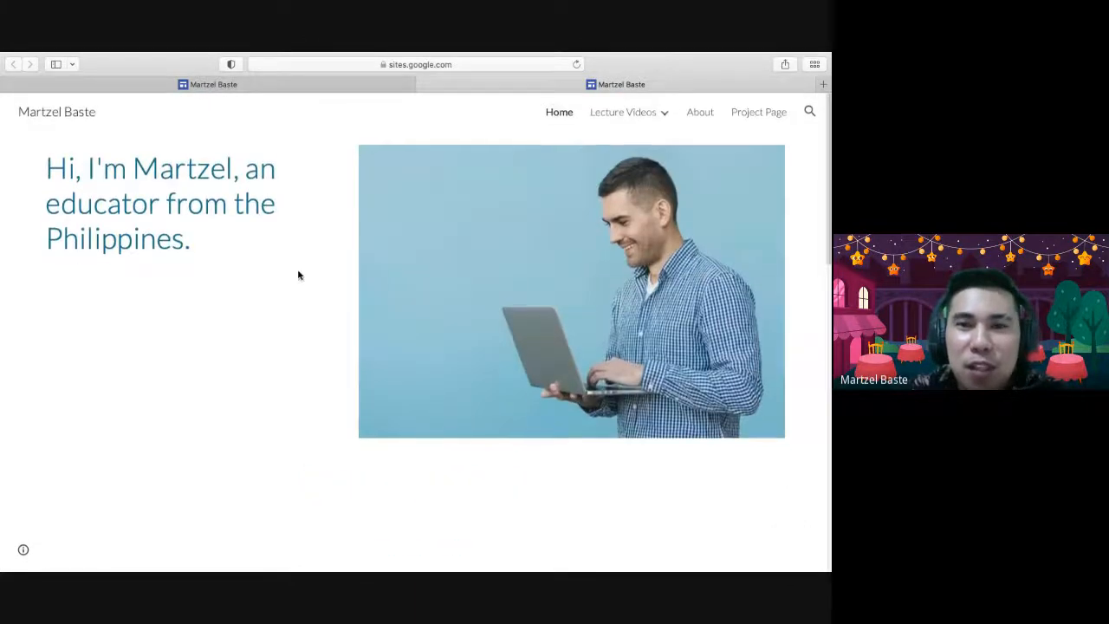
pyautogui.scroll(-3, 238, 275)
pyautogui.scroll(3, 238, 276)
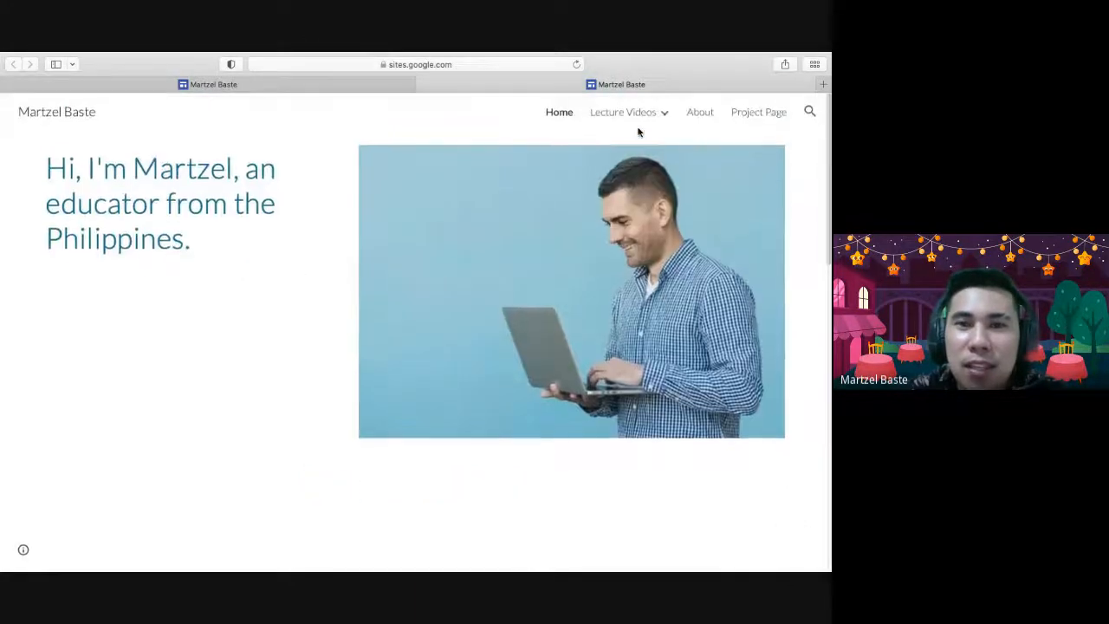
# Step: Open the CC103A Programming 2 page under Lecture Videos and look through its content
pyautogui.click(658, 115)
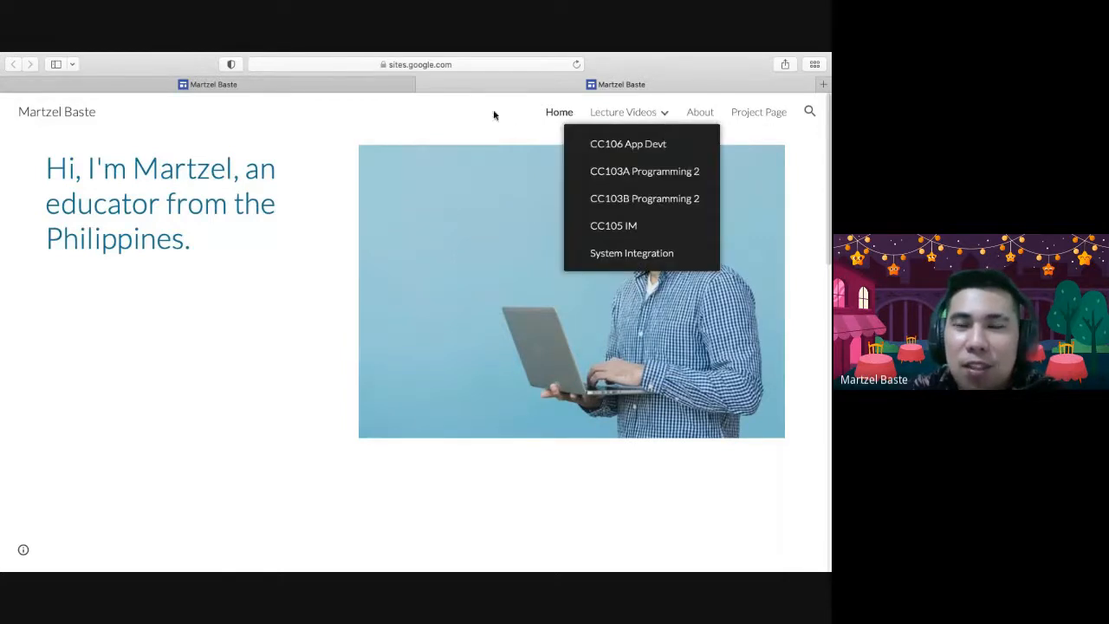
pyautogui.moveTo(648, 102)
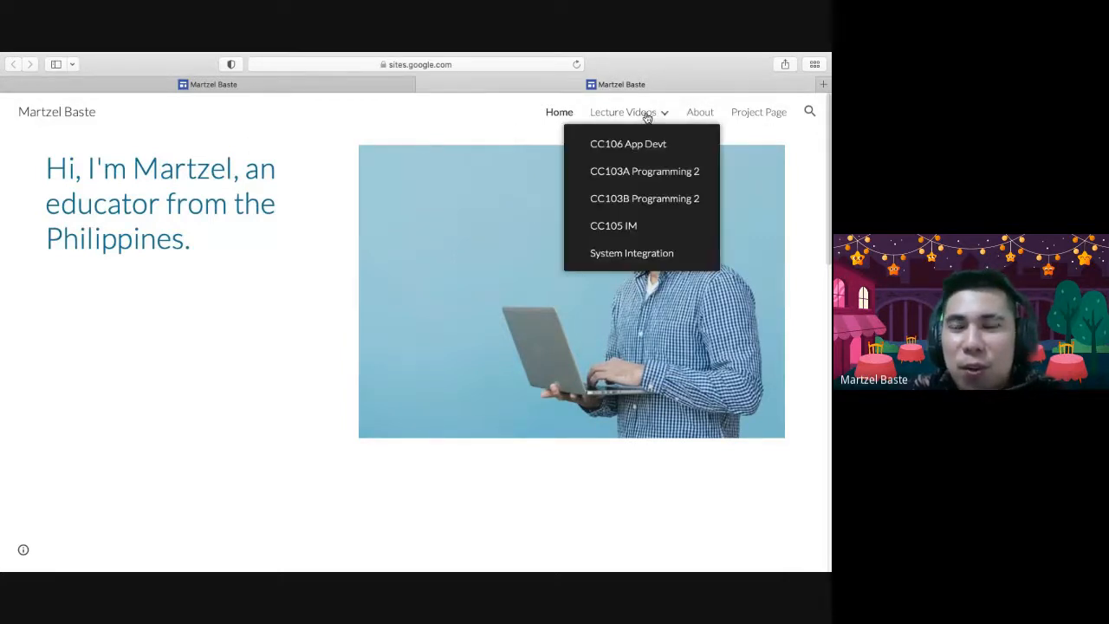
pyautogui.moveTo(636, 127)
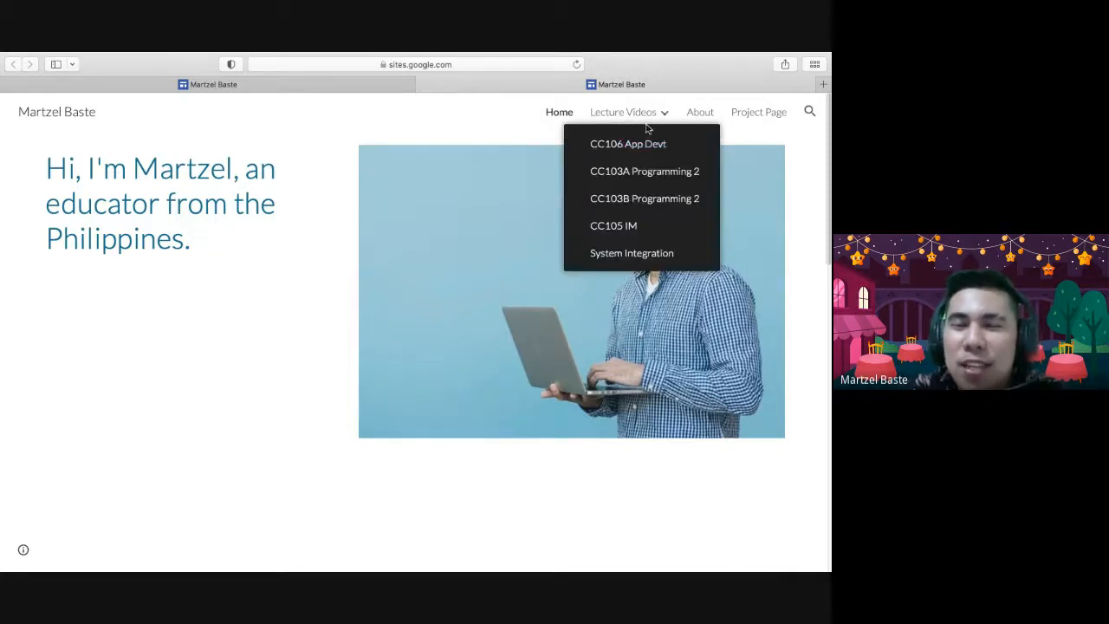
pyautogui.click(623, 172)
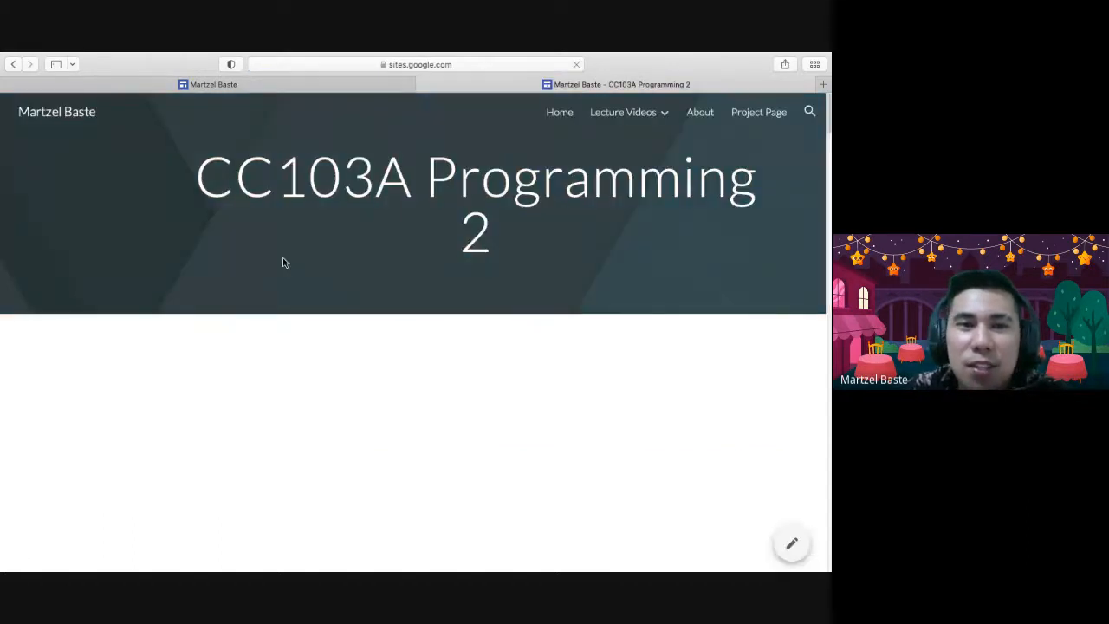
pyautogui.scroll(-5, 243, 282)
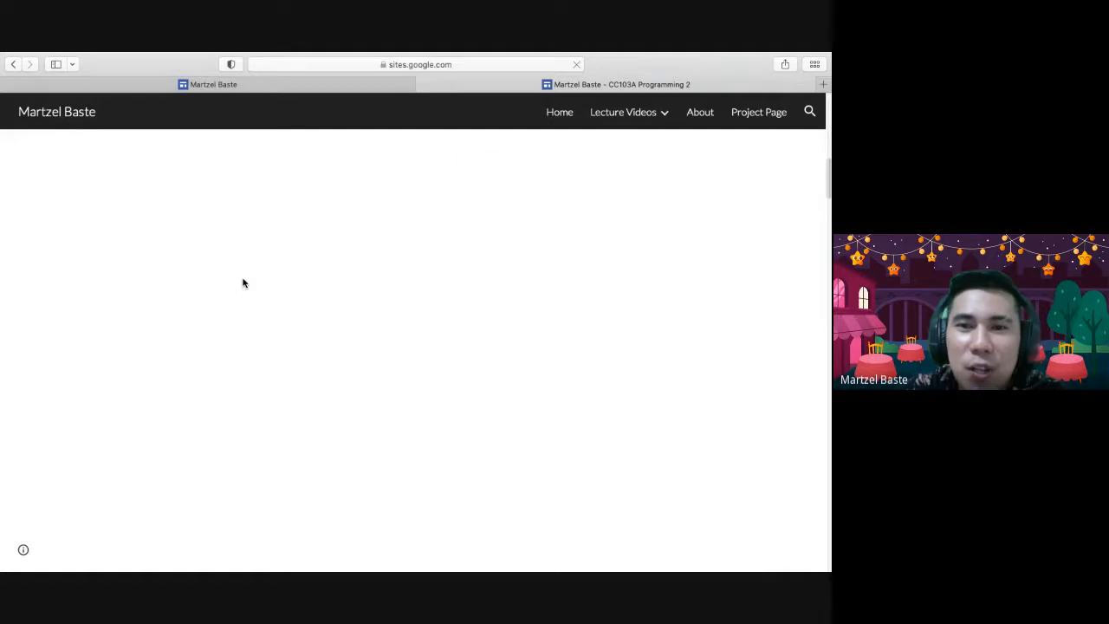
# Step: Look through the embedded lecture videos down the CC103A Programming 2 page
pyautogui.scroll(5, 436, 274)
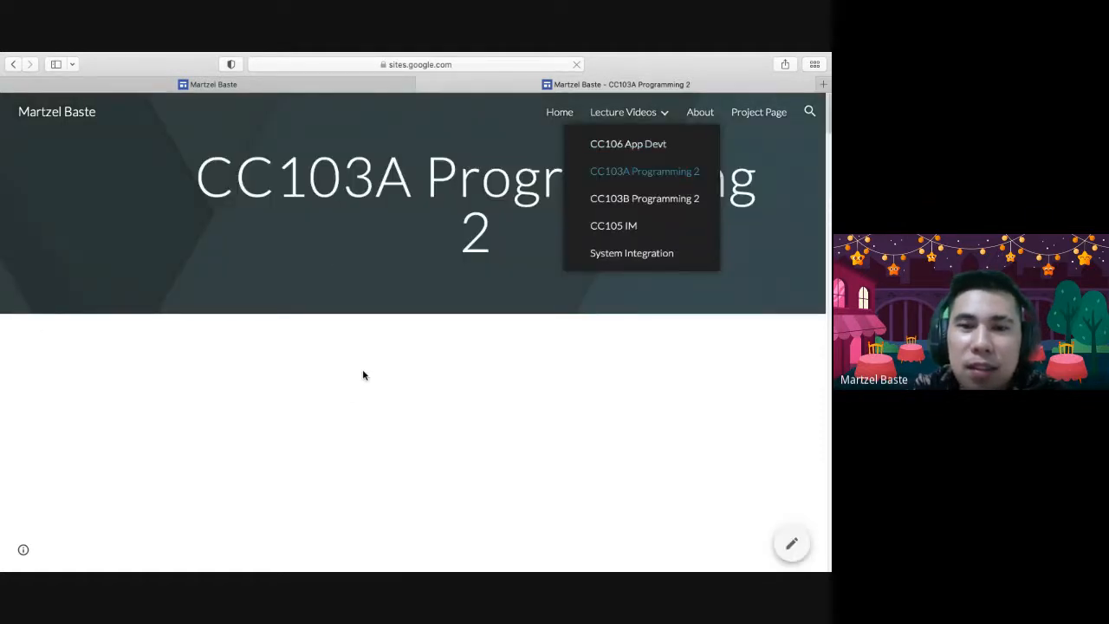
pyautogui.scroll(-5, 530, 369)
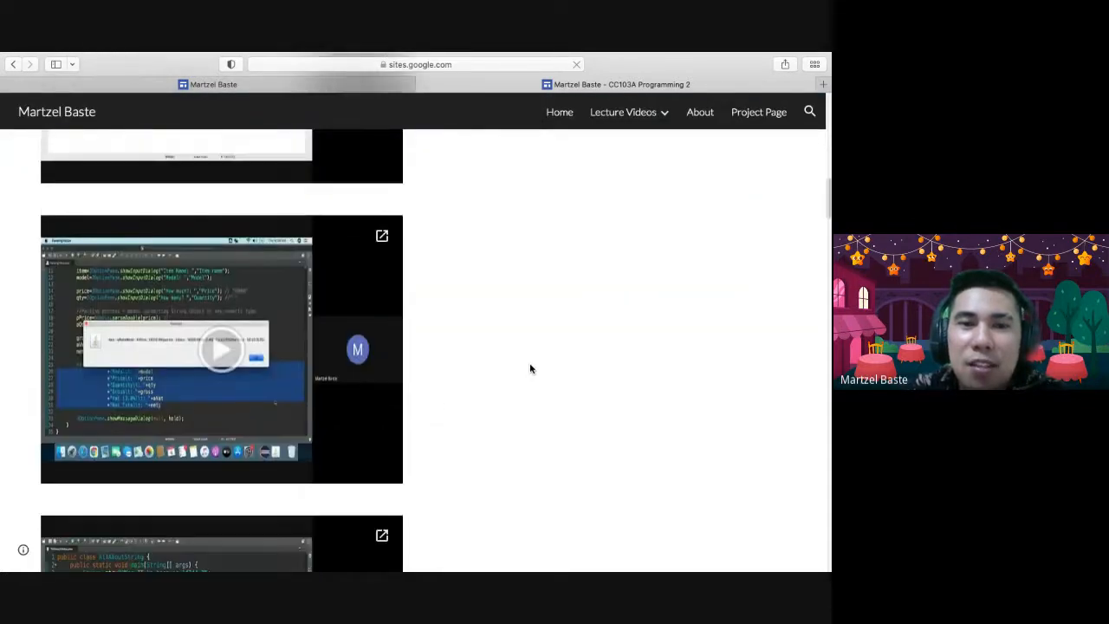
pyautogui.scroll(-3, 530, 369)
pyautogui.scroll(-10, 530, 369)
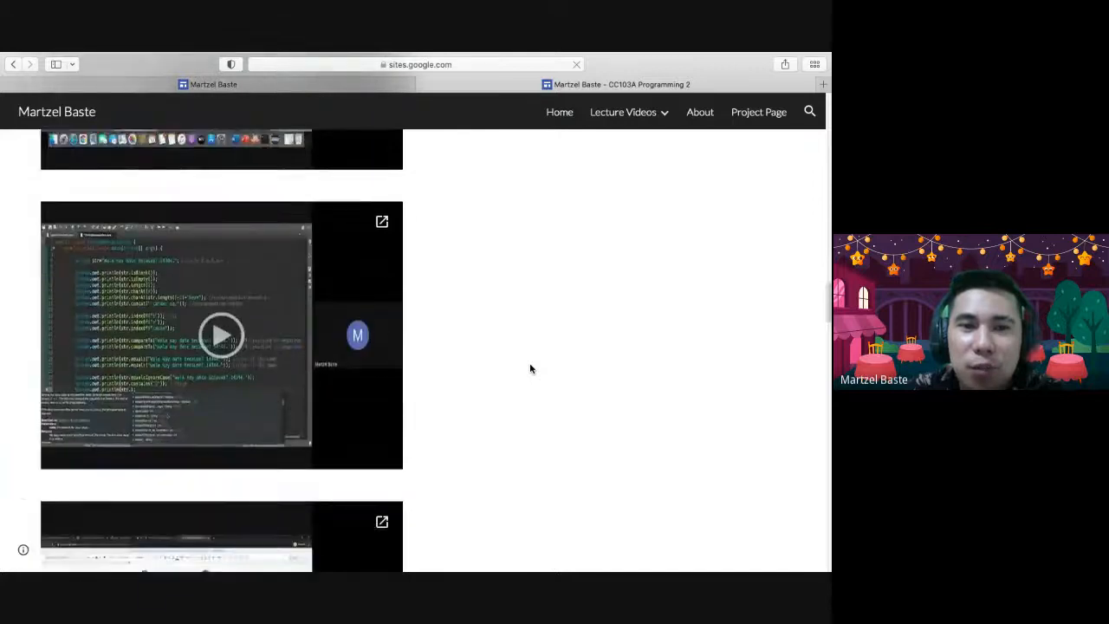
pyautogui.scroll(1, 530, 369)
pyautogui.scroll(-15, 530, 369)
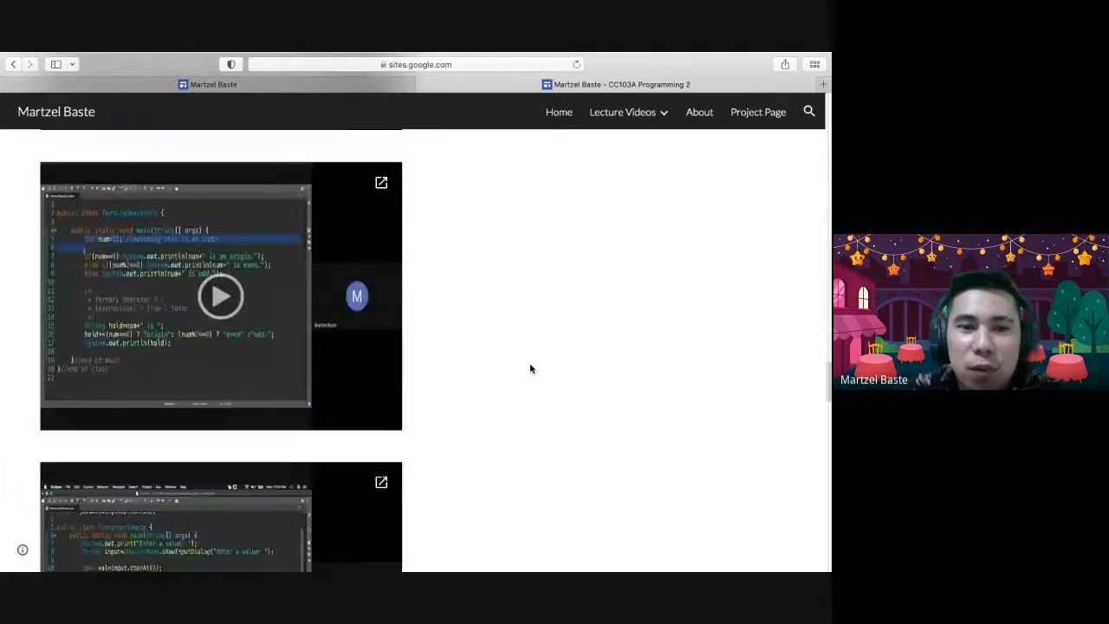
pyautogui.scroll(-5, 530, 369)
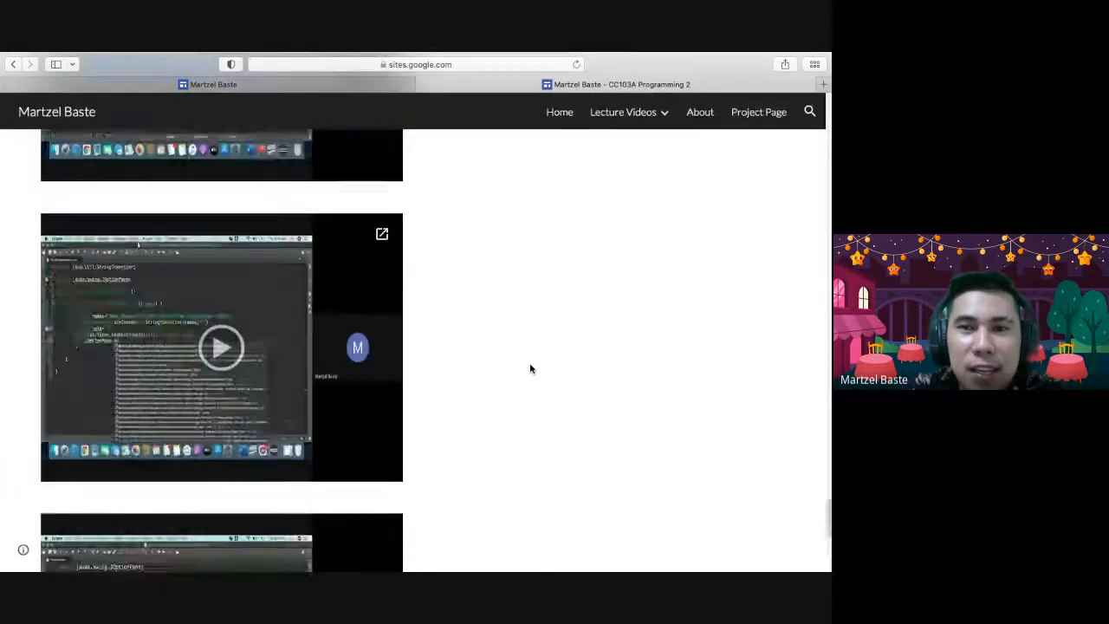
# Step: Close the published site and try to go back from the Portfolio editor to the previous page
pyautogui.click(423, 85)
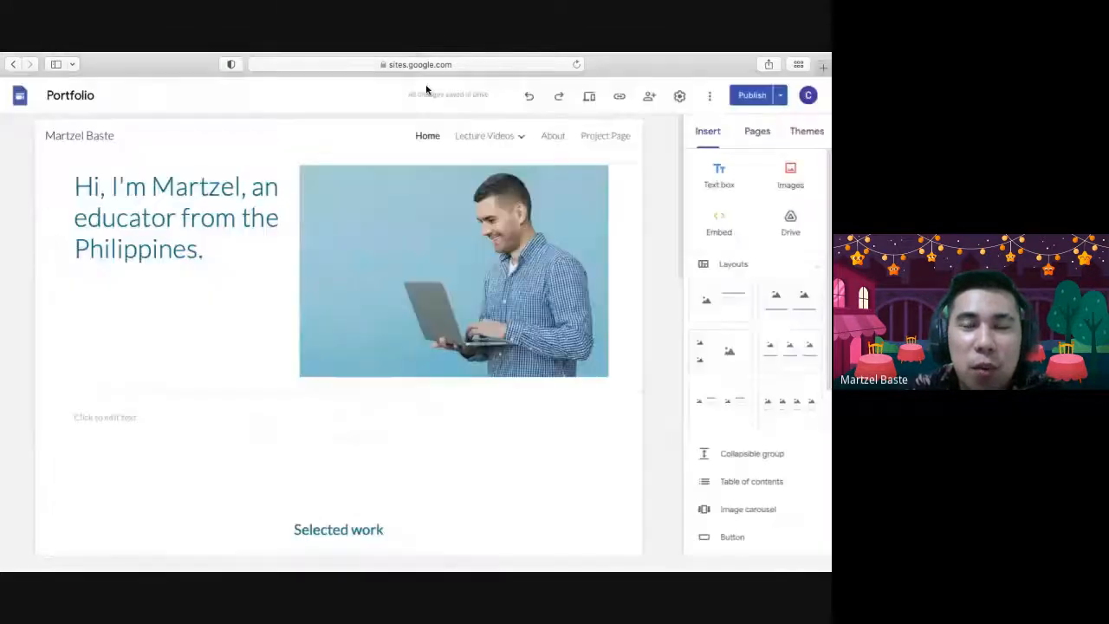
pyautogui.moveTo(36, 55)
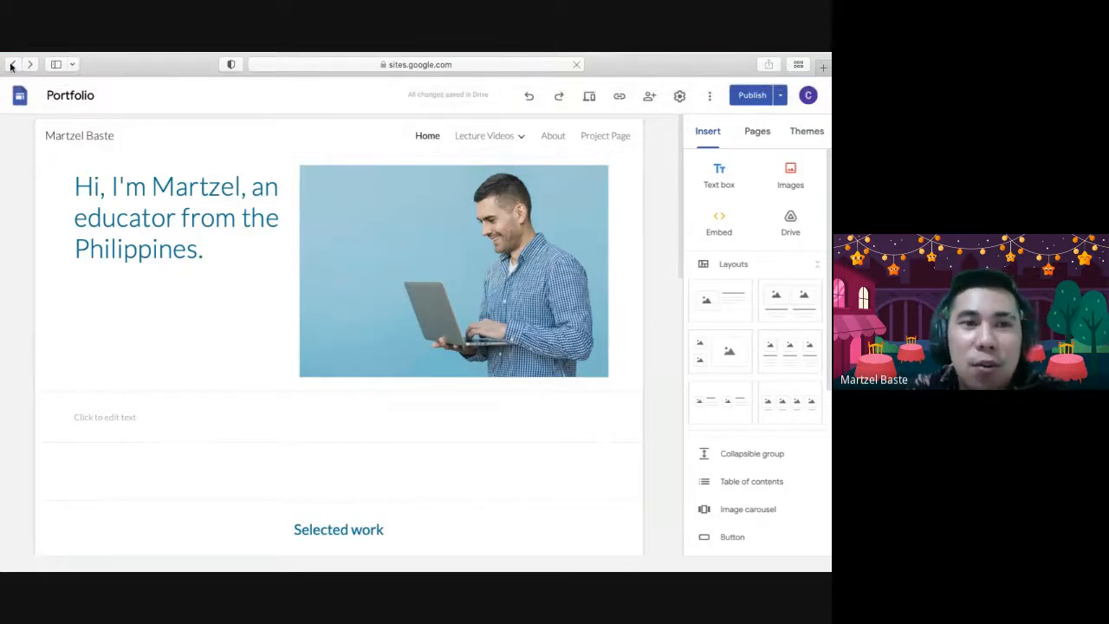
pyautogui.click(12, 65)
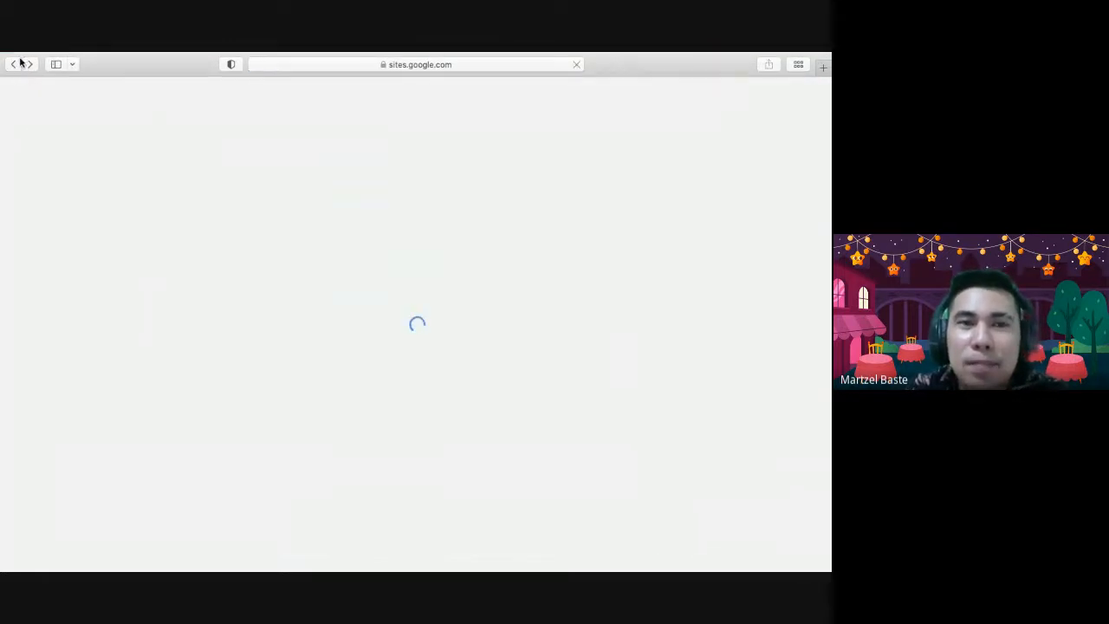
pyautogui.moveTo(197, 55)
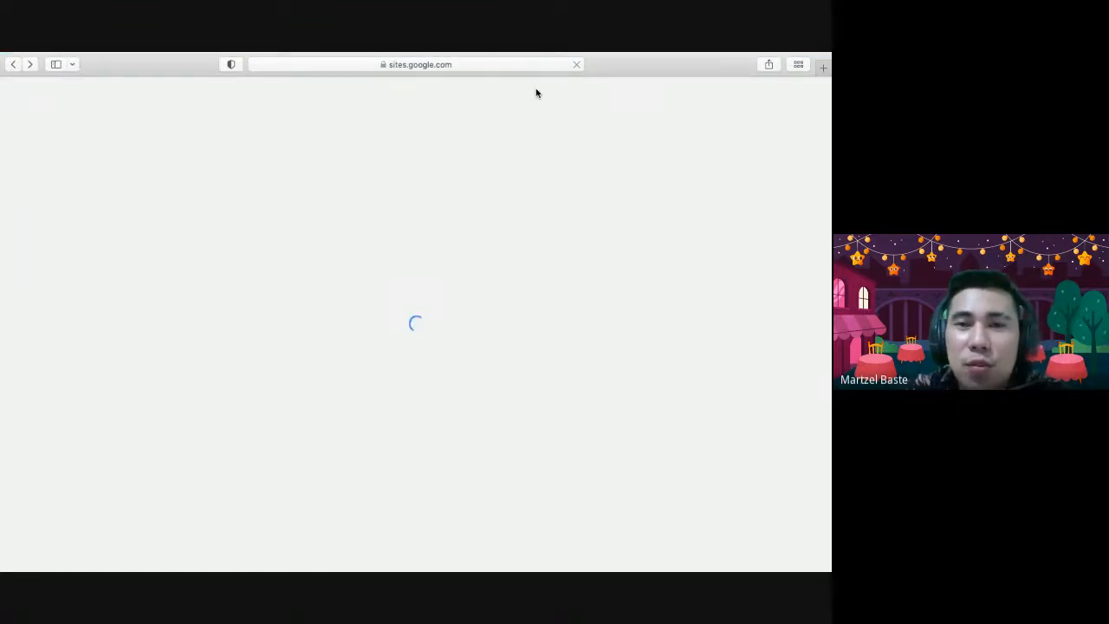
# Step: Switch to Chrome and open google.com in a new browser tab
pyautogui.press('super+Tab')
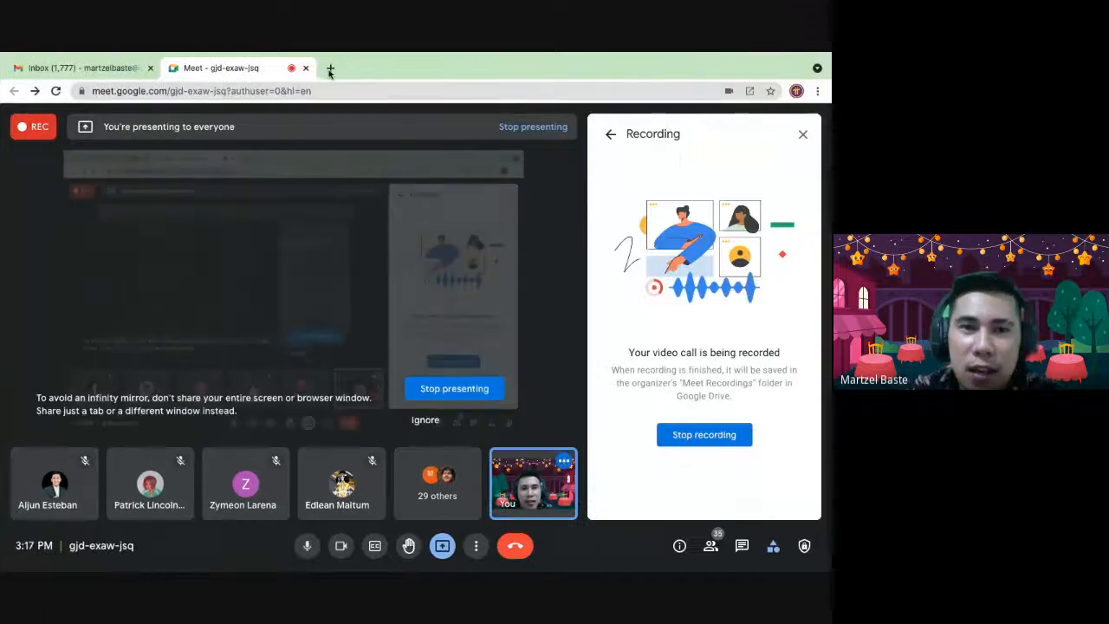
pyautogui.click(330, 70)
pyautogui.write('goo')
pyautogui.press('Return')
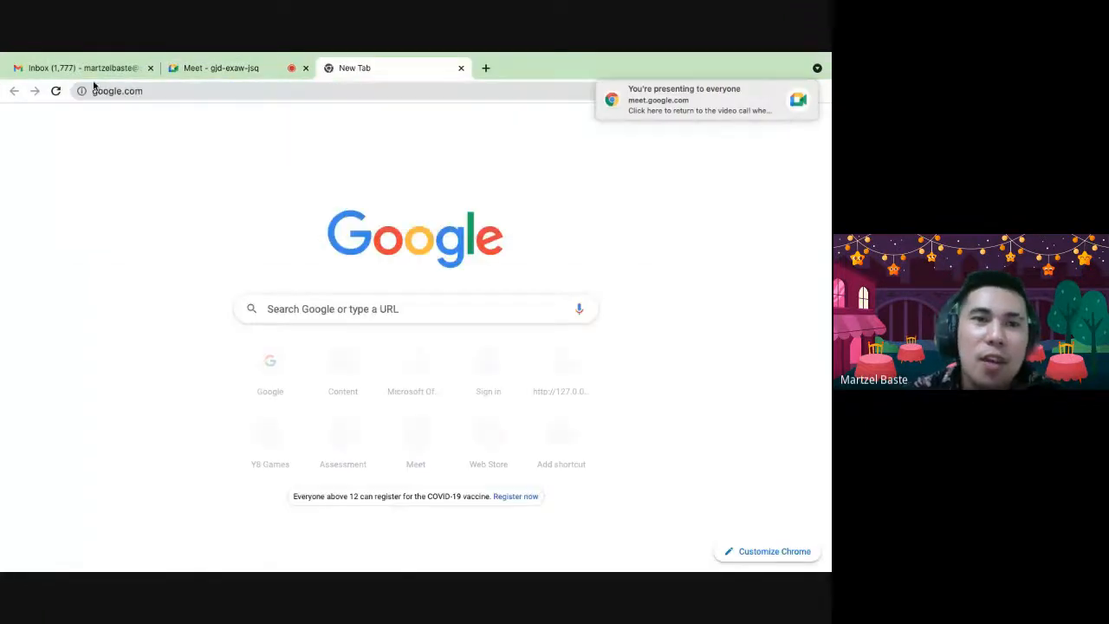
# Step: Dismiss the notification about presenting to everyone in Safari and return to the Google page in Chrome
pyautogui.press('super+Tab')
pyautogui.click(611, 59)
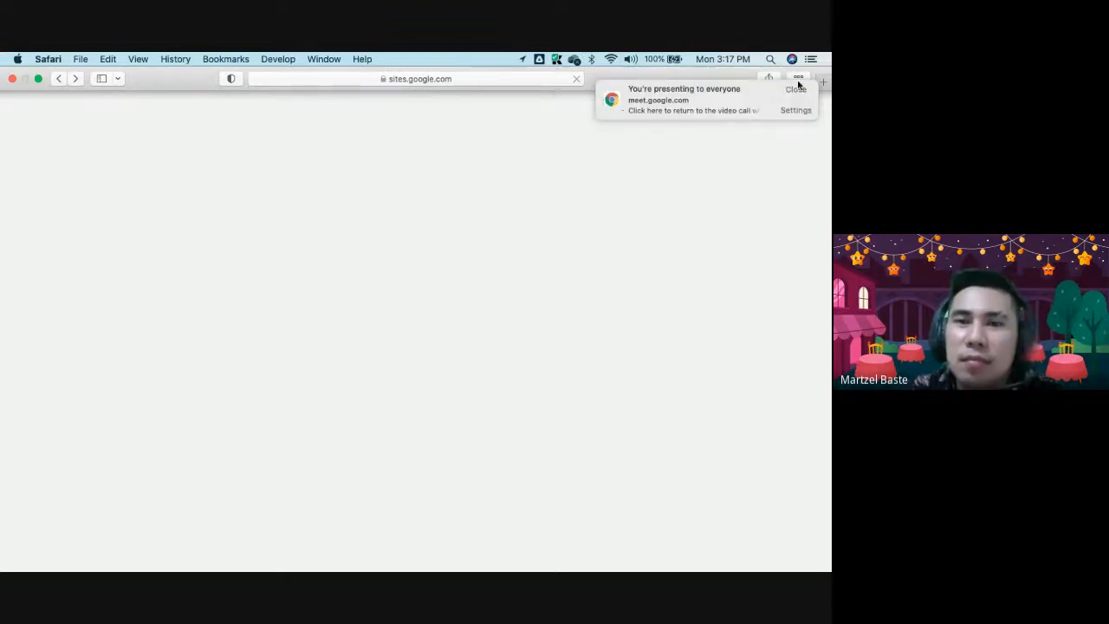
pyautogui.click(797, 91)
pyautogui.press('super+Tab')
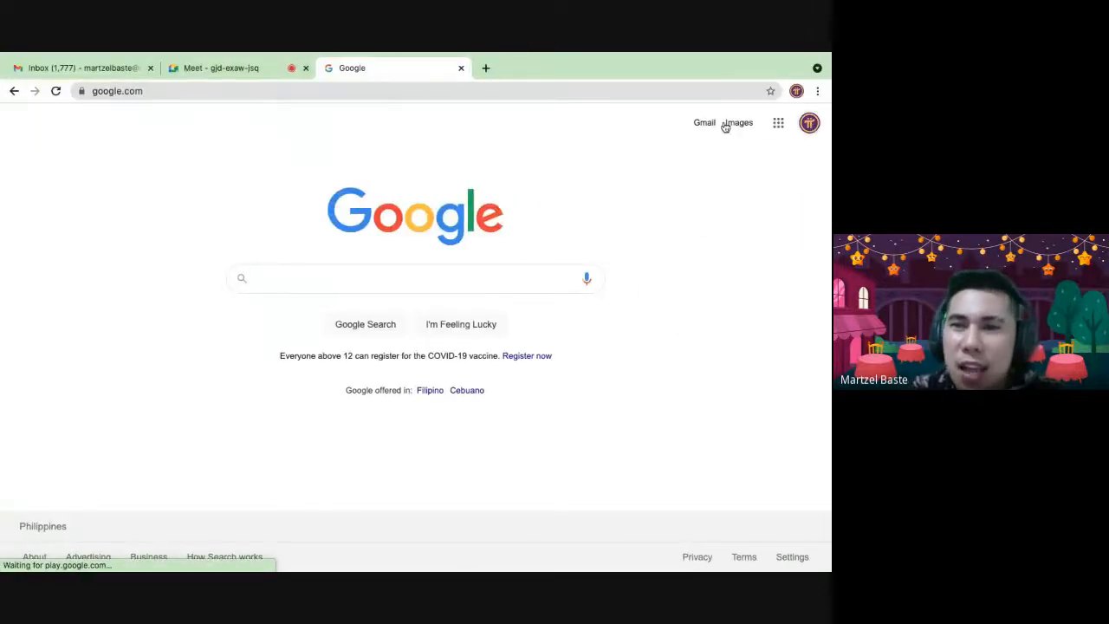
# Step: Open Google Sites from the list of Google apps
pyautogui.click(775, 125)
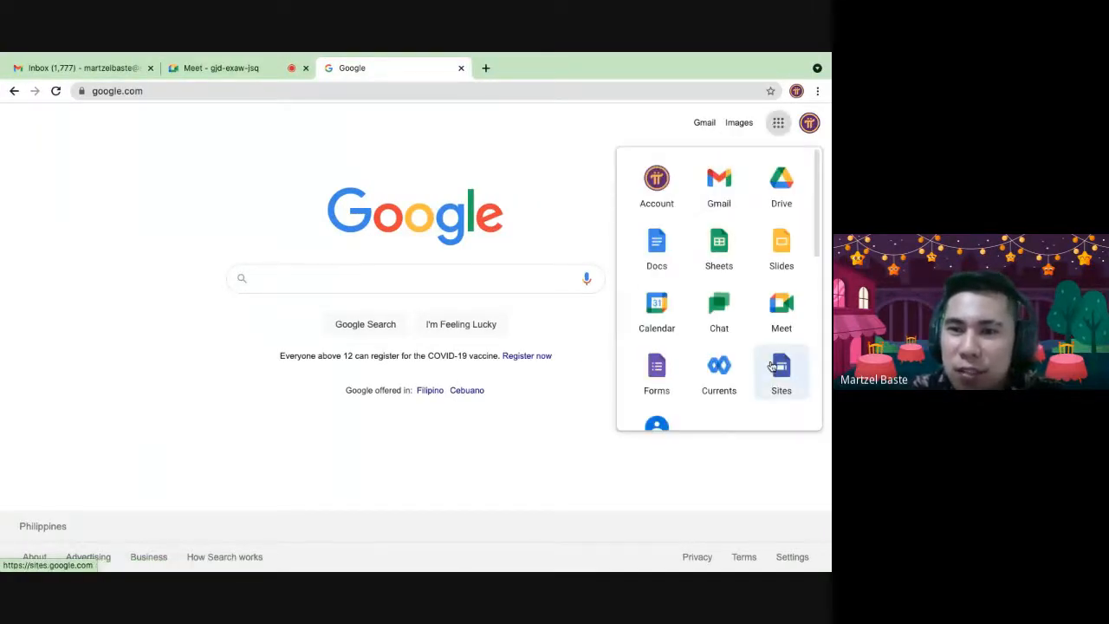
pyautogui.scroll(-2, 681, 335)
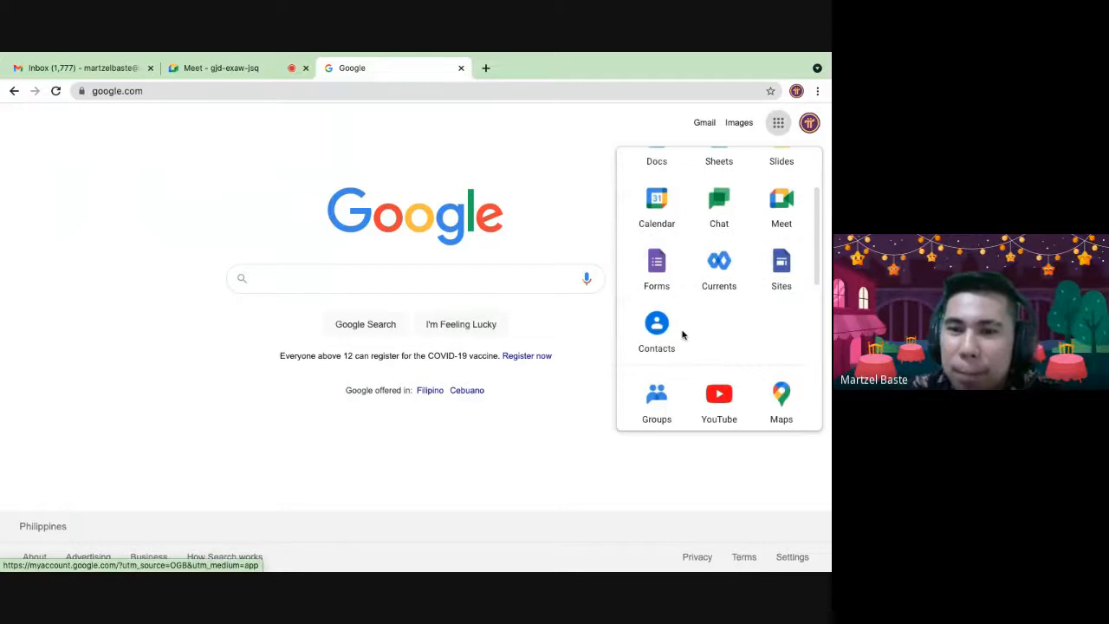
pyautogui.click(768, 280)
pyautogui.hotkey('ctrl', 'Left')
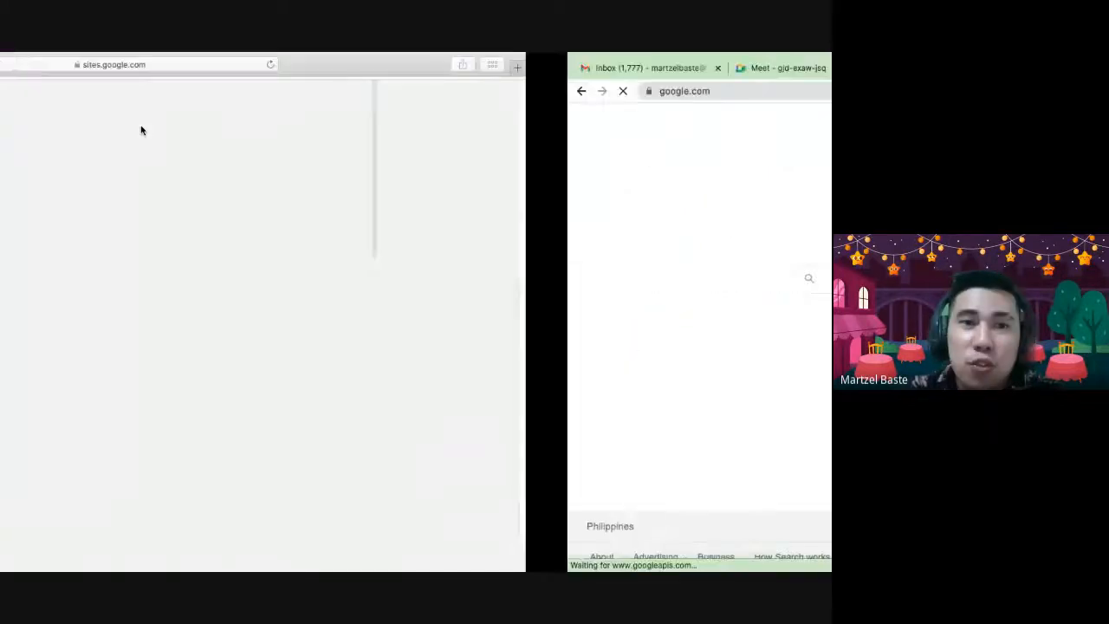
pyautogui.hotkey('ctrl', 'Right')
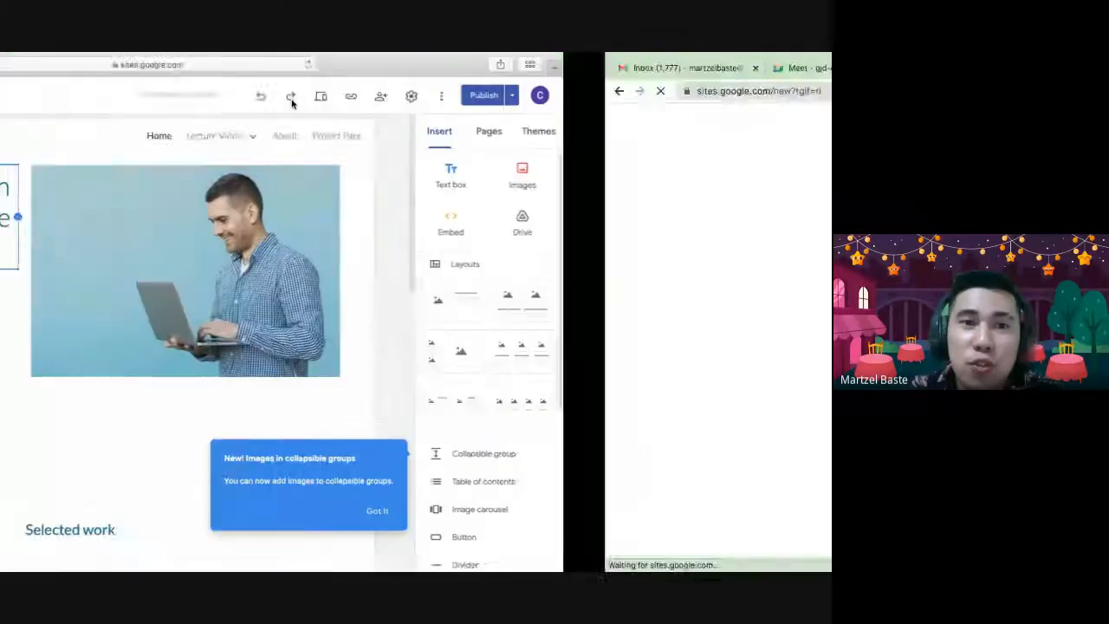
pyautogui.hotkey('ctrl', 'Right')
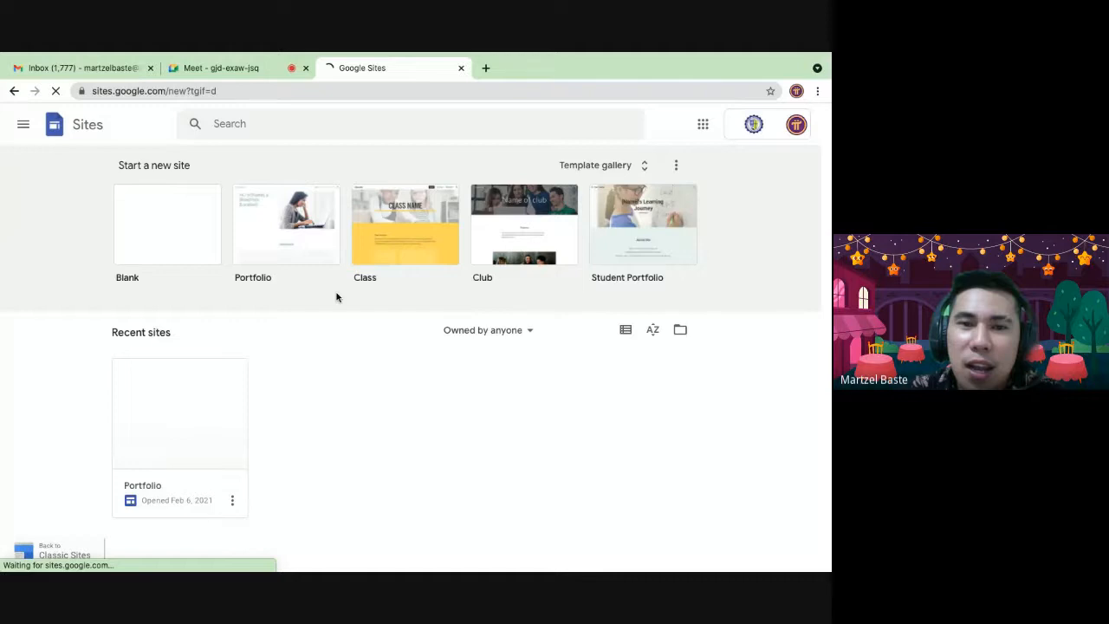
pyautogui.hotkey('ctrl', 'Left')
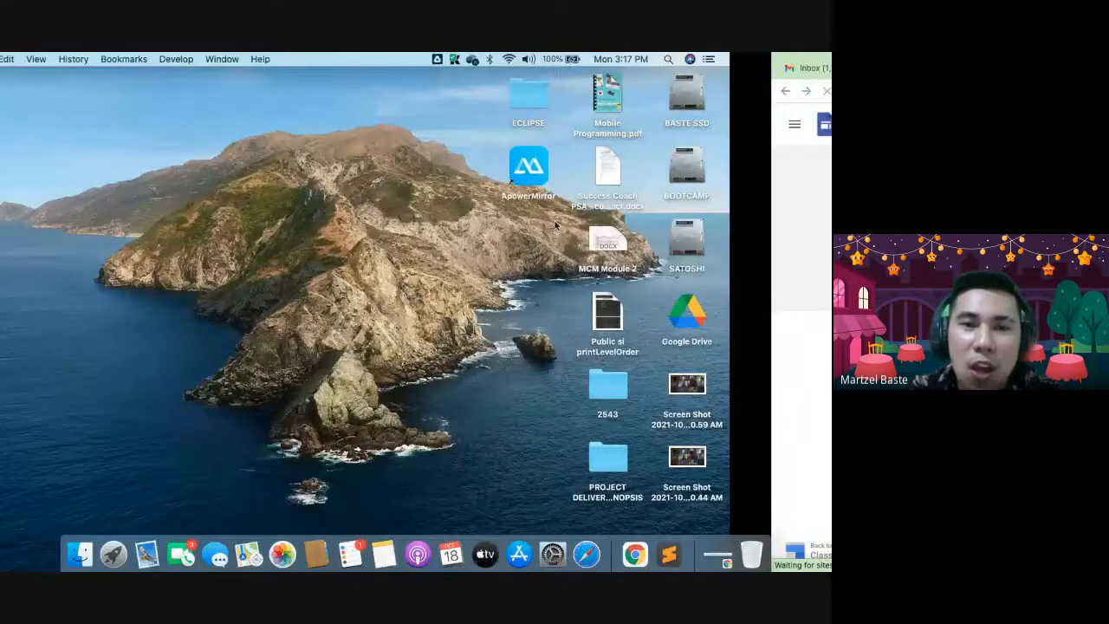
pyautogui.hotkey('ctrl', 'Right')
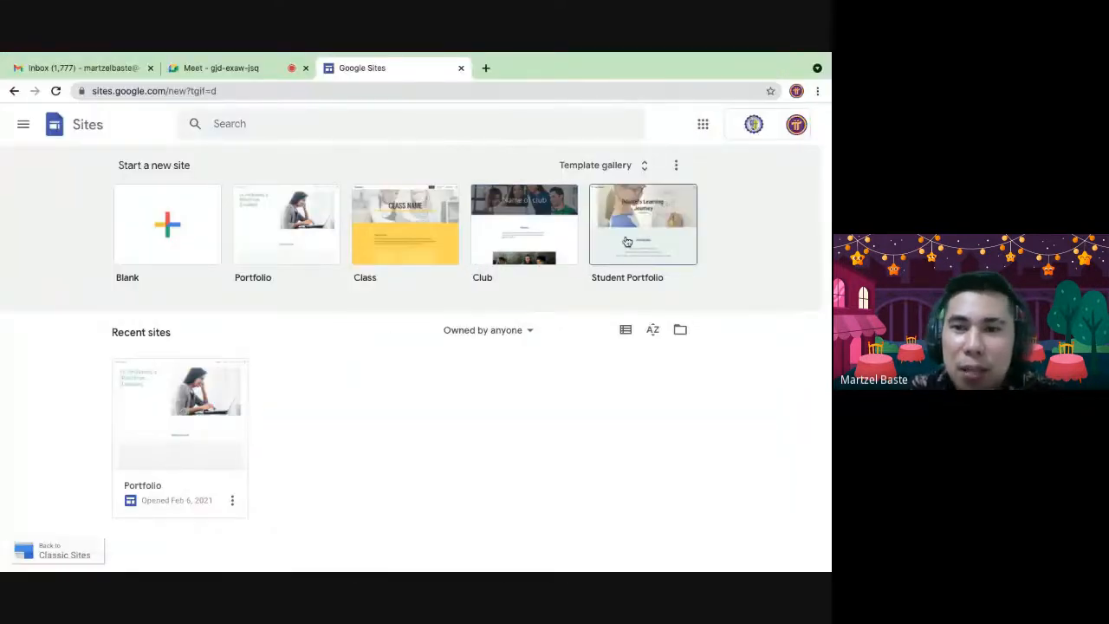
# Step: Browse the general and the organization's site templates in the template gallery and return to the Sites home page
pyautogui.click(631, 169)
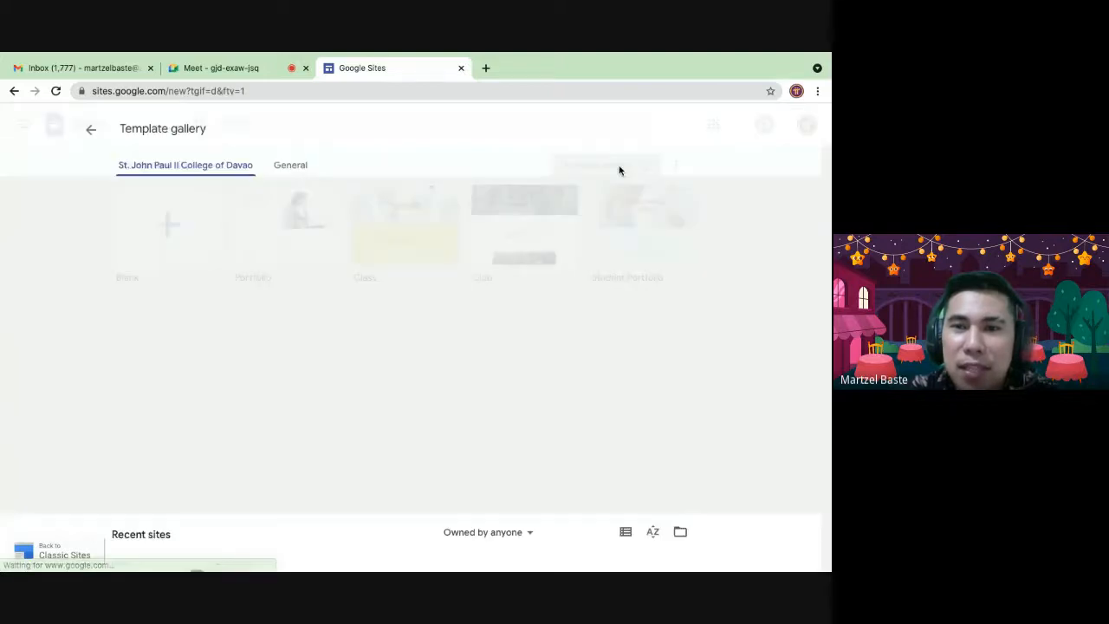
pyautogui.click(293, 166)
pyautogui.scroll(-4, 294, 450)
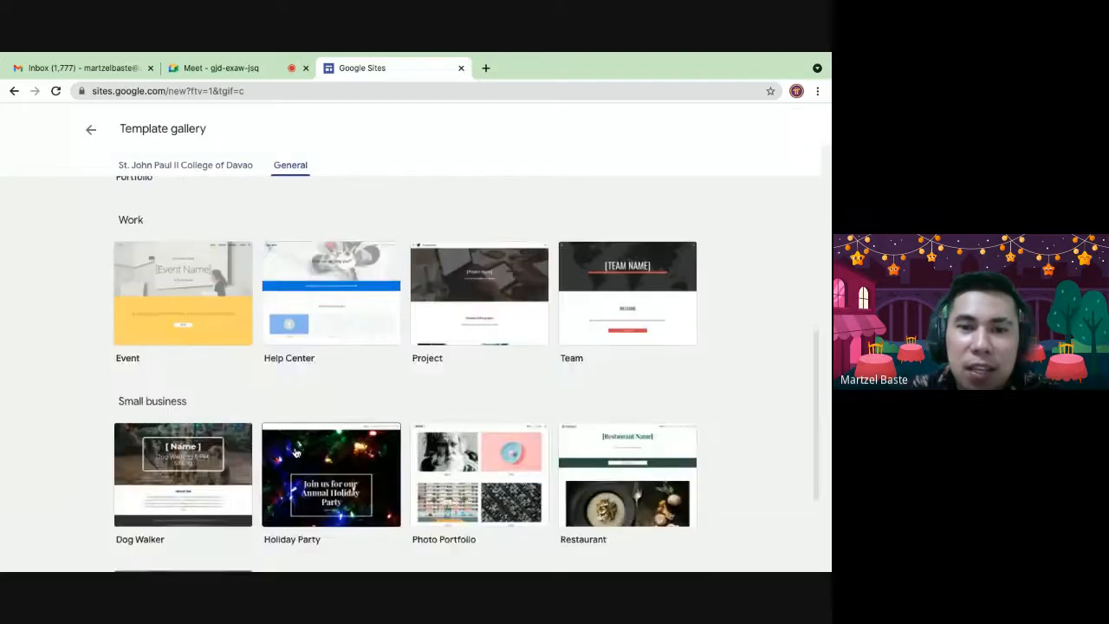
pyautogui.scroll(-2, 294, 452)
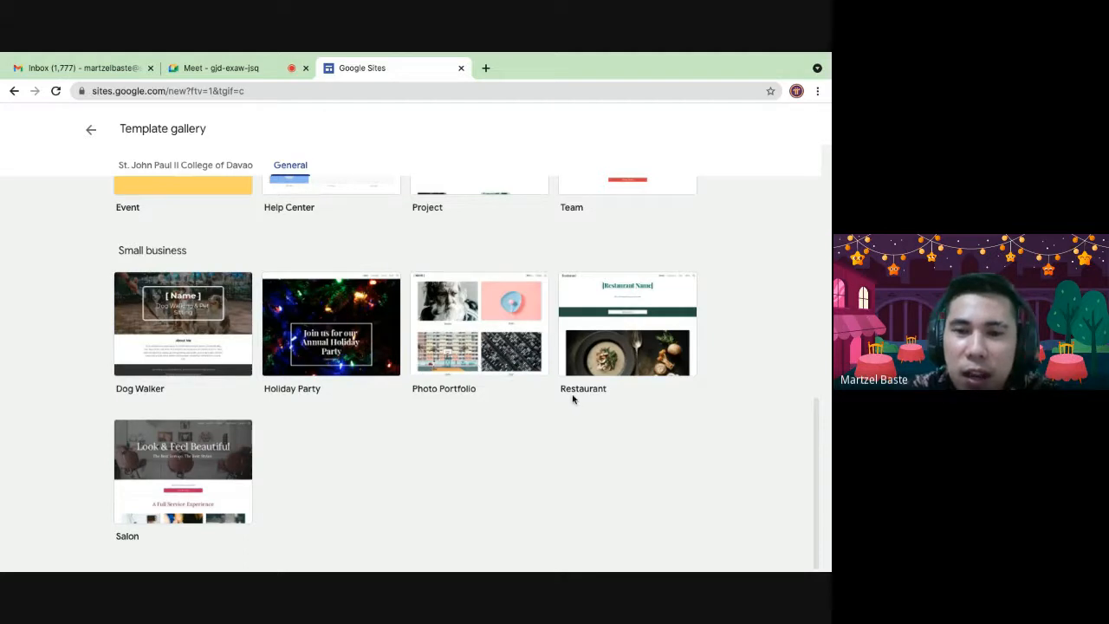
pyautogui.scroll(5, 453, 317)
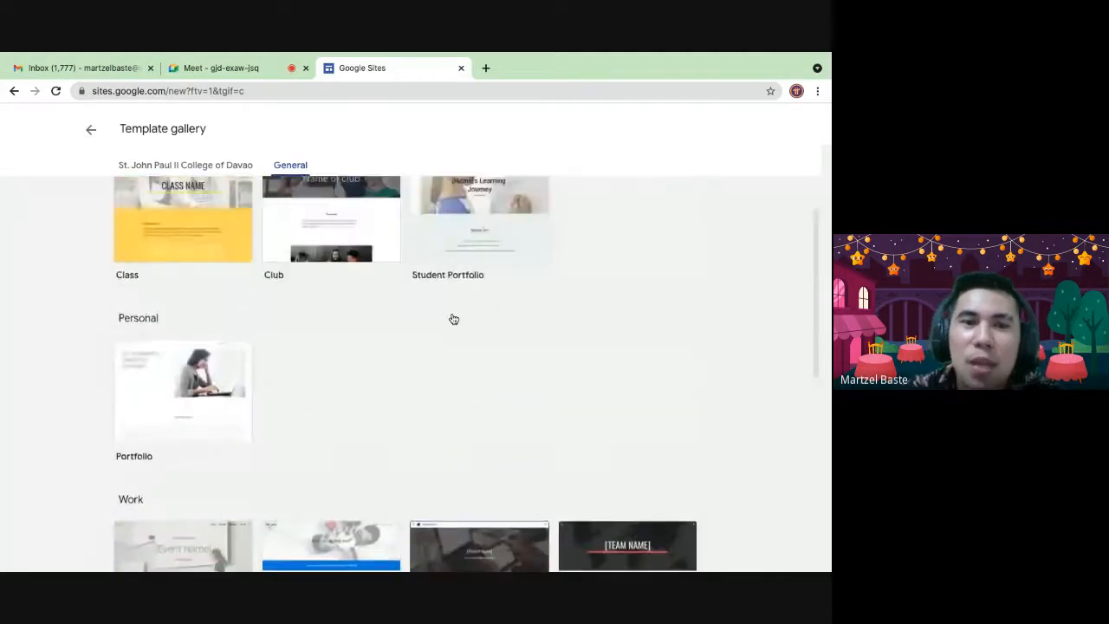
pyautogui.scroll(1, 453, 319)
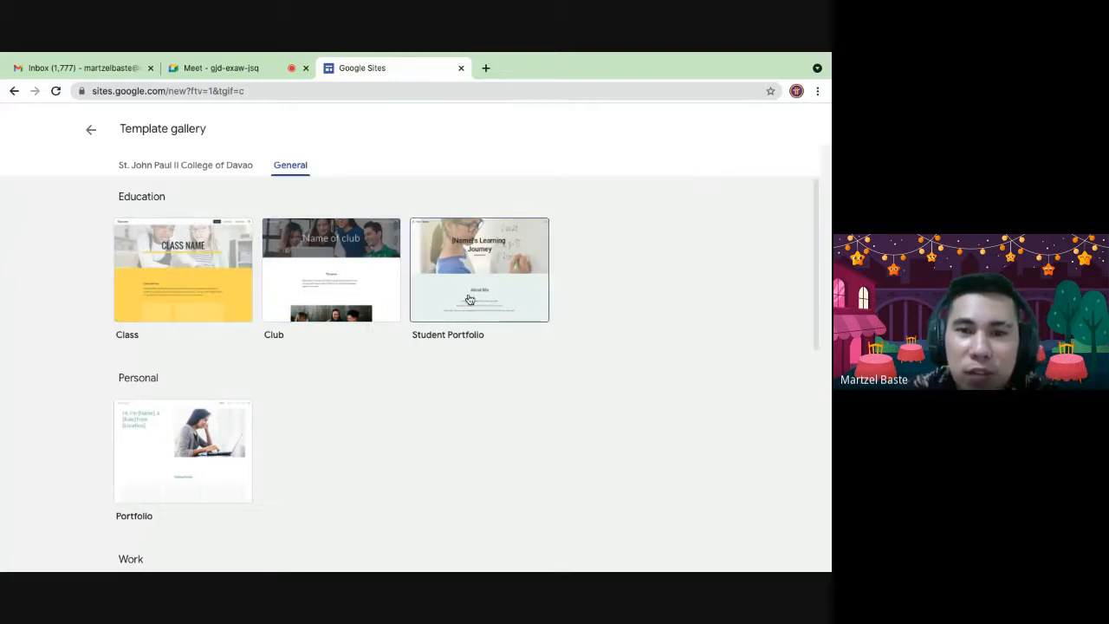
pyautogui.click(188, 166)
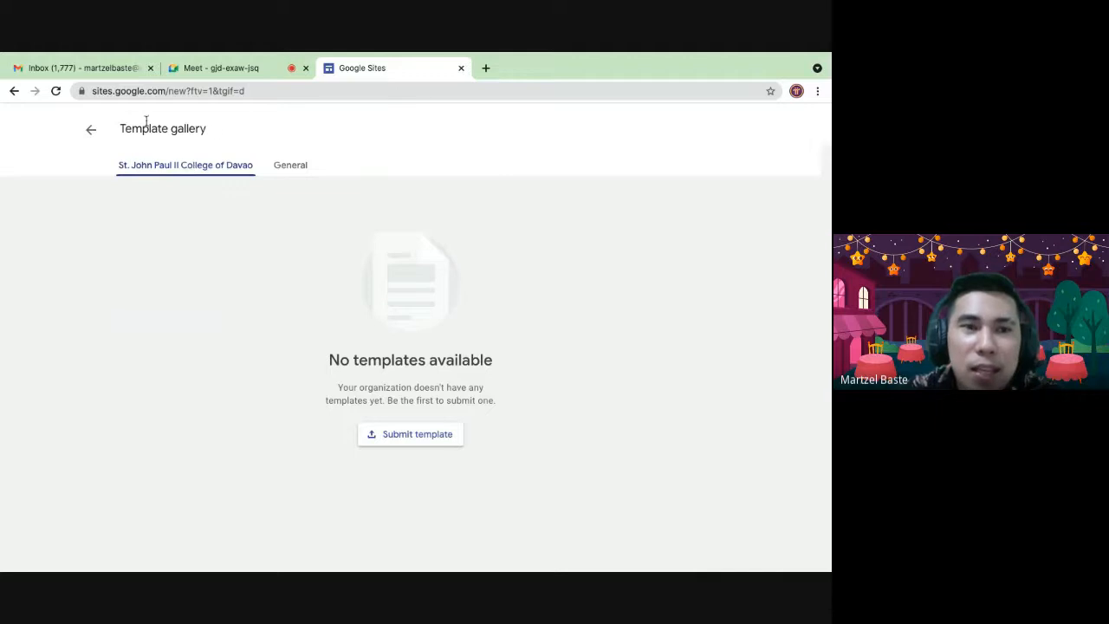
pyautogui.click(91, 129)
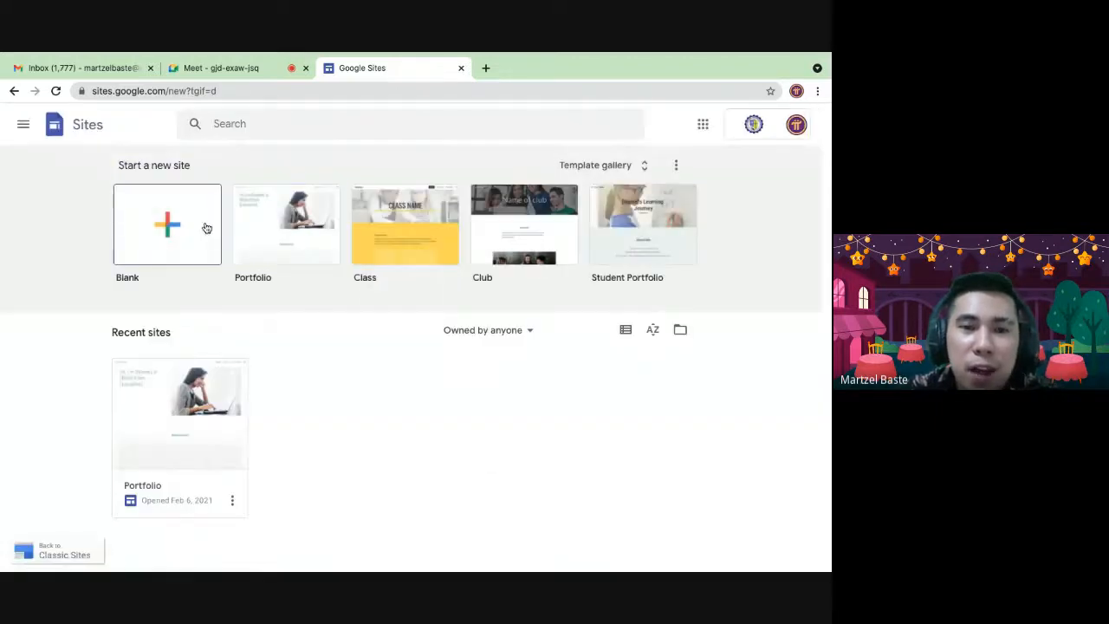
# Step: Start a new blank site and dismiss the Create your own theme prompt
pyautogui.click(149, 243)
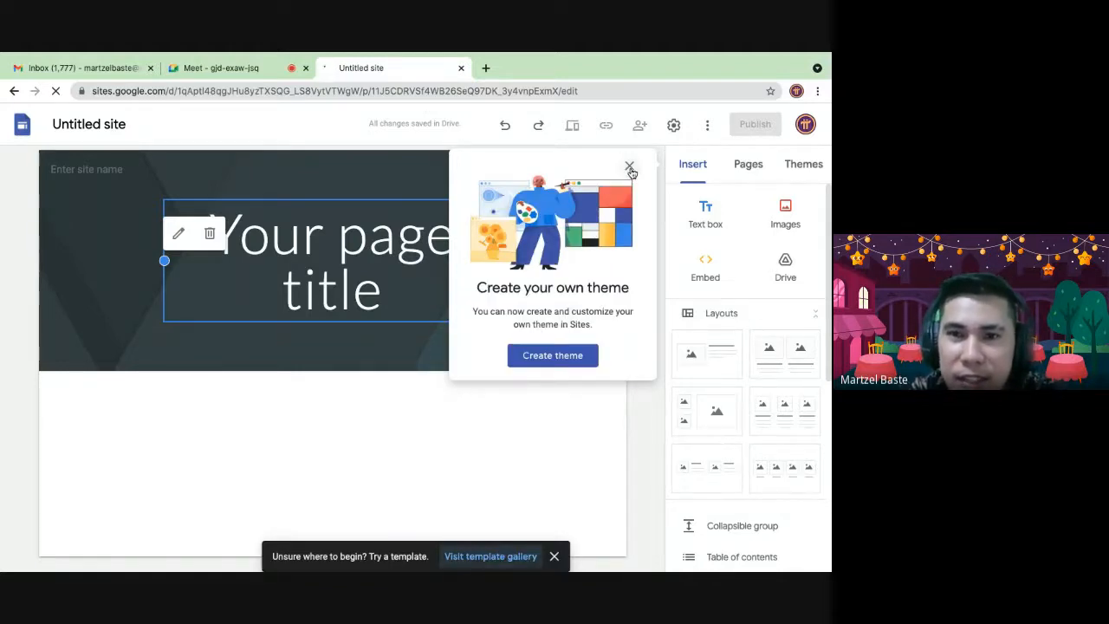
pyautogui.click(629, 167)
# Step: Replace the placeholder page title in the header with "Pet Adoption"
pyautogui.click(334, 251)
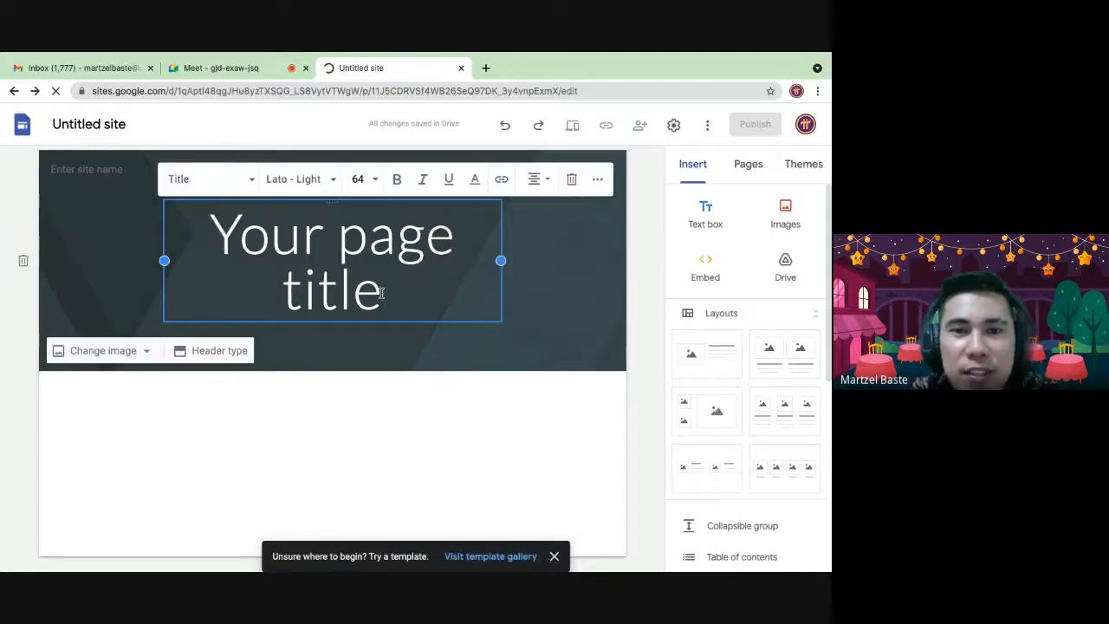
pyautogui.moveTo(384, 289); pyautogui.dragTo(216, 233)
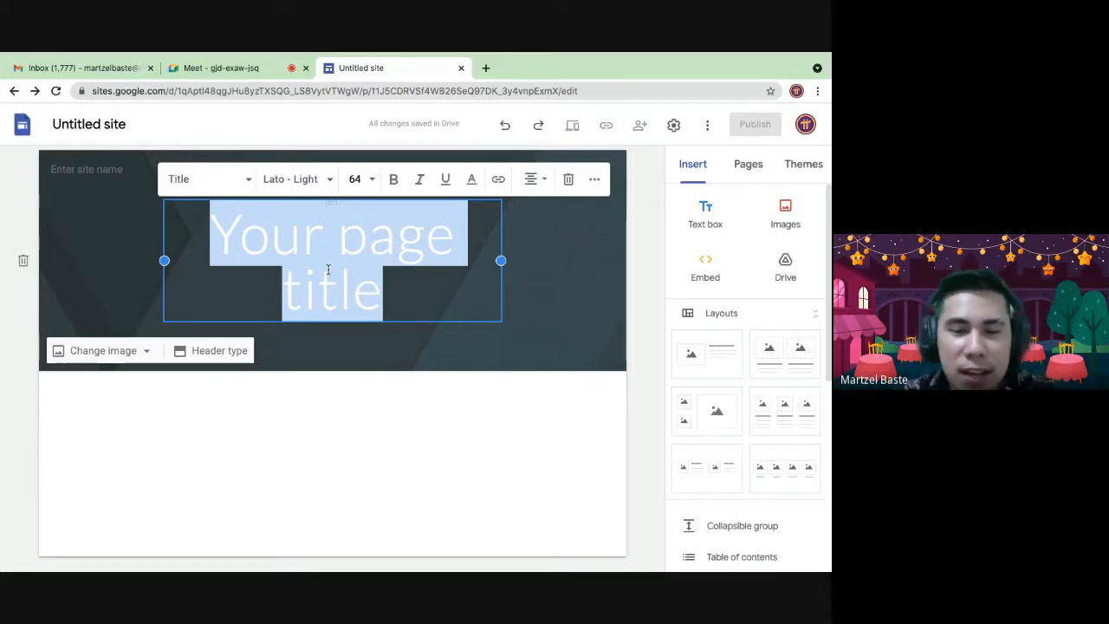
pyautogui.write('Pet')
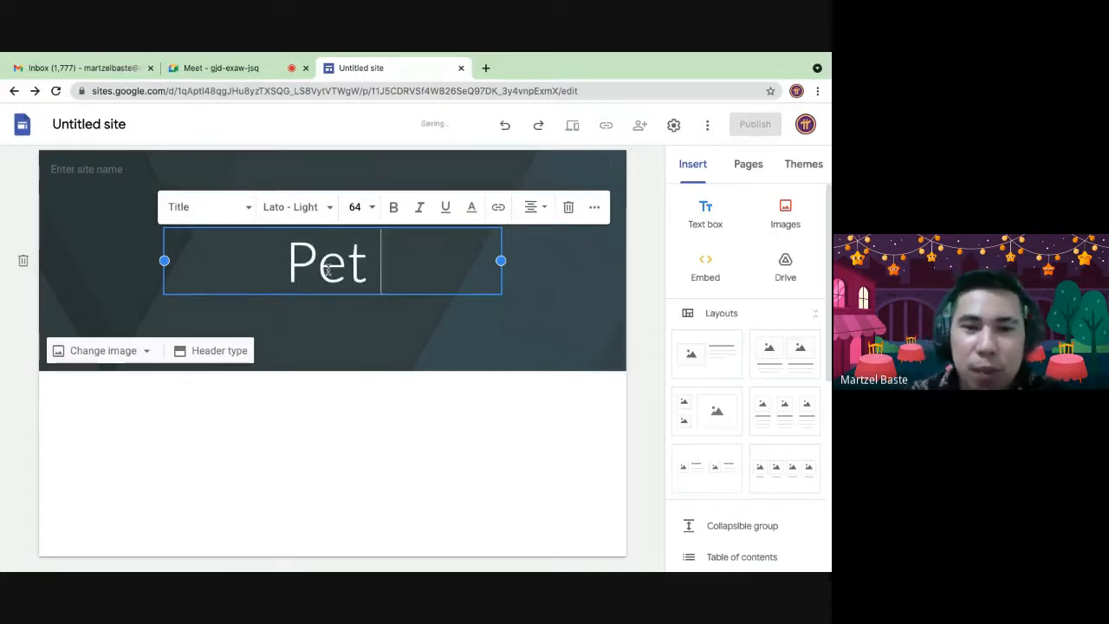
pyautogui.write(' A')
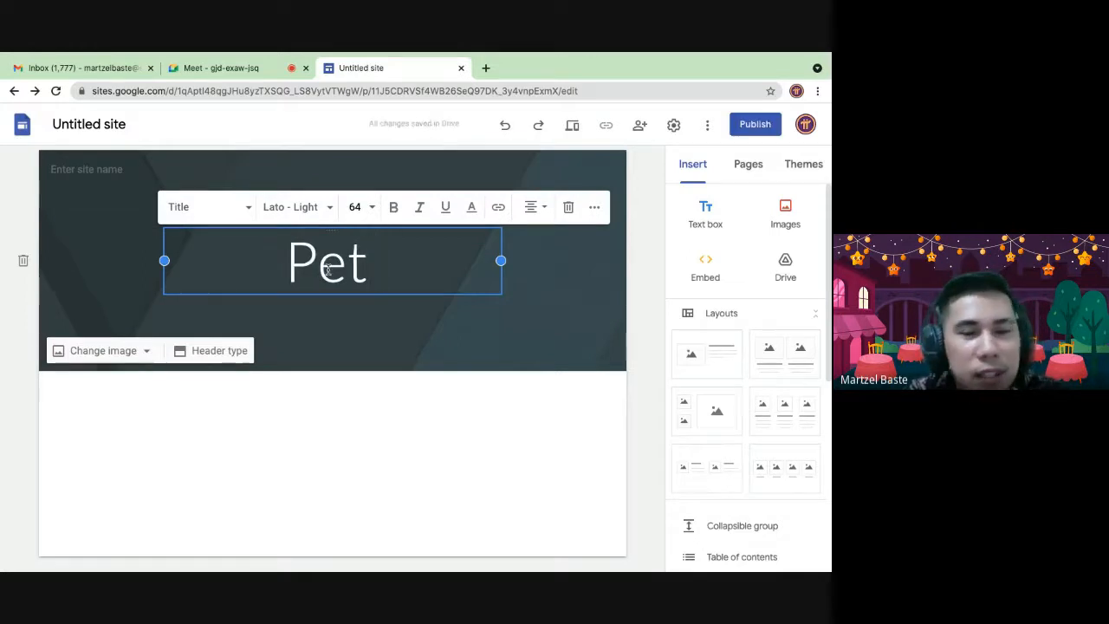
pyautogui.write('doption')
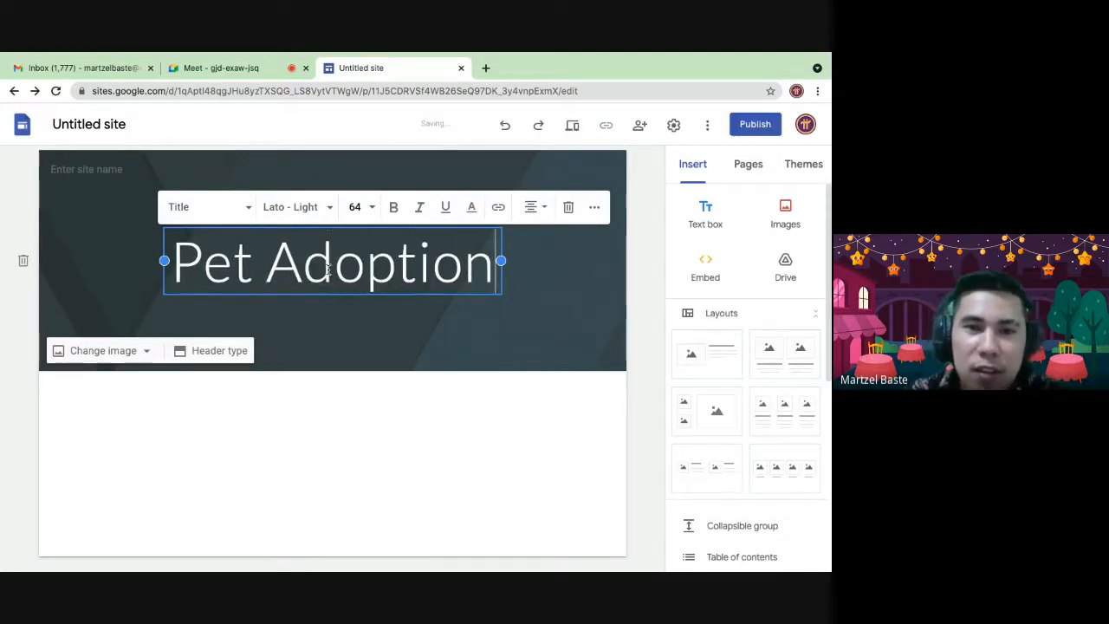
pyautogui.click(361, 457)
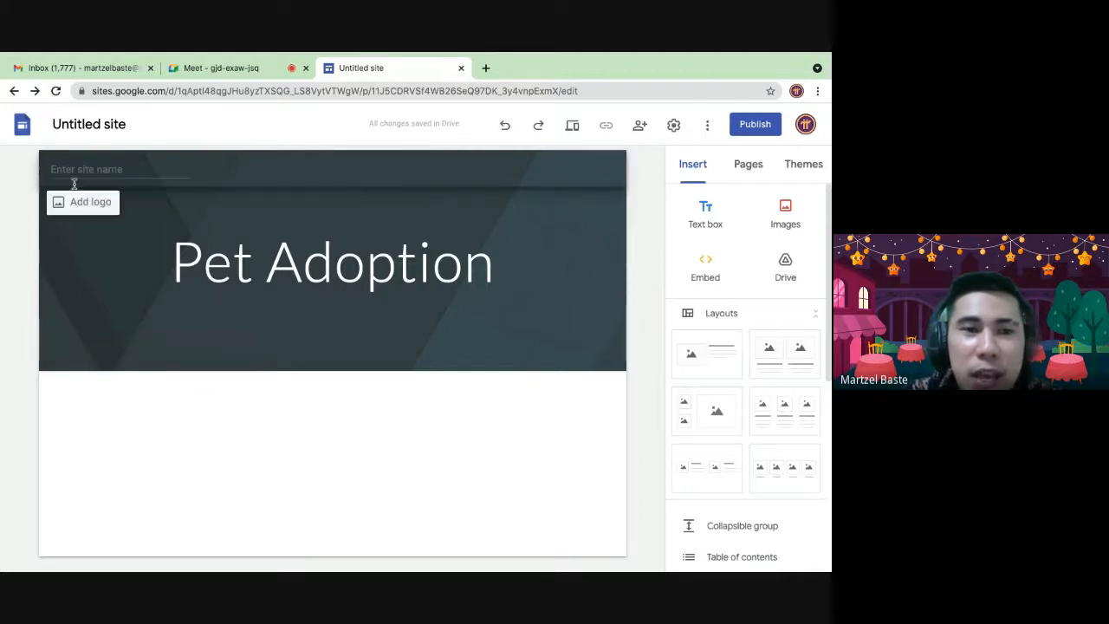
# Step: View the logo and favicon options in the brand image settings, then close the settings
pyautogui.click(71, 201)
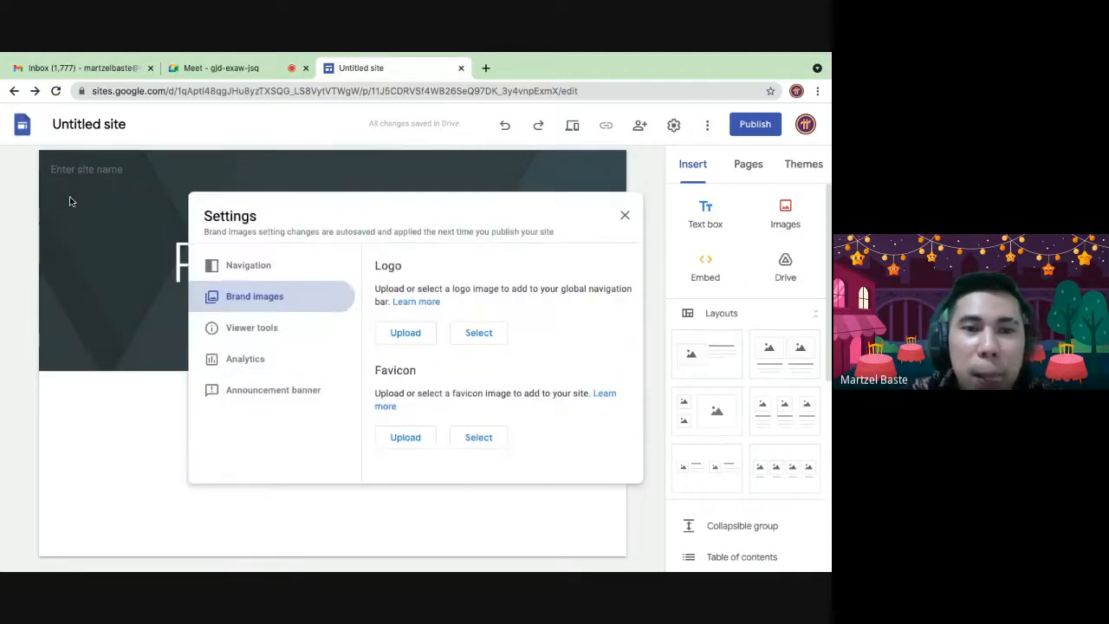
pyautogui.click(625, 217)
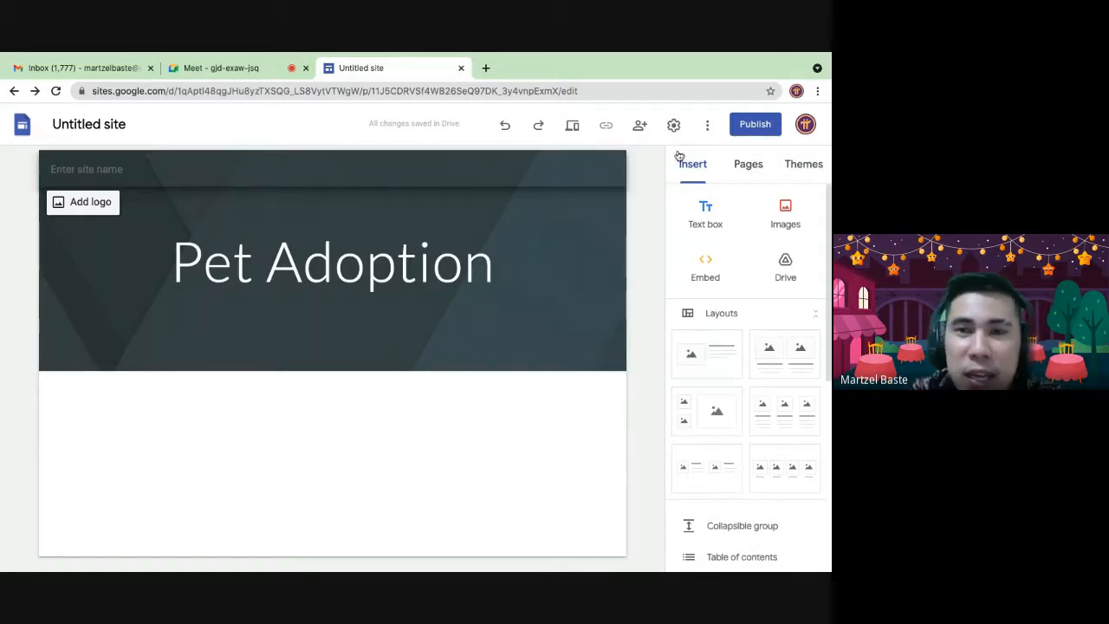
pyautogui.moveTo(572, 198)
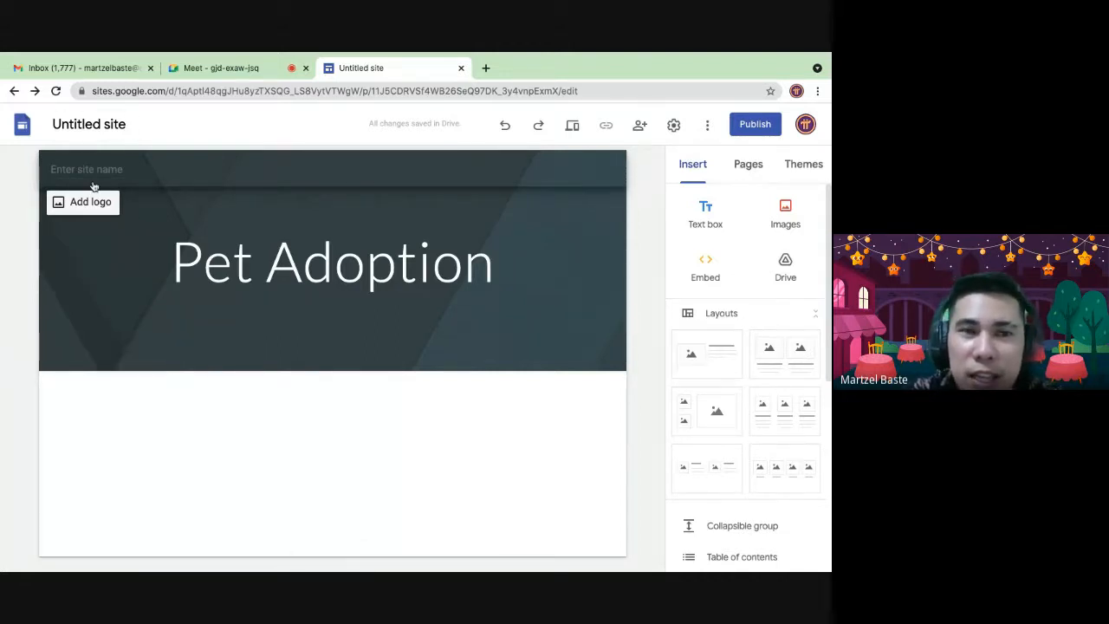
# Step: Rename the untitled site document "pethotline", and insert a space so the document name reads "pet hotline"
pyautogui.click(138, 124)
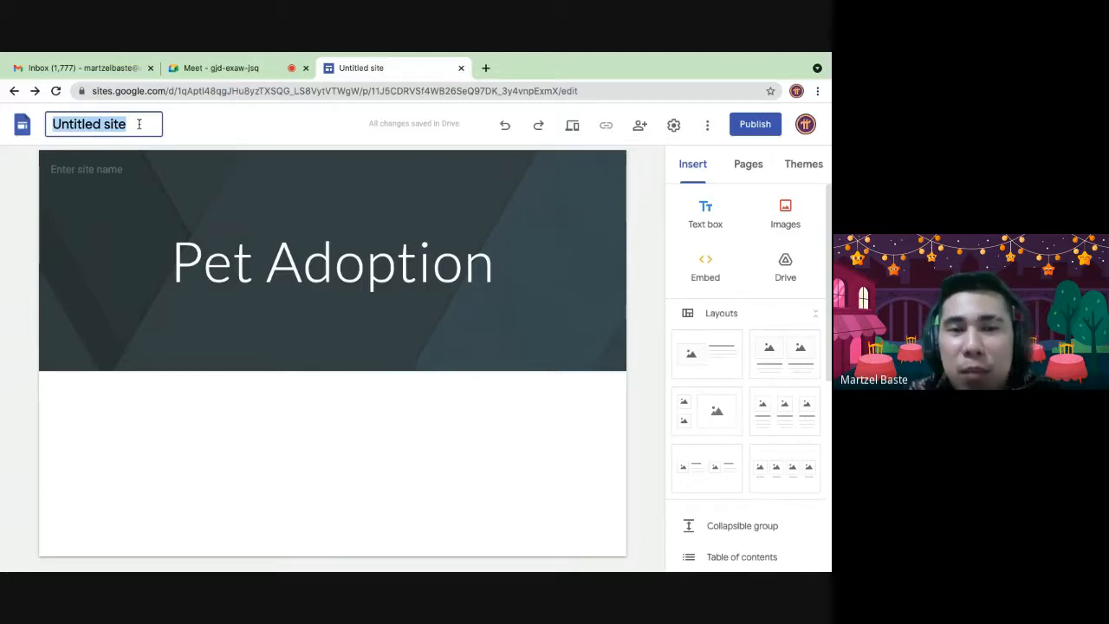
pyautogui.write('pet')
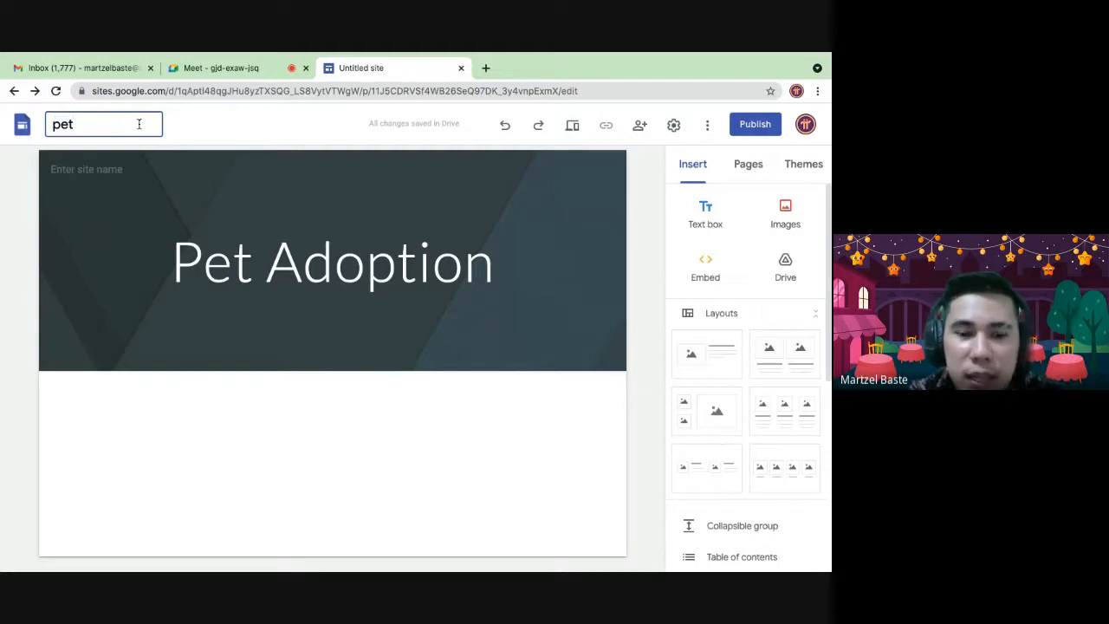
pyautogui.write('hotl')
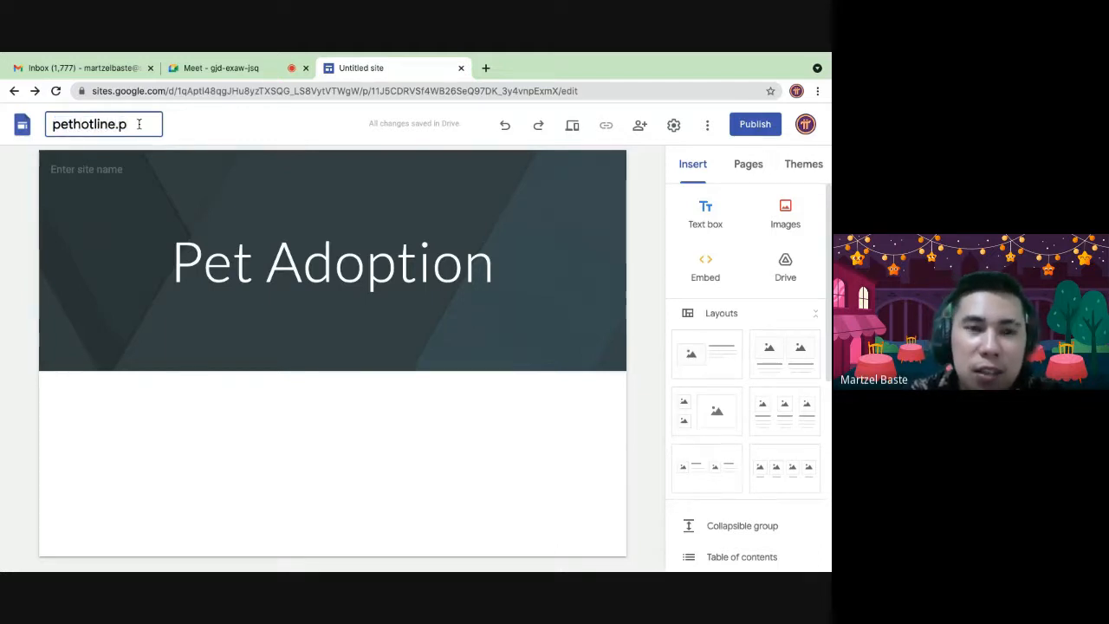
pyautogui.write('ine.p')
pyautogui.press('BackSpace')
pyautogui.press('BackSpace')
pyautogui.click(222, 145)
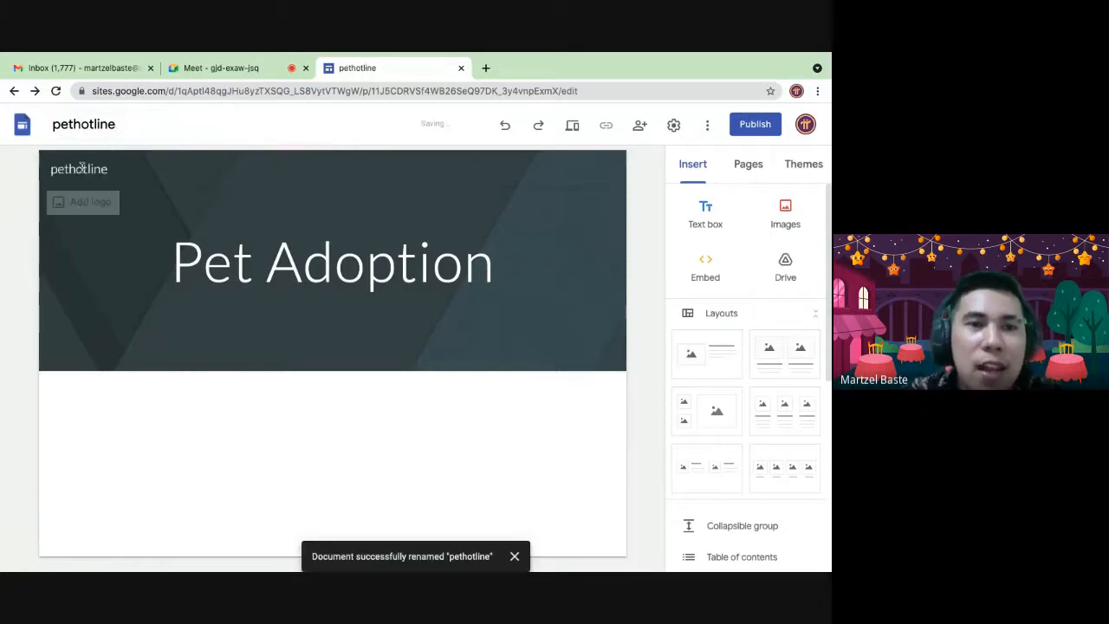
pyautogui.click(88, 124)
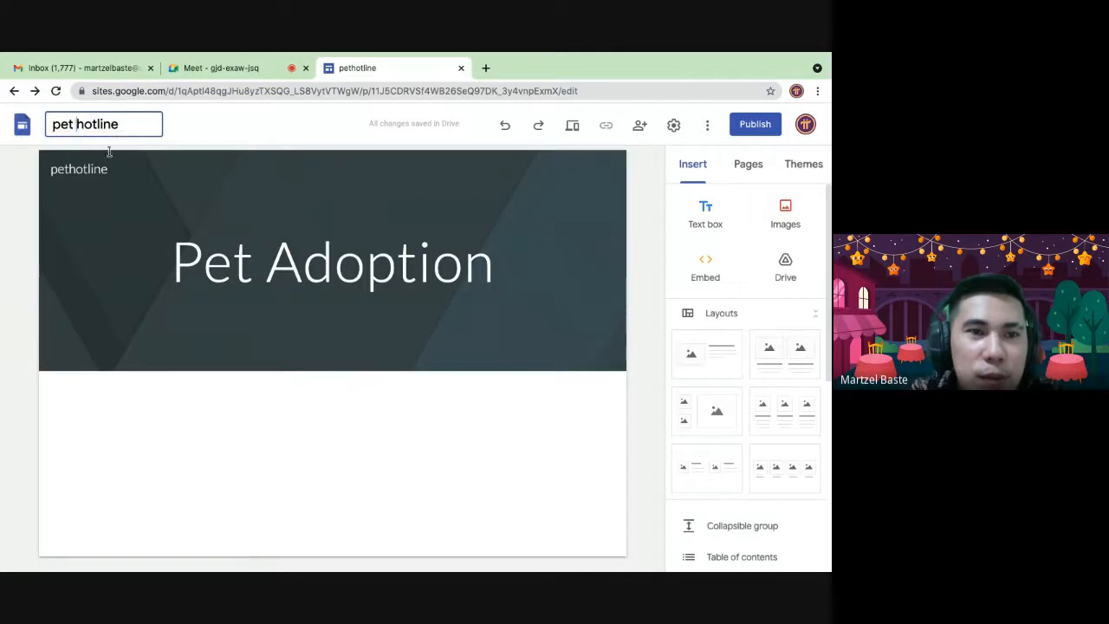
pyautogui.press('Return')
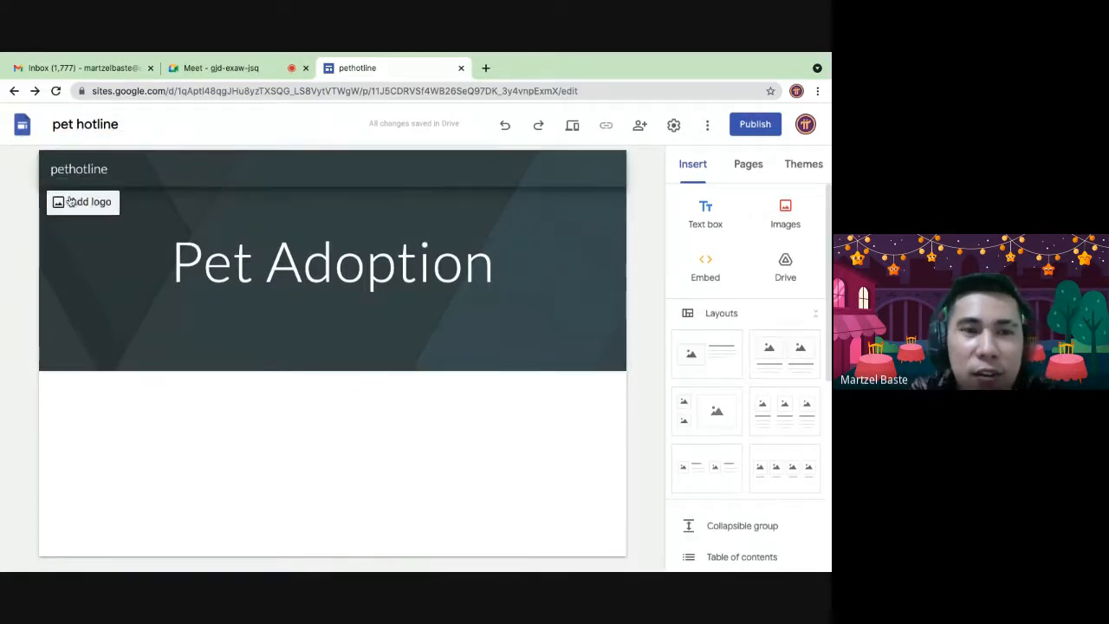
# Step: Try the Side navigation mode in the site settings, restore Top, and view the navigation color choices
pyautogui.click(71, 202)
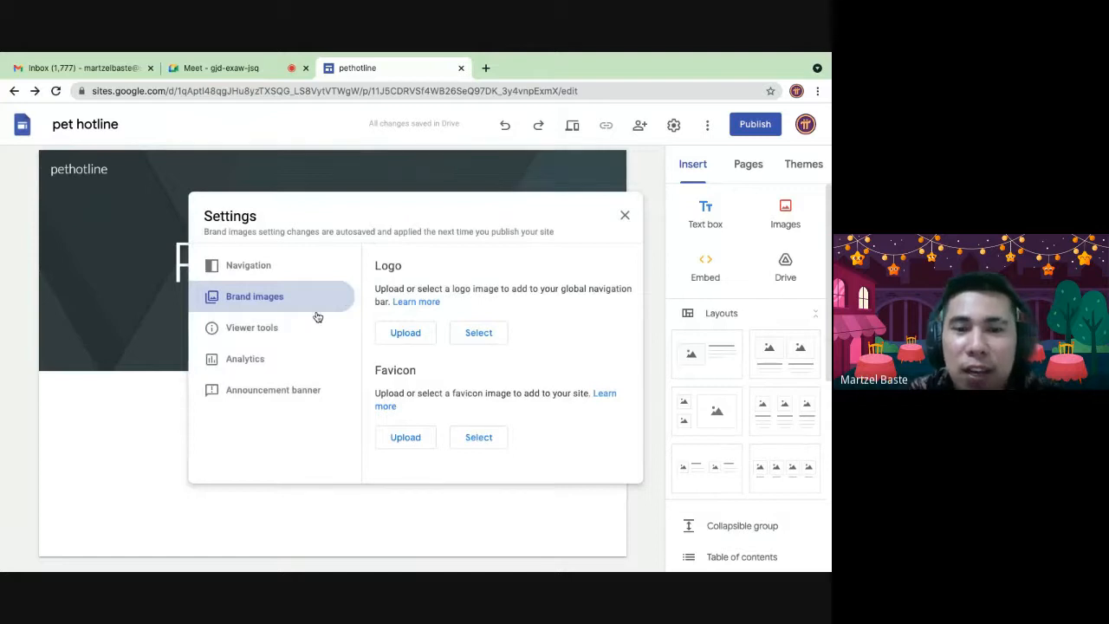
pyautogui.click(245, 273)
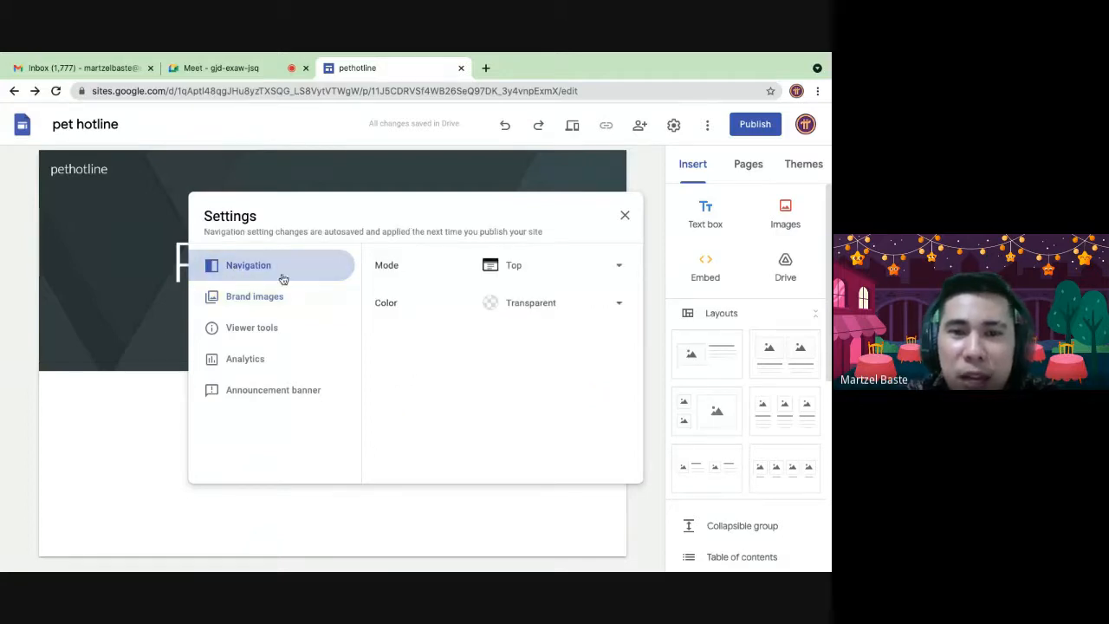
pyautogui.click(613, 266)
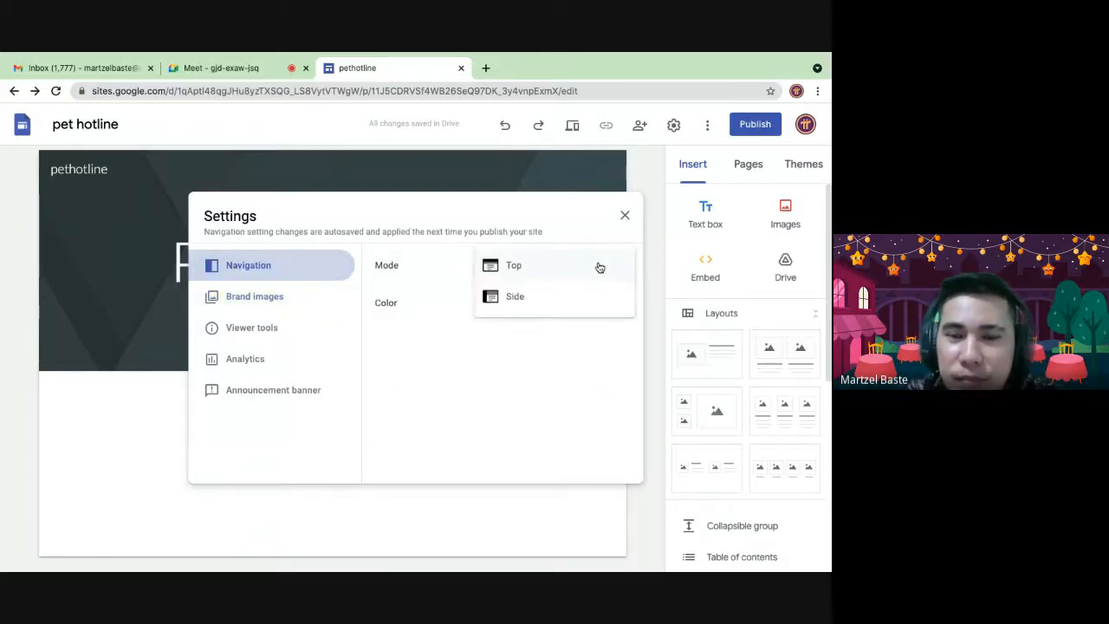
pyautogui.click(585, 268)
pyautogui.click(546, 265)
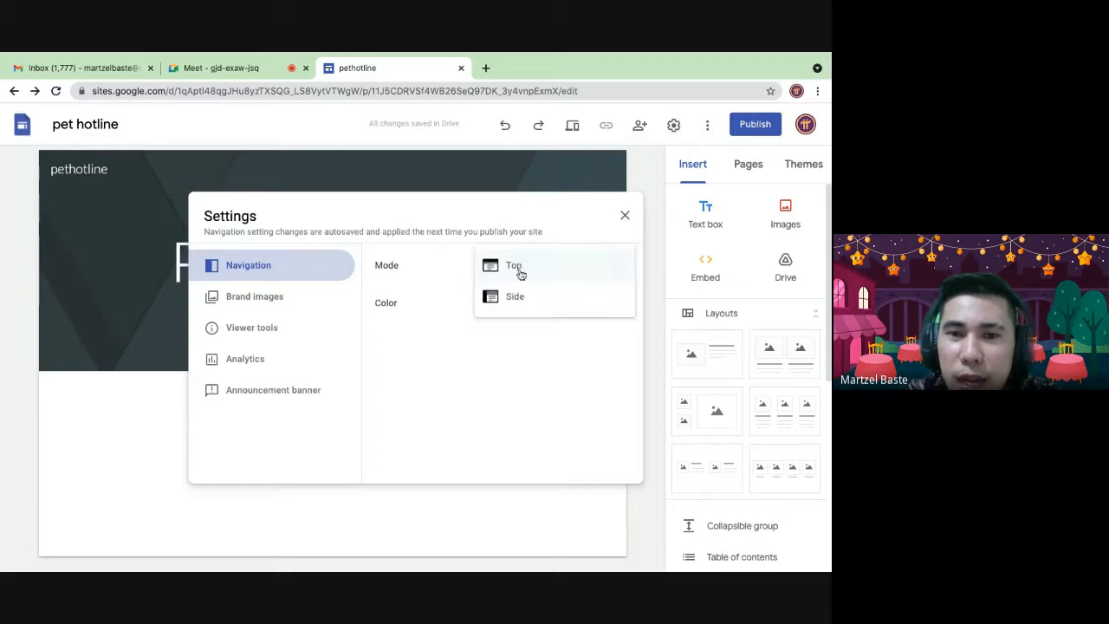
pyautogui.click(511, 303)
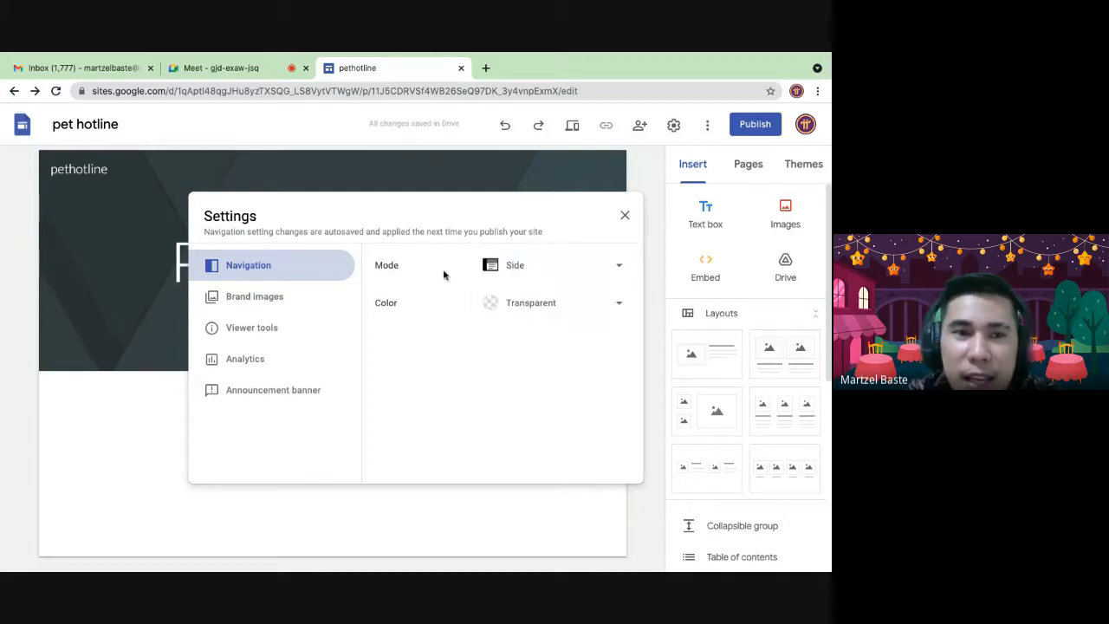
pyautogui.click(519, 265)
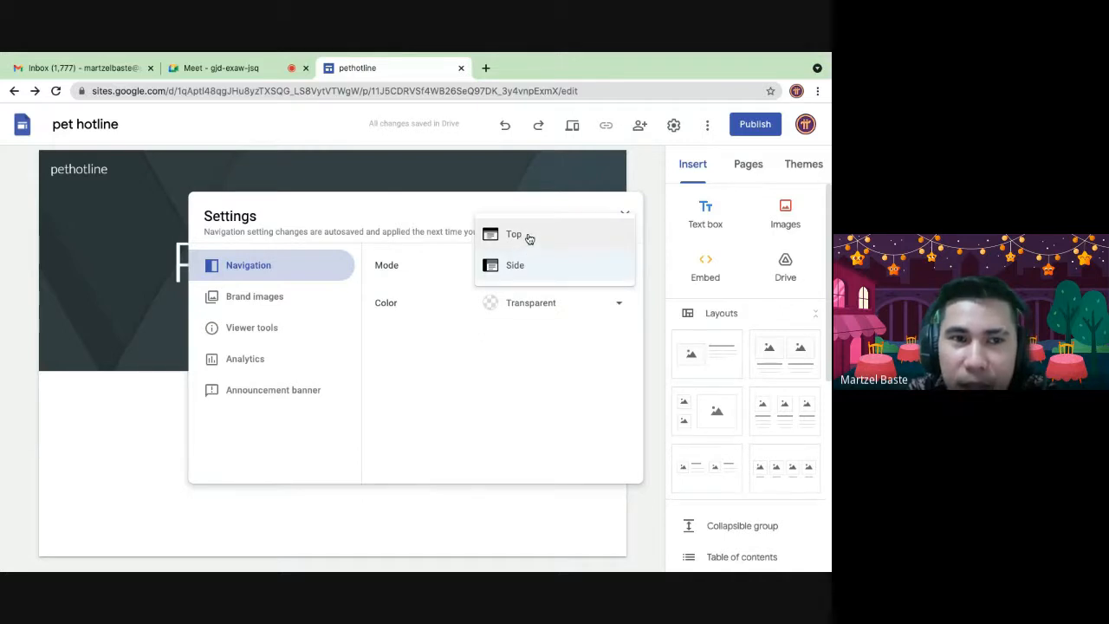
pyautogui.click(529, 236)
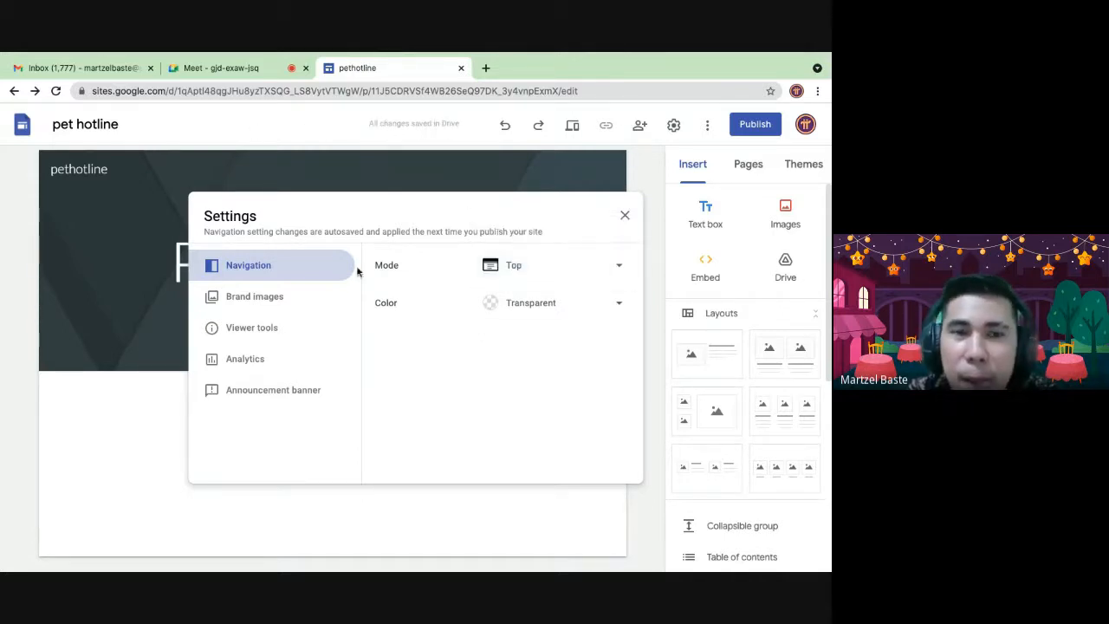
pyautogui.click(611, 305)
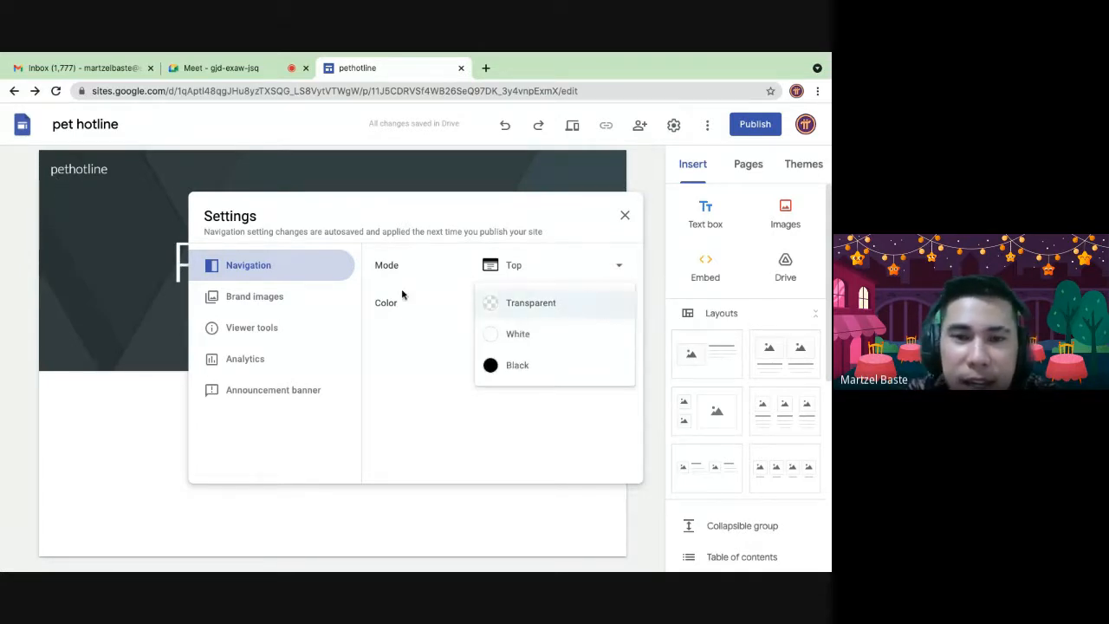
# Step: Start a logo upload in the brand image settings and expand the Web Design folder on the SATOSHI drive
pyautogui.click(268, 296)
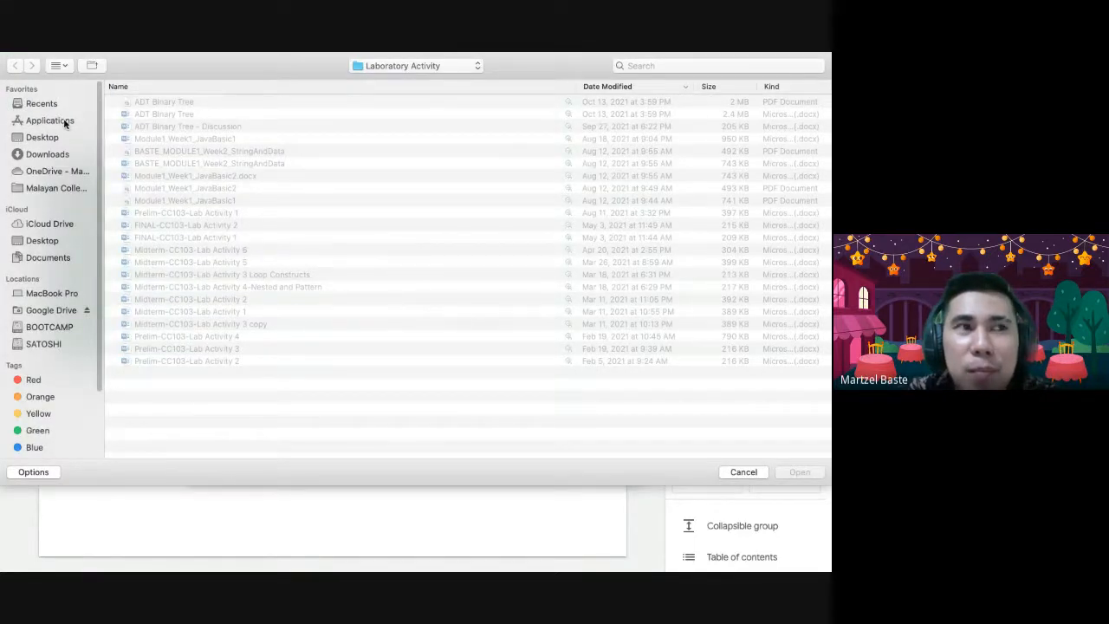
pyautogui.click(57, 326)
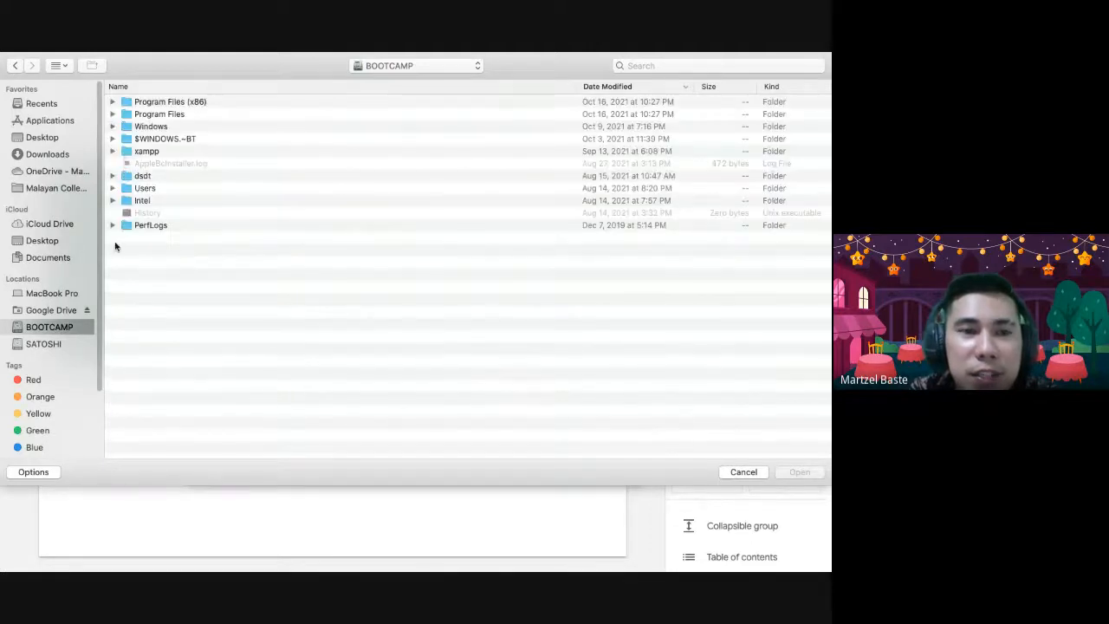
pyautogui.click(48, 345)
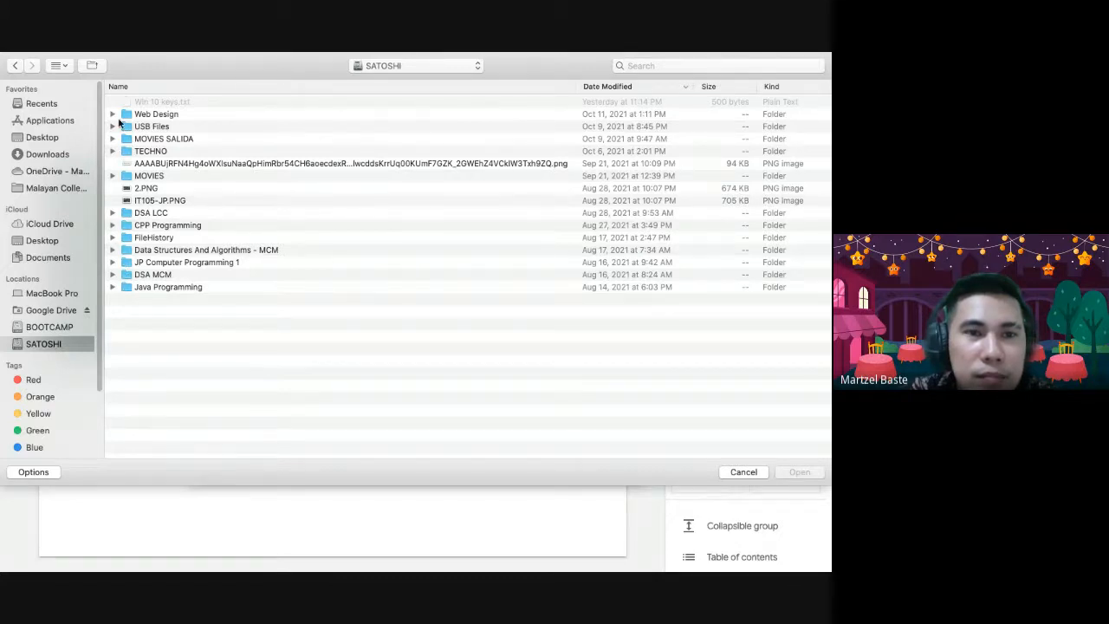
pyautogui.click(113, 116)
# Step: Preview the candidate pictures in the Web Design folder, upload pets2.png as the site logo, and close the settings
pyautogui.click(161, 201)
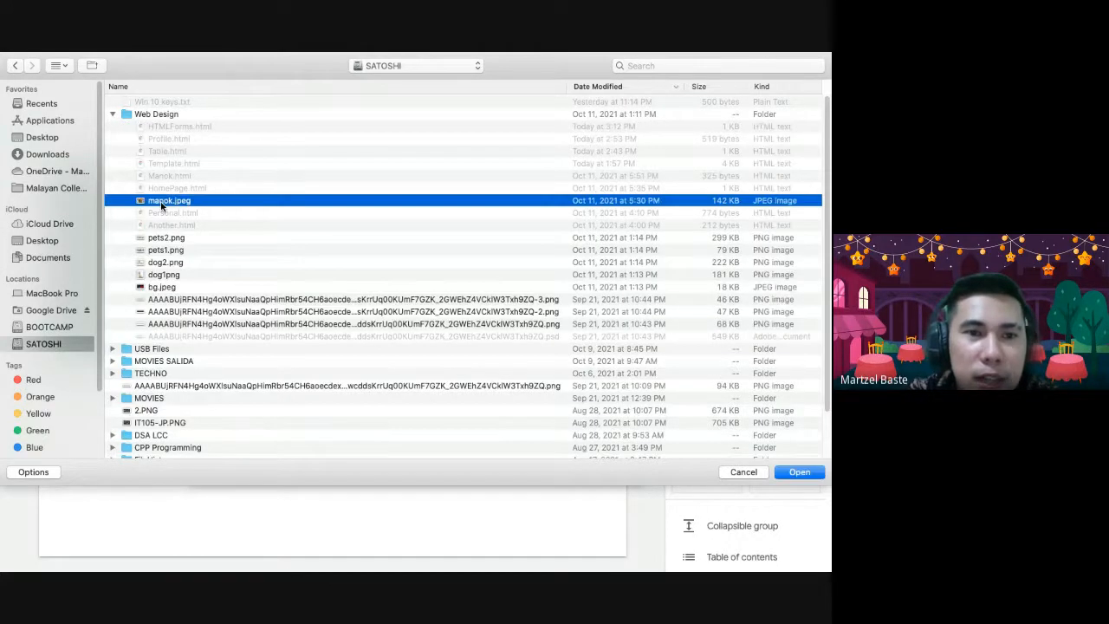
pyautogui.press('space')
pyautogui.press('space')
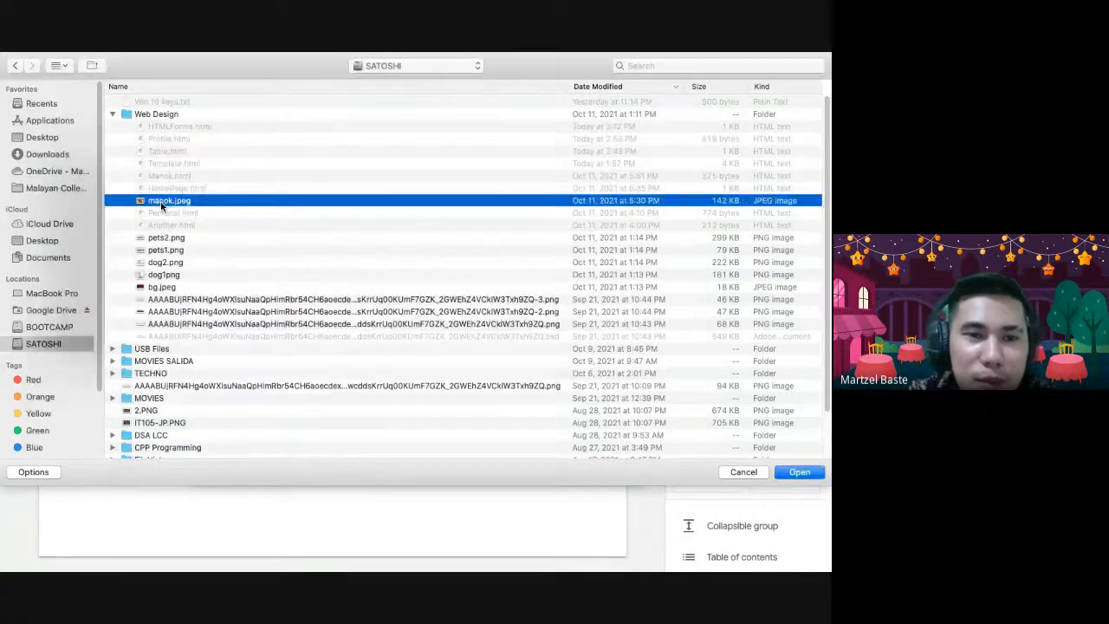
pyautogui.press('Down')
pyautogui.press('Down')
pyautogui.press('Down')
pyautogui.press('space')
pyautogui.press('space')
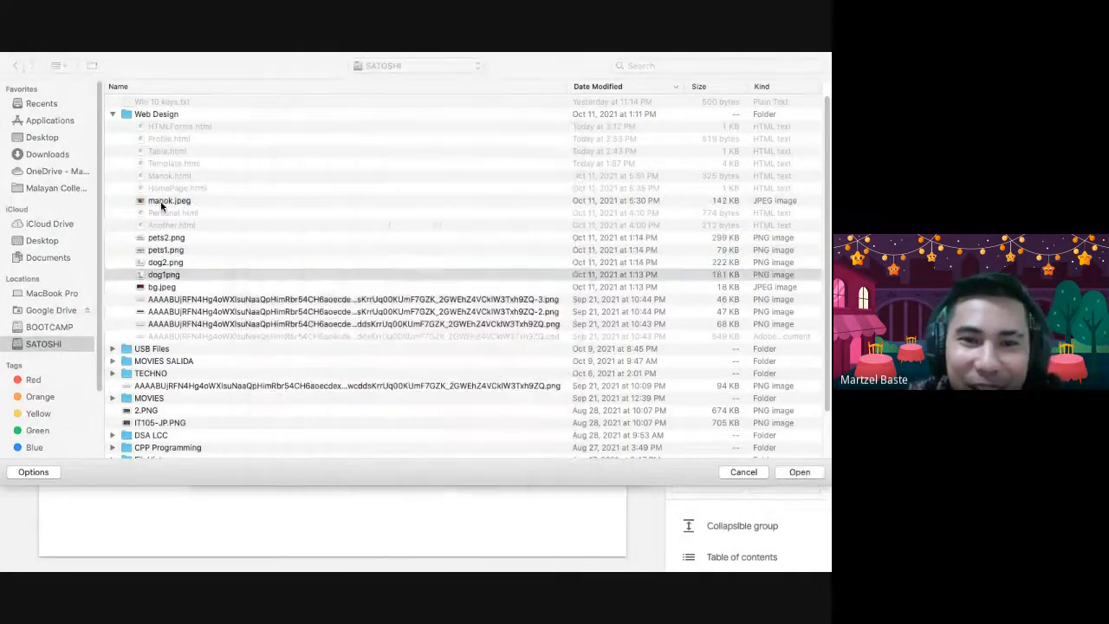
pyautogui.press('Up')
pyautogui.press('space')
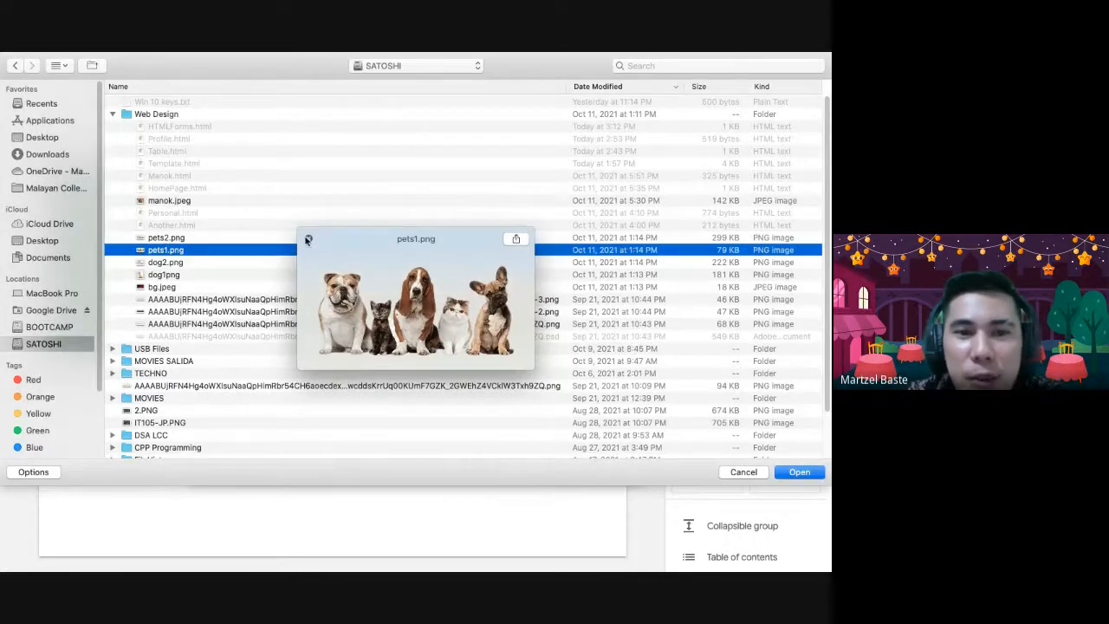
pyautogui.click(307, 240)
pyautogui.doubleClick(170, 237)
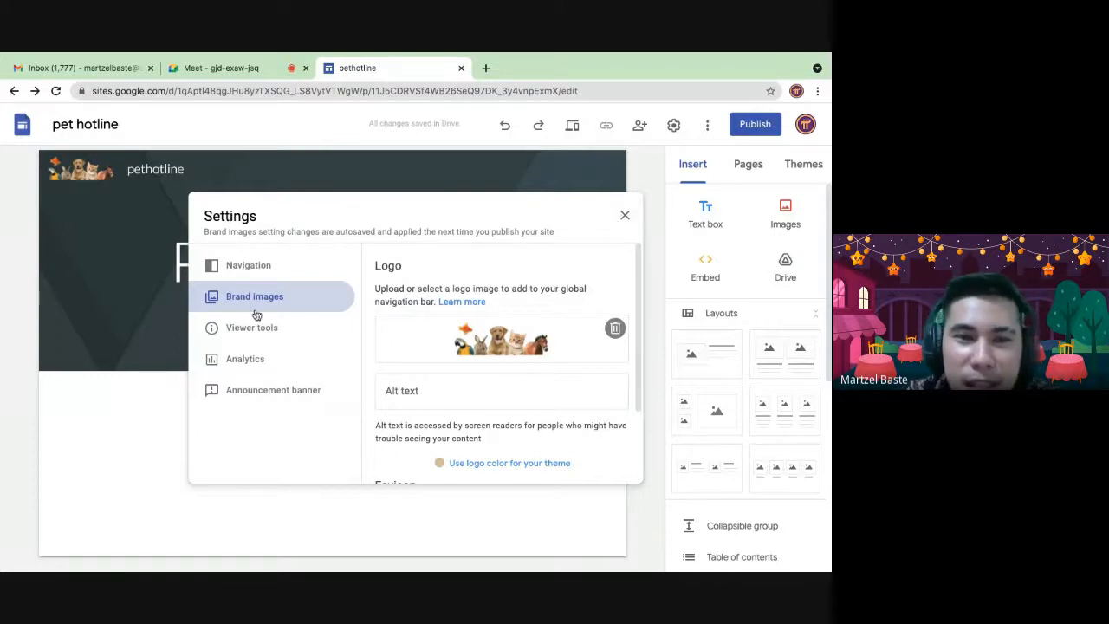
pyautogui.click(262, 264)
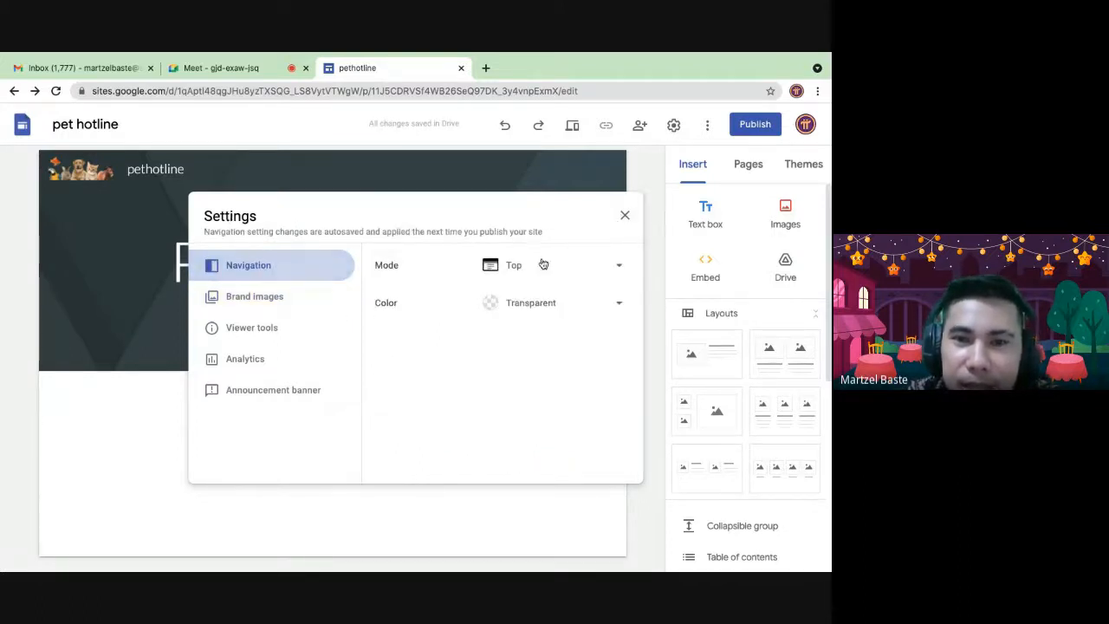
pyautogui.click(624, 214)
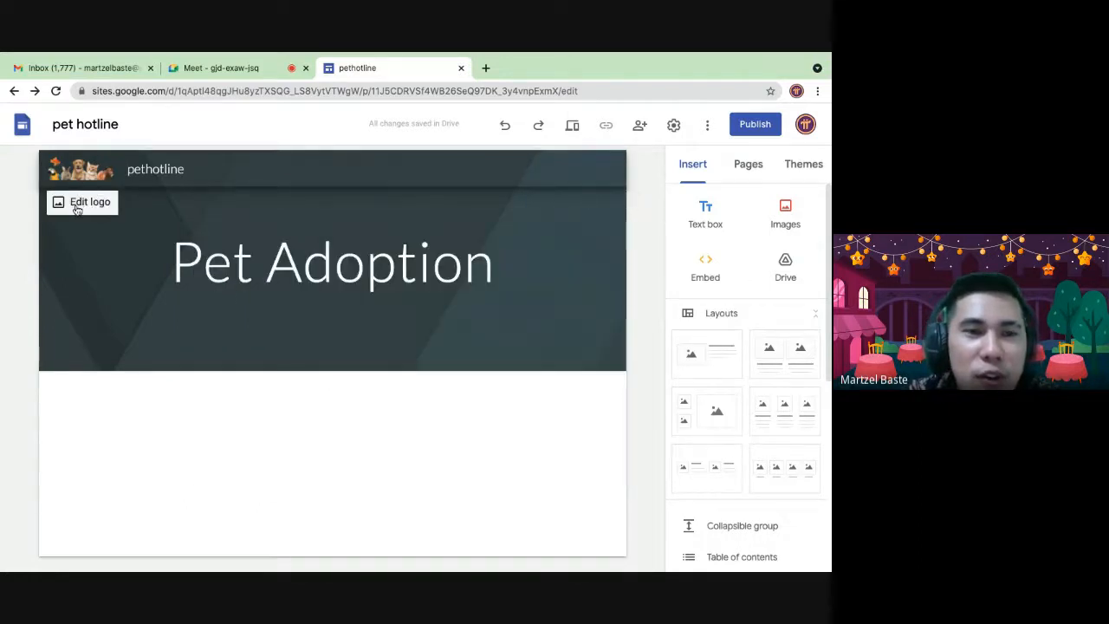
# Step: Upload the dog1png image from the Web Design folder as the site's favicon and close the settings
pyautogui.click(76, 207)
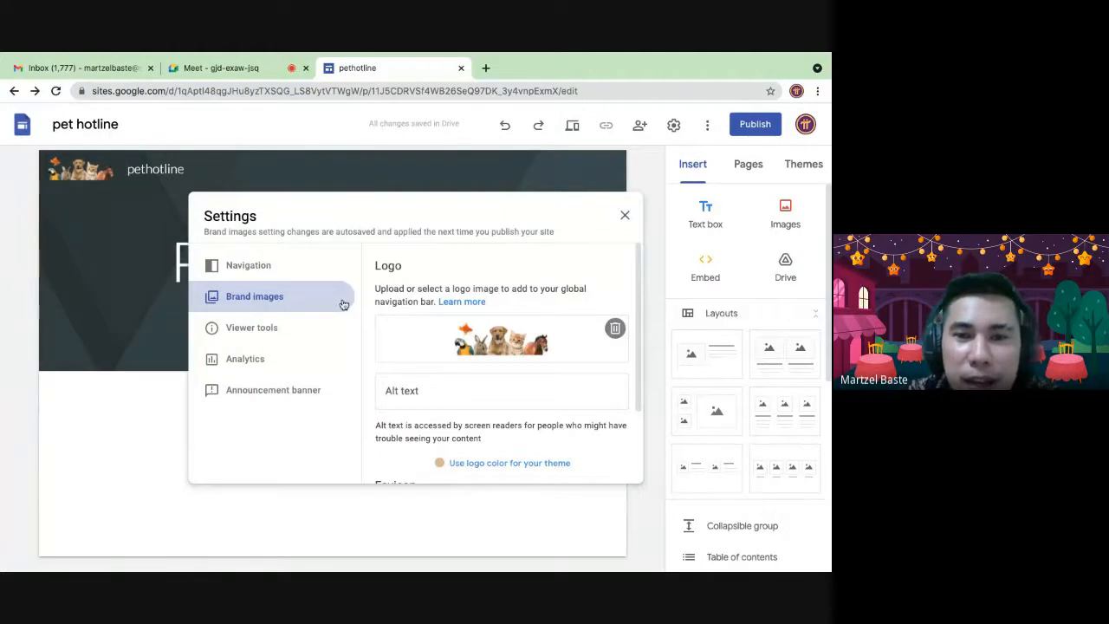
pyautogui.scroll(-2, 624, 384)
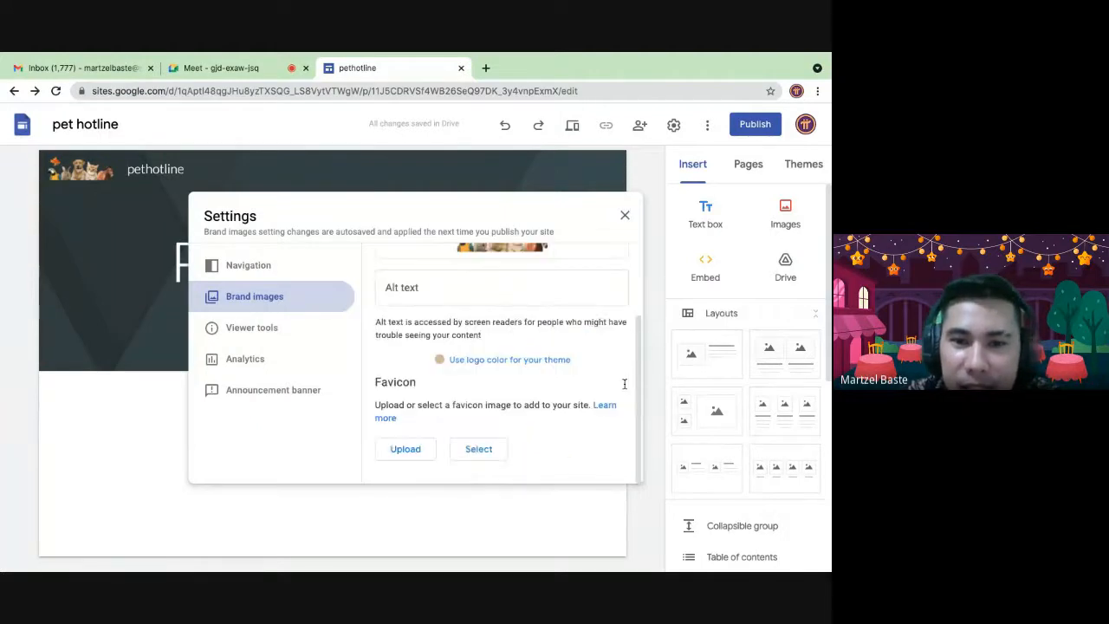
pyautogui.click(402, 451)
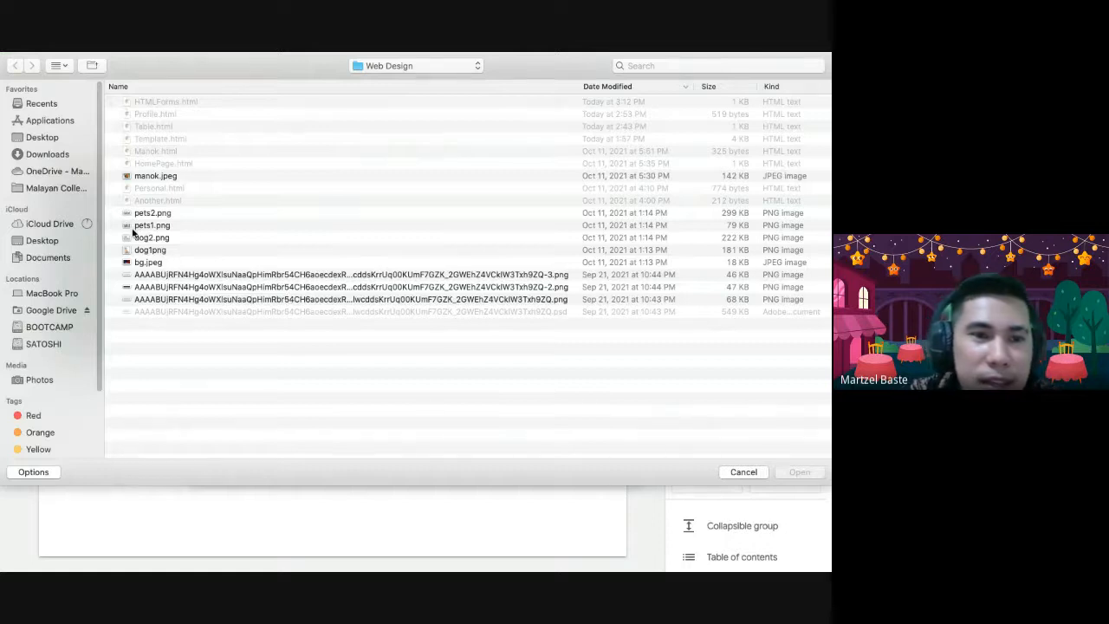
pyautogui.doubleClick(138, 249)
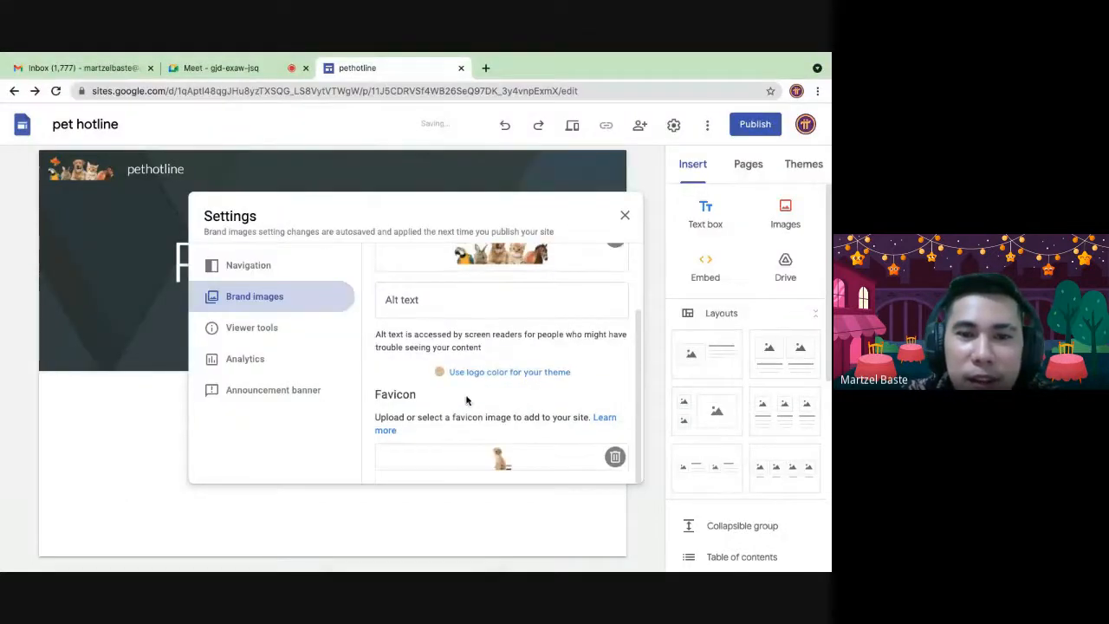
pyautogui.click(624, 215)
# Step: Open the image selection for the Pet Adoption header and browse the built-in gallery of photos and patterns
pyautogui.moveTo(107, 345)
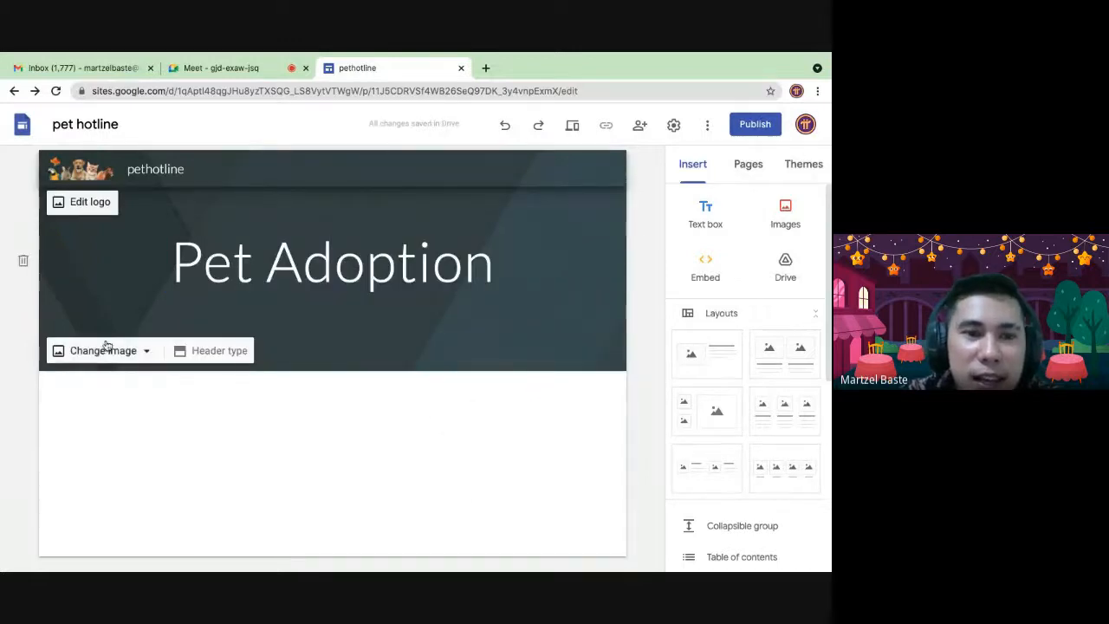
pyautogui.click(147, 351)
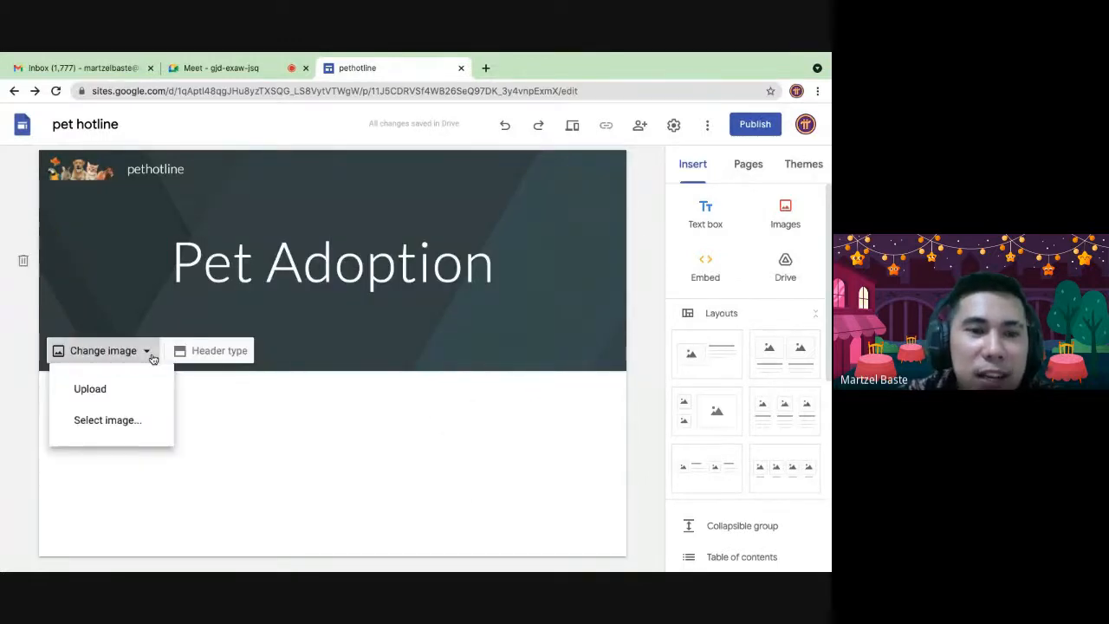
pyautogui.click(106, 421)
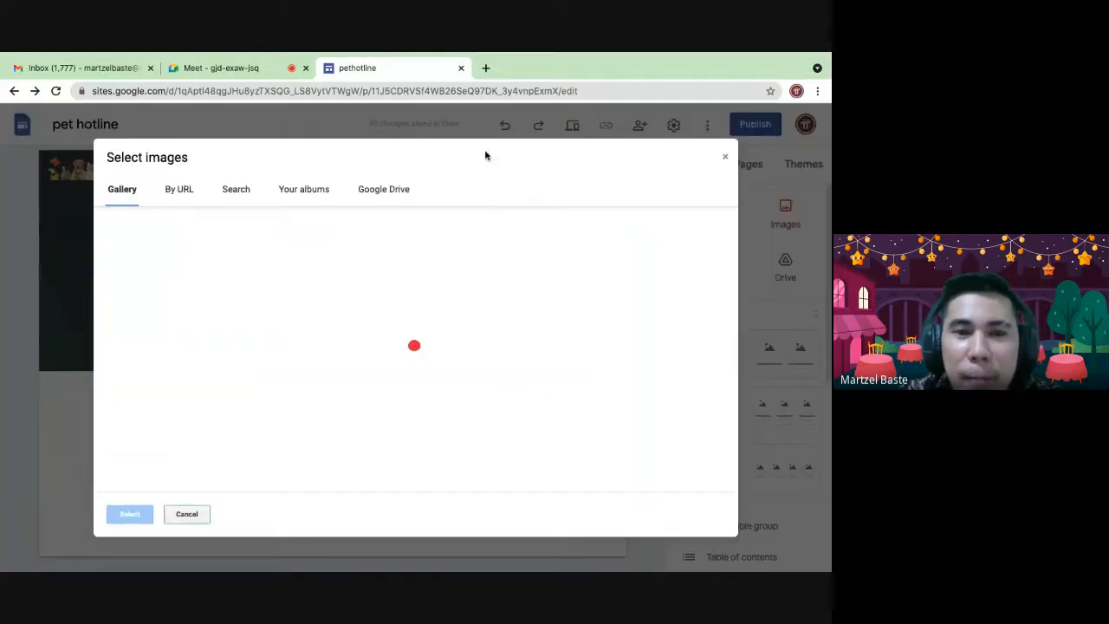
pyautogui.scroll(-10, 295, 239)
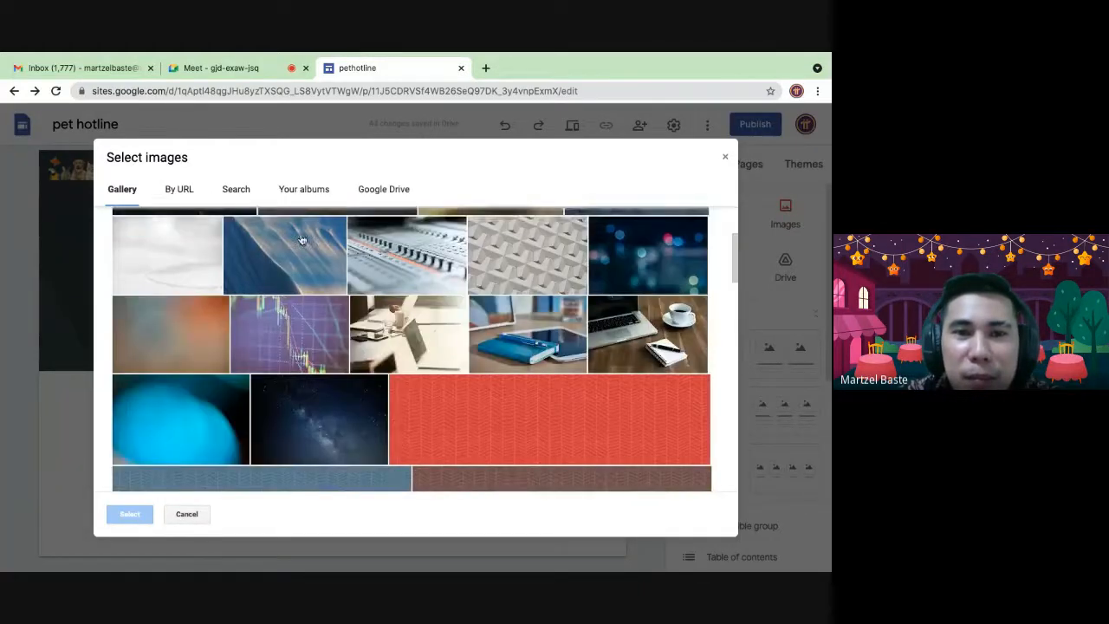
pyautogui.scroll(-10, 301, 239)
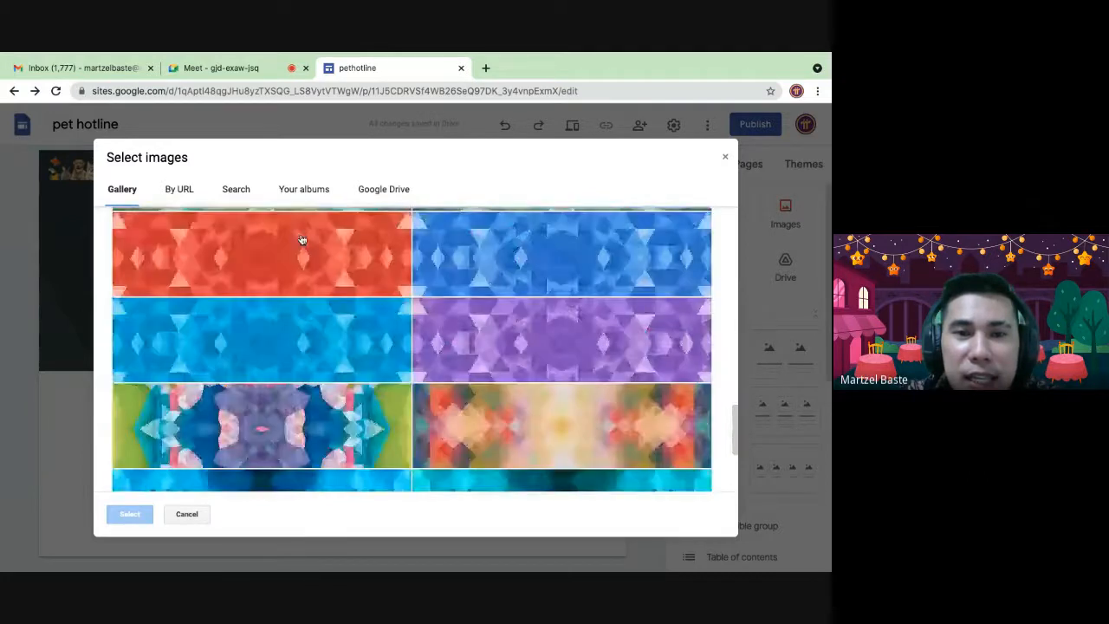
pyautogui.scroll(20, 358, 341)
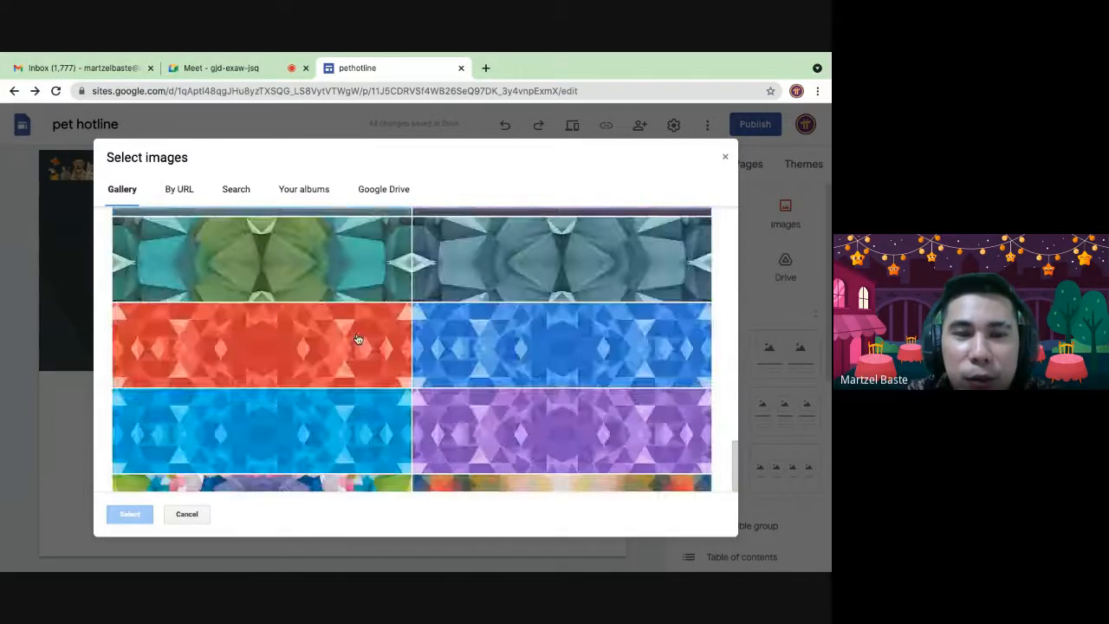
pyautogui.scroll(-3, 335, 303)
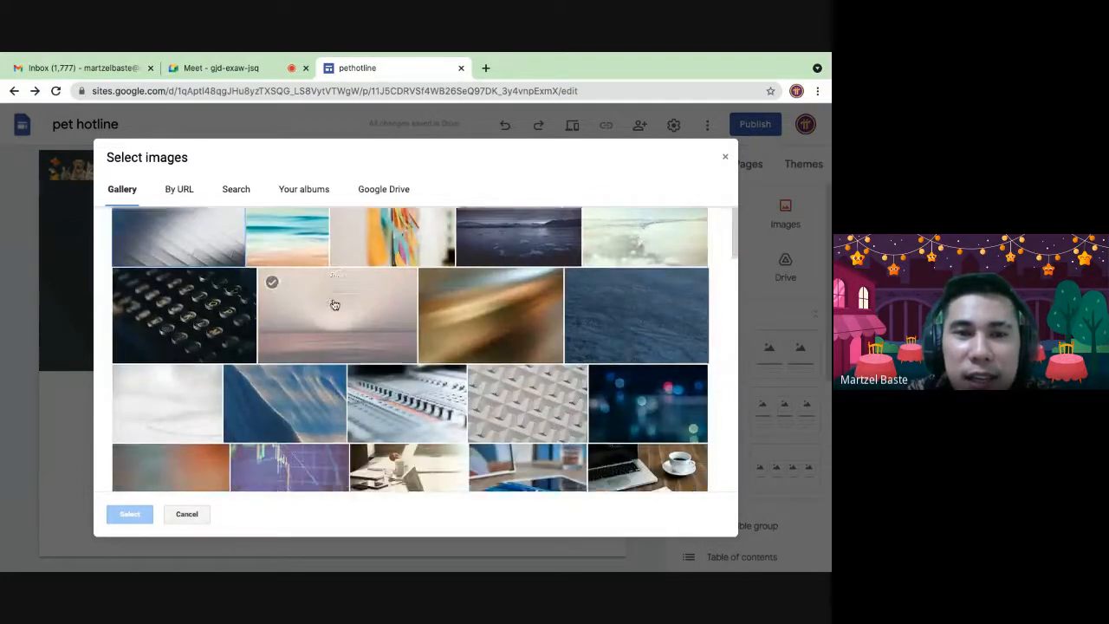
pyautogui.scroll(2, 334, 305)
pyautogui.scroll(-15, 334, 305)
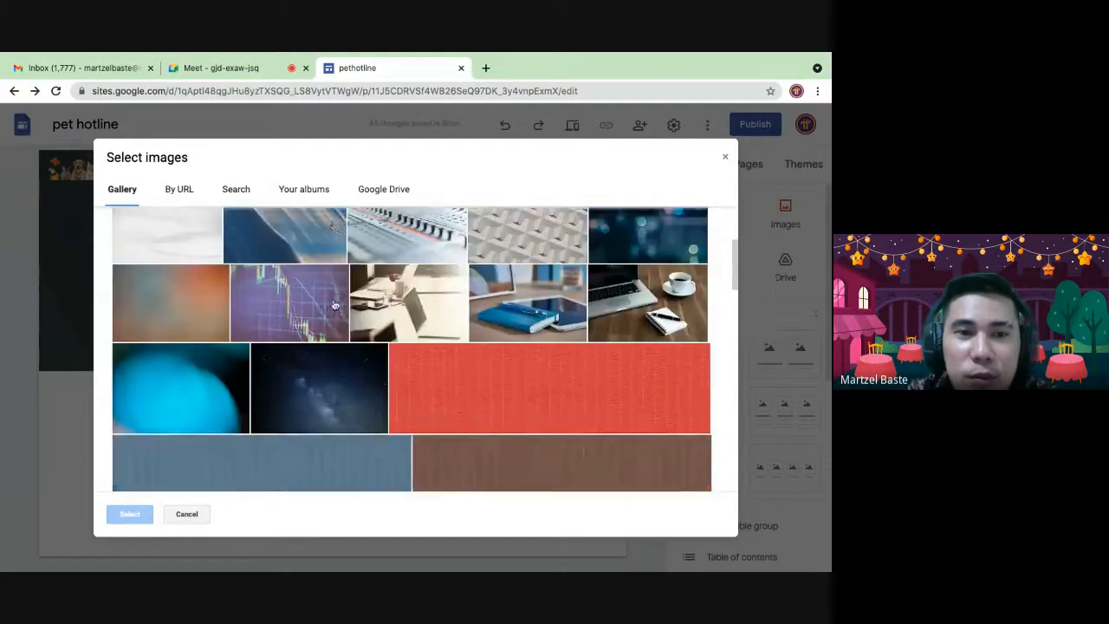
pyautogui.scroll(-3, 335, 305)
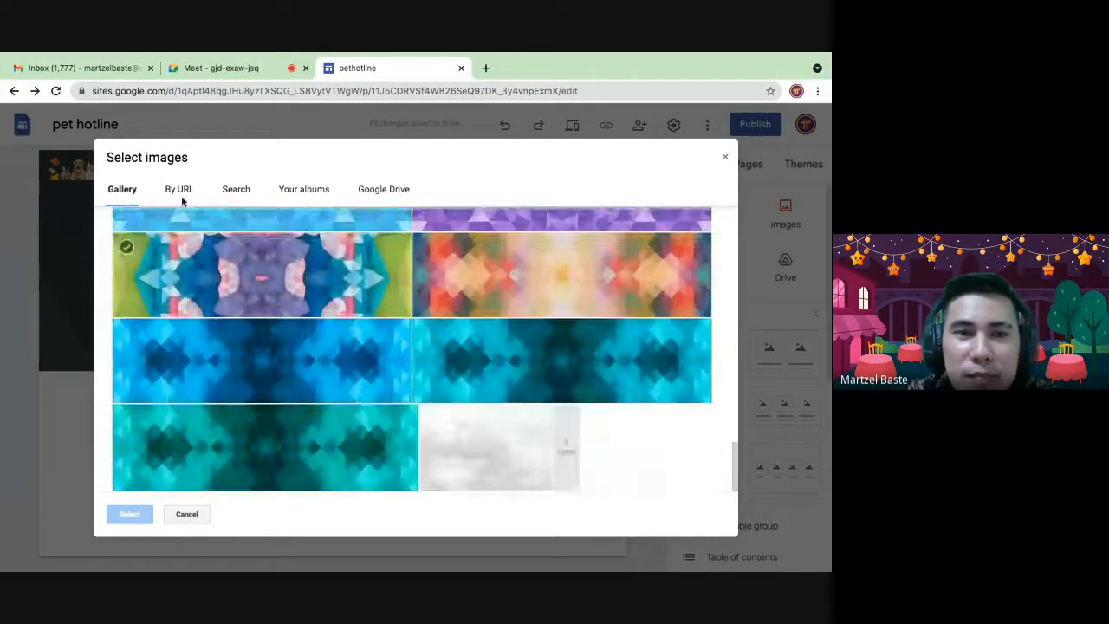
# Step: View the By URL image source for the header and run a Google image search for "pet"
pyautogui.click(178, 190)
pyautogui.click(241, 192)
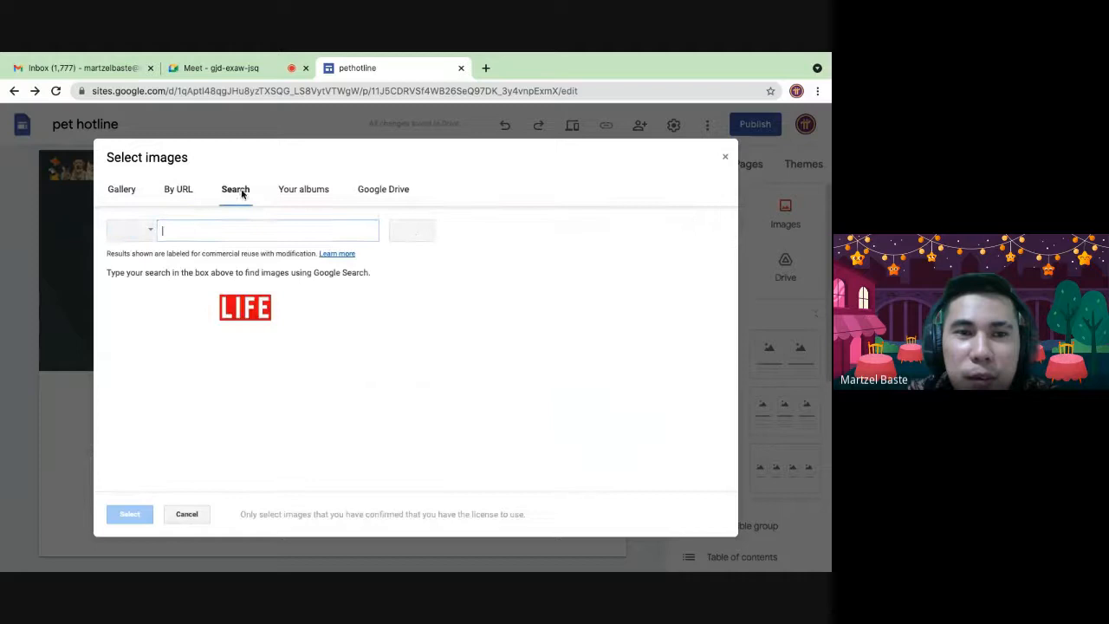
pyautogui.click(180, 193)
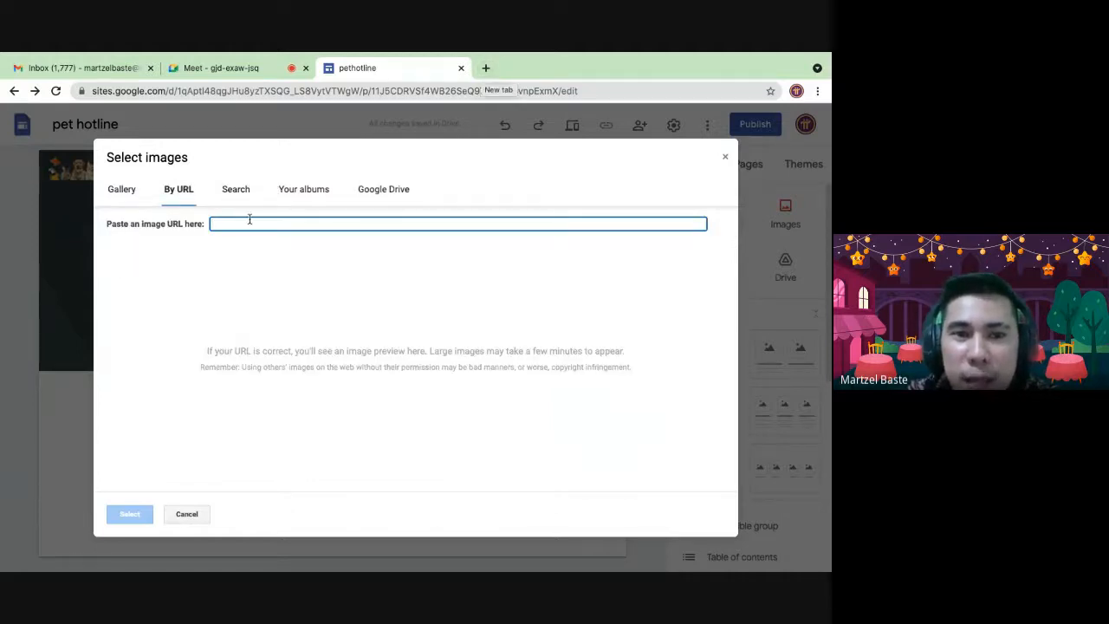
pyautogui.click(235, 191)
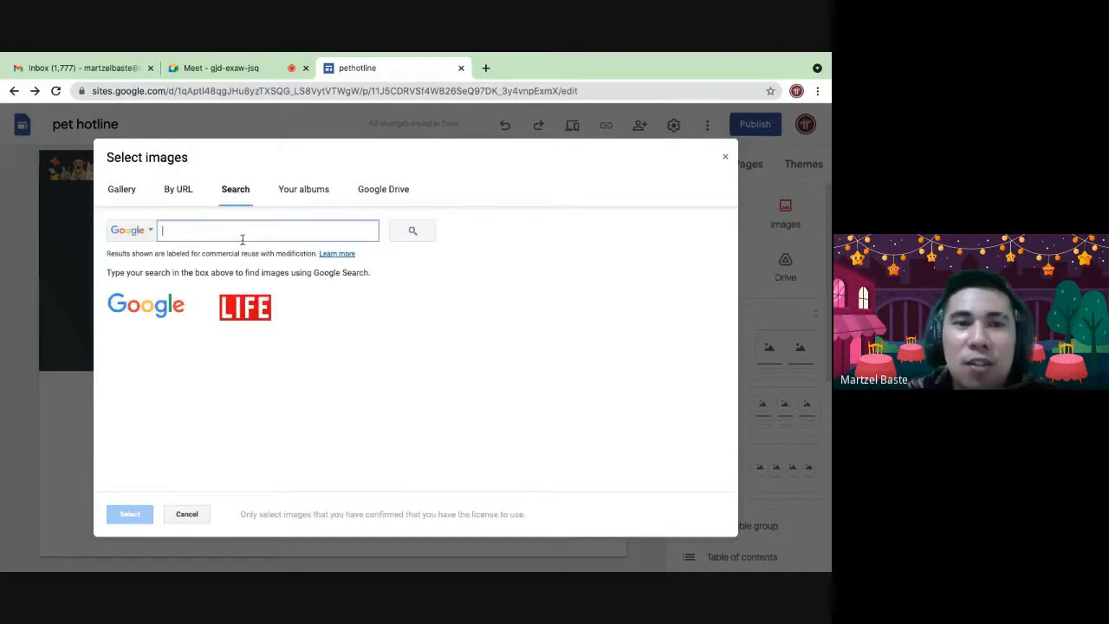
pyautogui.write('p')
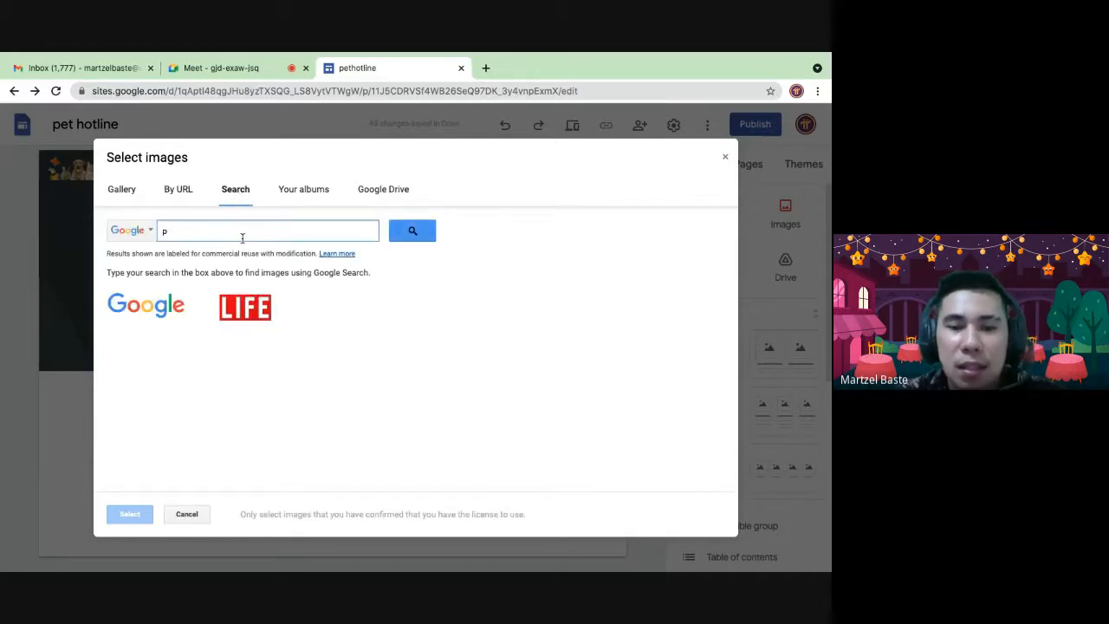
pyautogui.write('wet')
pyautogui.press('Return')
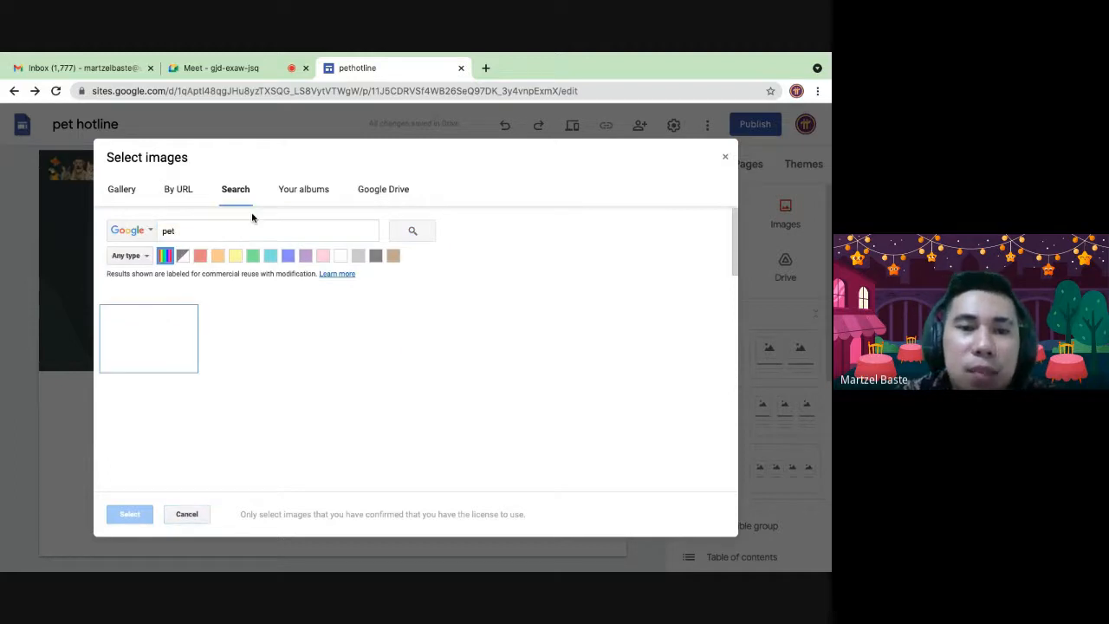
# Step: Look through the pet image search results for a possible header picture
pyautogui.scroll(-3, 277, 353)
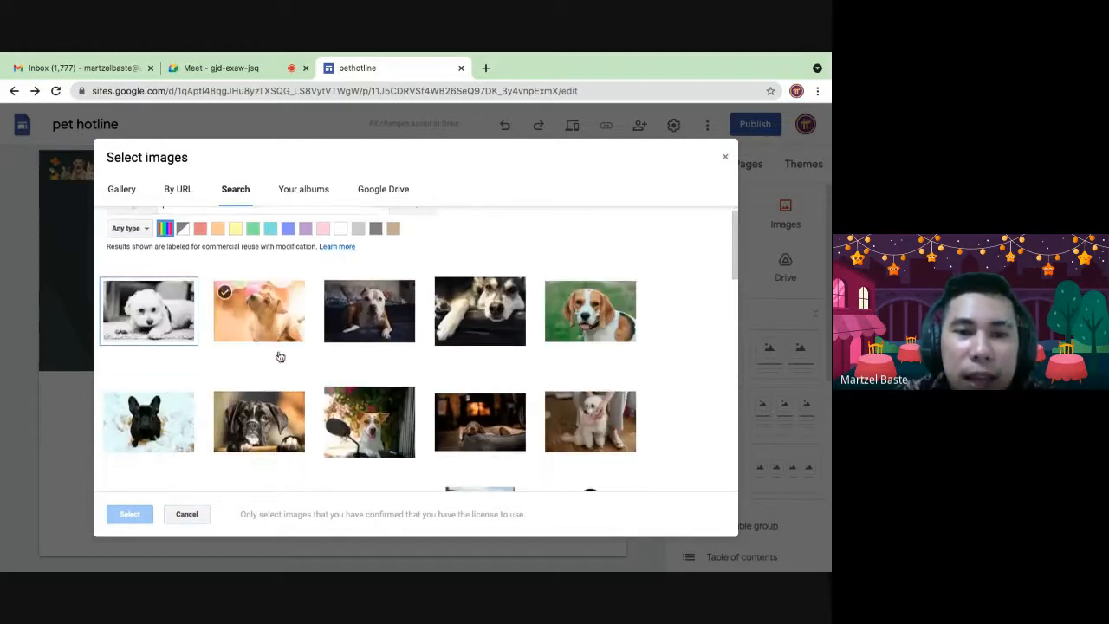
pyautogui.scroll(-6, 279, 355)
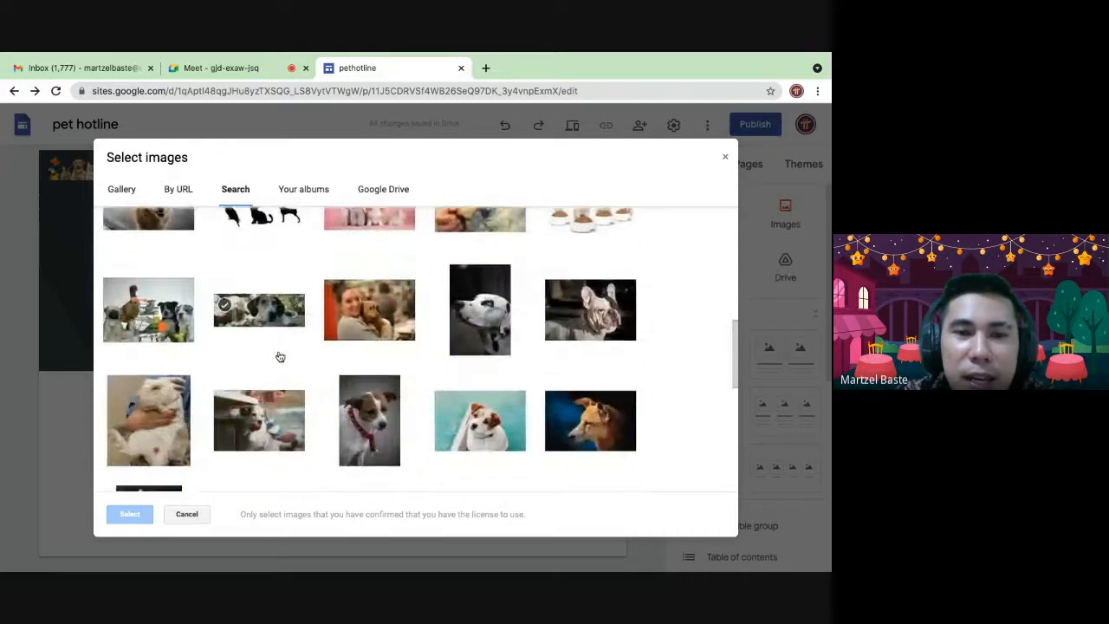
pyautogui.scroll(-4, 280, 355)
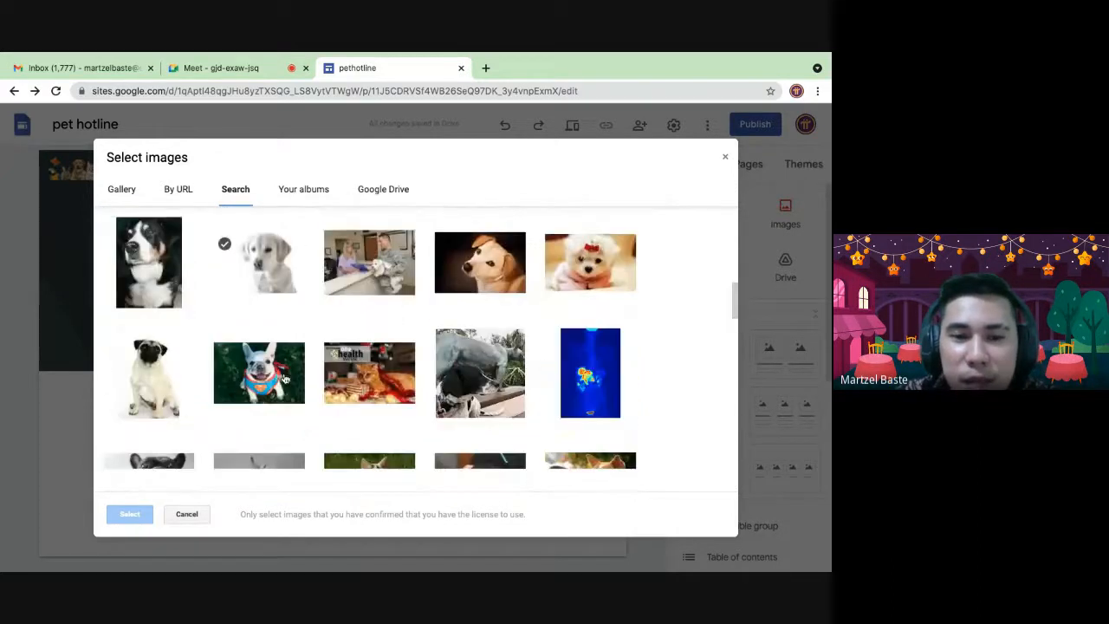
pyautogui.scroll(-5, 285, 378)
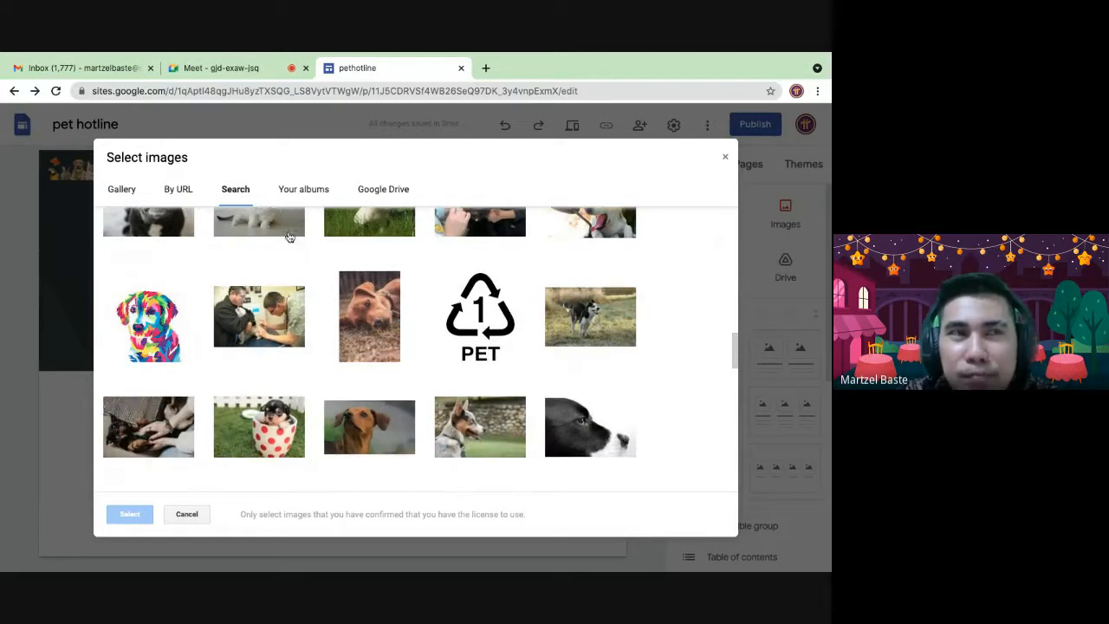
pyautogui.scroll(-1, 287, 350)
pyautogui.scroll(-12, 287, 350)
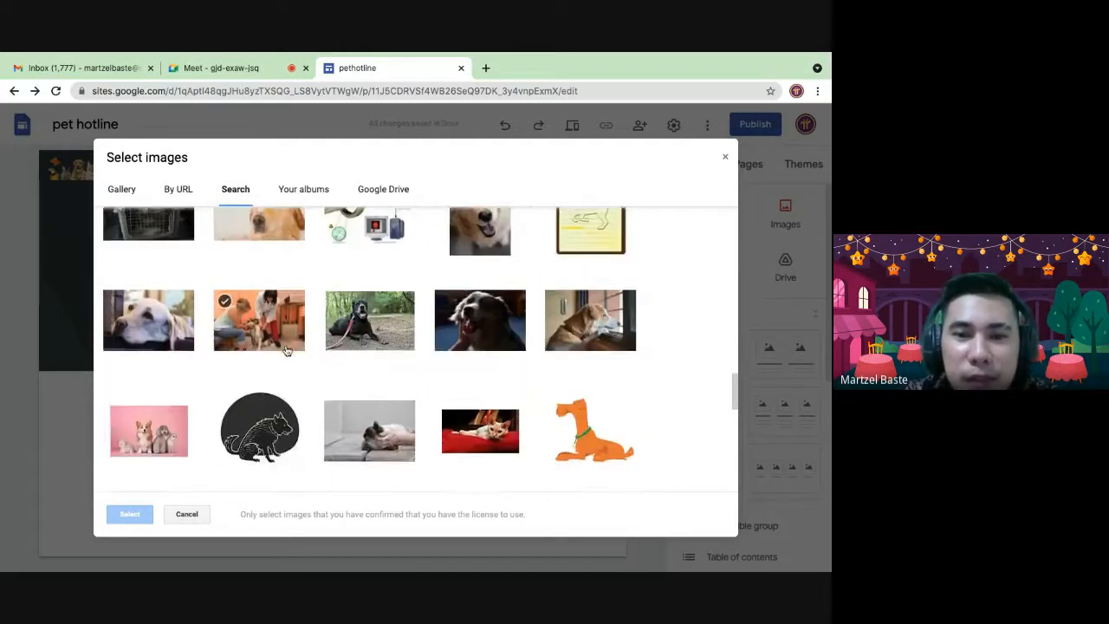
pyautogui.scroll(-3, 286, 350)
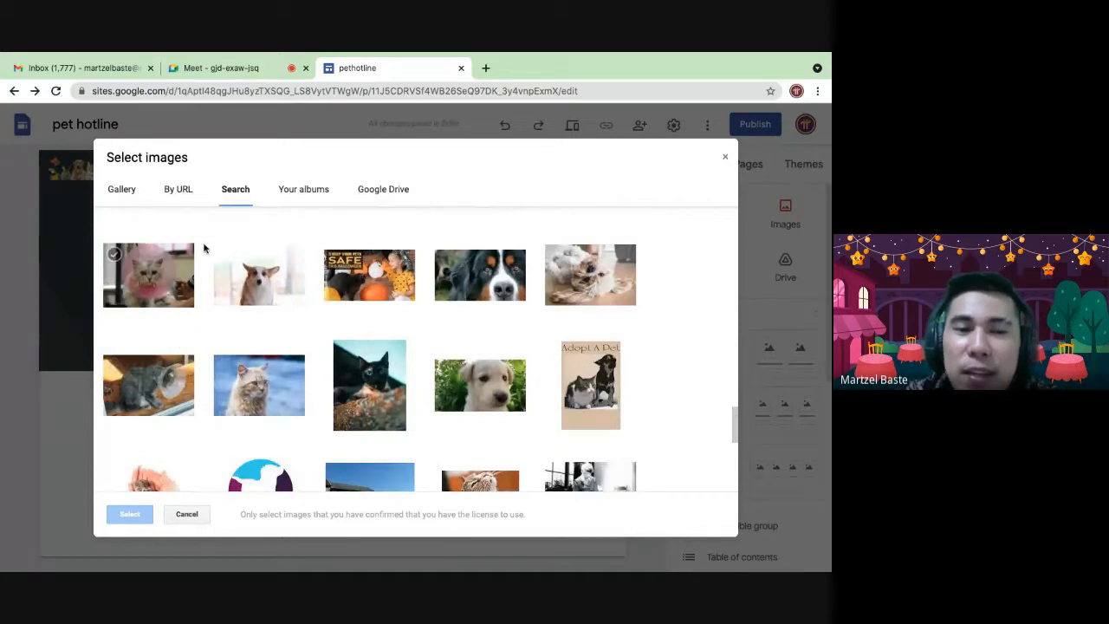
pyautogui.scroll(-3, 284, 316)
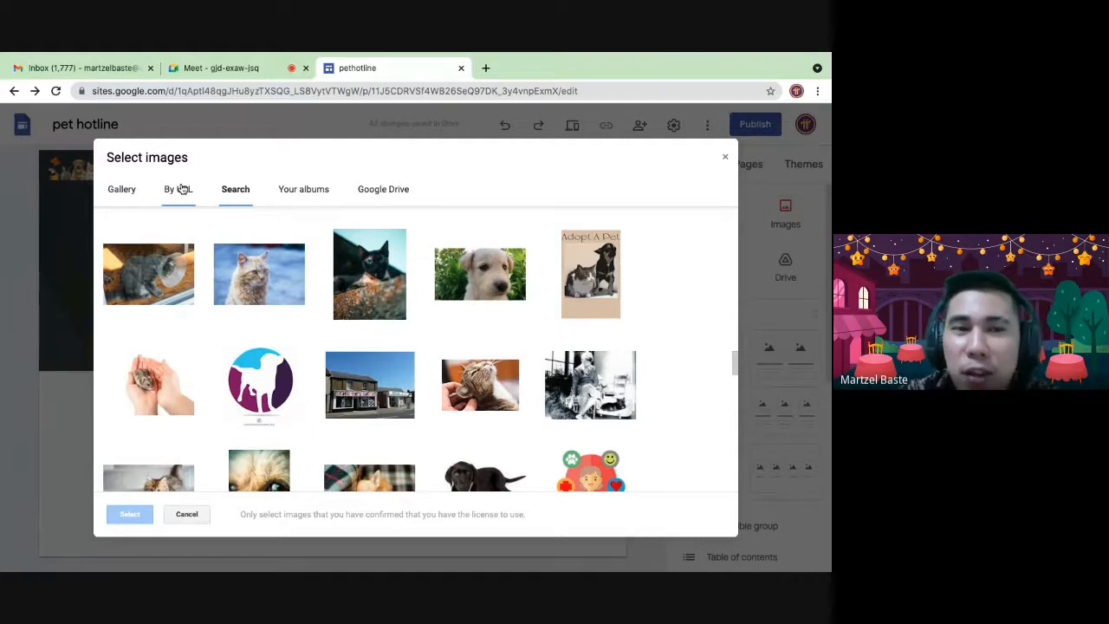
pyautogui.scroll(-10, 176, 258)
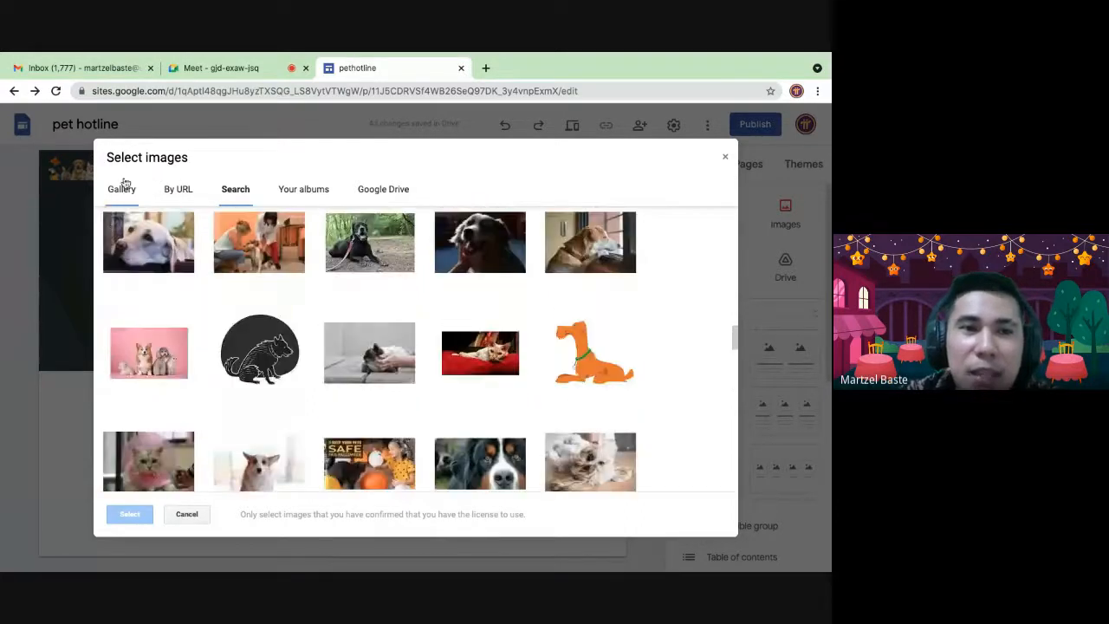
# Step: Set the header background to the green and teal folded geometric pattern from the built-in gallery
pyautogui.click(122, 188)
pyautogui.scroll(-5, 487, 365)
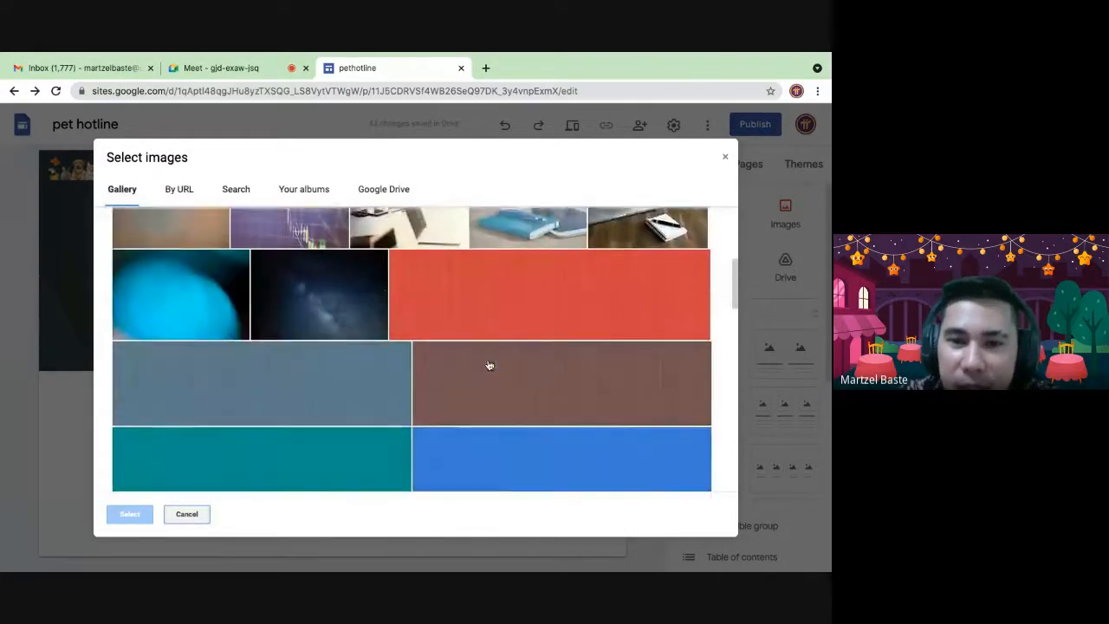
pyautogui.scroll(-10, 488, 364)
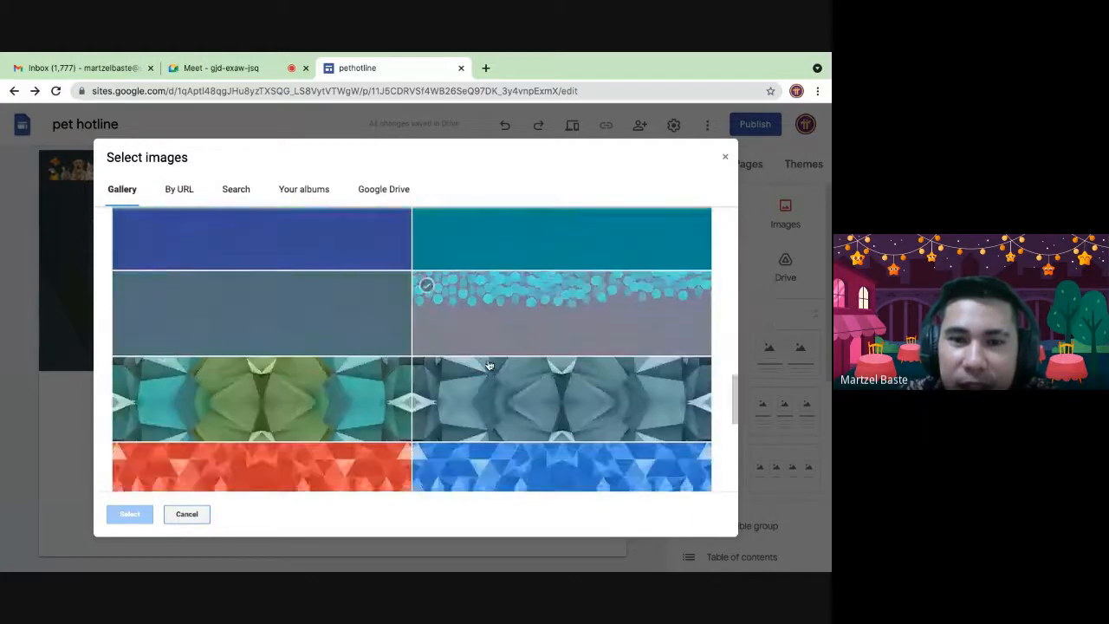
pyautogui.click(308, 397)
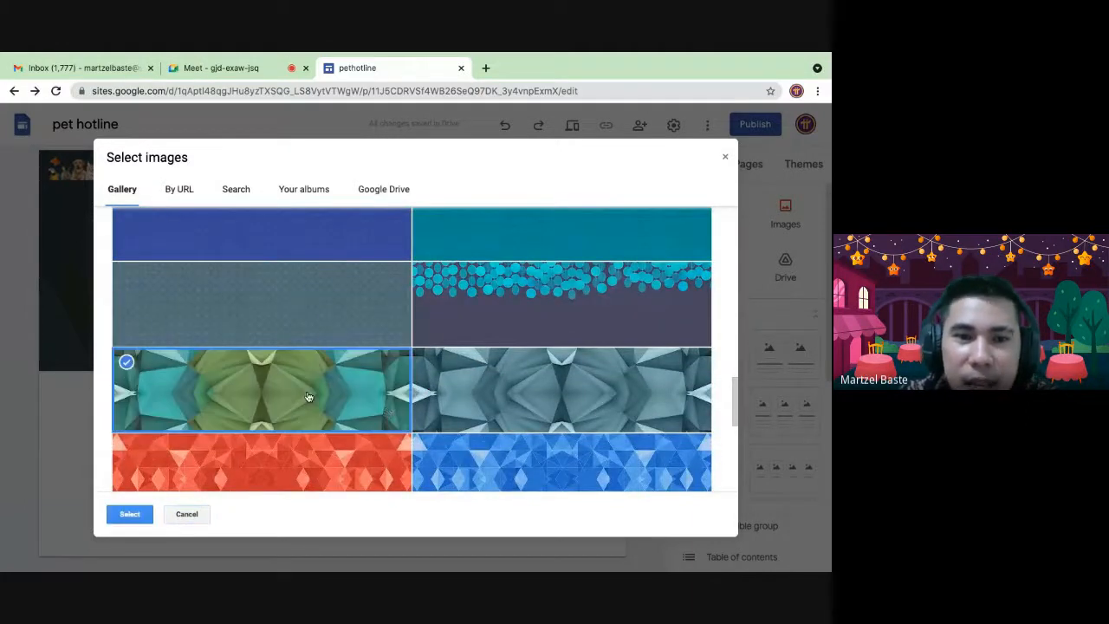
pyautogui.click(134, 513)
pyautogui.moveTo(325, 184)
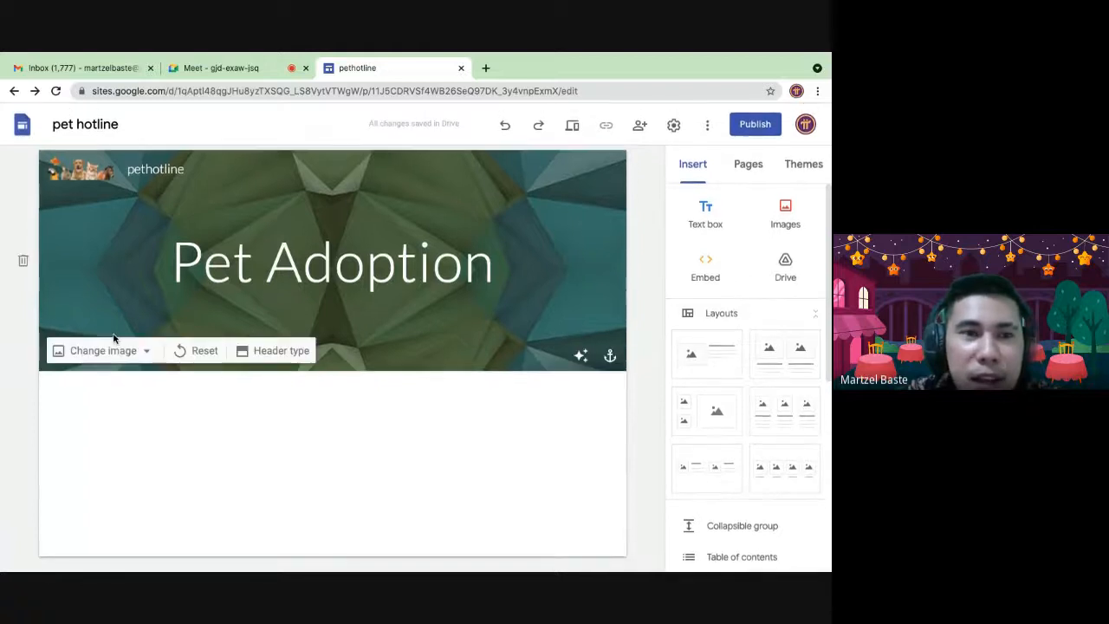
pyautogui.moveTo(571, 215)
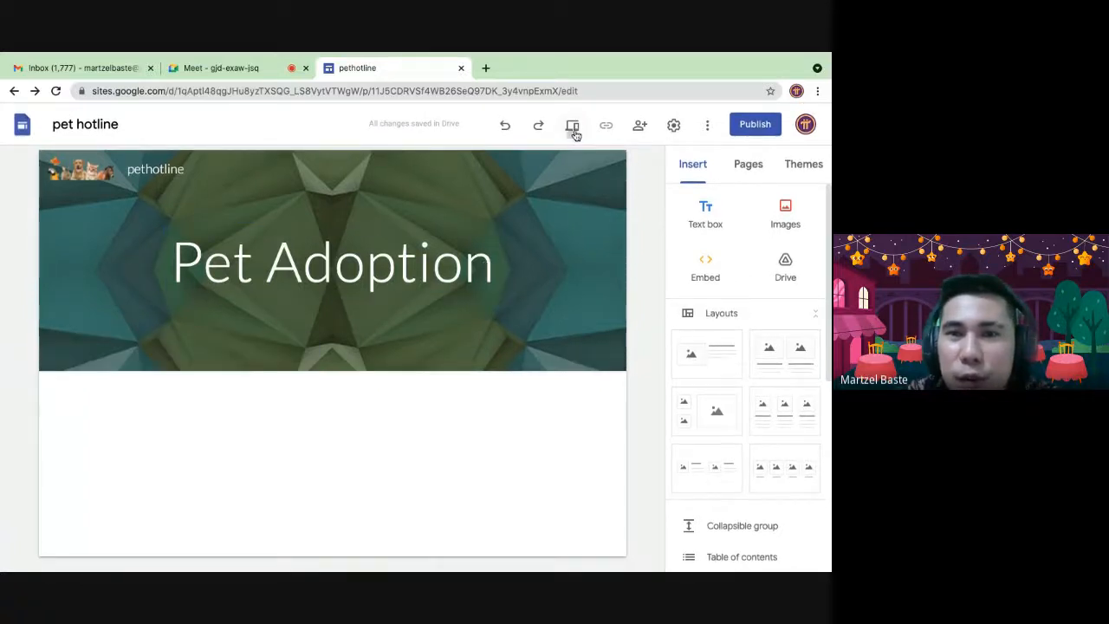
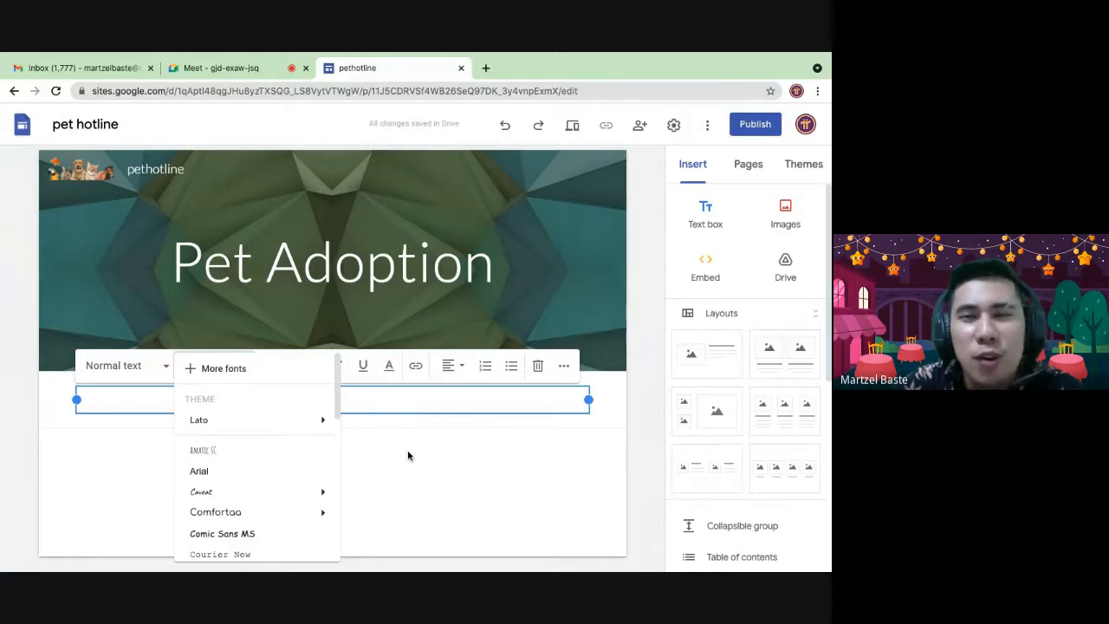
# Step: Dismiss the font list and delete the empty text box below the Pet Adoption header
pyautogui.click(365, 466)
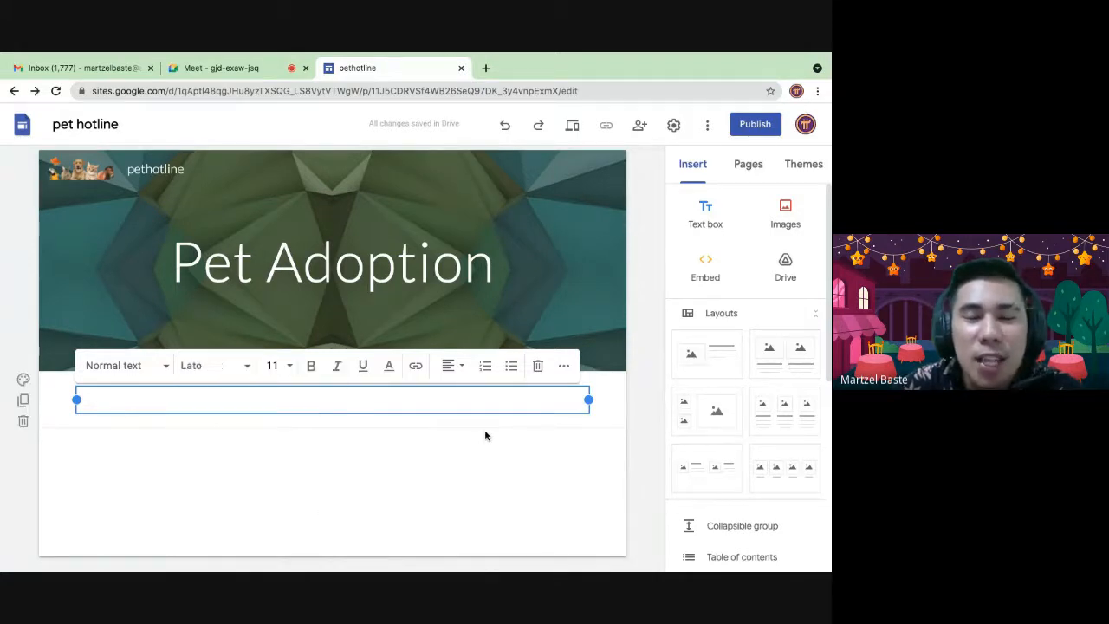
pyautogui.click(24, 453)
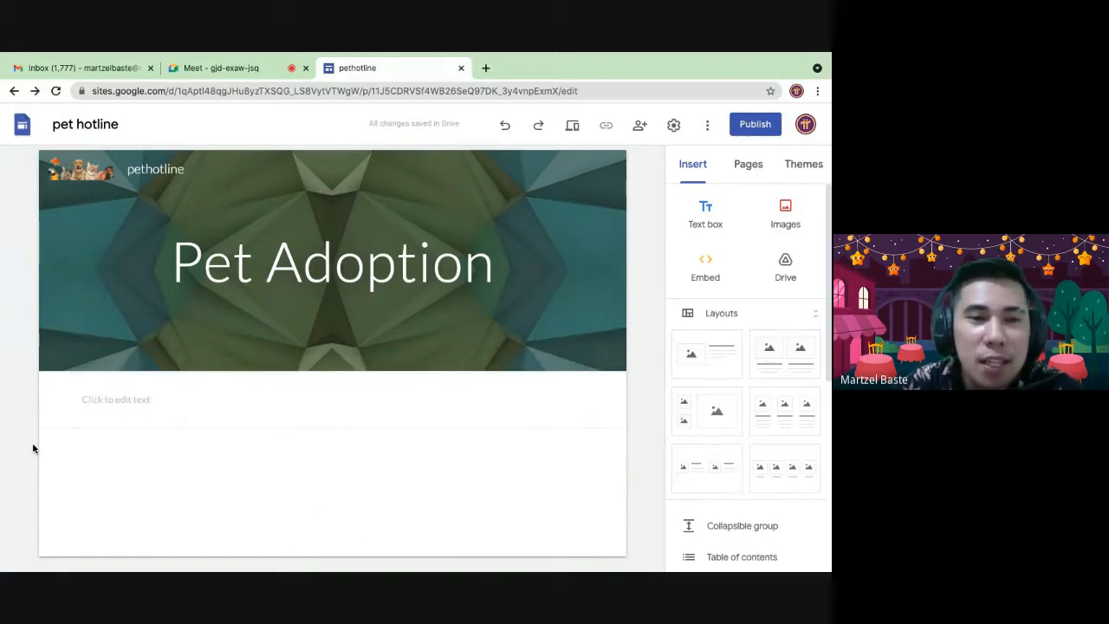
pyautogui.click(116, 401)
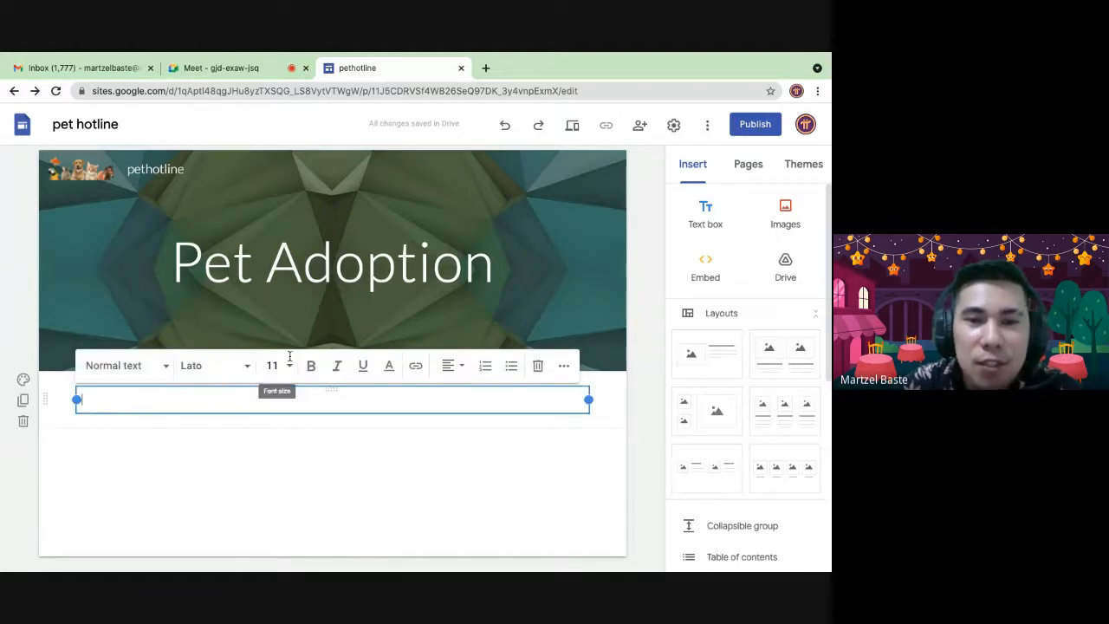
pyautogui.click(440, 450)
pyautogui.click(153, 398)
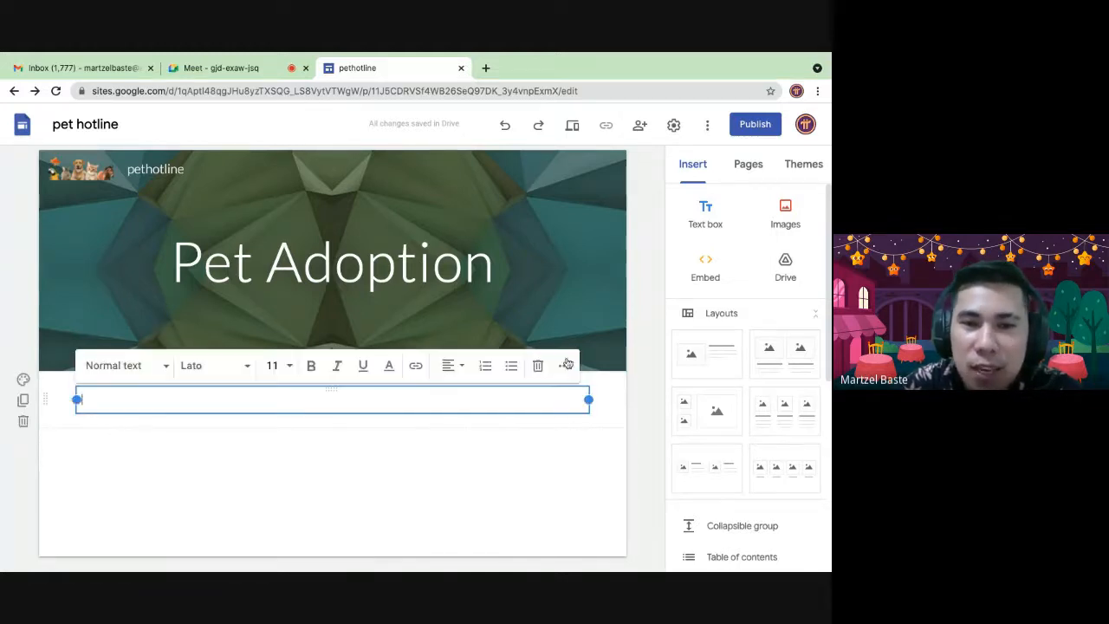
pyautogui.click(537, 366)
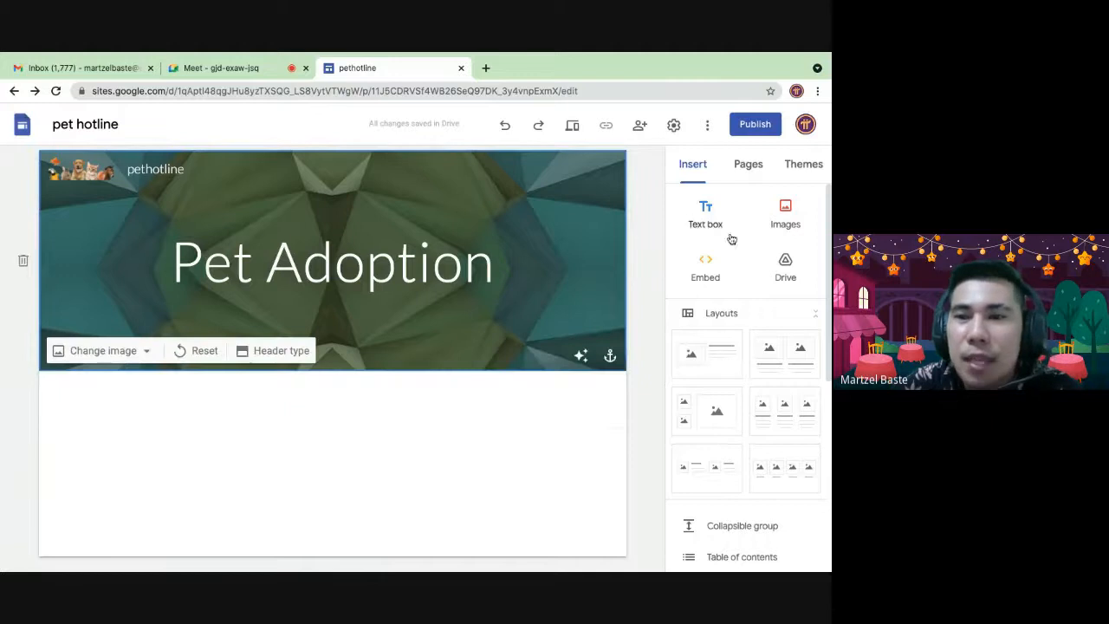
# Step: Insert the photo of three golden retriever puppies below the header from a Google image search for "pet"
pyautogui.click(782, 219)
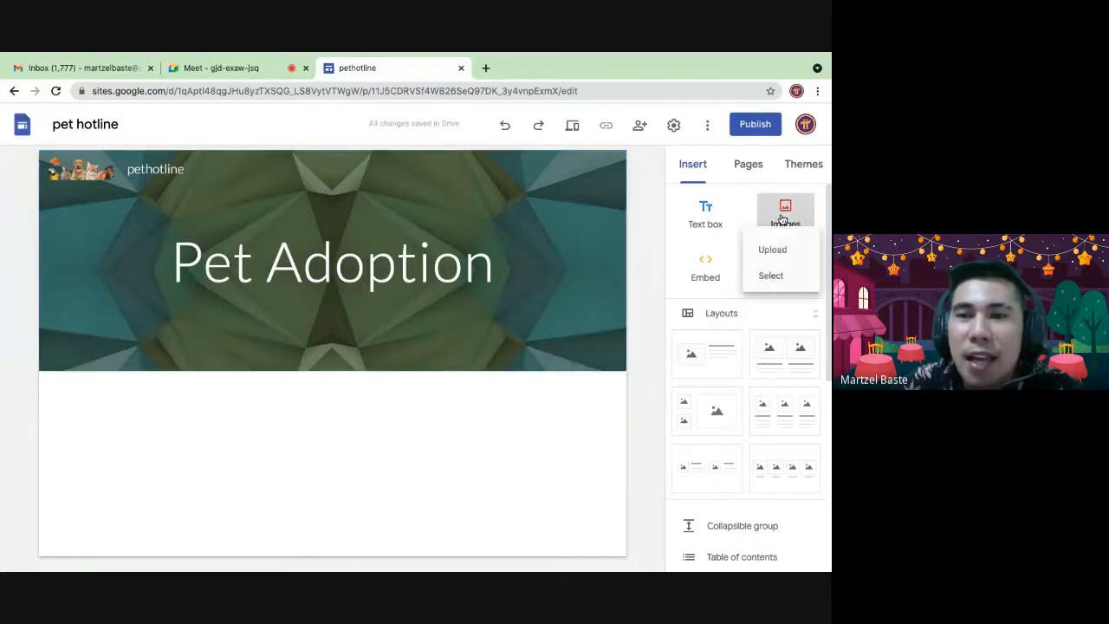
pyautogui.click(765, 285)
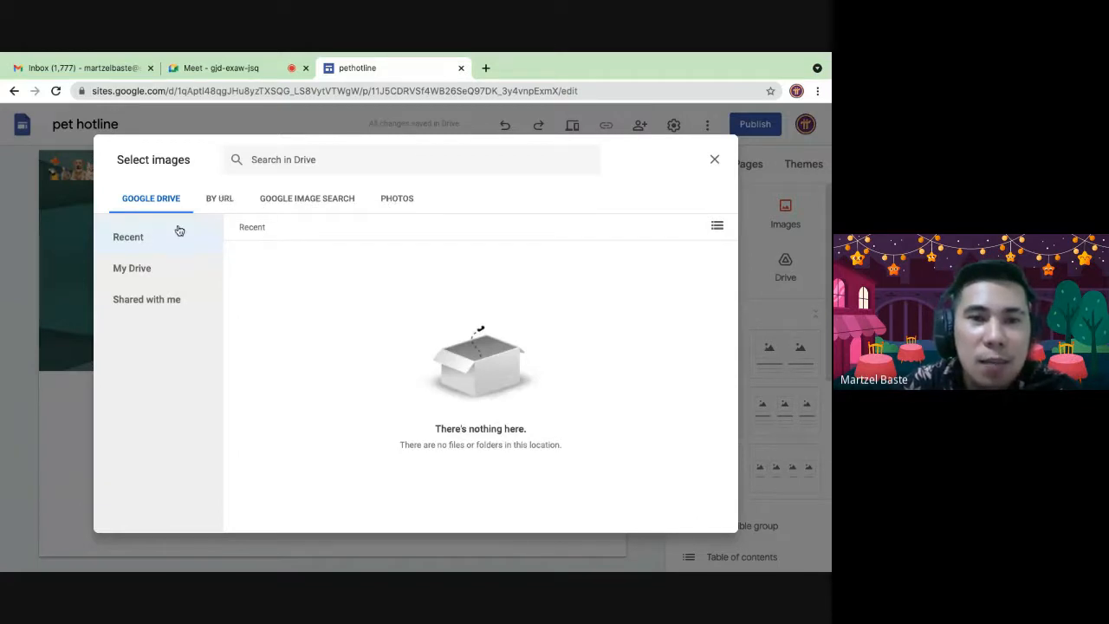
pyautogui.click(292, 198)
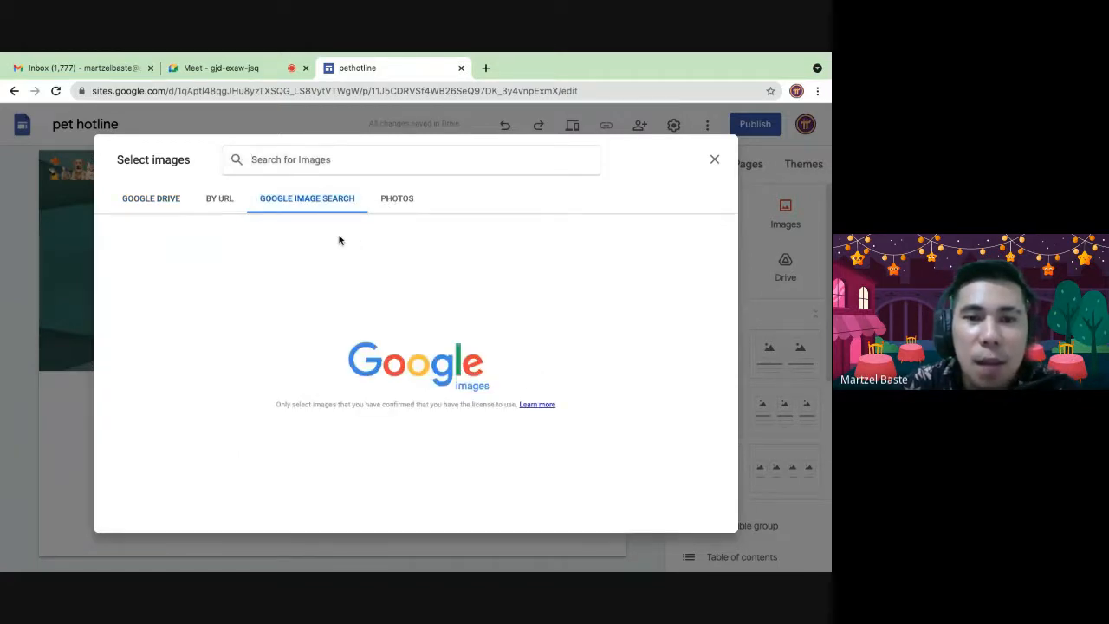
pyautogui.write('pet')
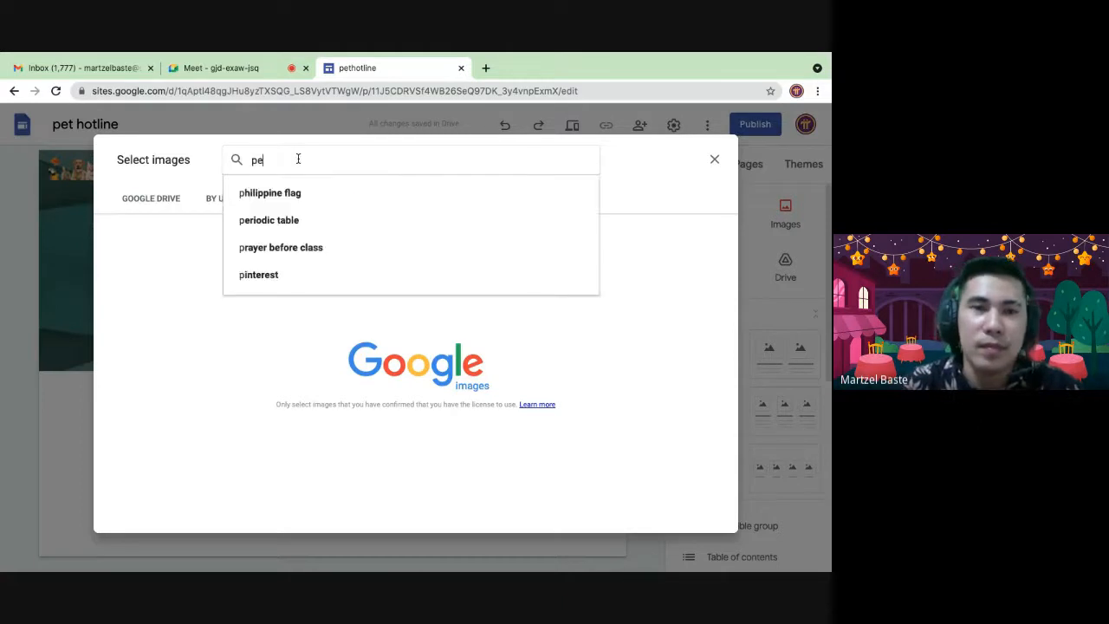
pyautogui.press('Return')
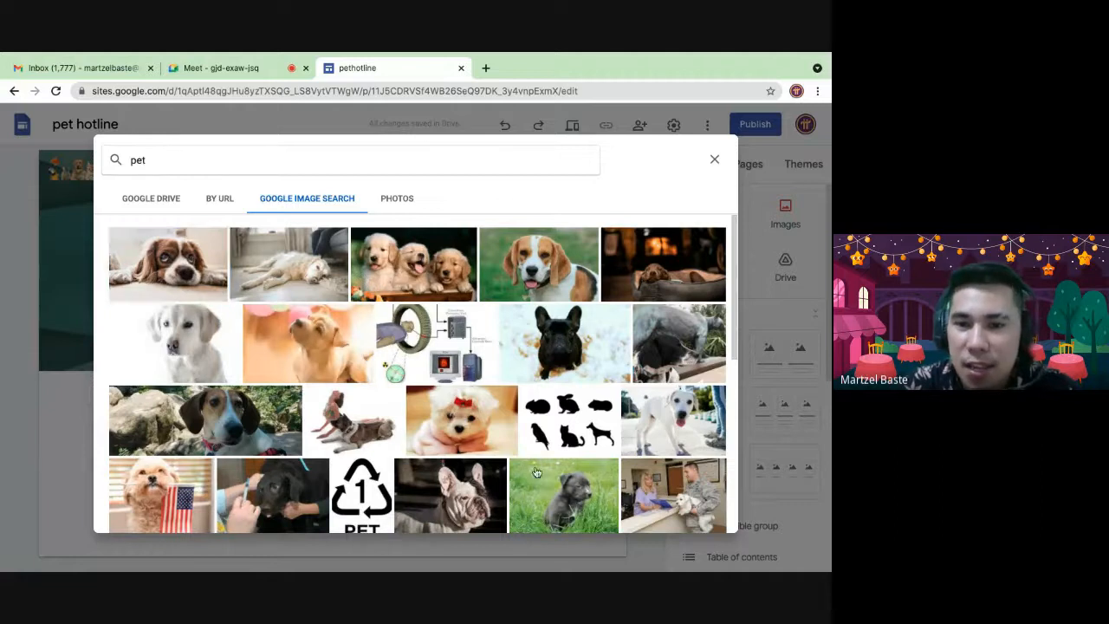
pyautogui.click(403, 286)
pyautogui.click(705, 516)
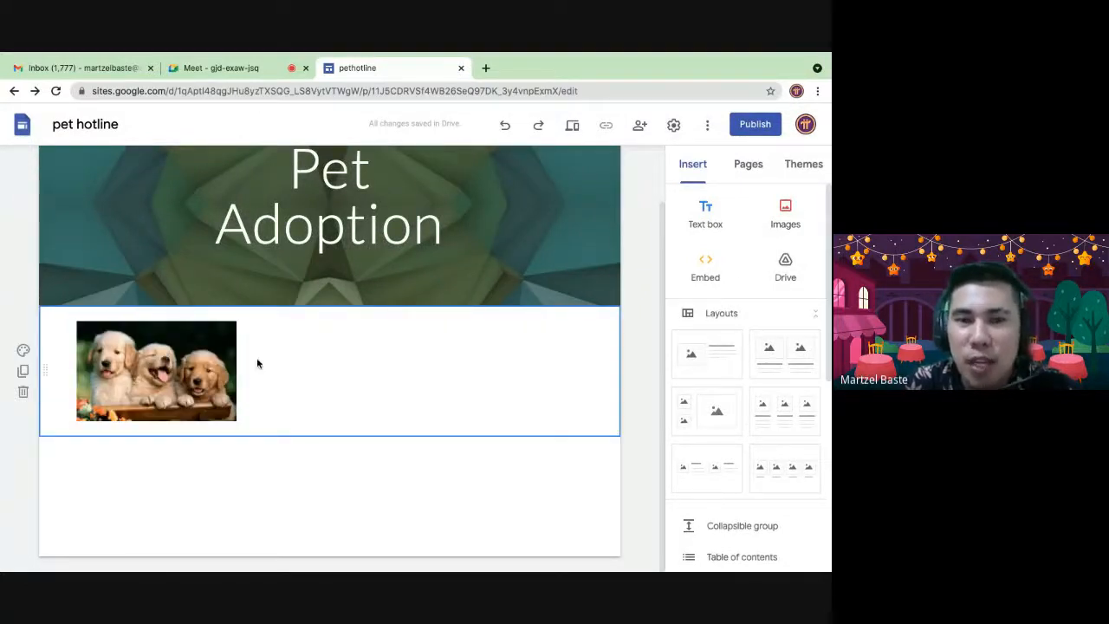
# Step: Start a web embed using embed code and enter an opening <html> and closing </html> tag
pyautogui.click(703, 260)
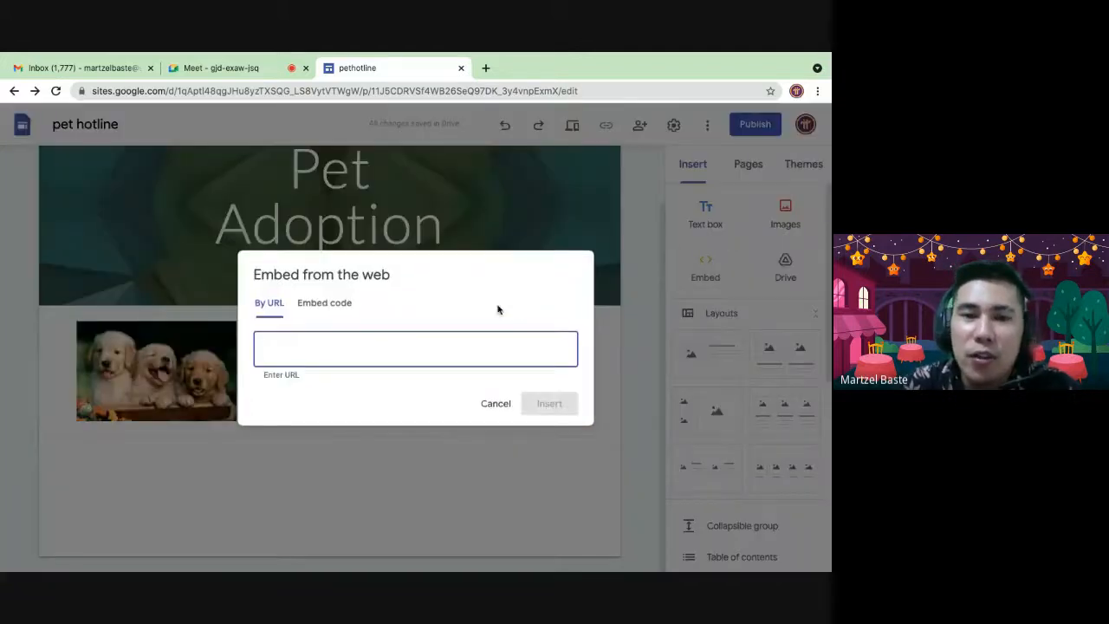
pyautogui.click(300, 307)
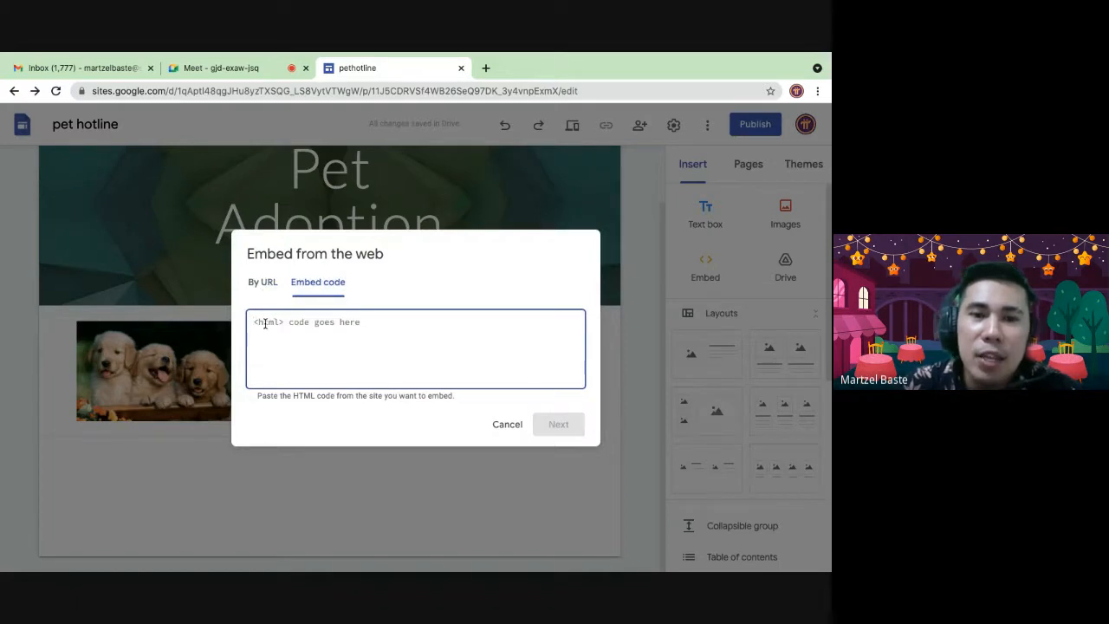
pyautogui.write('<')
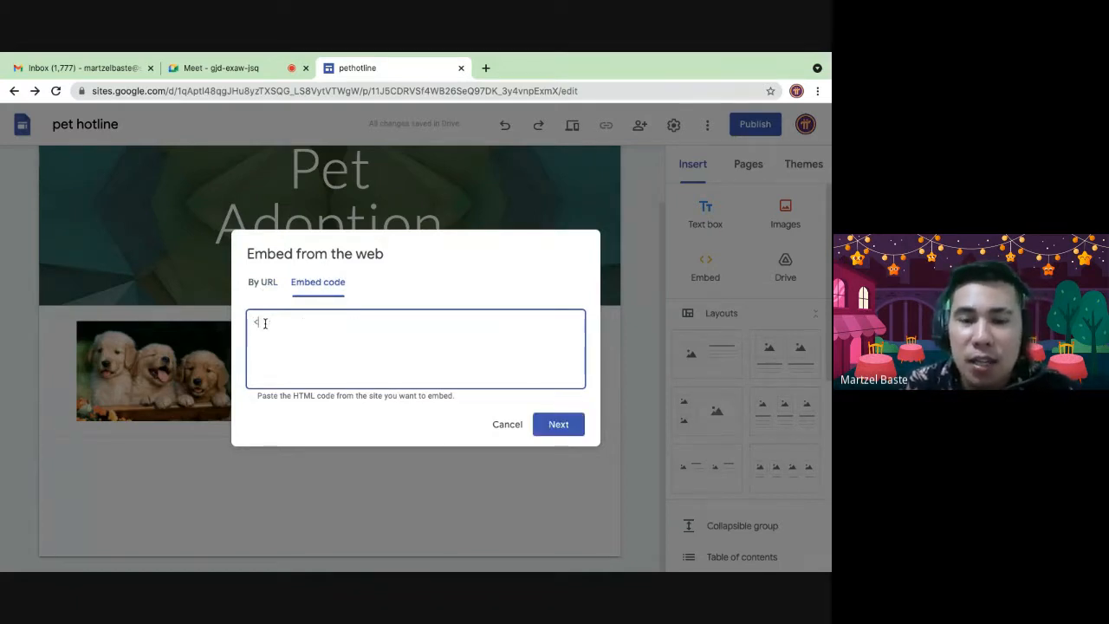
pyautogui.write('html')
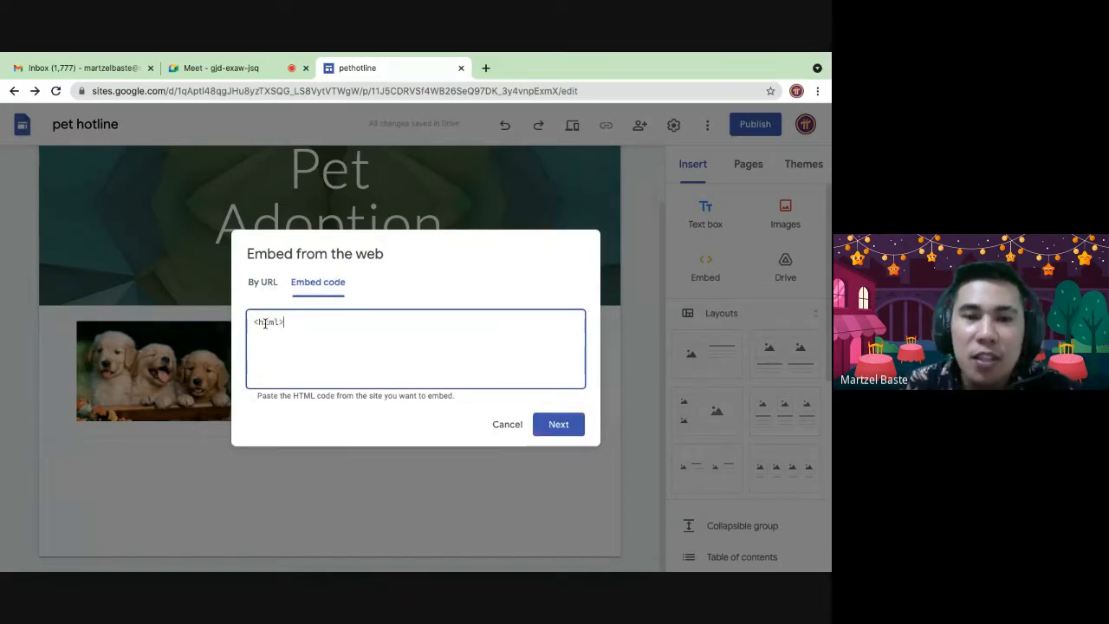
pyautogui.write('>')
pyautogui.press('Return')
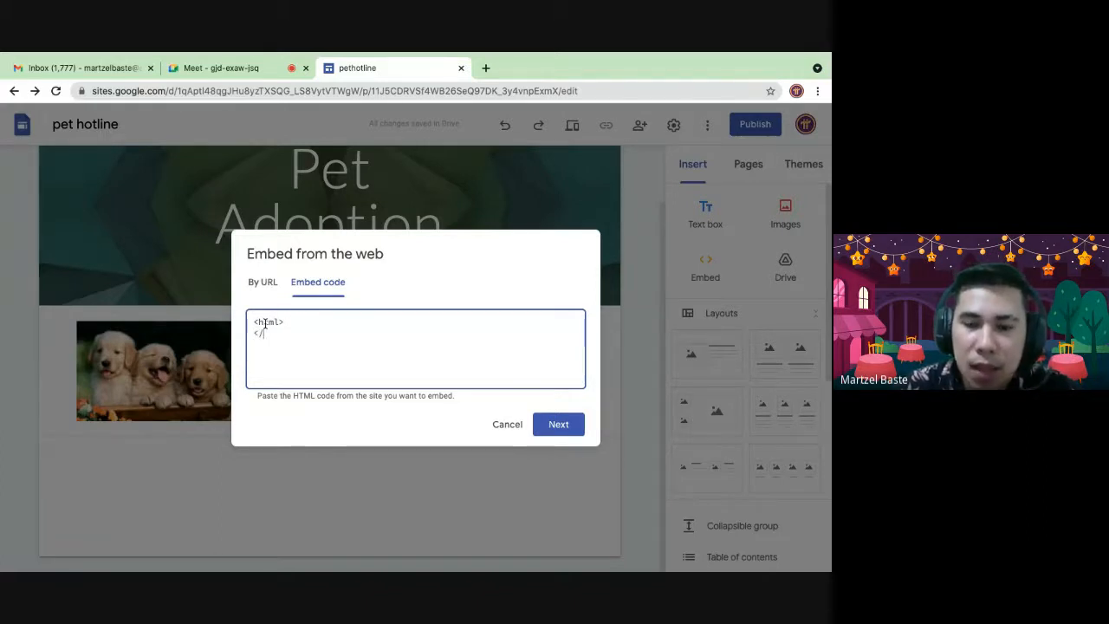
pyautogui.write('</html')
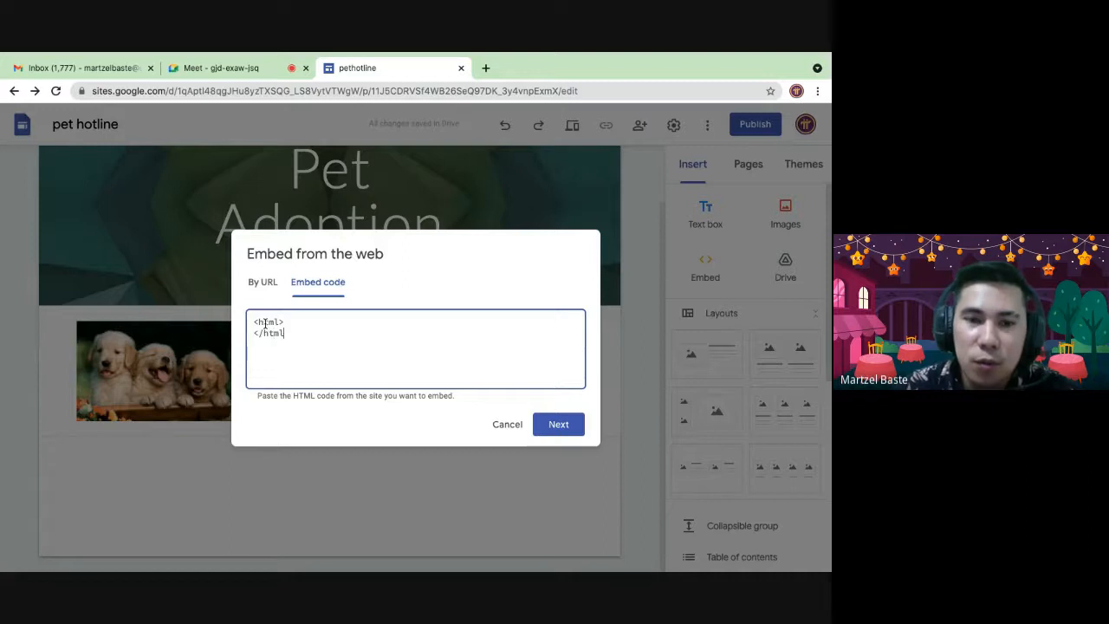
pyautogui.write('>')
pyautogui.press('Return')
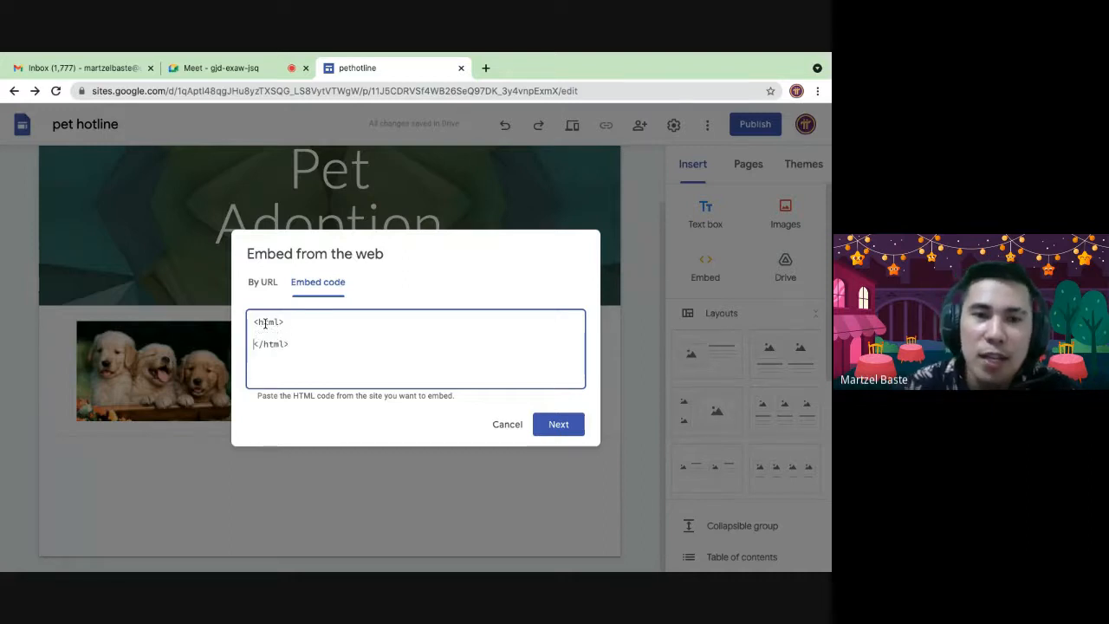
# Step: Switch to the code editor and copy the entire contents of Profile.html
pyautogui.hotkey('ctrl', 'Left')
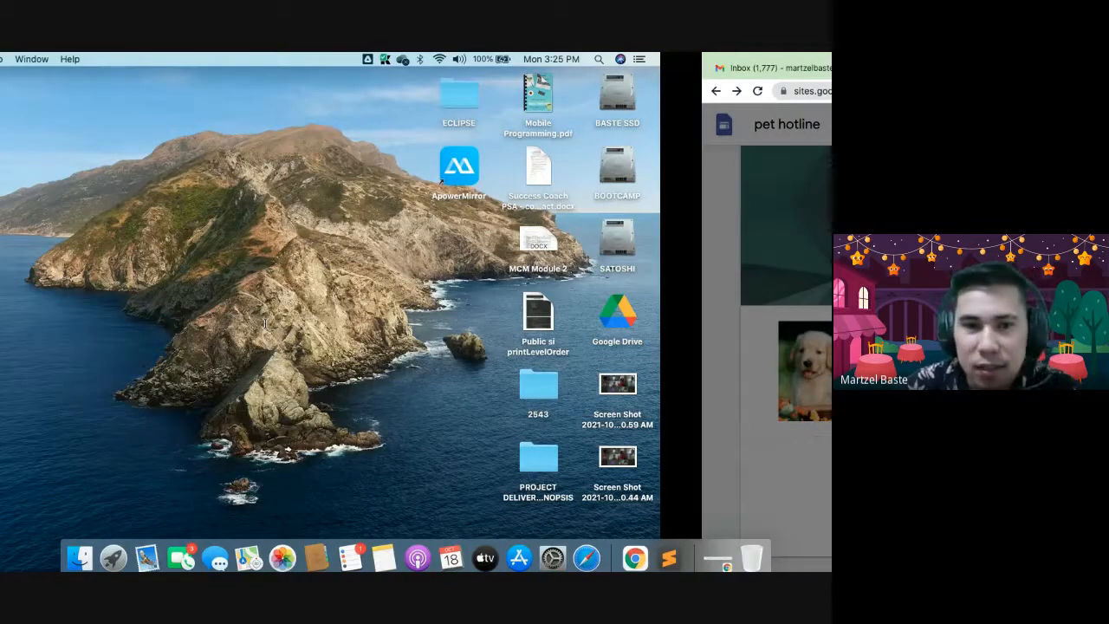
pyautogui.hotkey('ctrl', 'Left')
pyautogui.scroll(-5, 113, 277)
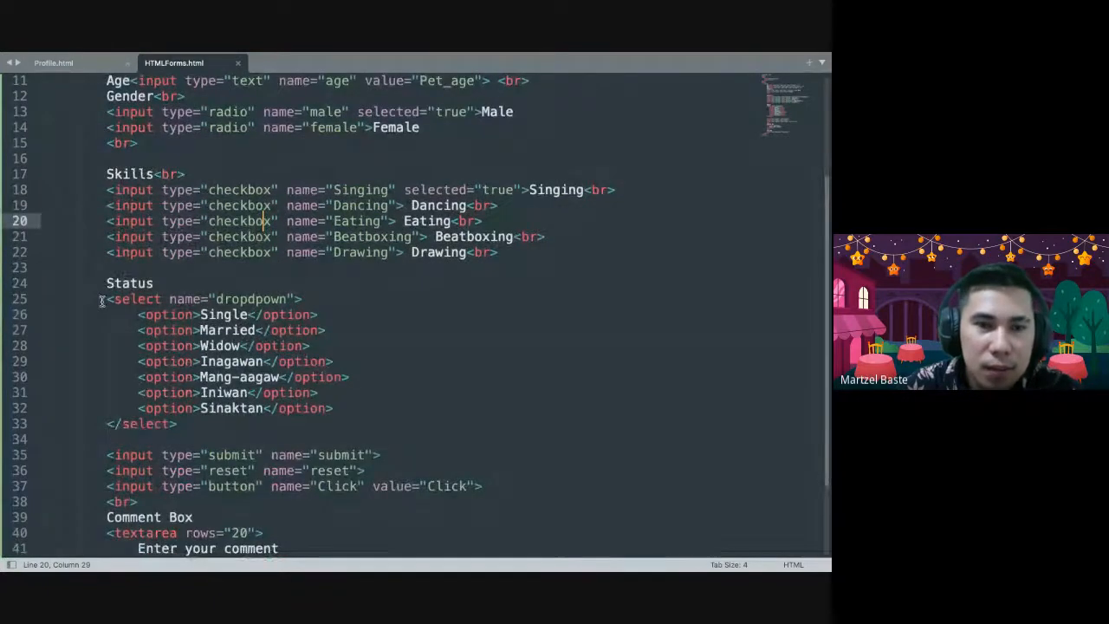
pyautogui.scroll(5, 130, 251)
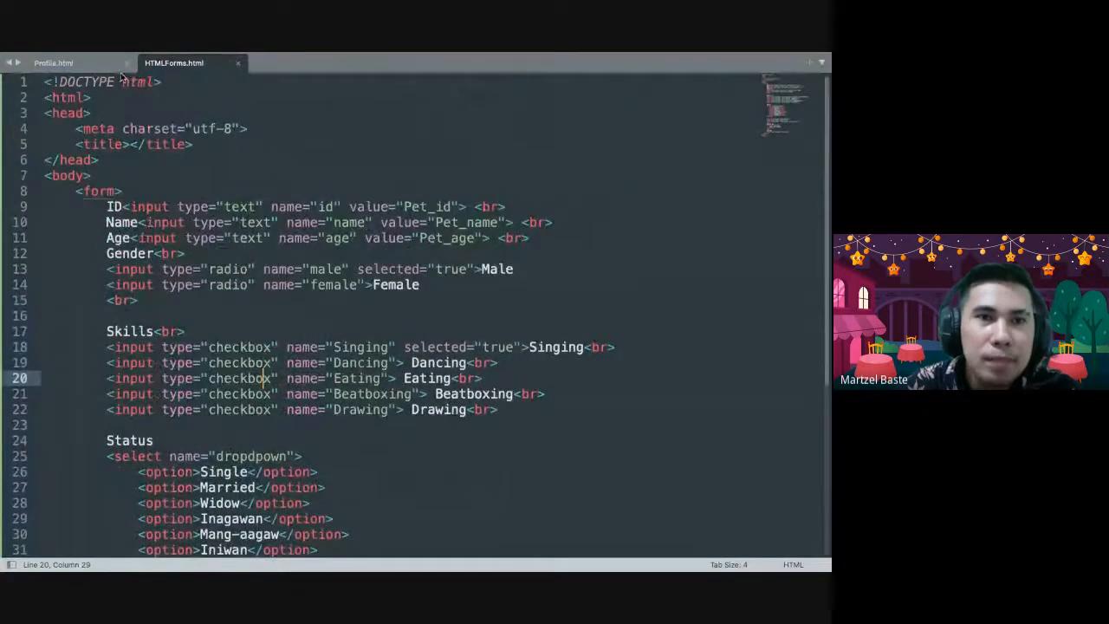
pyautogui.click(54, 64)
pyautogui.hotkey('ctrl', 'a')
pyautogui.hotkey('ctrl', 'c')
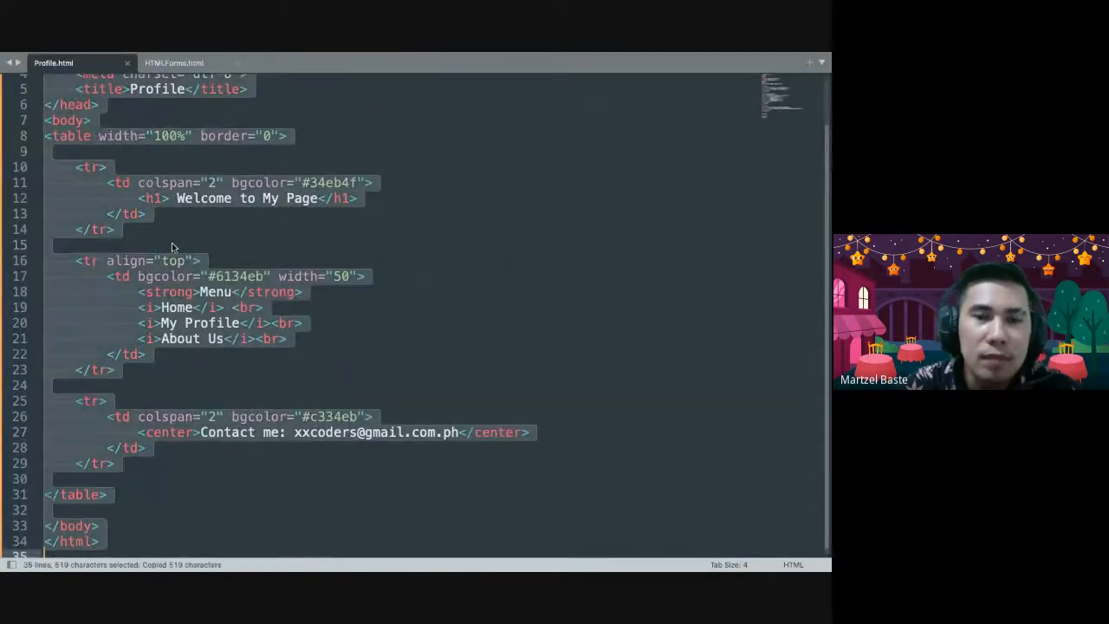
# Step: Return to the browser, replace the embed code with the copied Profile.html code and insert the embed on the page
pyautogui.hotkey('alt', 'Tab')
pyautogui.hotkey('ctrl', 'a')
pyautogui.hotkey('ctrl', 'v')
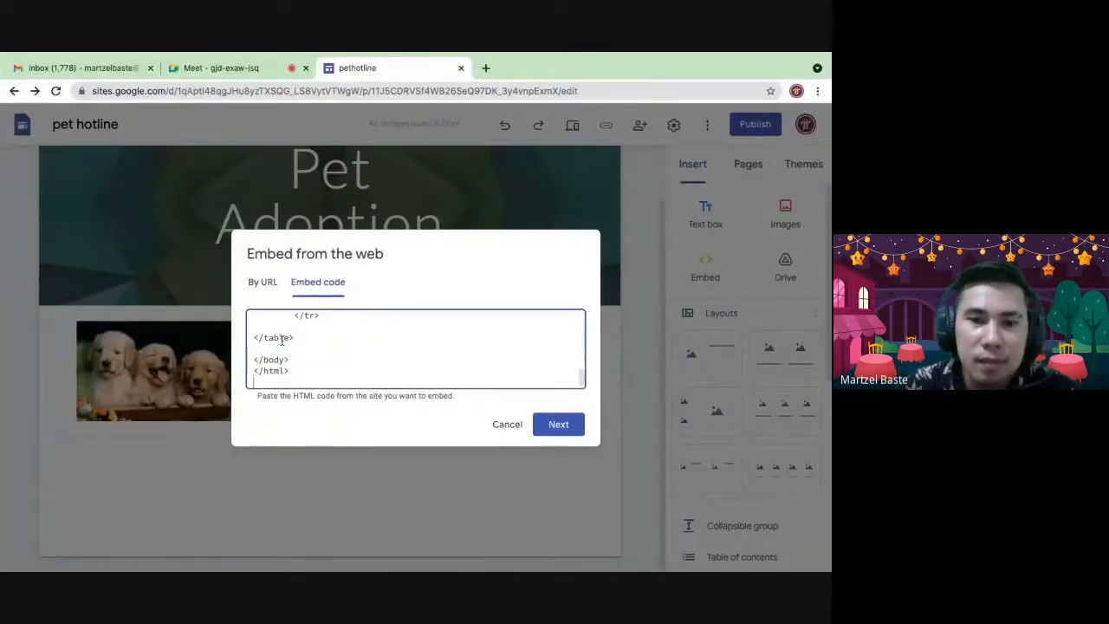
pyautogui.click(560, 427)
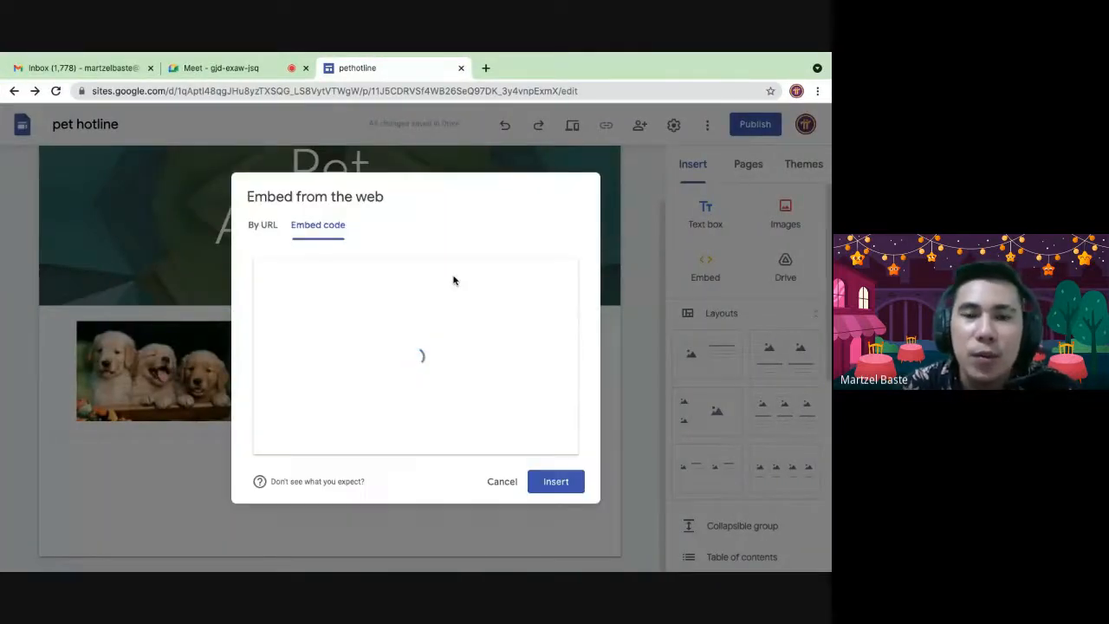
pyautogui.click(555, 481)
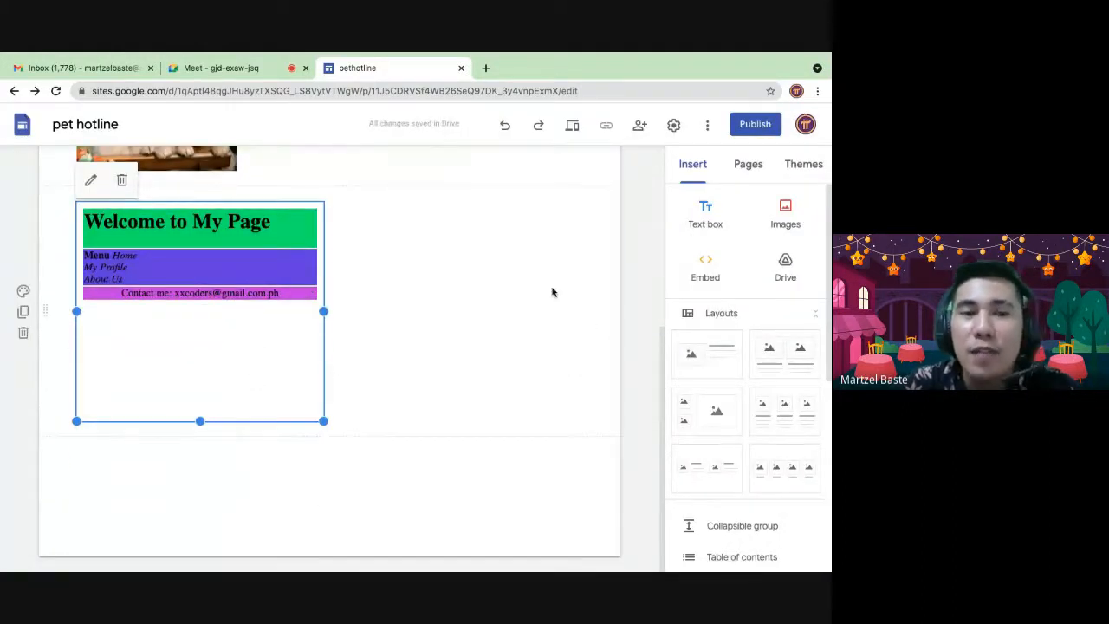
pyautogui.click(458, 297)
# Step: Try to insert the ftv-uhrn-jpj whiteboard file with the tree diagram from My Drive into the page
pyautogui.click(783, 264)
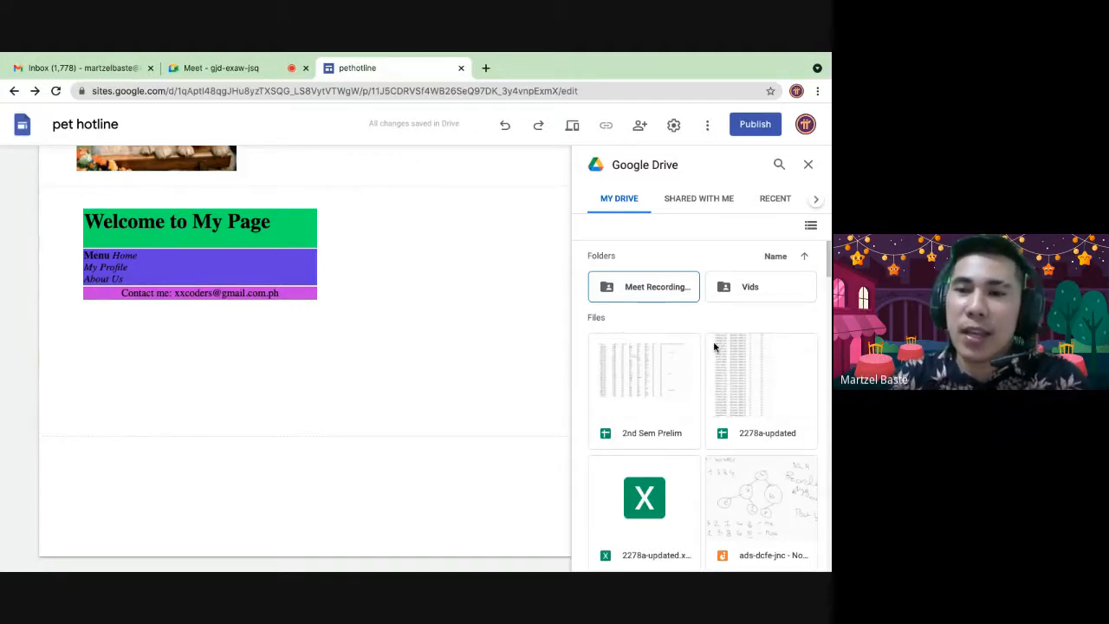
pyautogui.scroll(-5, 714, 348)
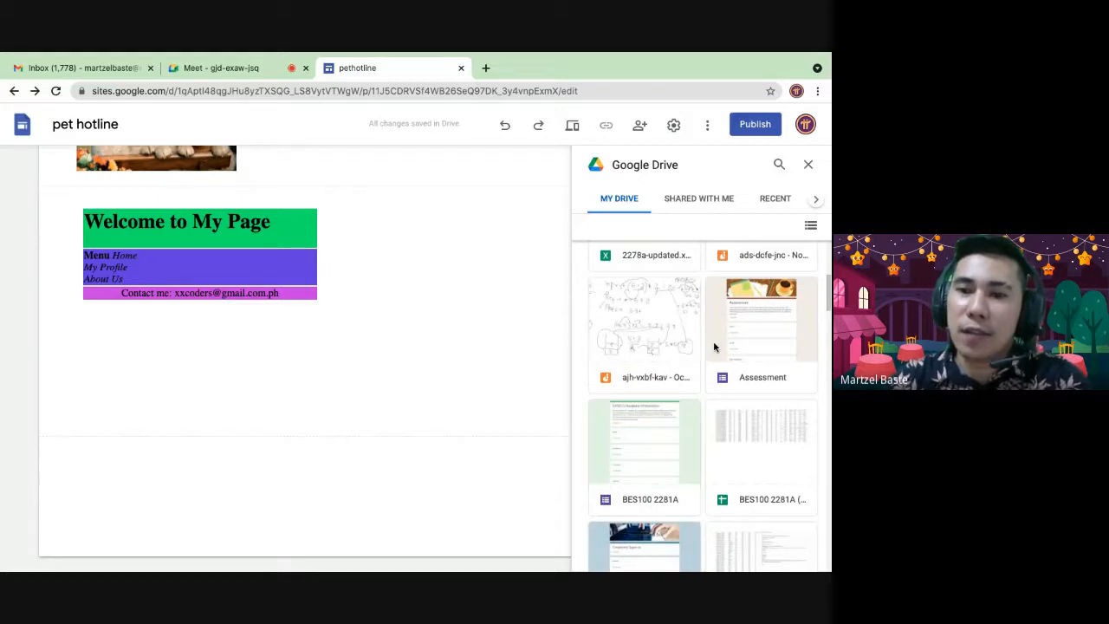
pyautogui.scroll(-5, 714, 347)
pyautogui.scroll(-2, 714, 348)
pyautogui.scroll(2, 651, 309)
pyautogui.scroll(-2, 633, 290)
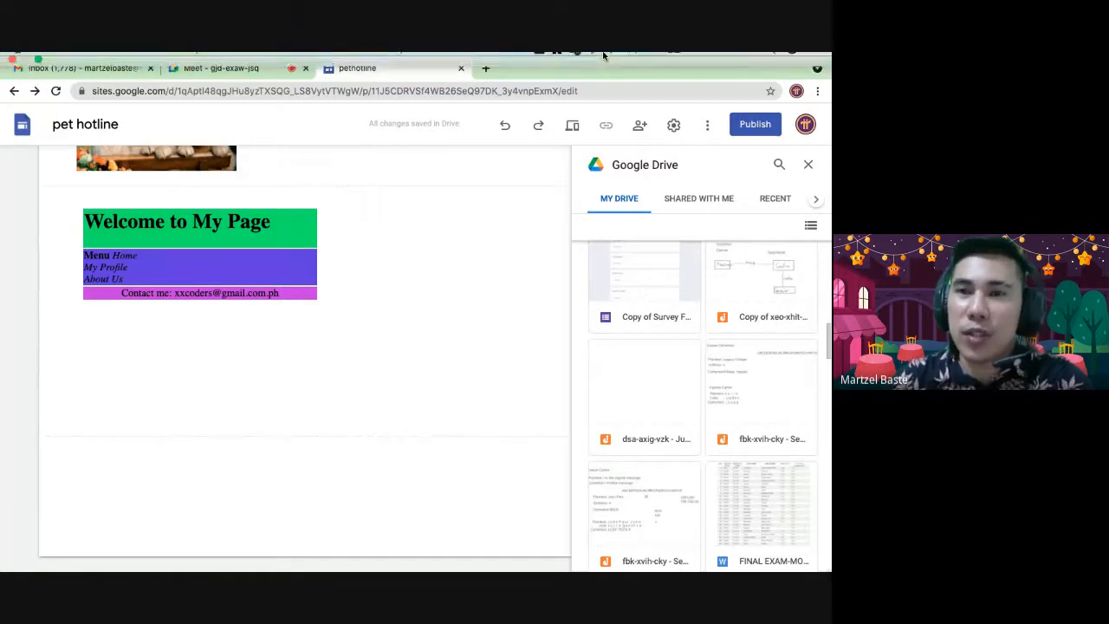
pyautogui.scroll(-5, 642, 416)
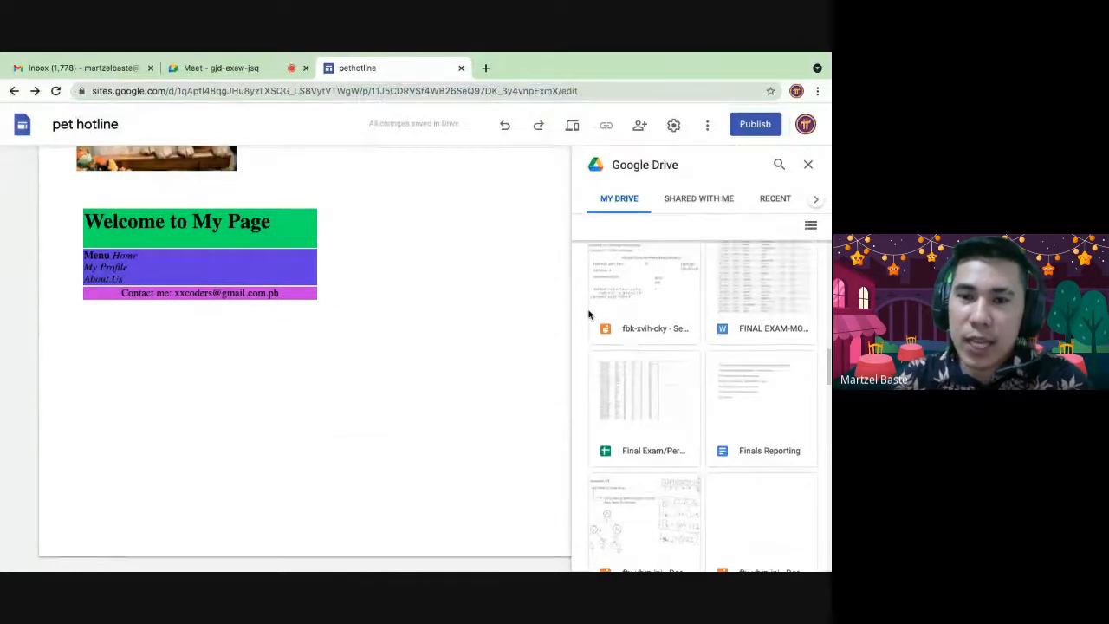
pyautogui.scroll(-2, 644, 308)
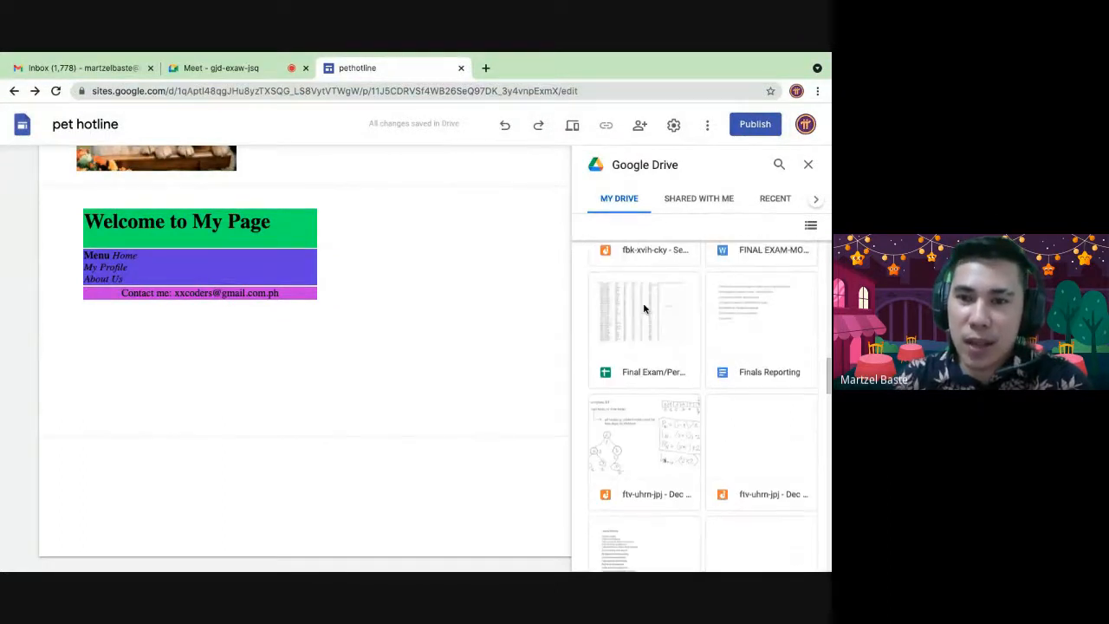
pyautogui.scroll(-2, 632, 382)
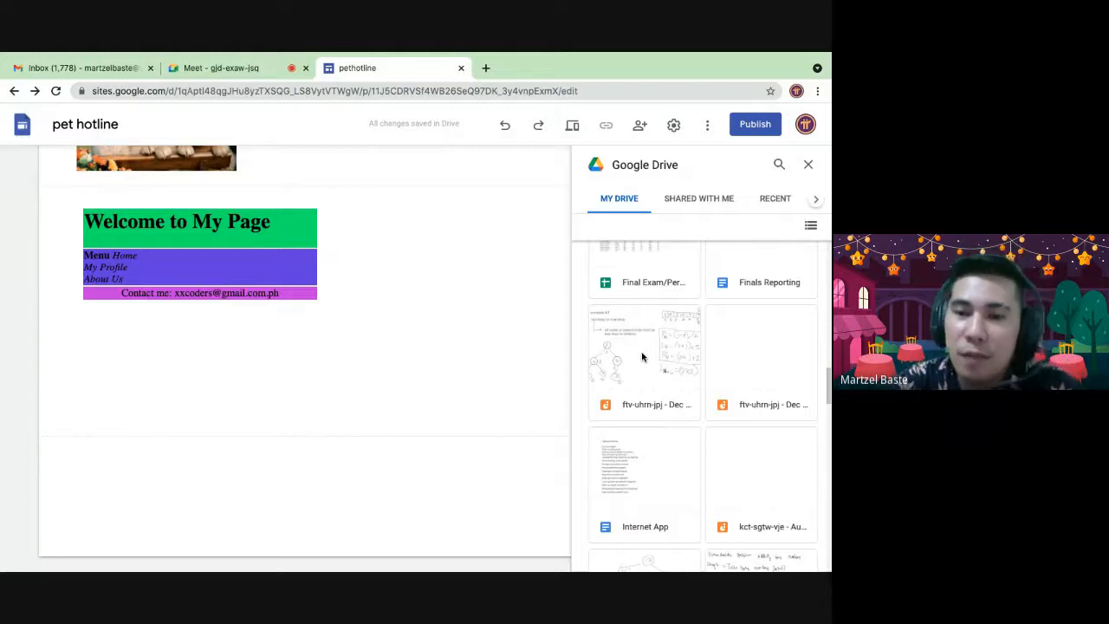
pyautogui.click(642, 356)
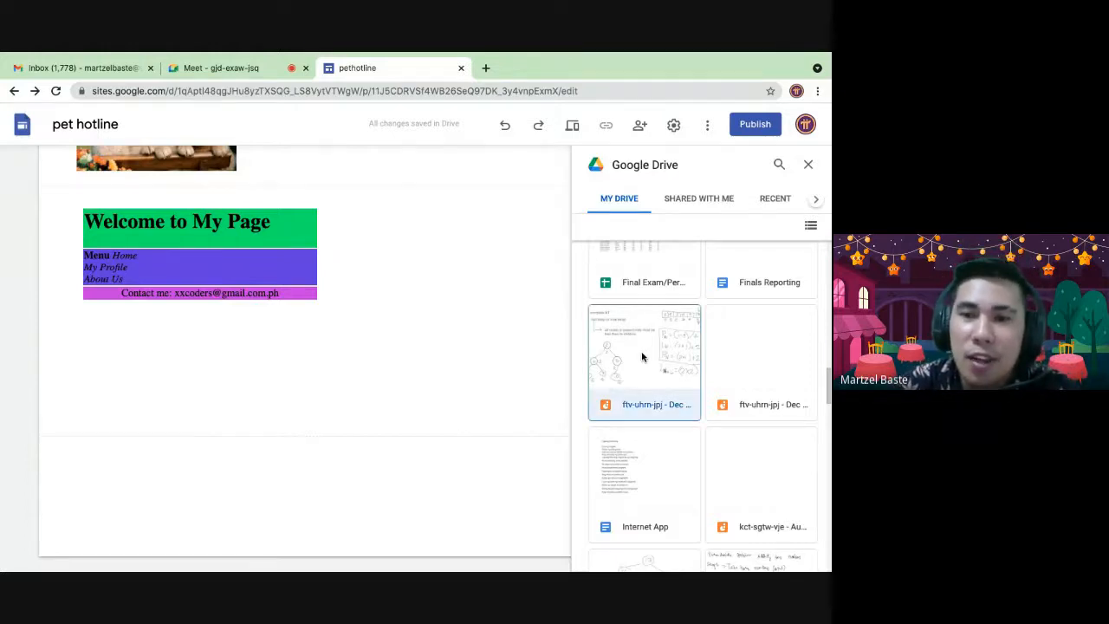
pyautogui.click(795, 554)
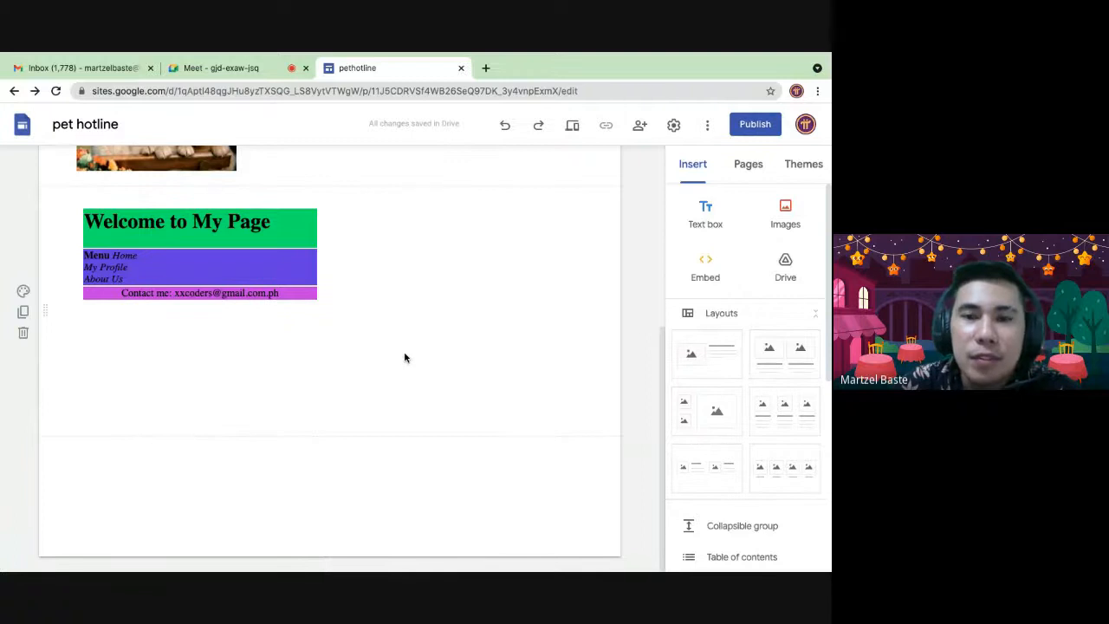
# Step: Add the layout with two side-by-side image placeholders and captions below the embedded Welcome to My Page section
pyautogui.click(782, 357)
pyautogui.scroll(2, 364, 271)
pyautogui.scroll(1, 364, 271)
pyautogui.scroll(-2, 364, 269)
pyautogui.scroll(3, 433, 257)
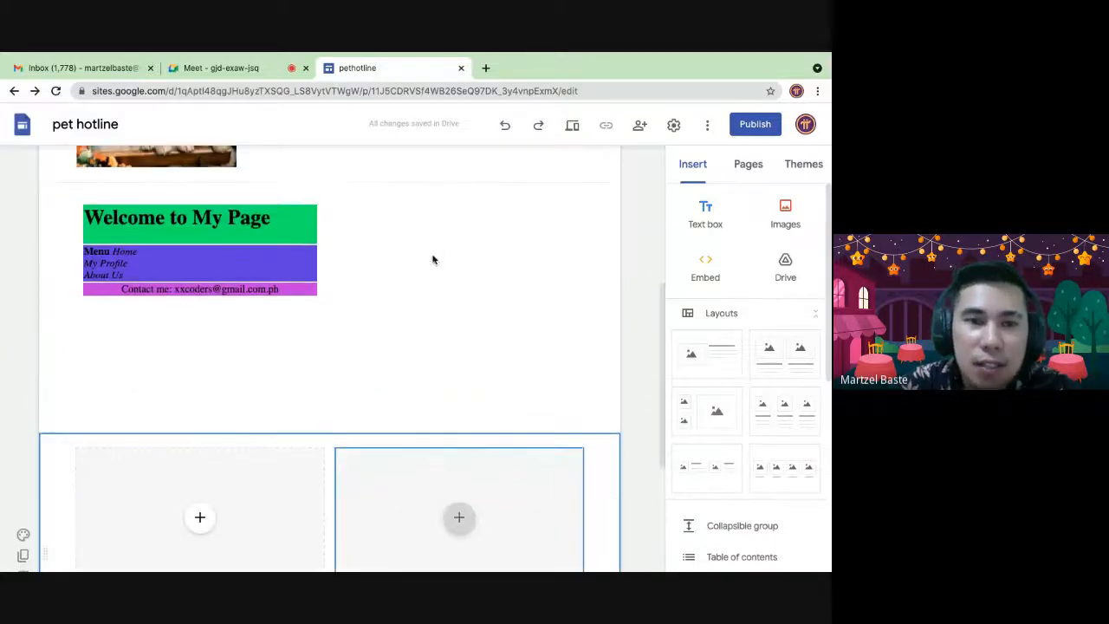
pyautogui.click(200, 352)
pyautogui.click(473, 369)
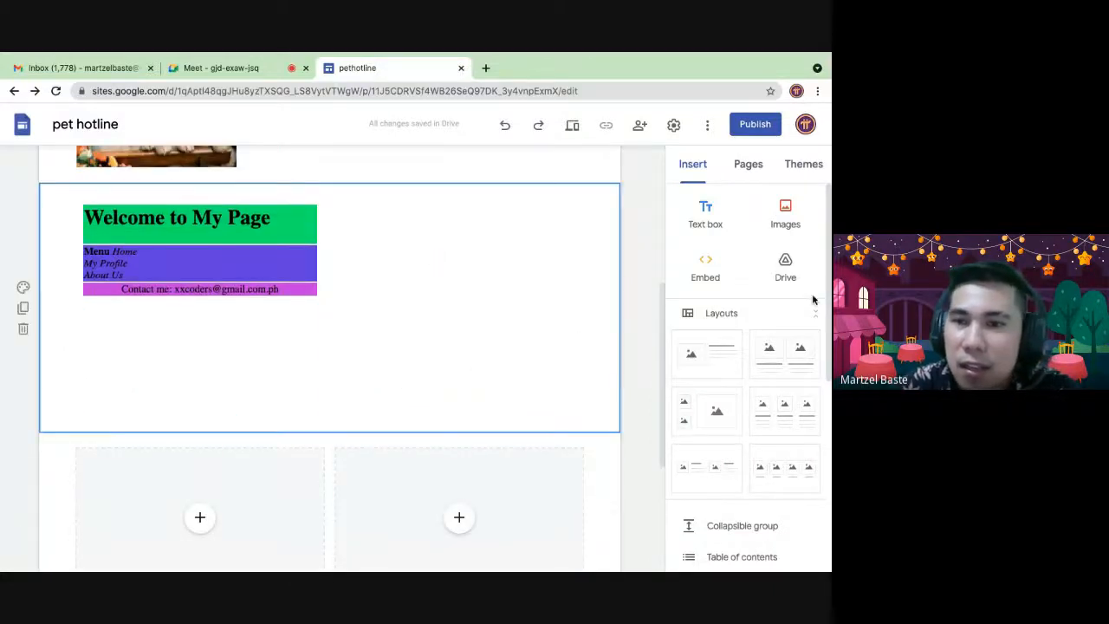
# Step: Try to insert the ajh-vxbf-kav whiteboard file from My Drive into the page
pyautogui.click(786, 271)
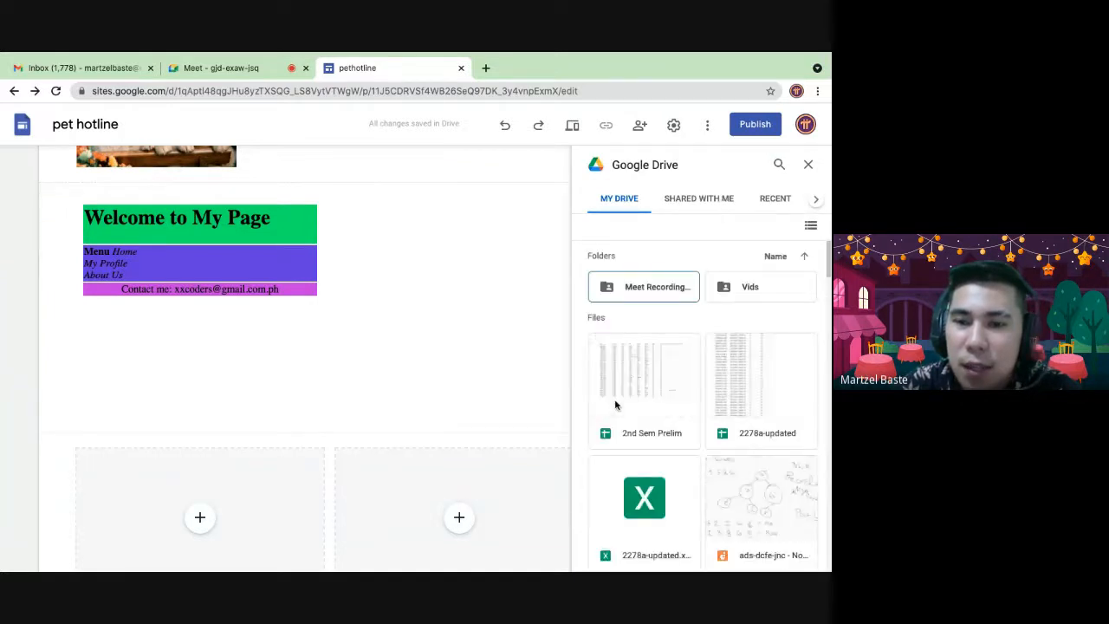
pyautogui.scroll(-5, 614, 401)
pyautogui.scroll(-3, 619, 368)
pyautogui.scroll(3, 618, 366)
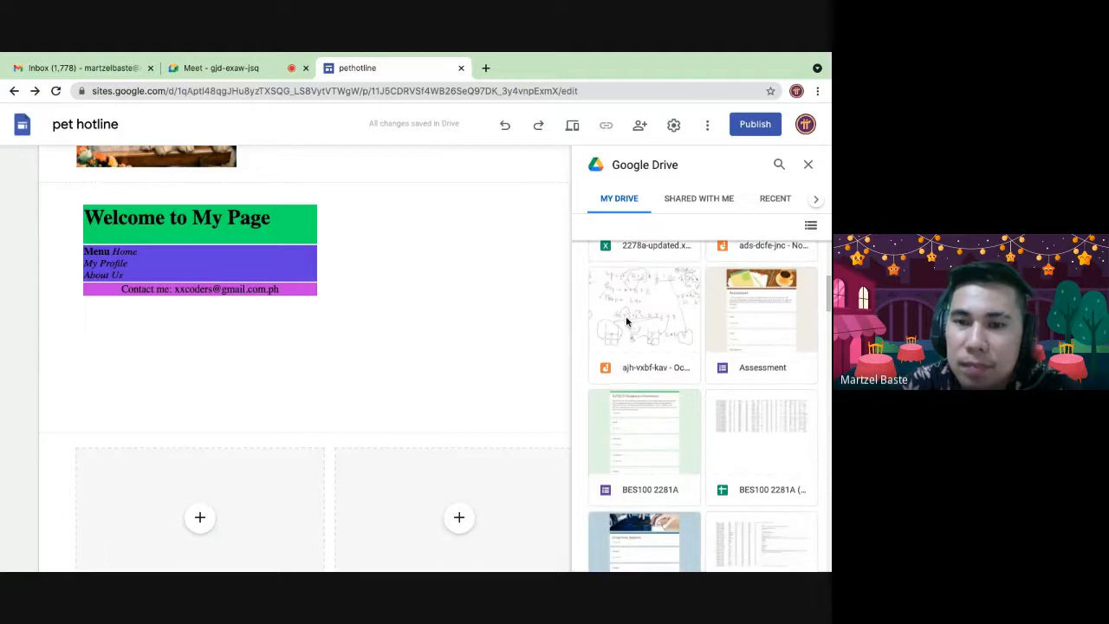
pyautogui.click(625, 317)
pyautogui.click(801, 556)
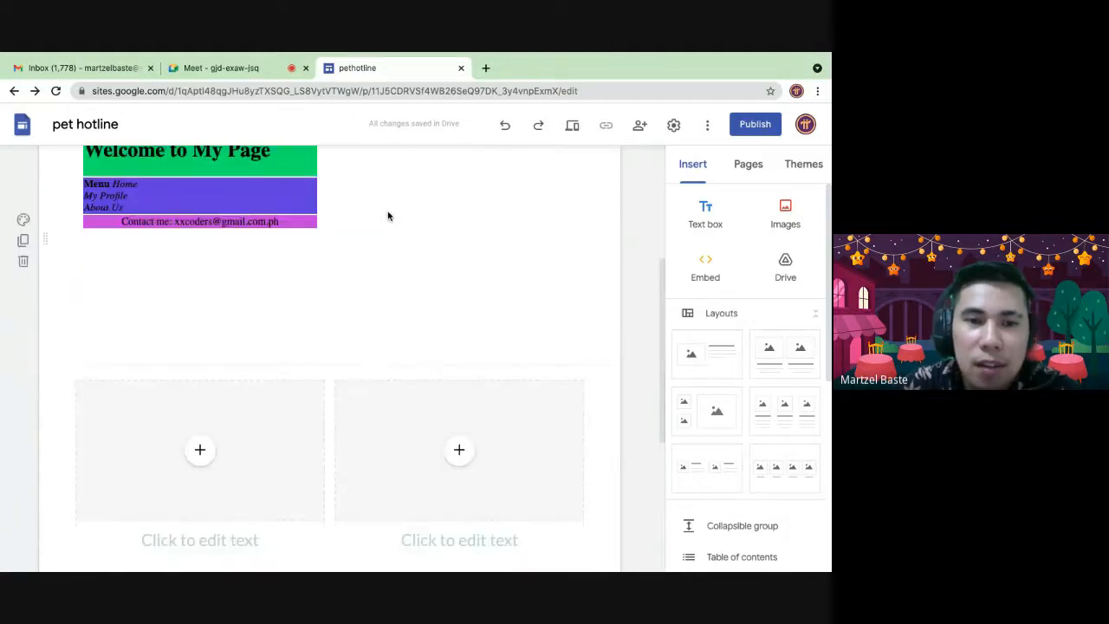
# Step: Insert the BES100 2281A form from My Drive into the page
pyautogui.click(783, 269)
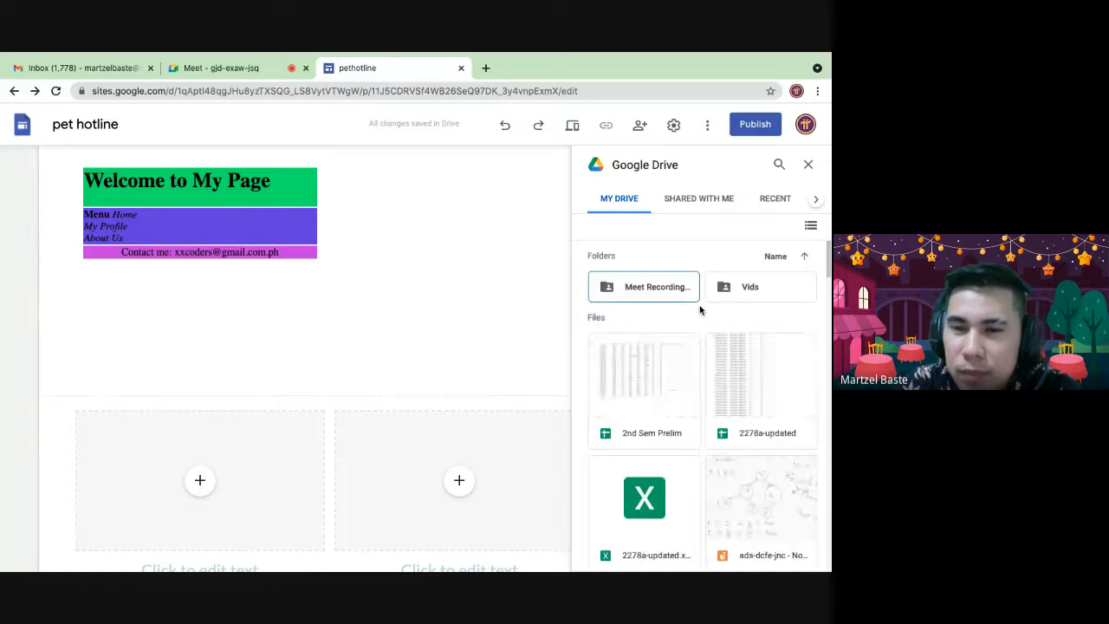
pyautogui.scroll(-4, 634, 390)
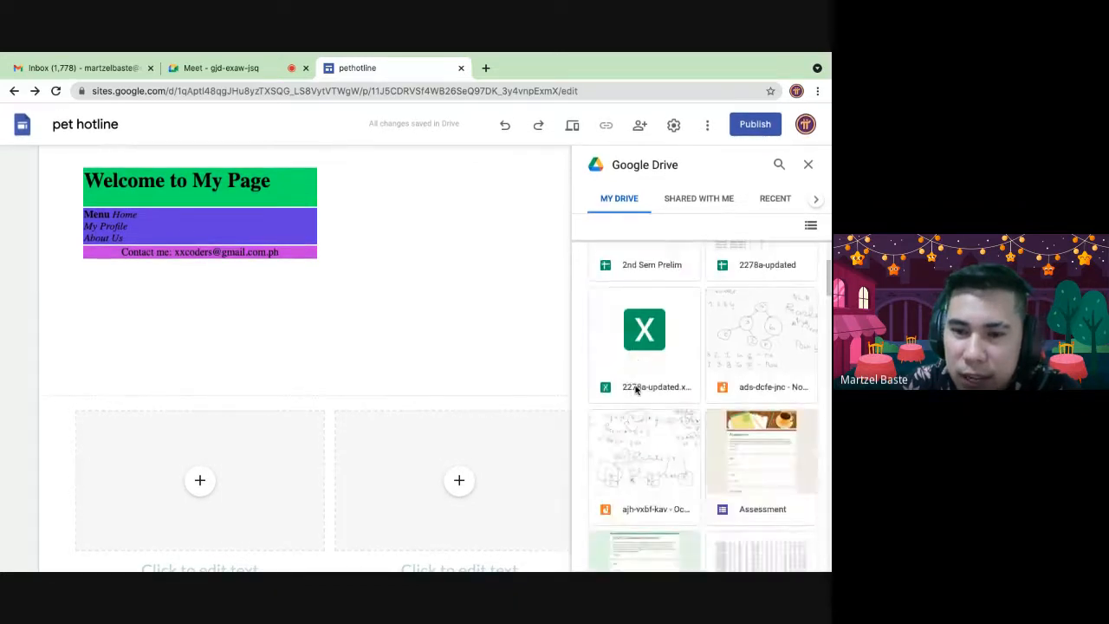
pyautogui.scroll(-2, 635, 390)
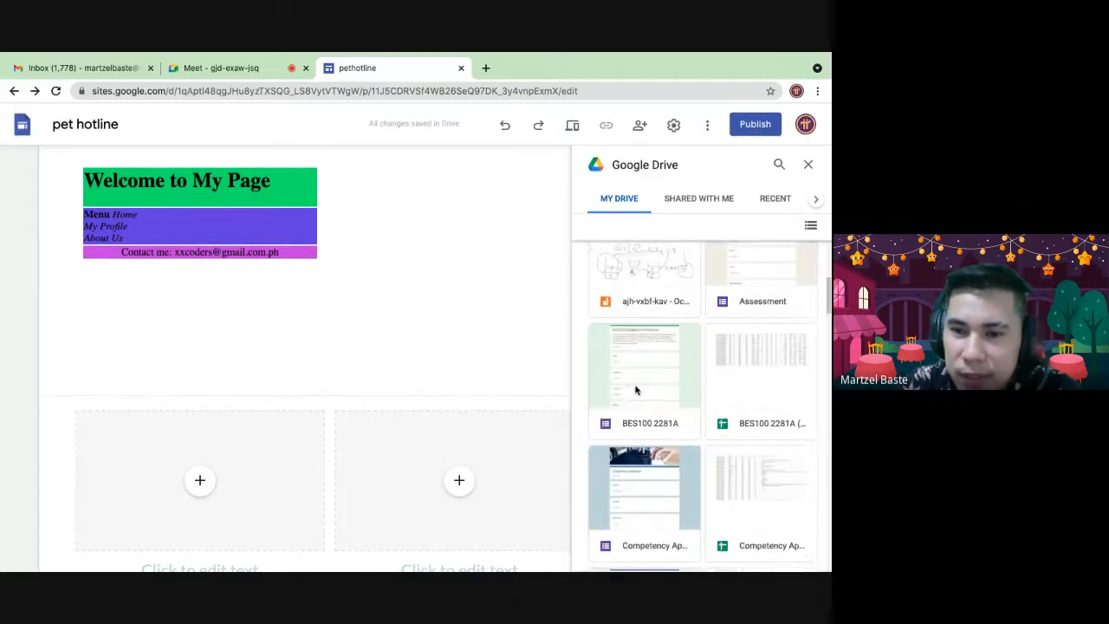
pyautogui.click(640, 355)
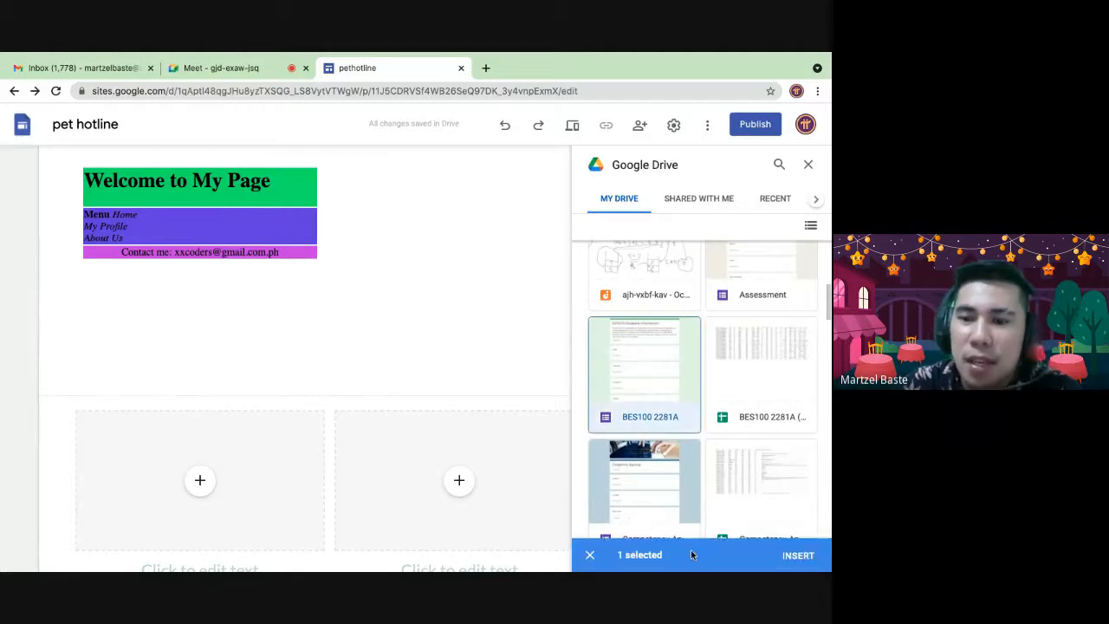
pyautogui.click(798, 555)
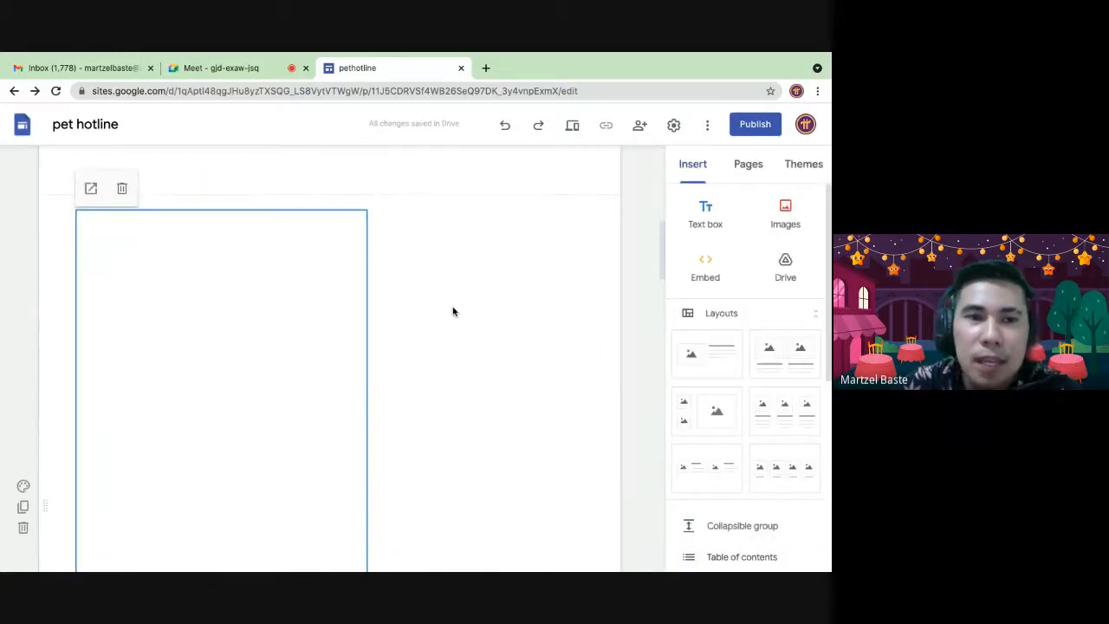
# Step: Widen the embedded BES100 2281A form so that it spans most of the page width
pyautogui.scroll(-4, 453, 312)
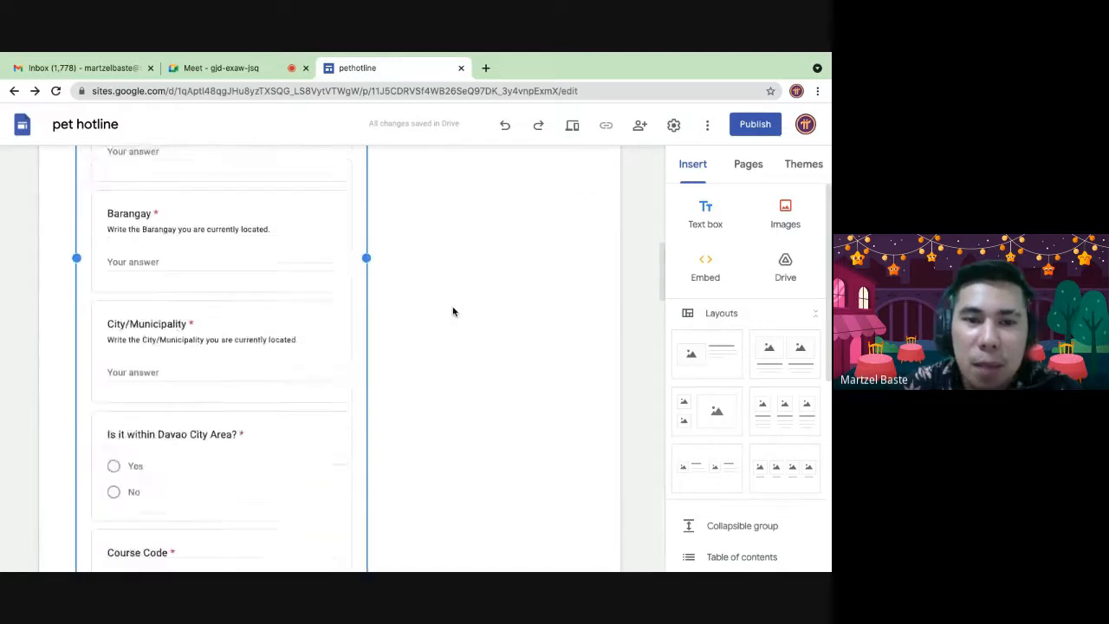
pyautogui.scroll(-10, 332, 334)
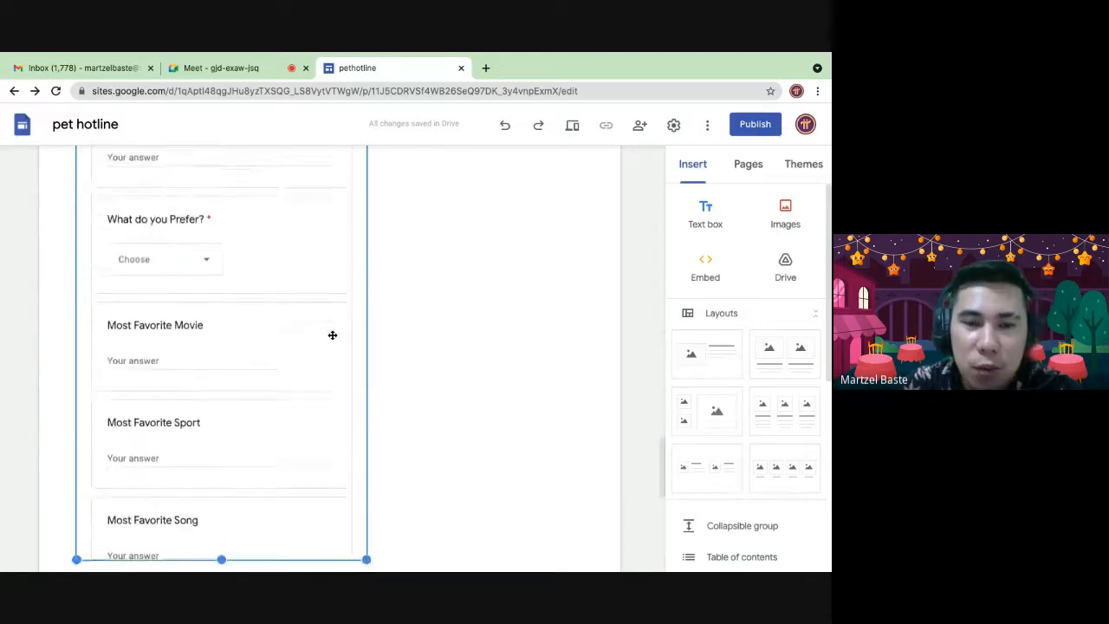
pyautogui.moveTo(367, 202); pyautogui.dragTo(485, 159)
pyautogui.scroll(3, 441, 257)
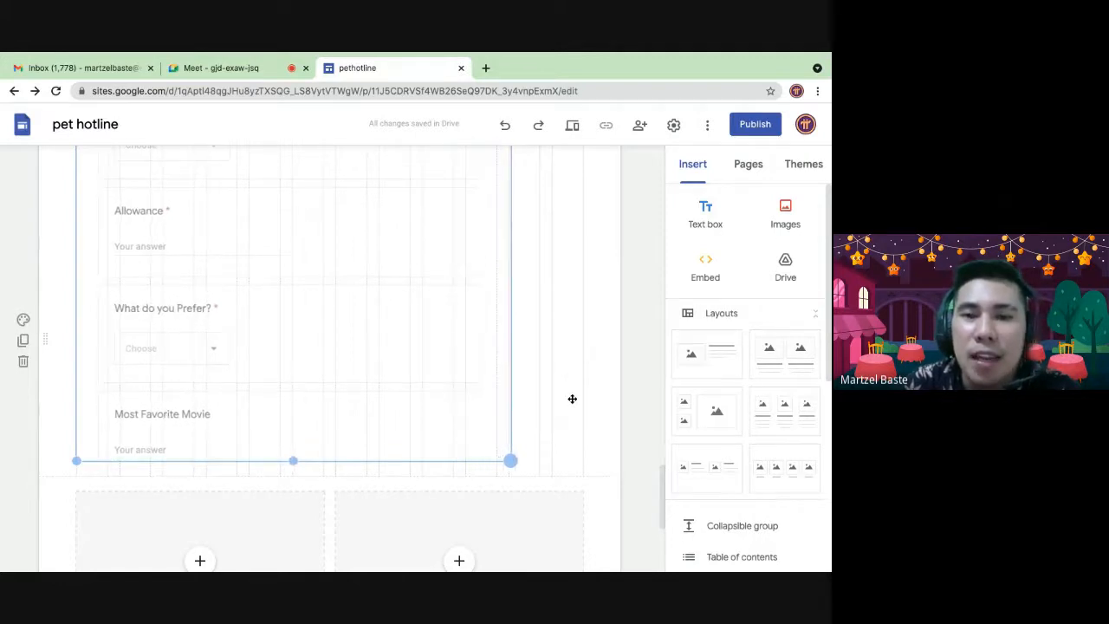
pyautogui.scroll(-2, 572, 397)
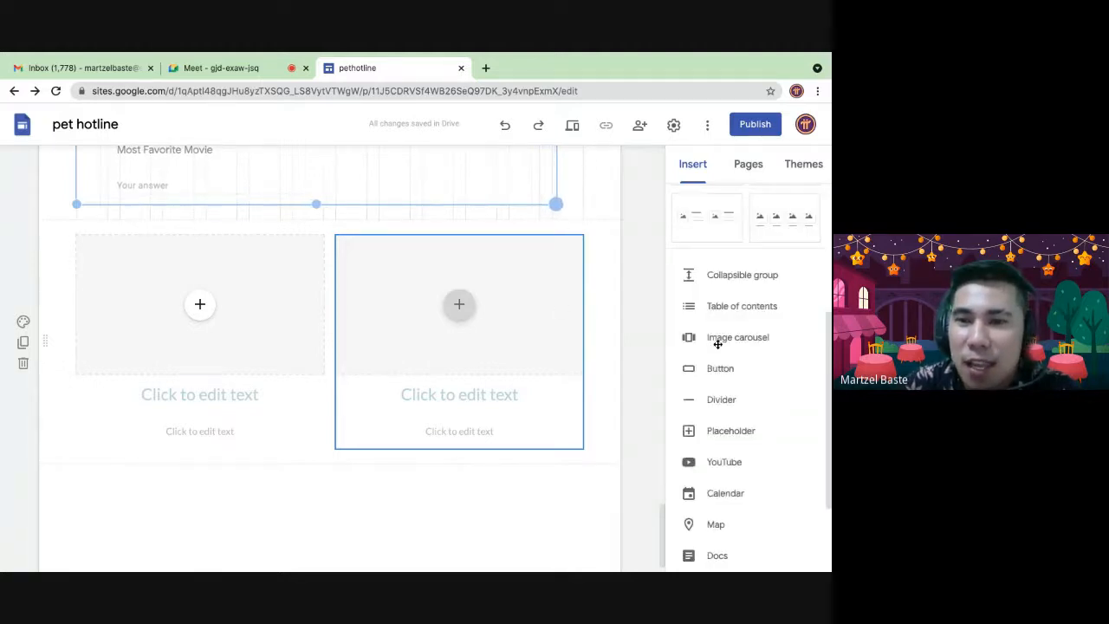
pyautogui.scroll(-1, 716, 343)
pyautogui.scroll(5, 716, 343)
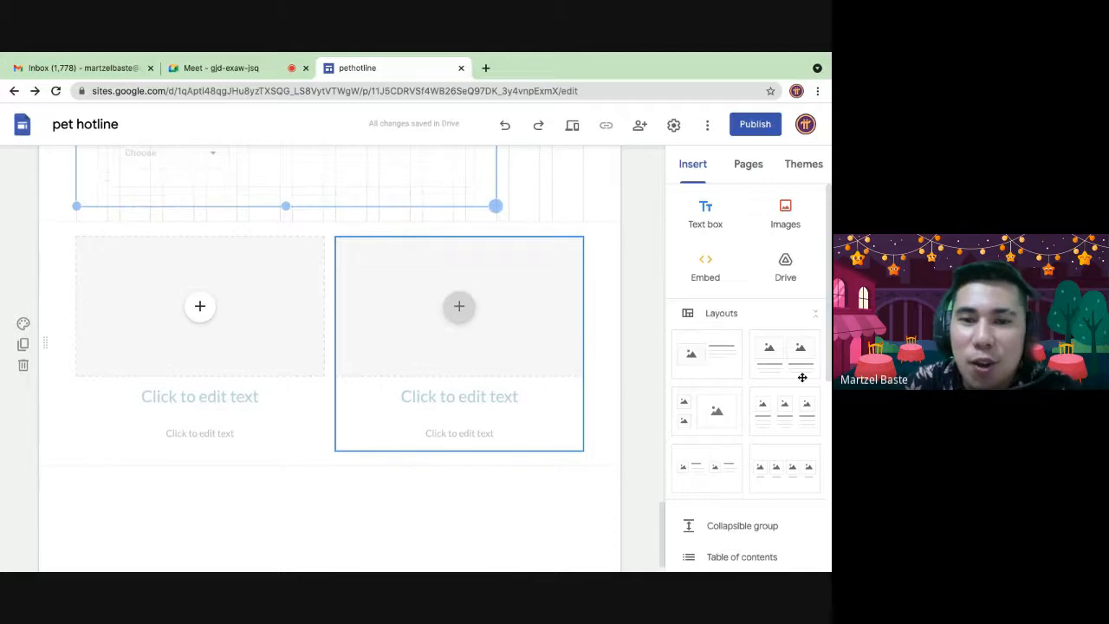
# Step: Add the layout with four image placeholders and captions below the two-image section
pyautogui.scroll(-2, 783, 356)
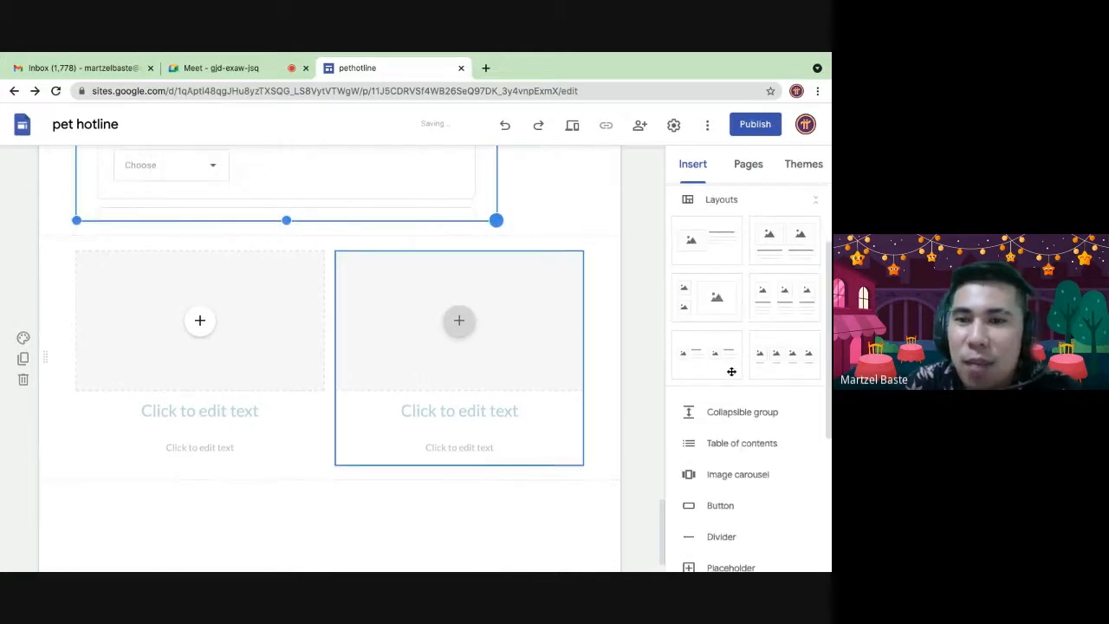
pyautogui.scroll(1, 733, 372)
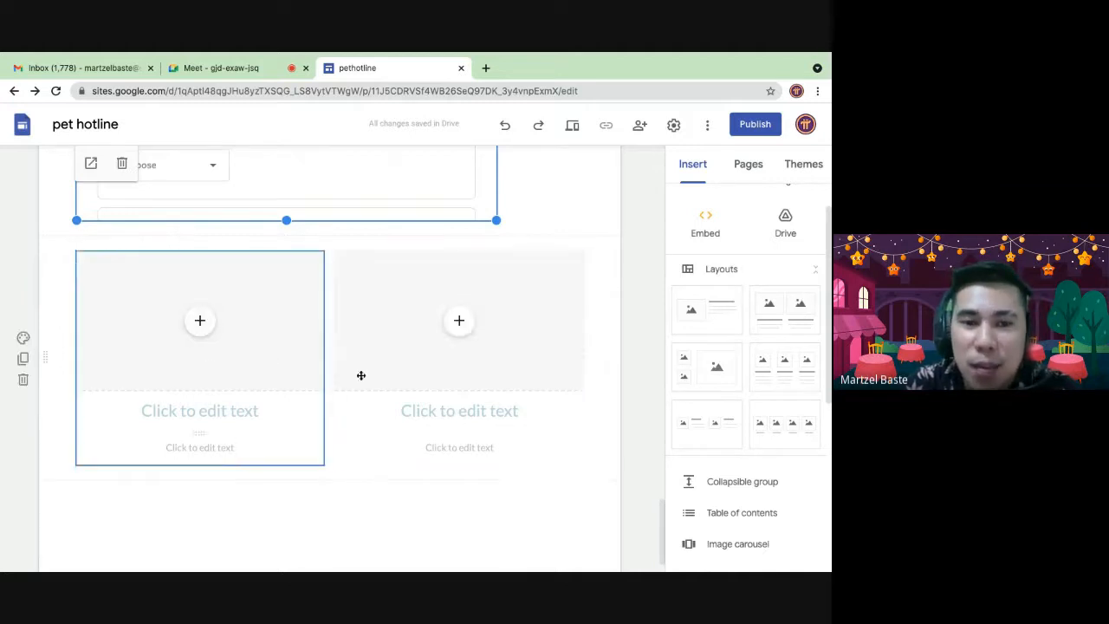
pyautogui.scroll(-1, 650, 369)
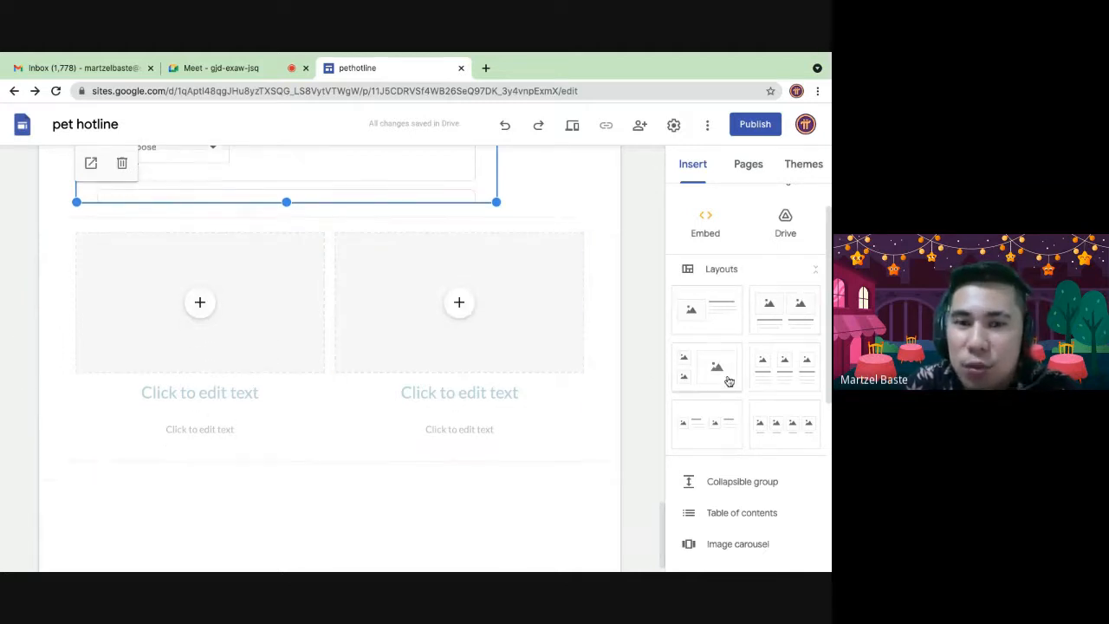
pyautogui.scroll(-1, 731, 381)
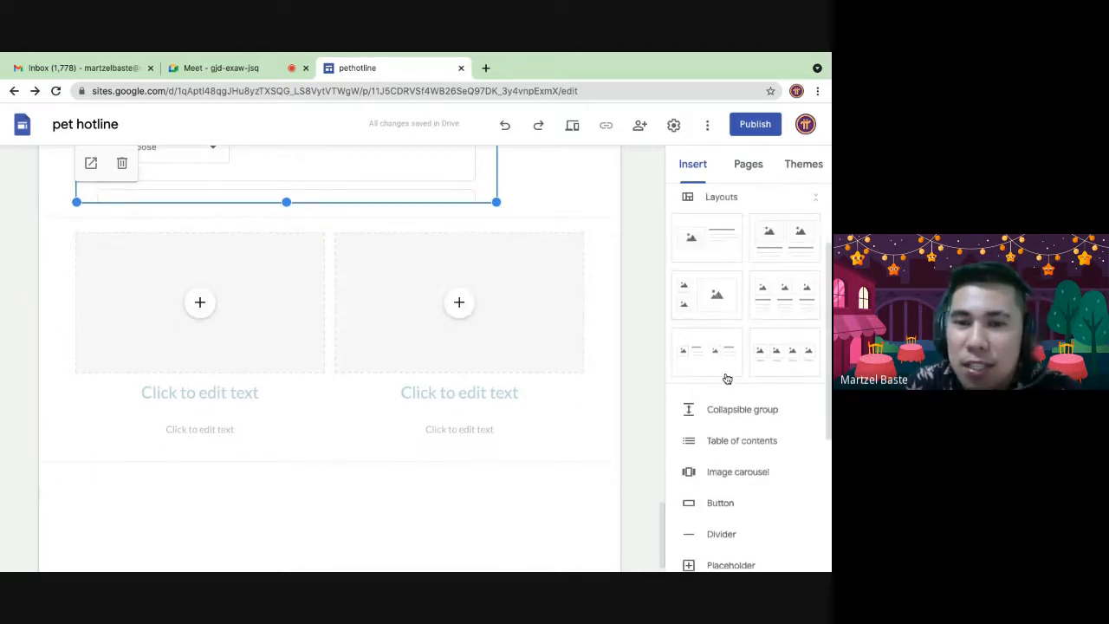
pyautogui.click(762, 349)
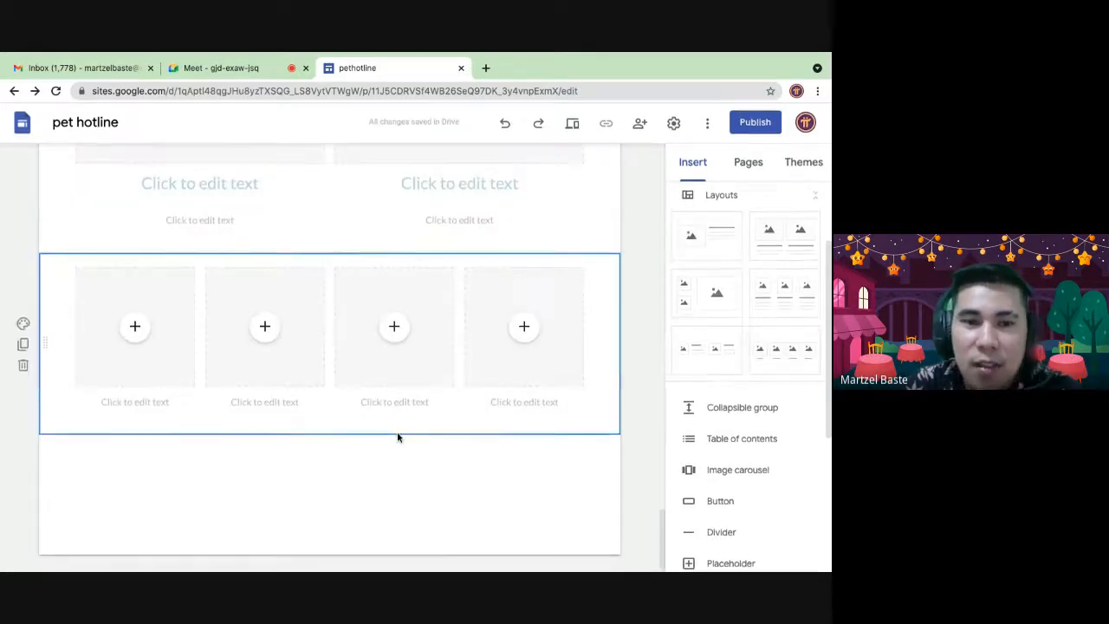
# Step: Start adding a YouTube video to the first of the four placeholders and search for "code conyo"
pyautogui.click(137, 330)
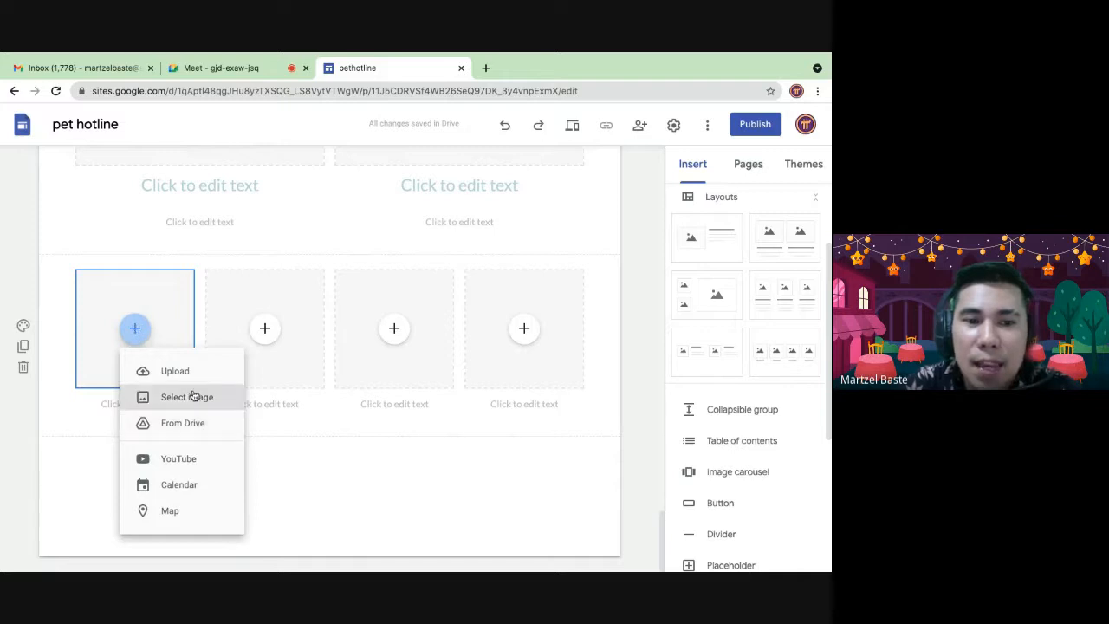
pyautogui.click(167, 465)
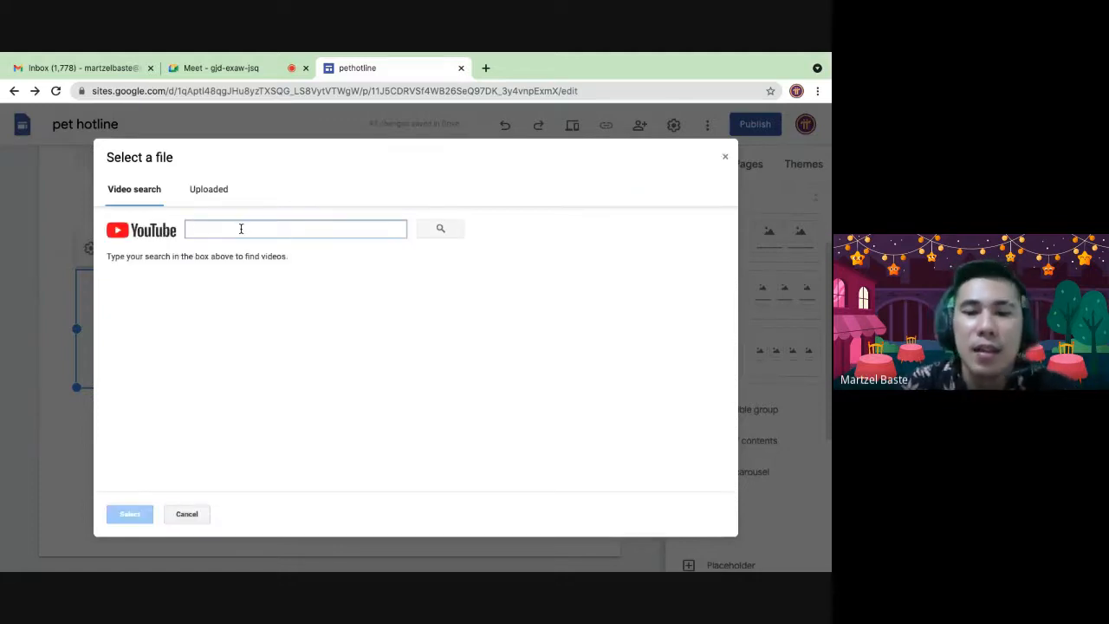
pyautogui.write('code conyo')
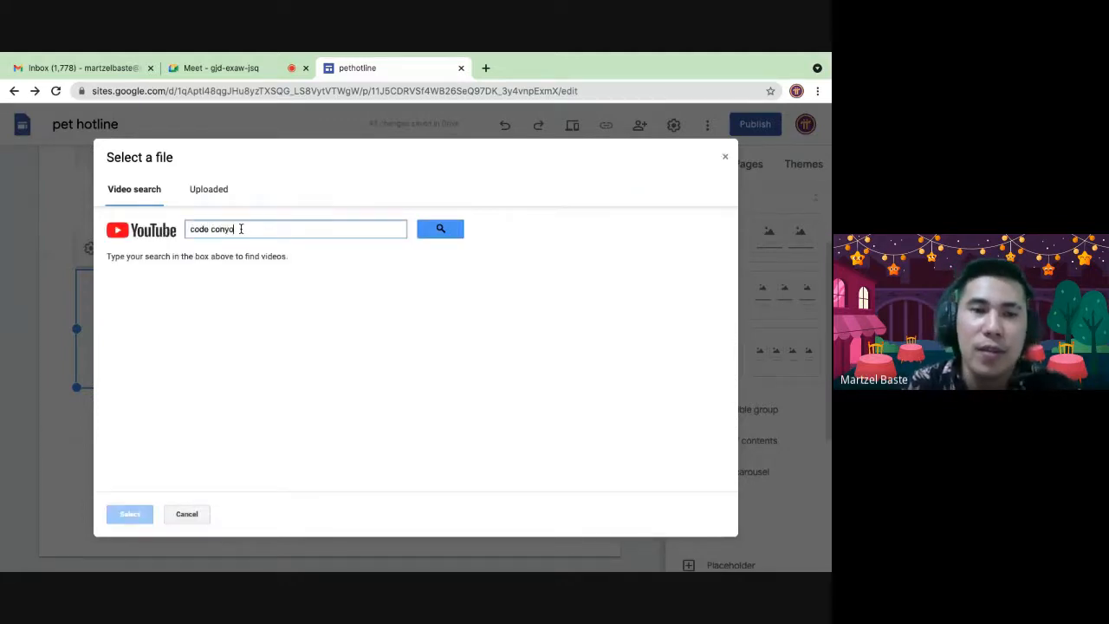
pyautogui.press('Return')
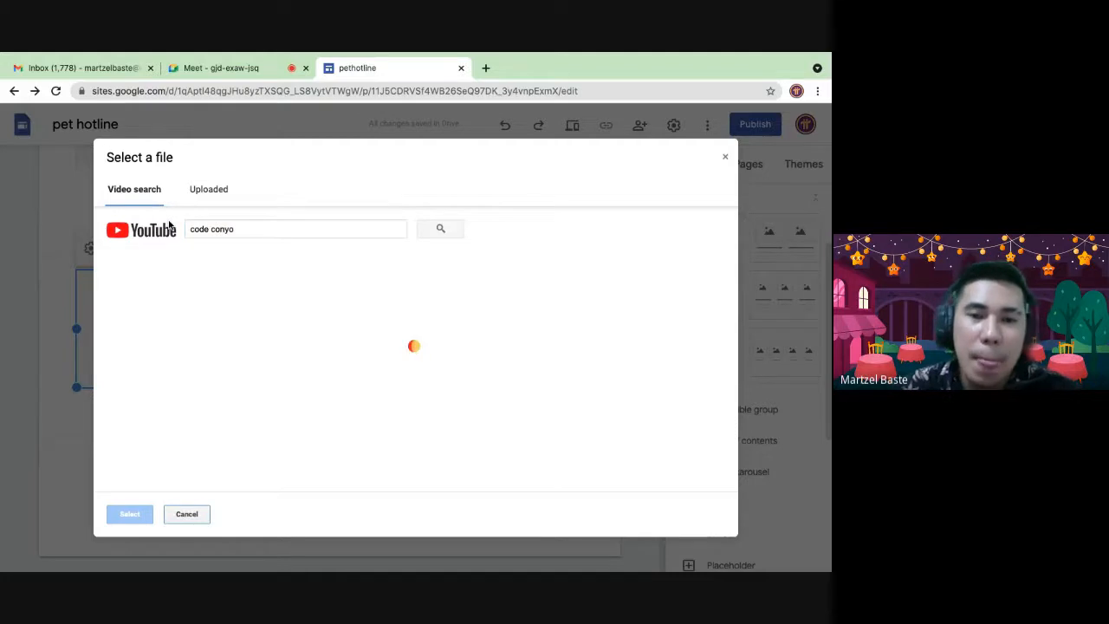
# Step: Browse the found videos and insert "Flowcharting cont" in the first placeholder
pyautogui.scroll(-4, 184, 356)
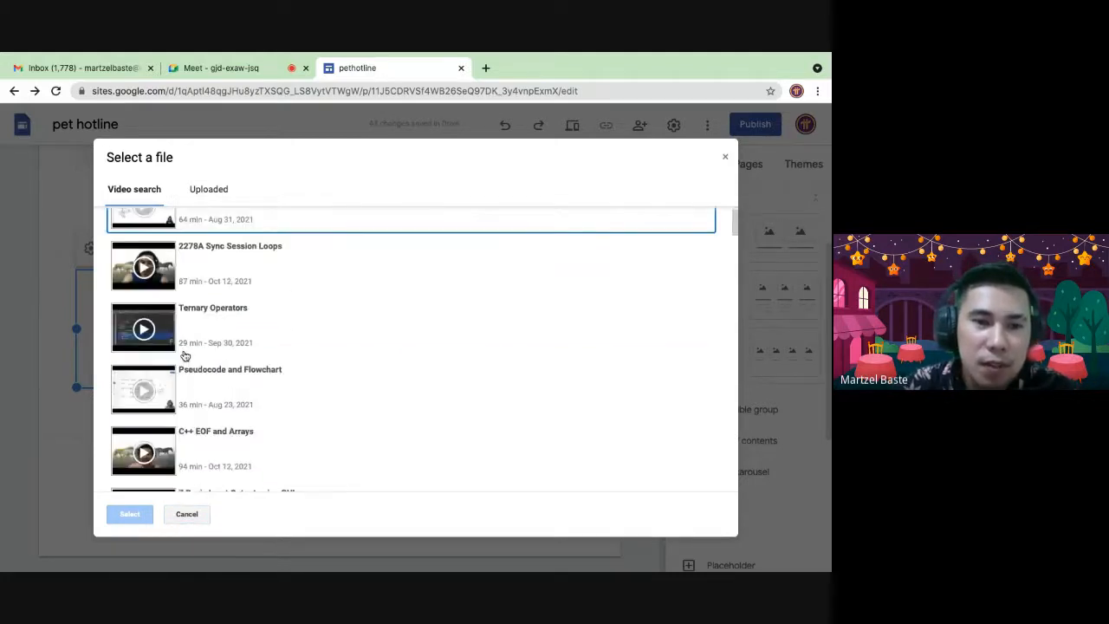
pyautogui.scroll(-4, 184, 356)
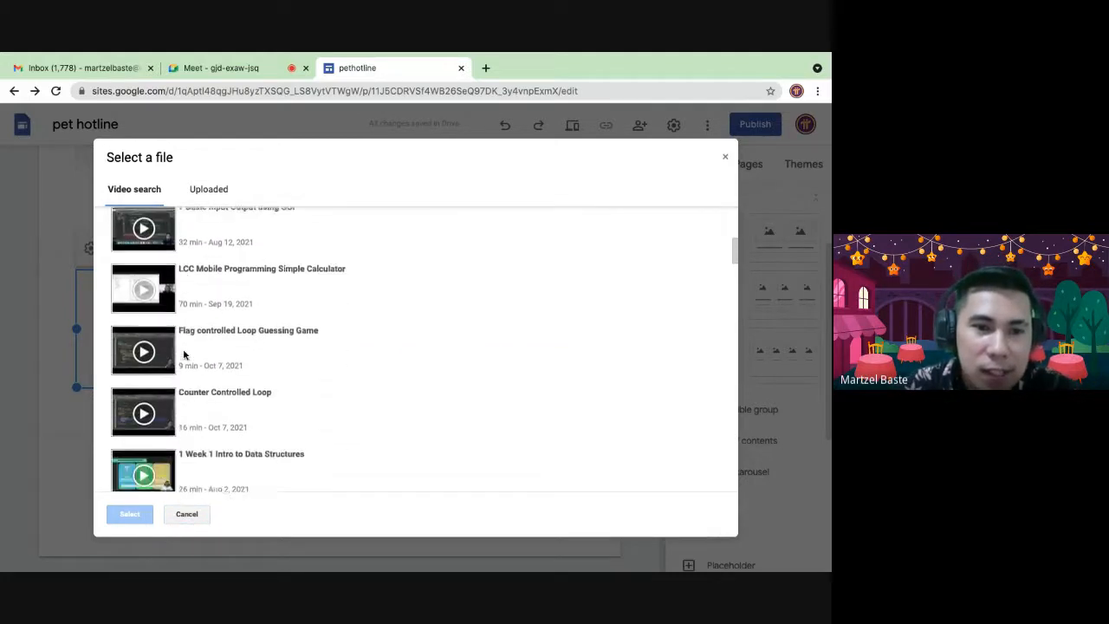
pyautogui.scroll(-2, 182, 354)
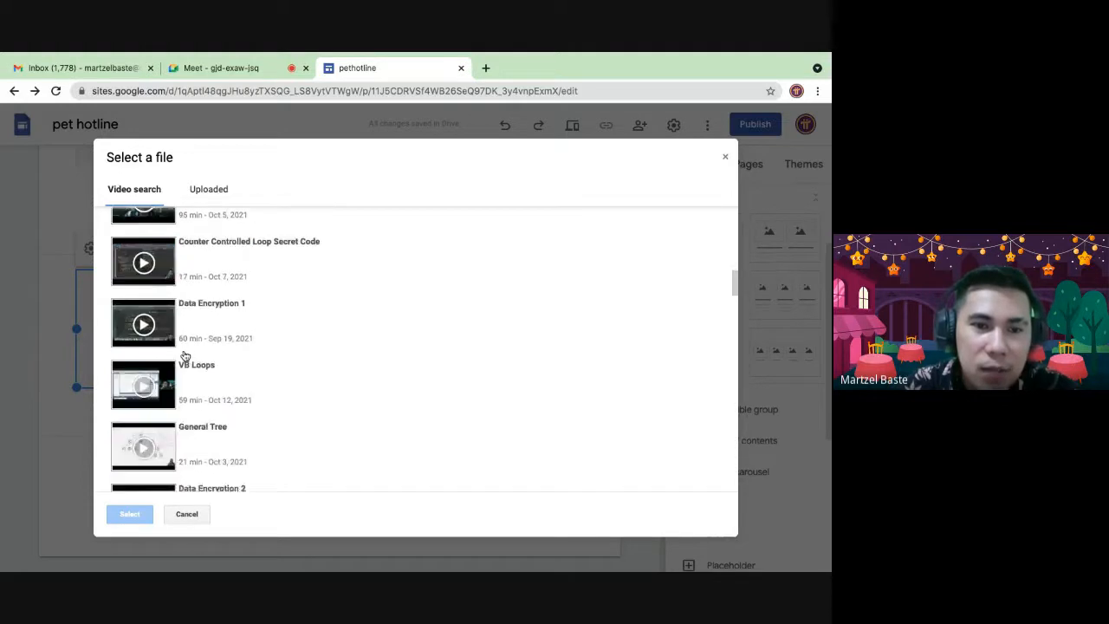
pyautogui.scroll(10, 180, 354)
pyautogui.click(162, 299)
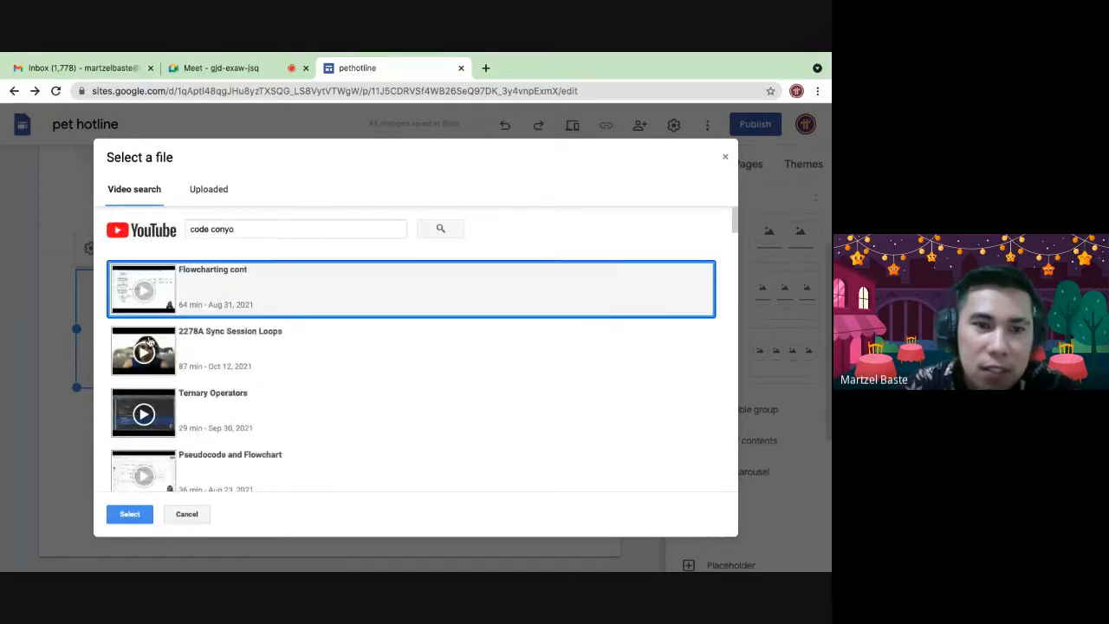
pyautogui.click(213, 303)
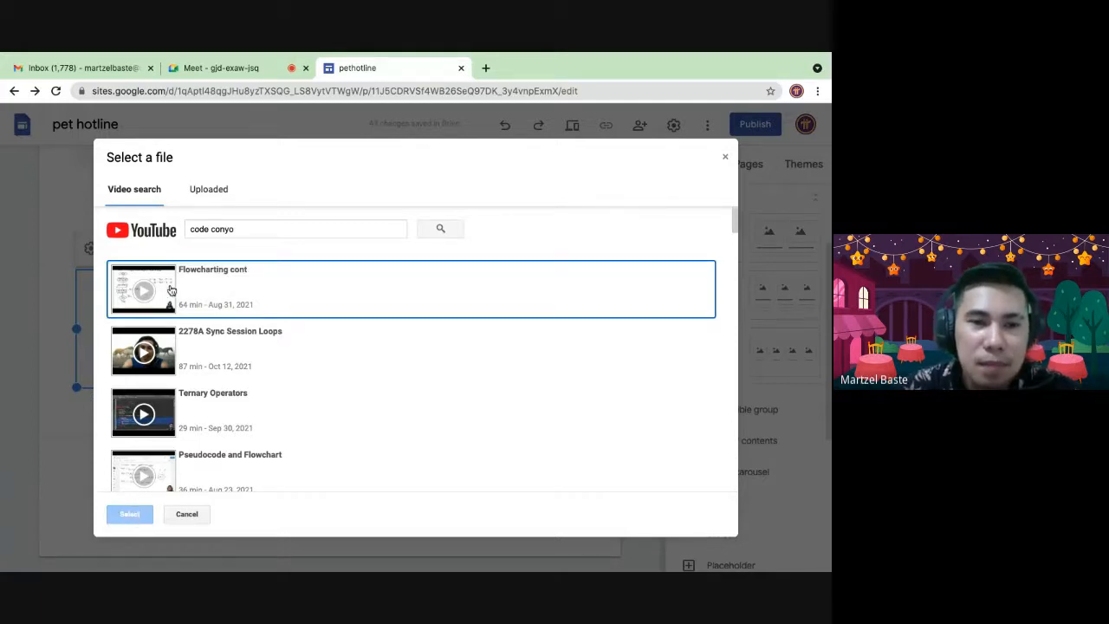
pyautogui.click(172, 293)
pyautogui.click(130, 513)
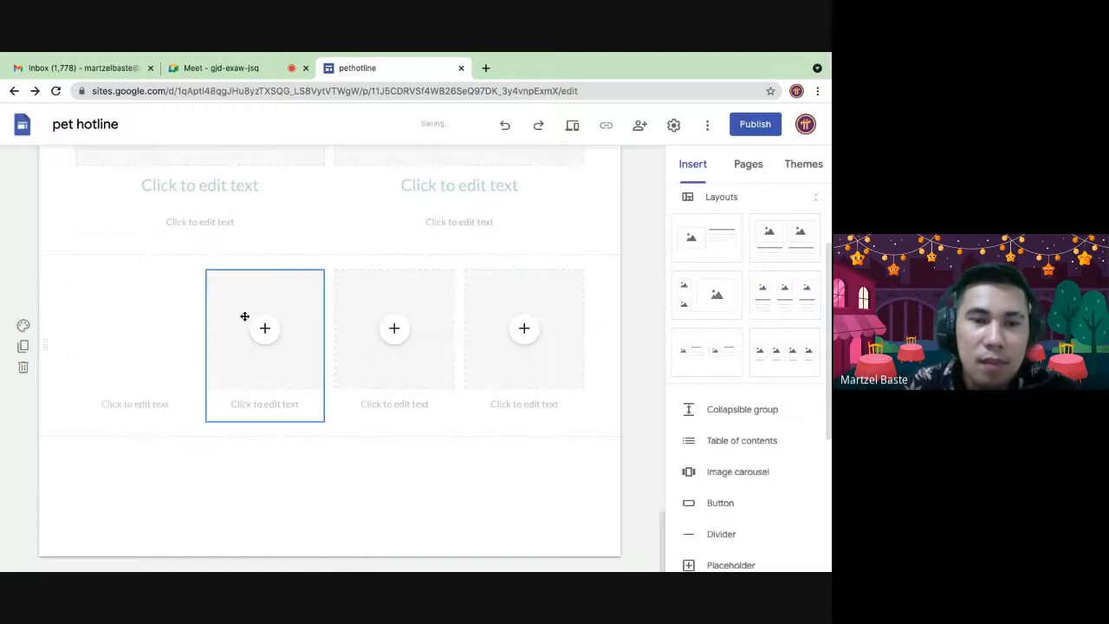
# Step: Insert the account owner's own calendar from My calendars in the second placeholder
pyautogui.click(265, 329)
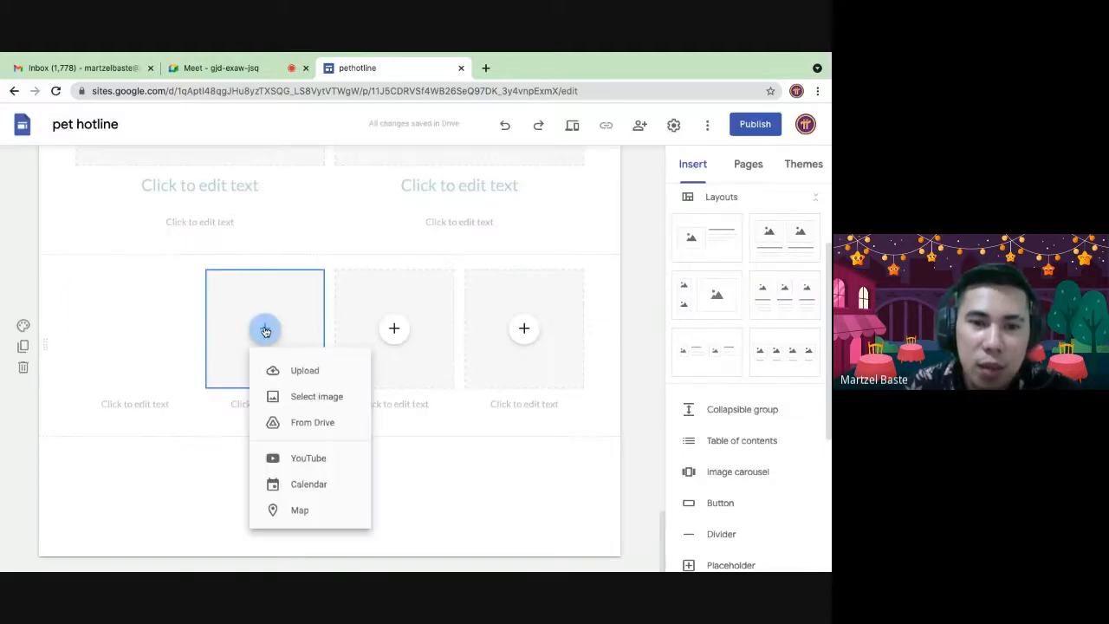
pyautogui.click(298, 485)
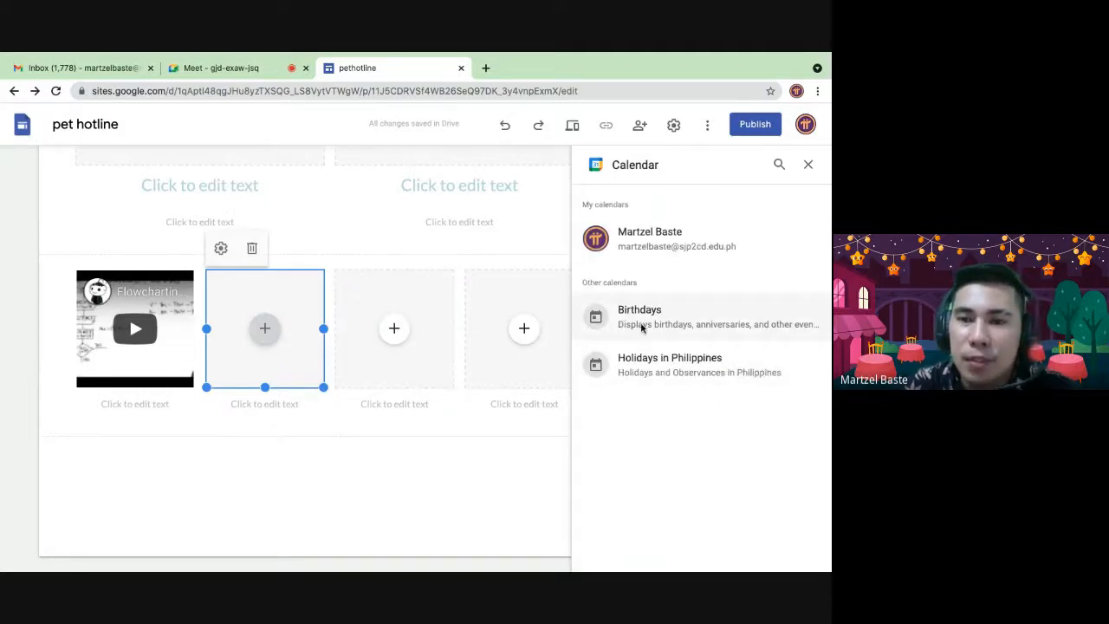
pyautogui.click(645, 241)
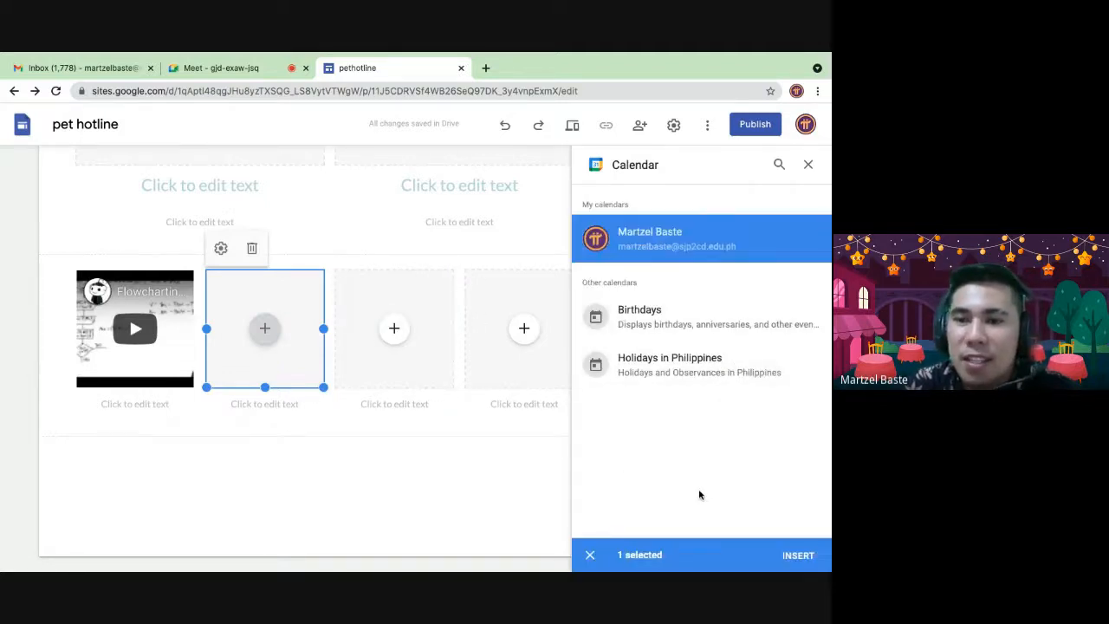
pyautogui.click(795, 560)
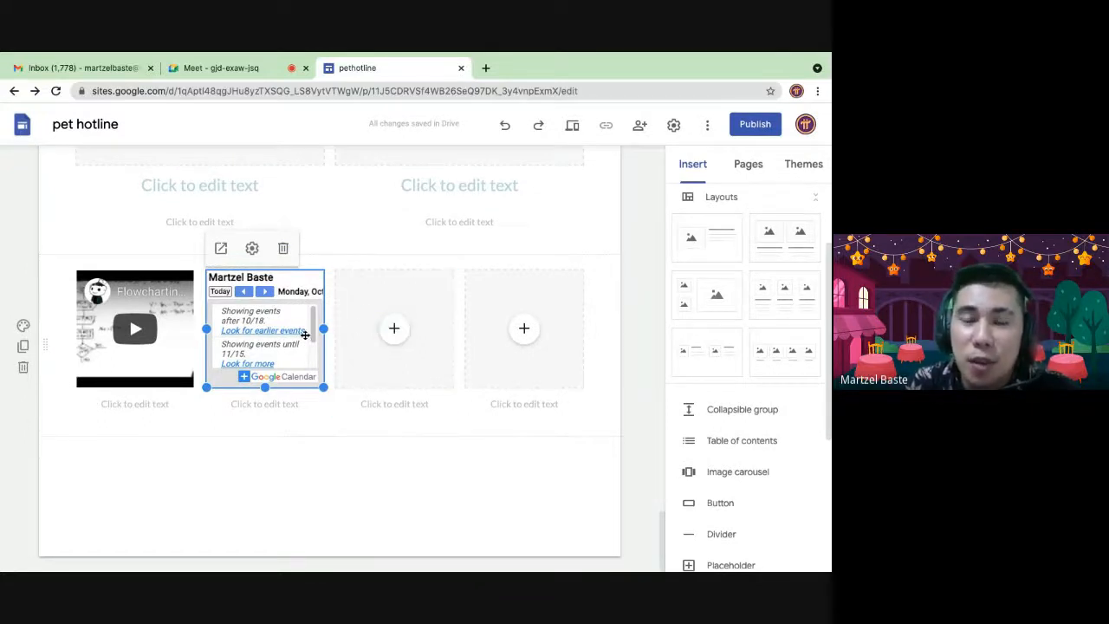
# Step: Start adding a map to the third placeholder and find the location Davao City, Davao del Sur, Philippines
pyautogui.click(392, 327)
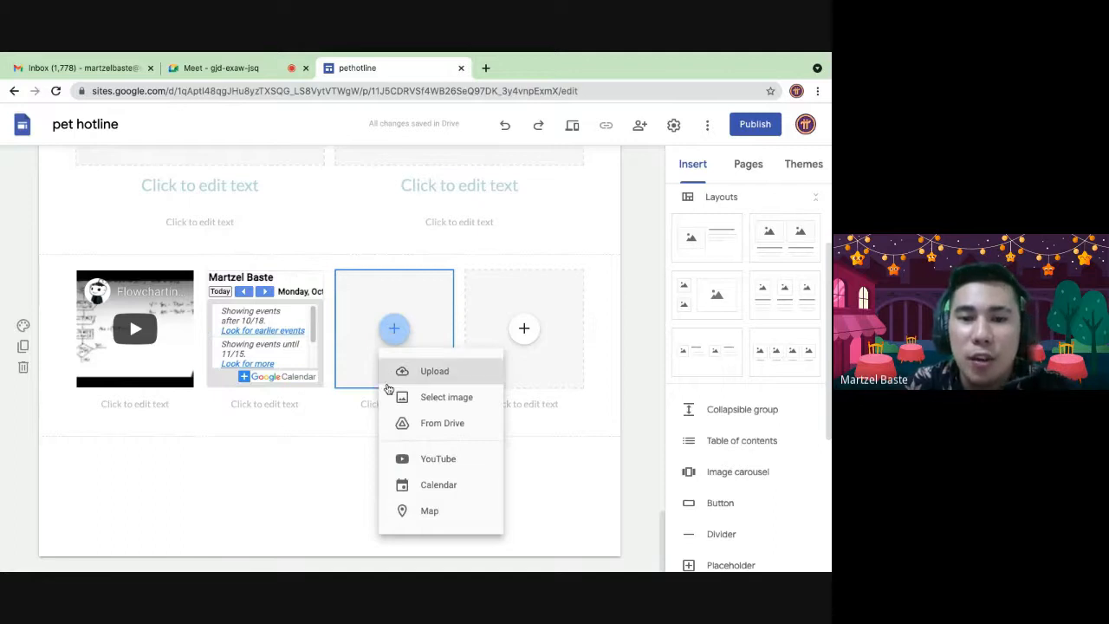
pyautogui.click(426, 511)
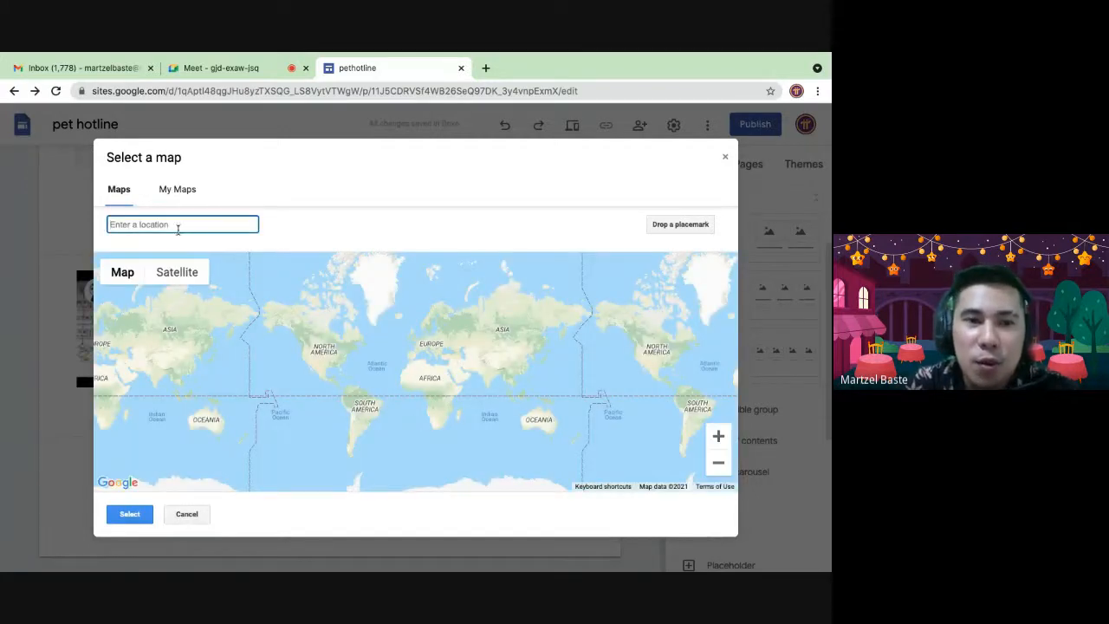
pyautogui.write('p')
pyautogui.press('BackSpace')
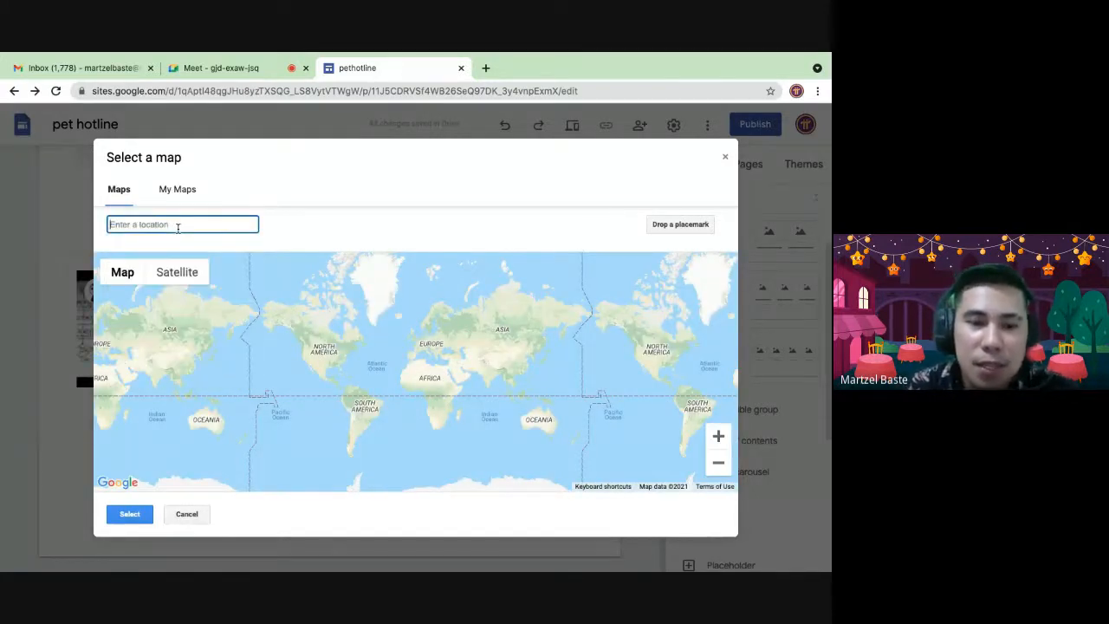
pyautogui.write('davao')
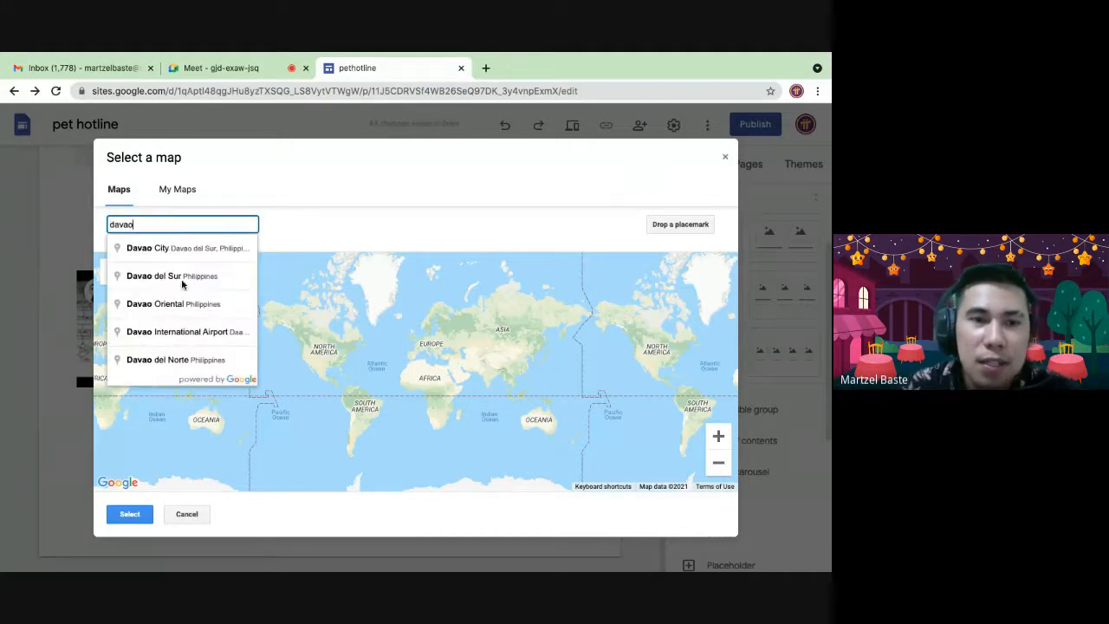
pyautogui.click(171, 249)
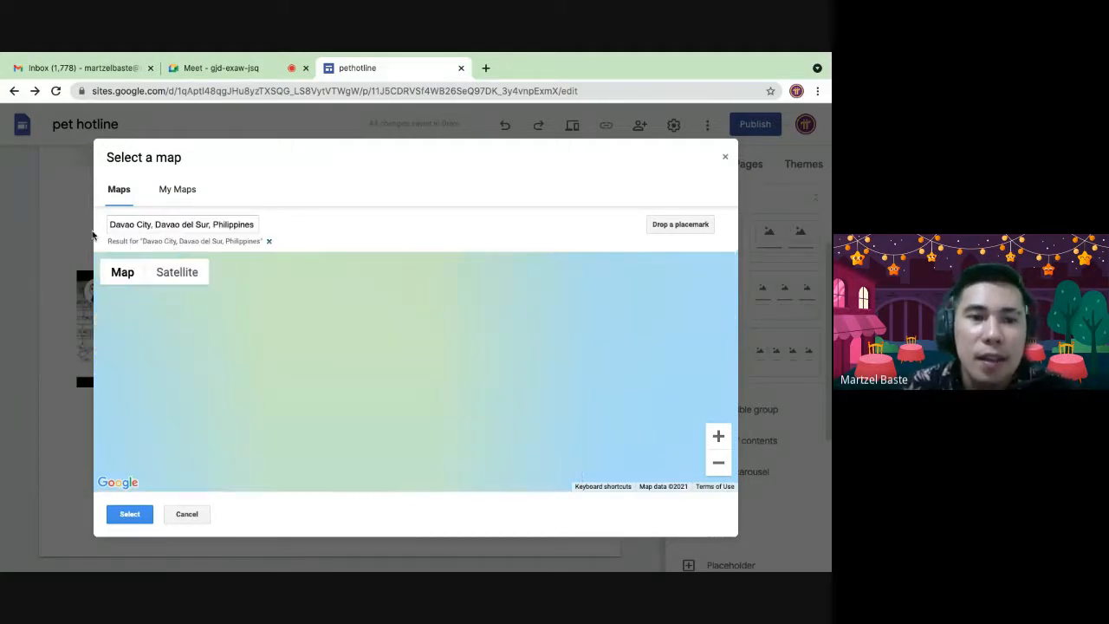
# Step: Try the satellite view, return to the map view with Terrain enabled, and insert the map in the third placeholder
pyautogui.click(184, 277)
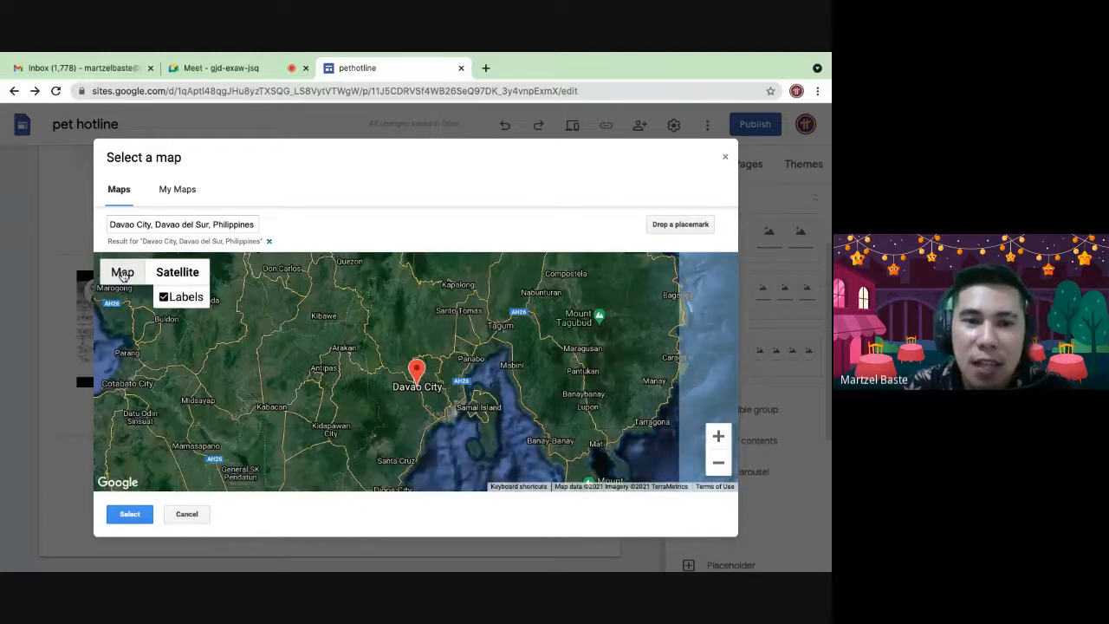
pyautogui.click(122, 272)
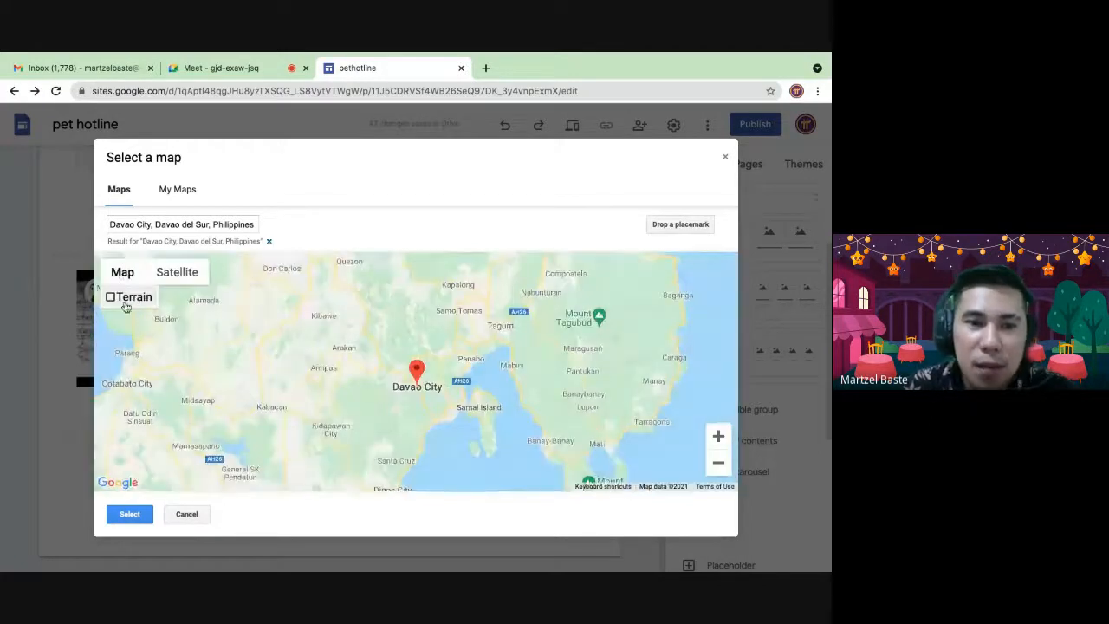
pyautogui.click(113, 297)
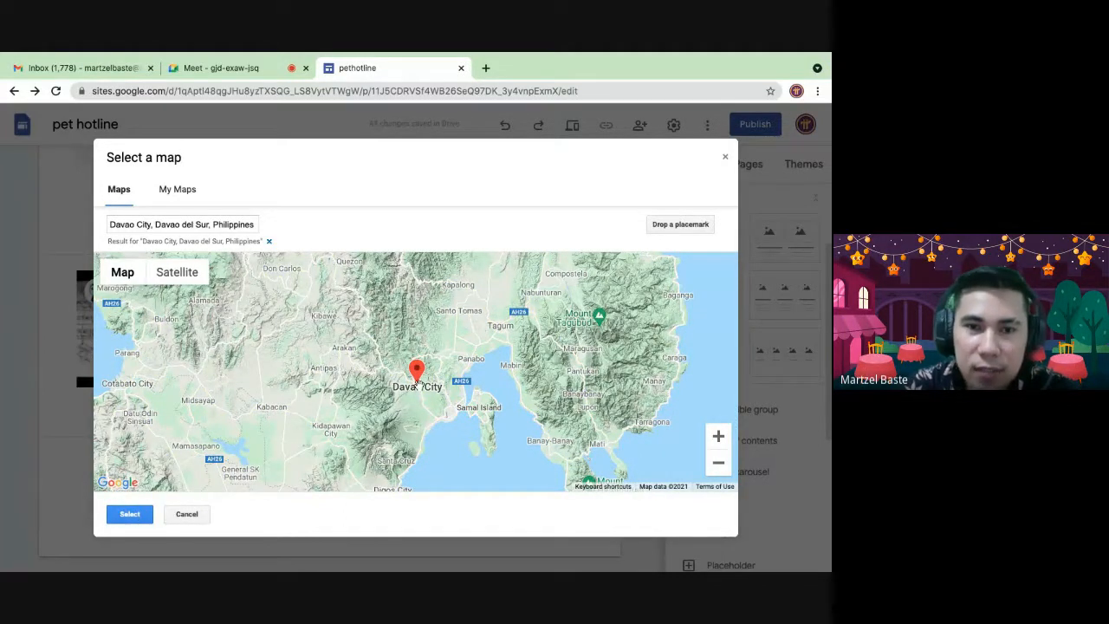
pyautogui.click(130, 515)
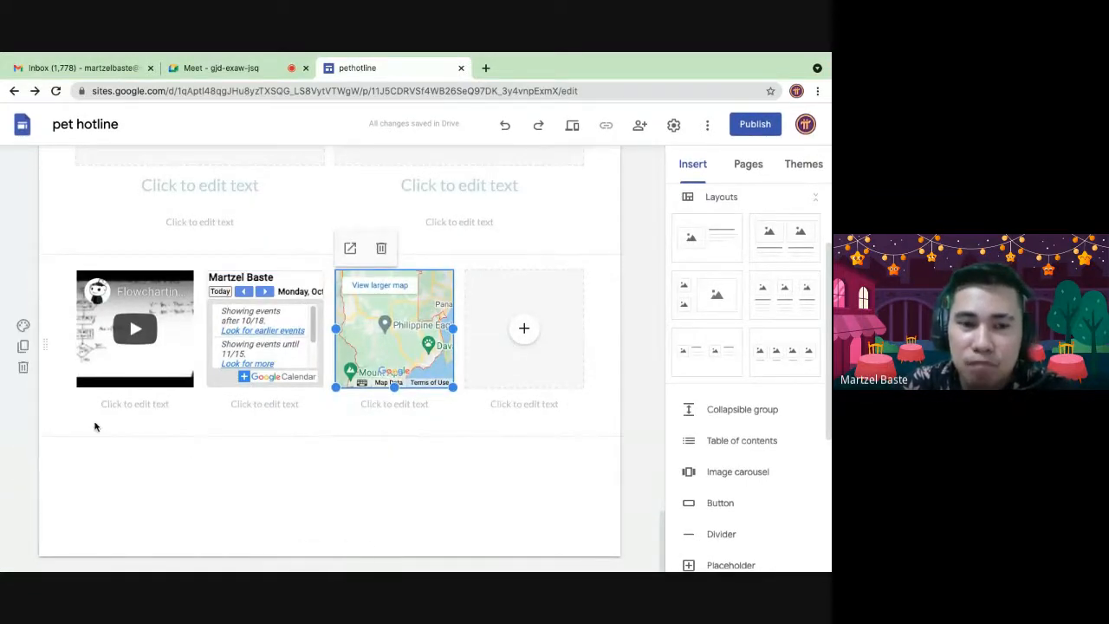
# Step: Add a collapsible group below the four-placeholder section and title it "Pet List"
pyautogui.click(709, 414)
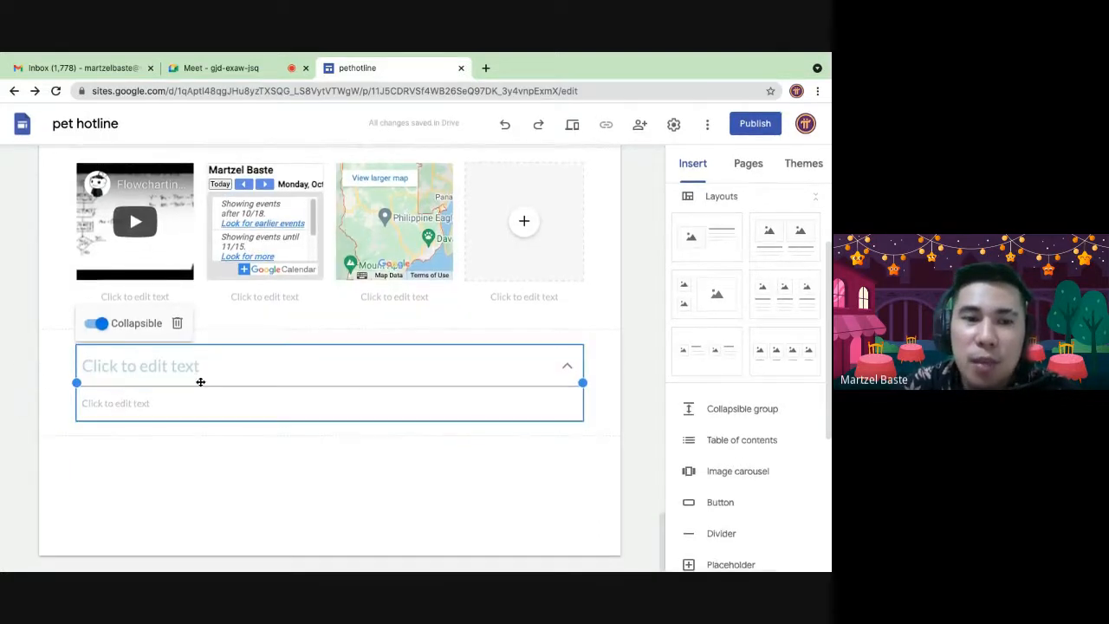
pyautogui.click(117, 362)
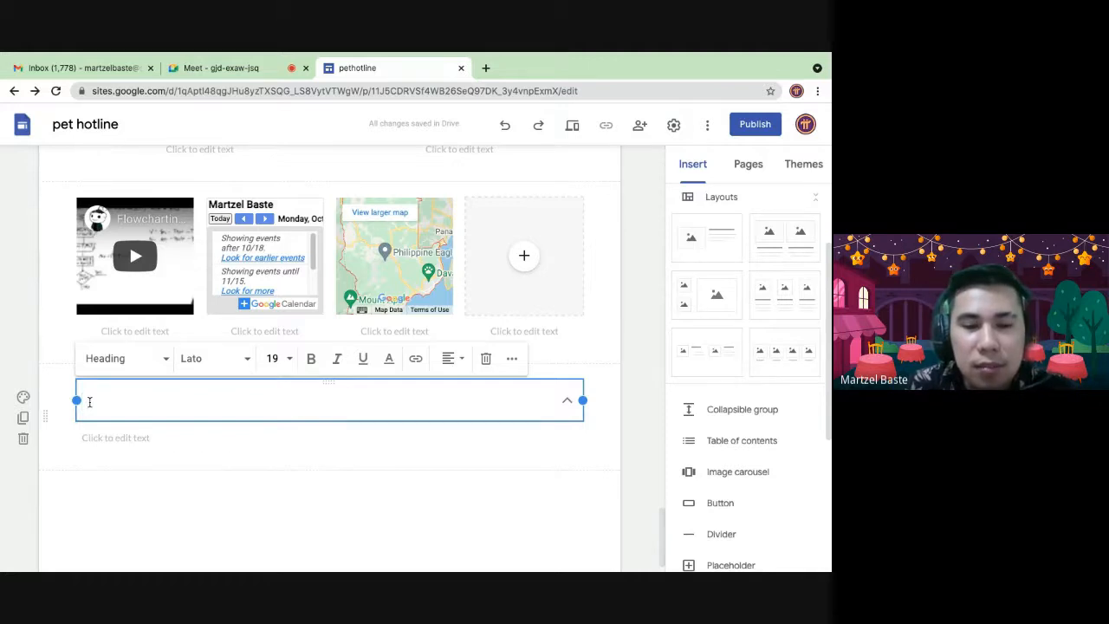
pyautogui.write('L')
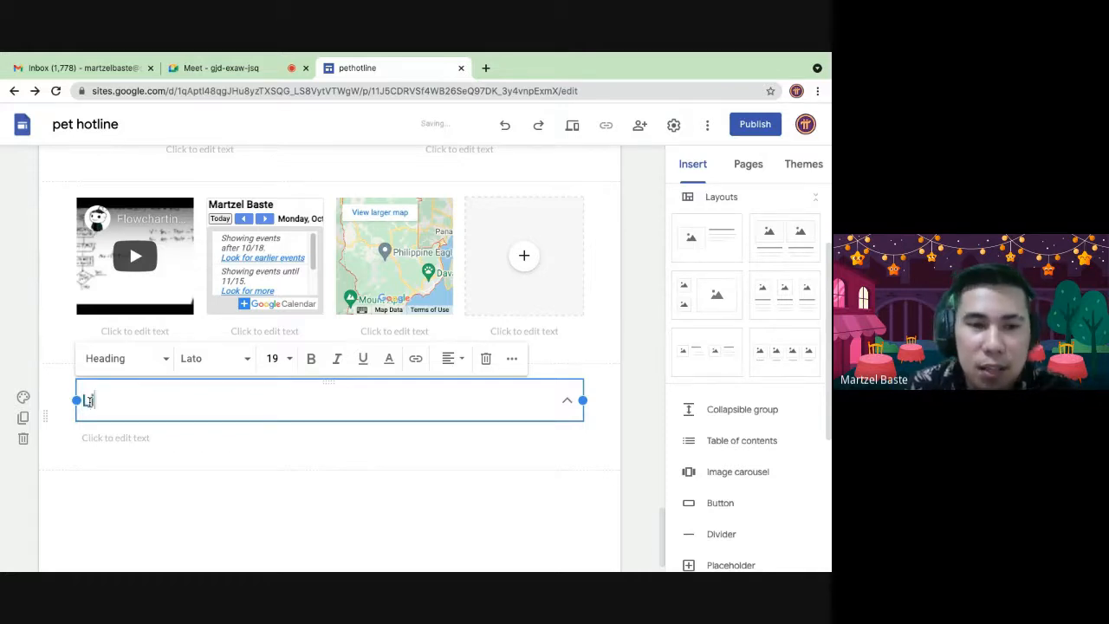
pyautogui.write('Ret Lis')
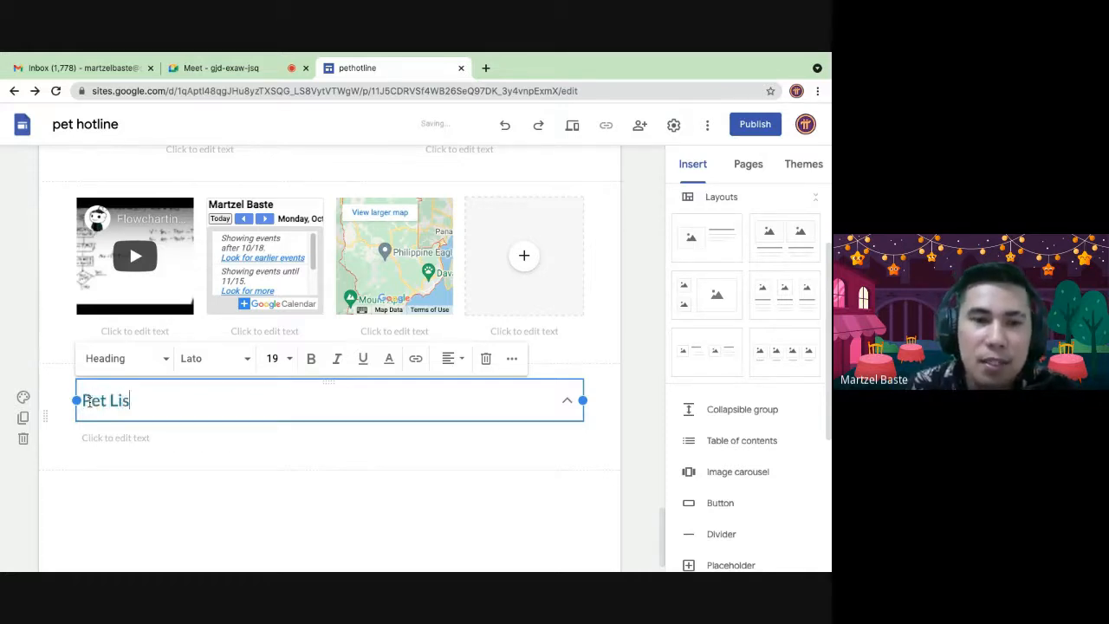
pyautogui.click(113, 440)
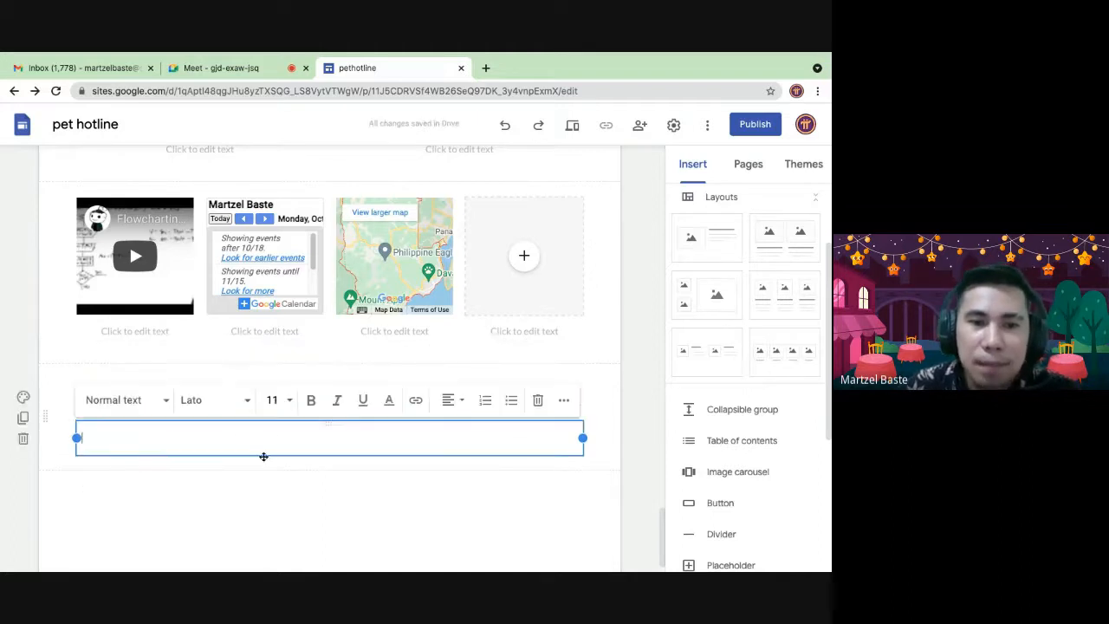
pyautogui.click(264, 472)
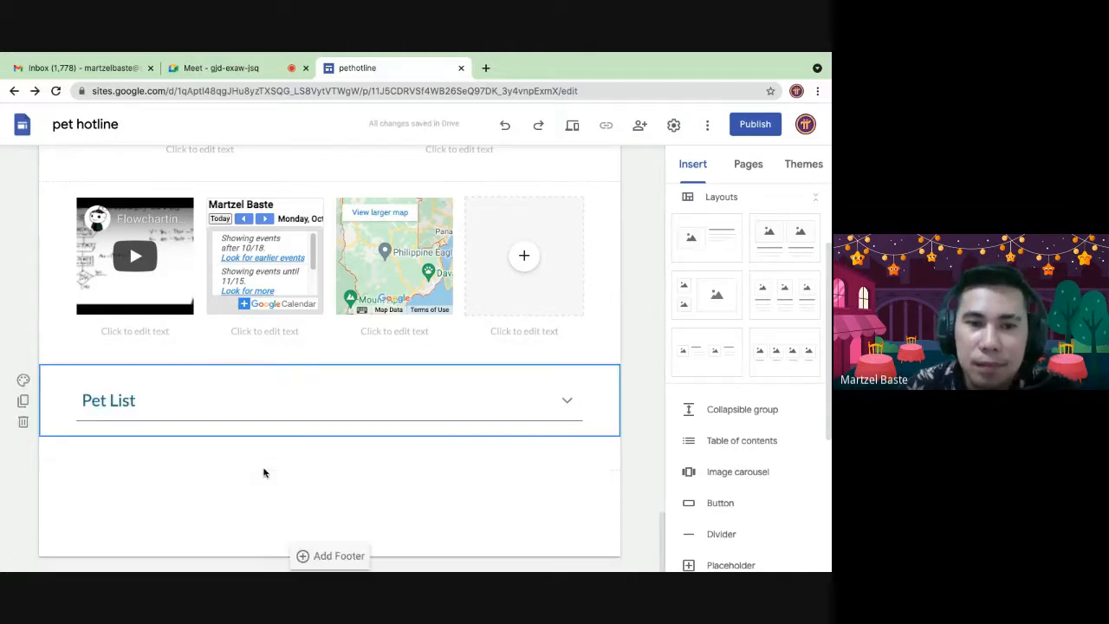
# Step: Expand the Pet List group, enter one name as its body text, and collapse the group again
pyautogui.click(566, 401)
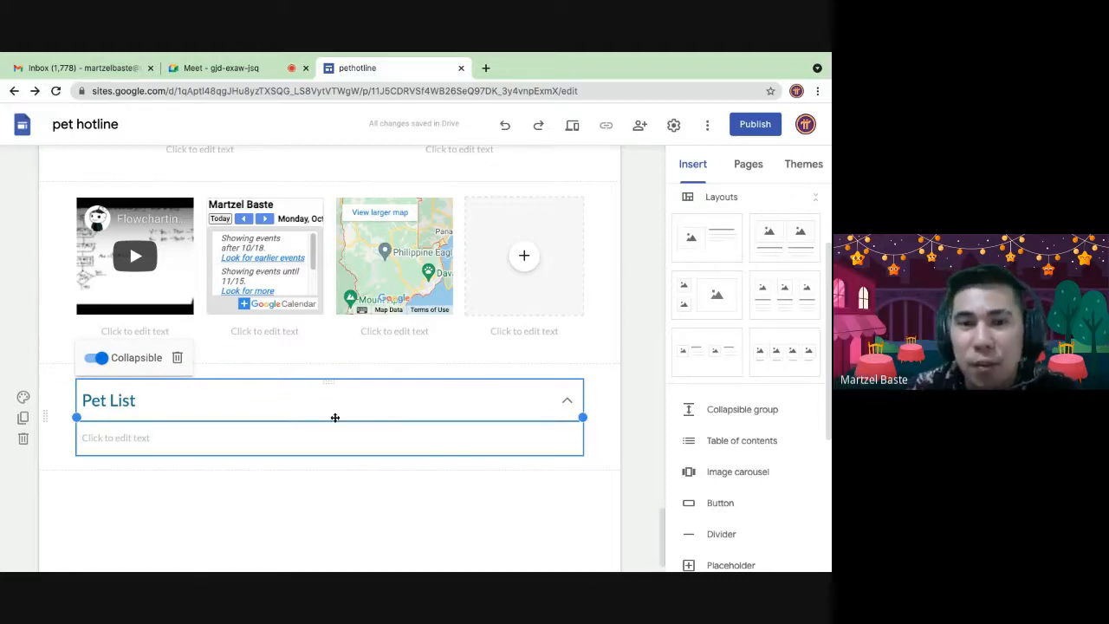
pyautogui.click(205, 442)
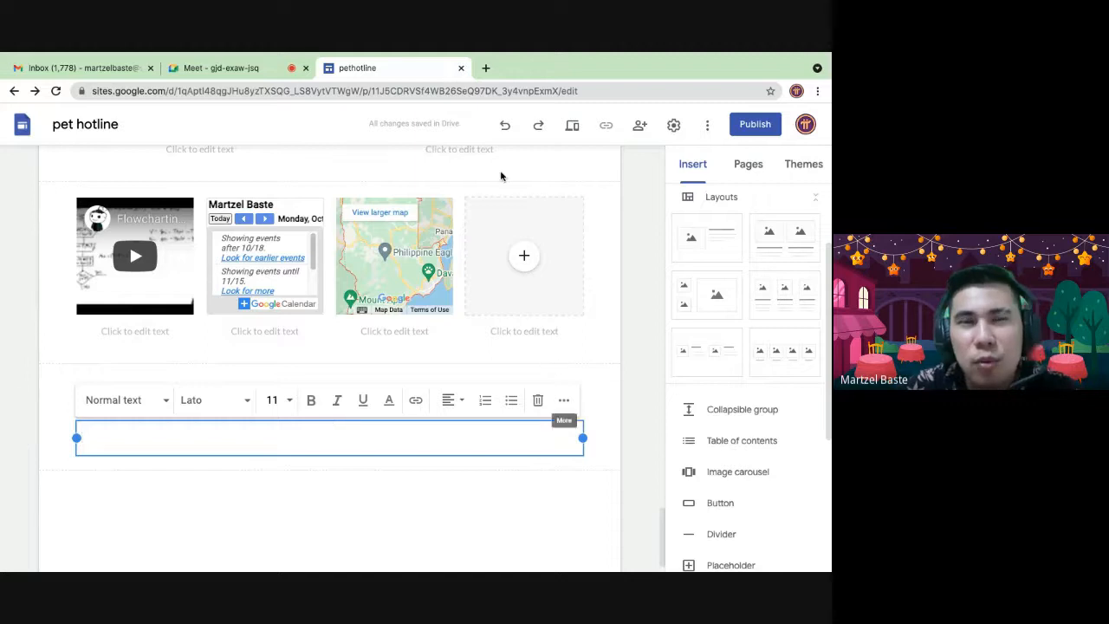
pyautogui.click(605, 396)
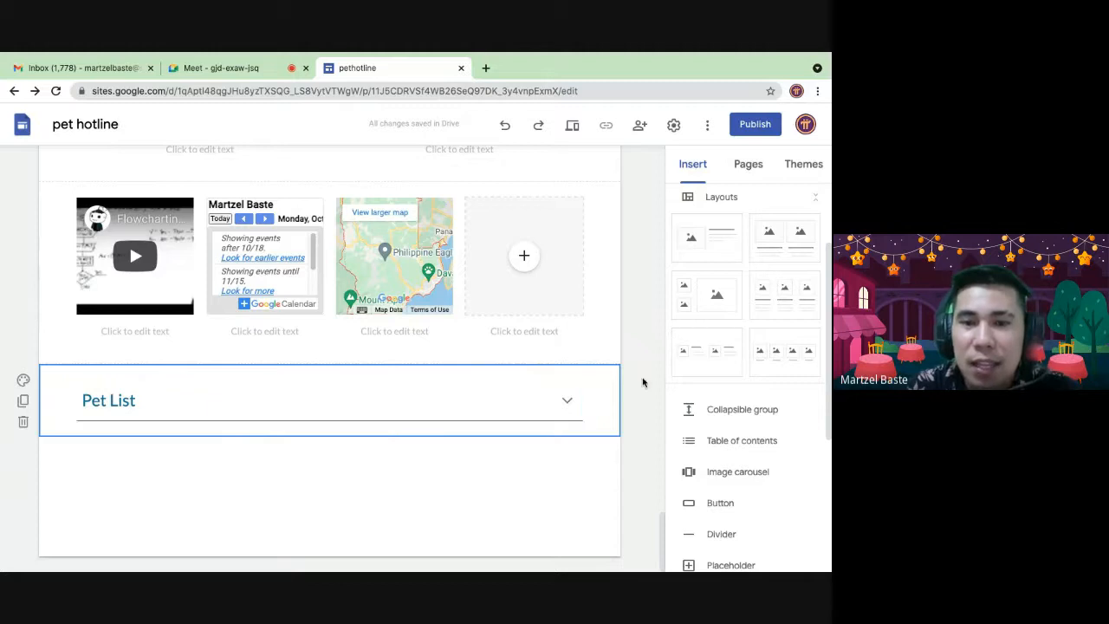
pyautogui.click(566, 400)
pyautogui.click(129, 429)
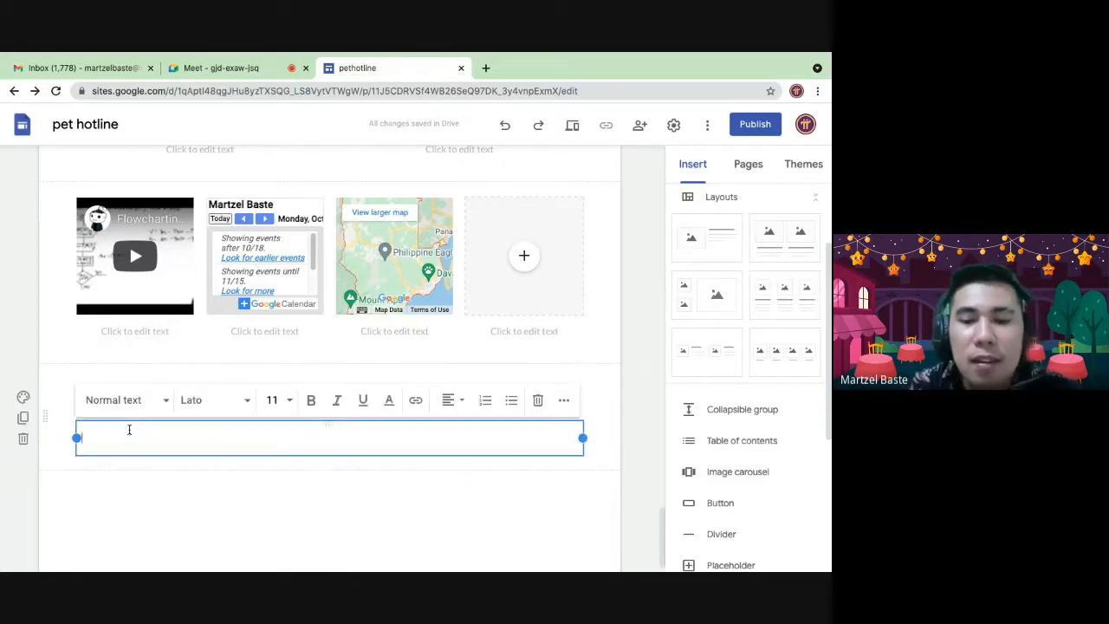
pyautogui.write('A')
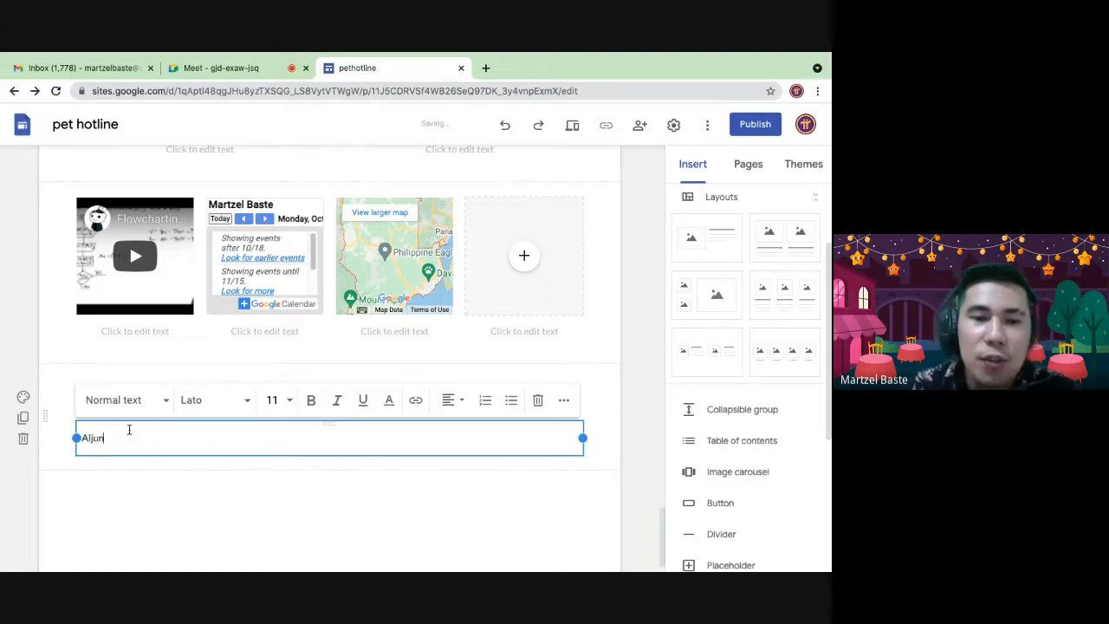
pyautogui.write('ljun')
pyautogui.press('Return')
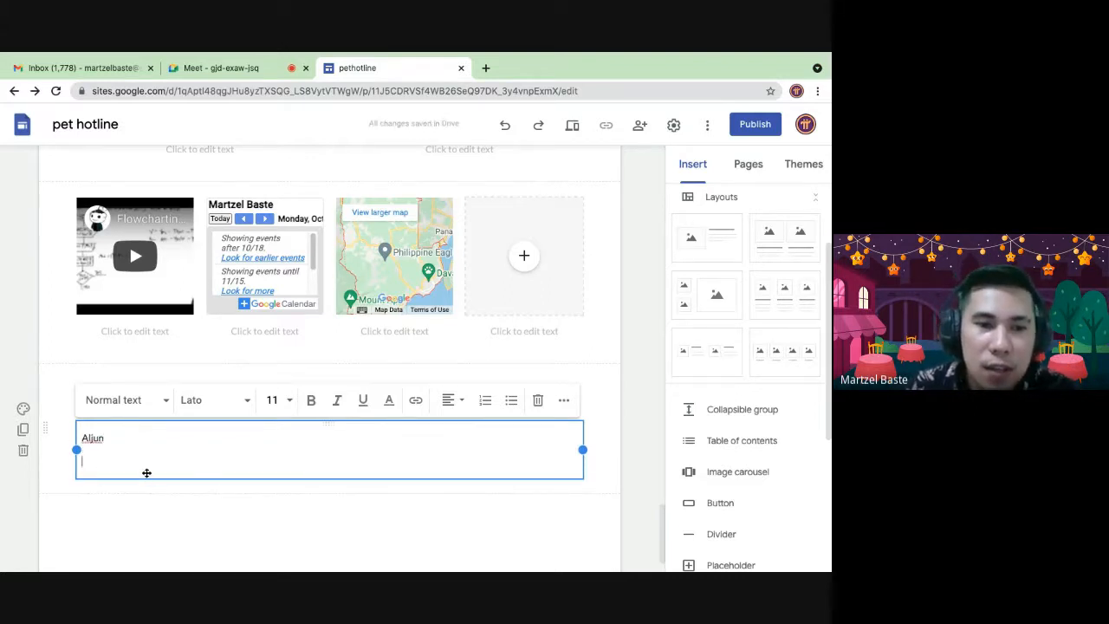
pyautogui.press('BackSpace')
pyautogui.click(104, 519)
pyautogui.click(196, 425)
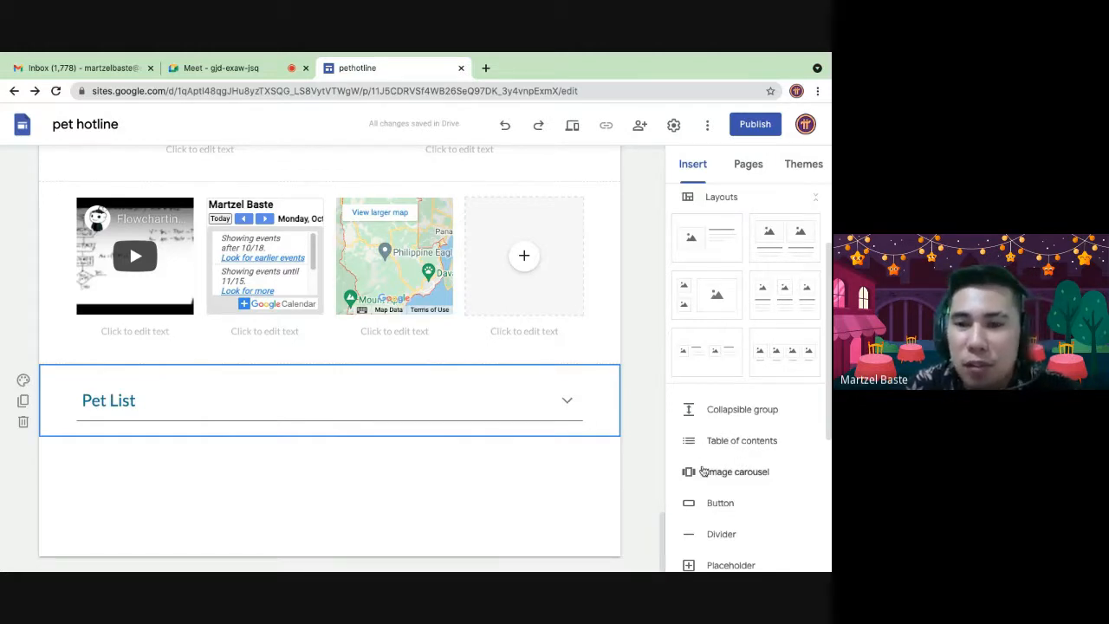
# Step: Start an image carousel and search Google images for "pet" to fill it
pyautogui.scroll(-2, 723, 476)
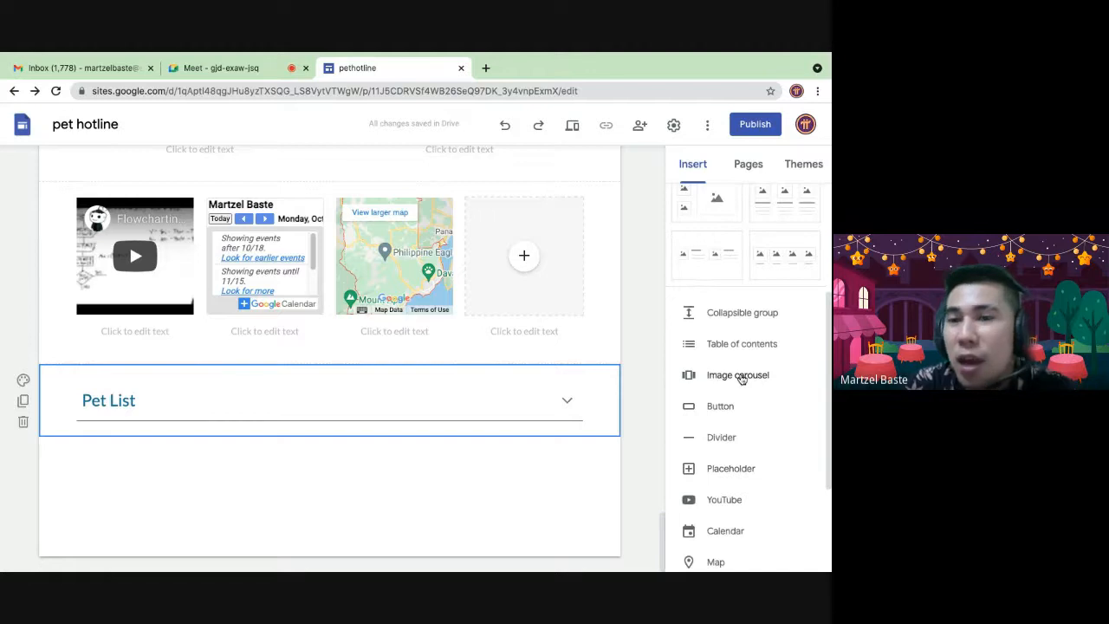
pyautogui.click(738, 375)
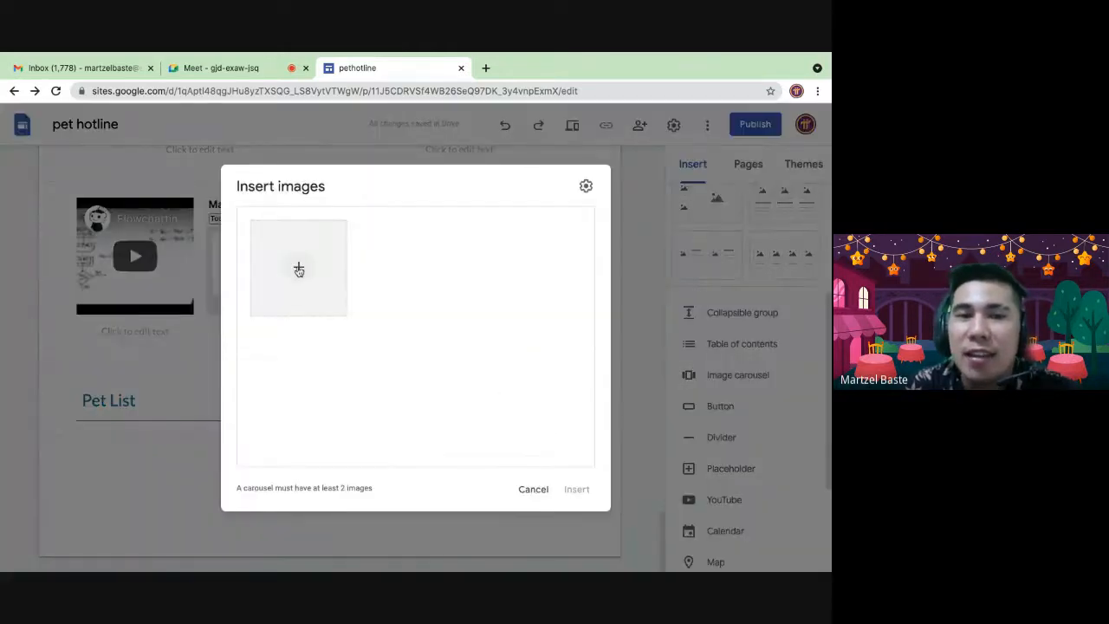
pyautogui.click(298, 270)
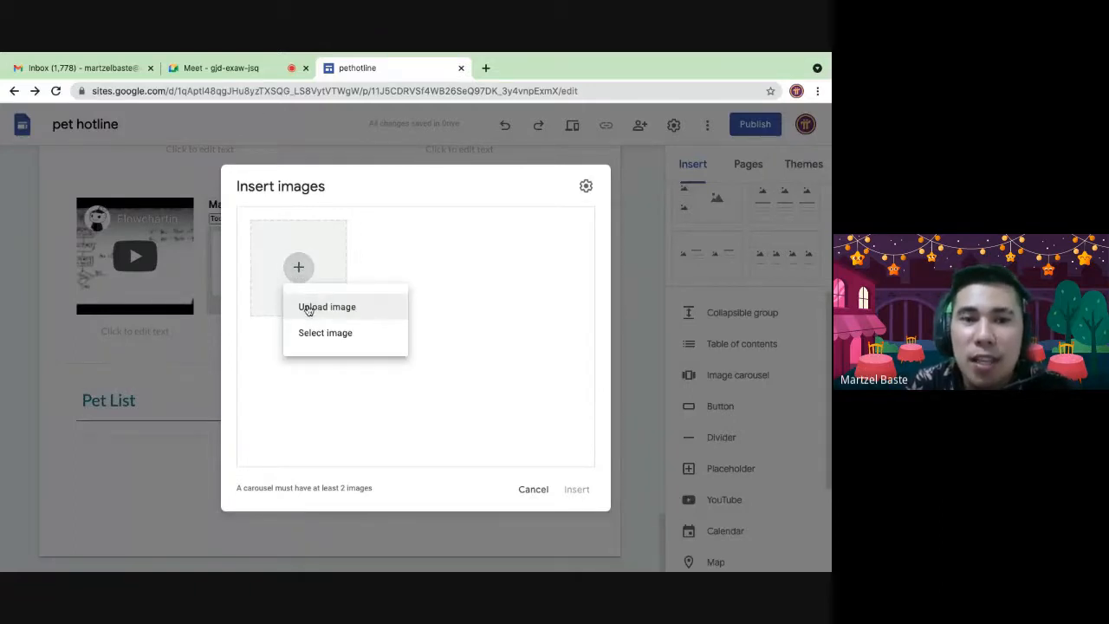
pyautogui.click(303, 338)
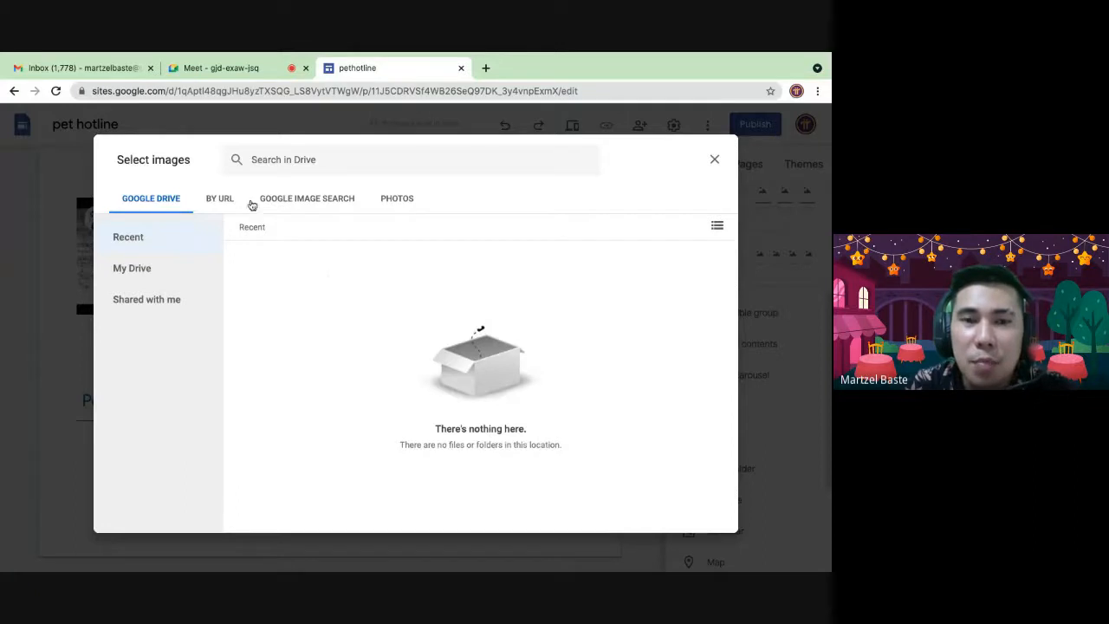
pyautogui.click(297, 200)
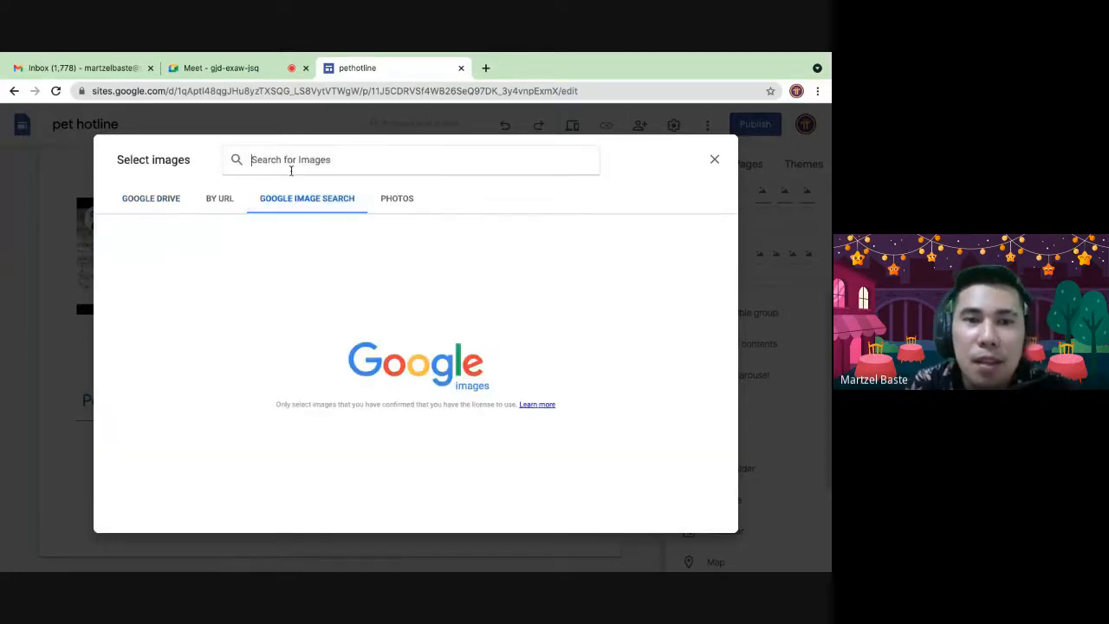
pyautogui.write('pet')
pyautogui.press('Return')
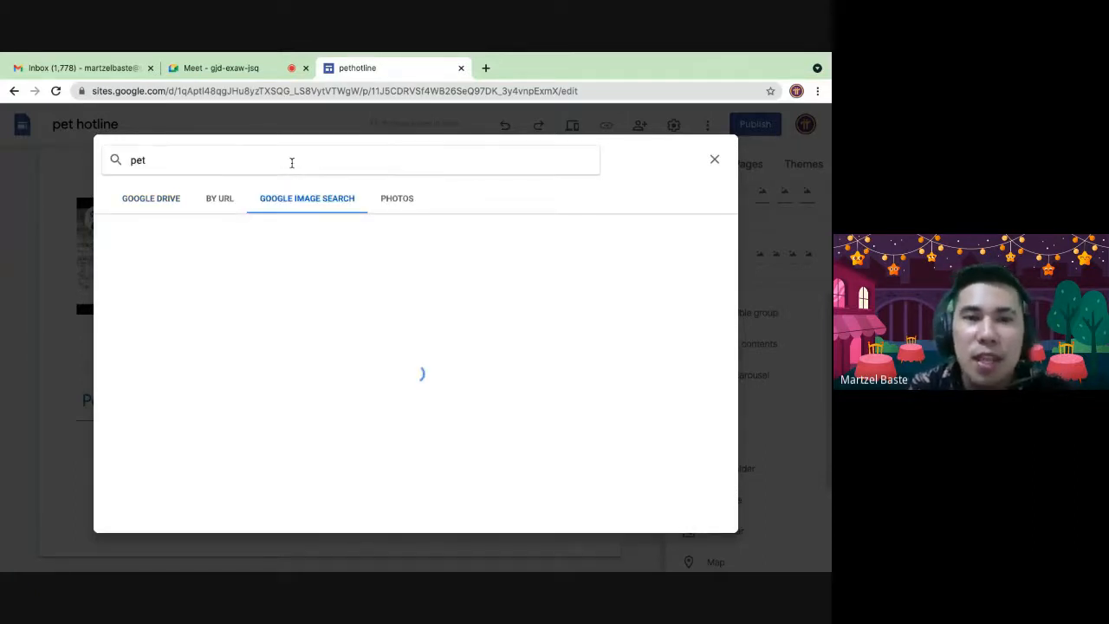
# Step: Select eight pet pictures from the image results and insert them as an image carousel below the Pet List group
pyautogui.click(195, 267)
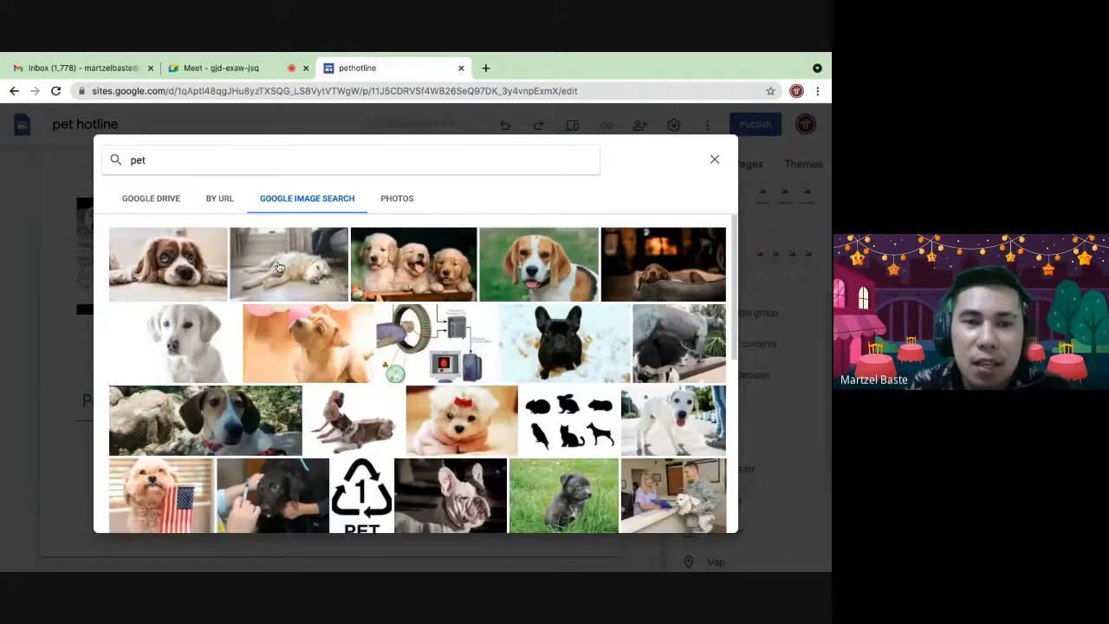
pyautogui.click(312, 268)
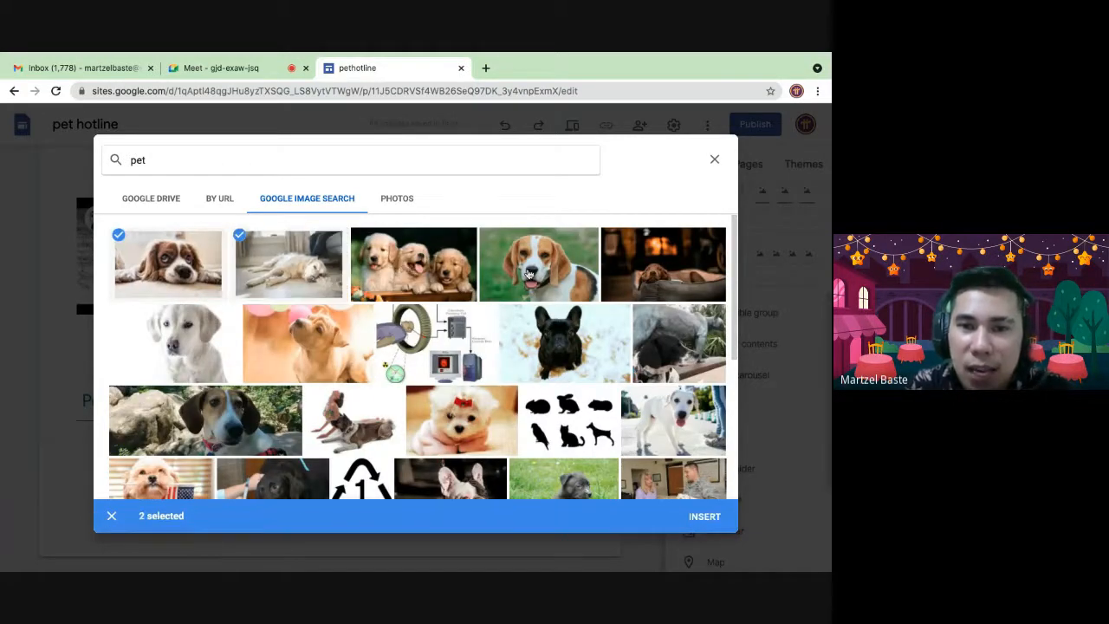
pyautogui.click(403, 271)
pyautogui.click(520, 277)
pyautogui.click(276, 320)
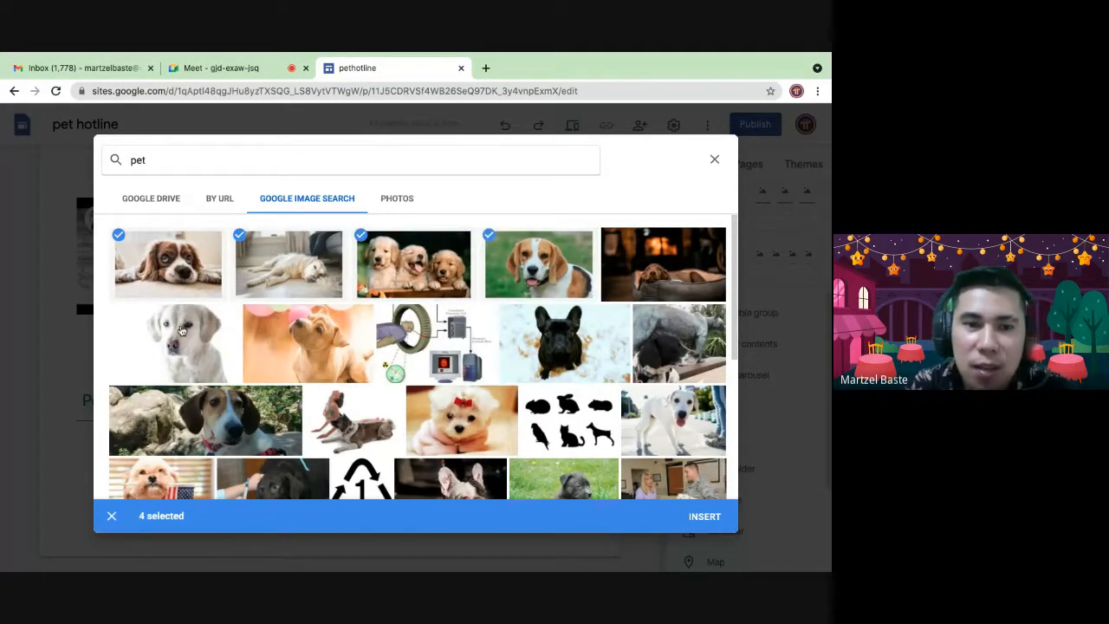
pyautogui.click(182, 332)
pyautogui.click(472, 411)
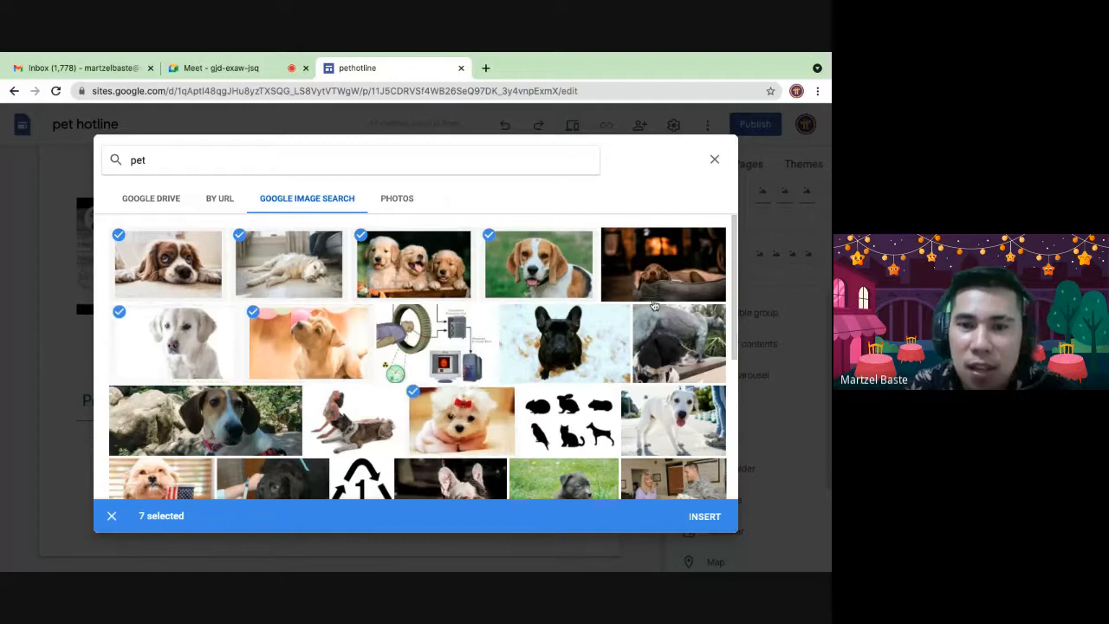
pyautogui.click(578, 322)
pyautogui.click(706, 520)
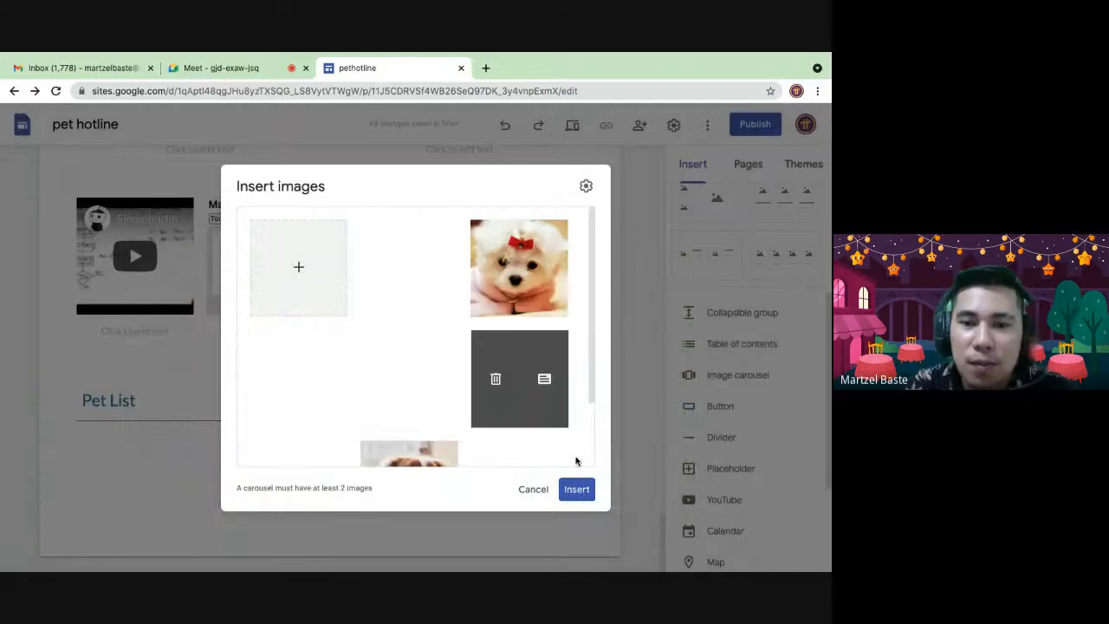
pyautogui.click(576, 489)
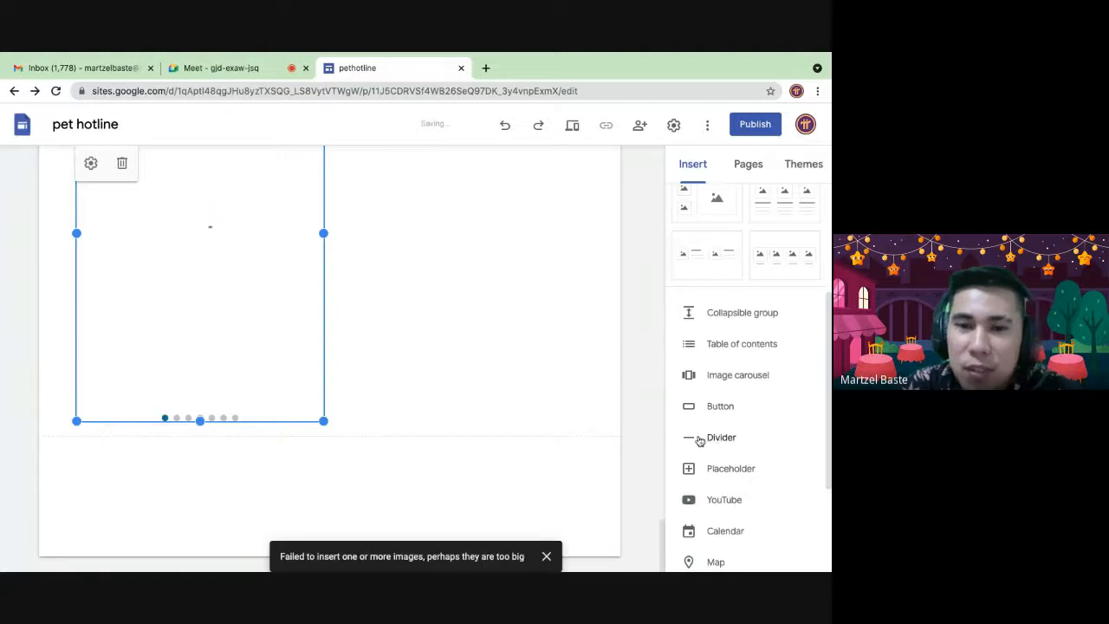
# Step: Add a divider below the image carousel
pyautogui.click(426, 484)
pyautogui.click(697, 436)
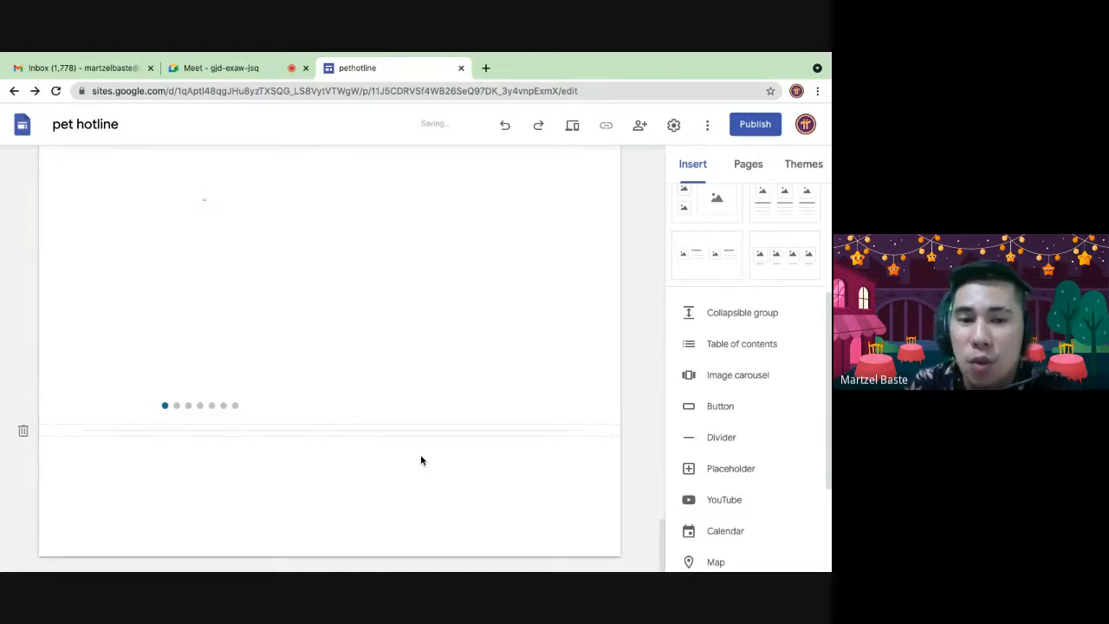
pyautogui.click(713, 408)
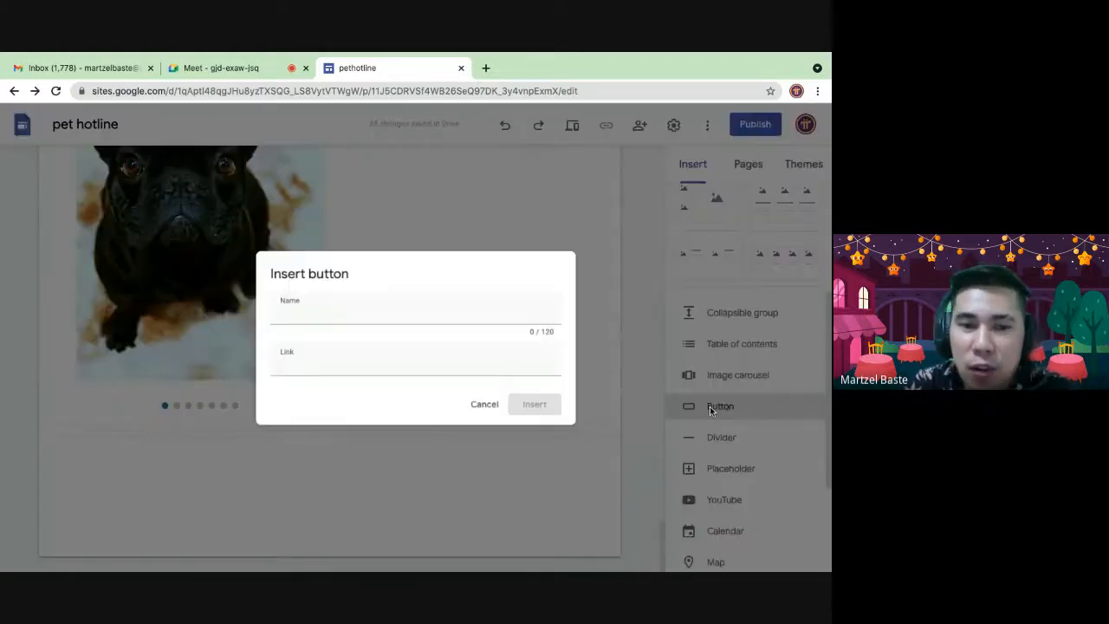
pyautogui.write('Click')
pyautogui.click(318, 382)
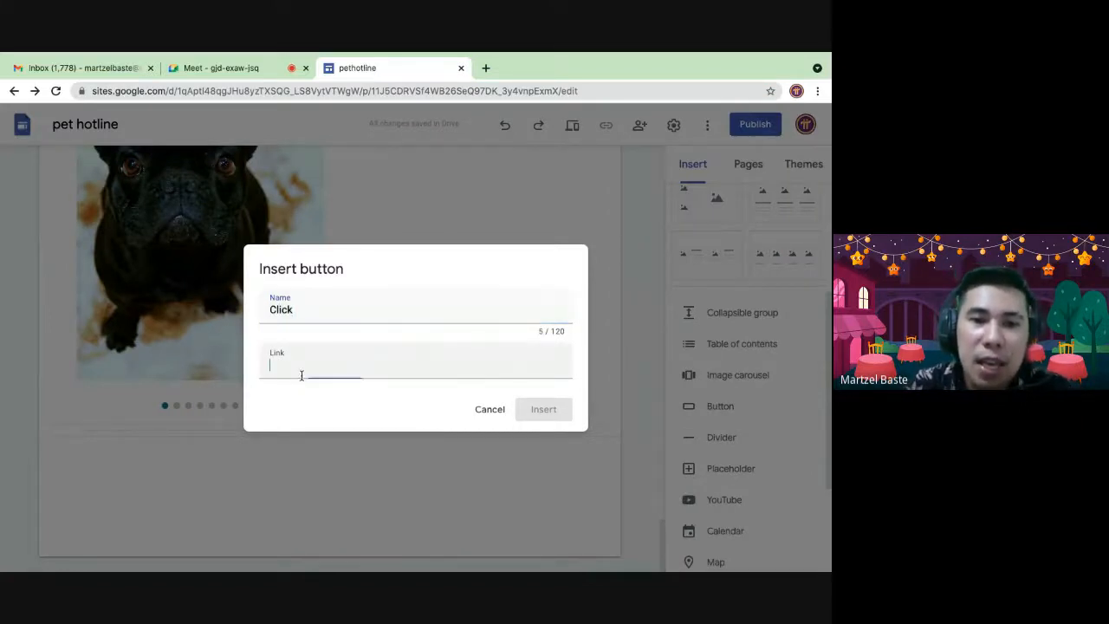
pyautogui.click(303, 309)
pyautogui.moveTo(241, 310); pyautogui.dragTo(226, 309)
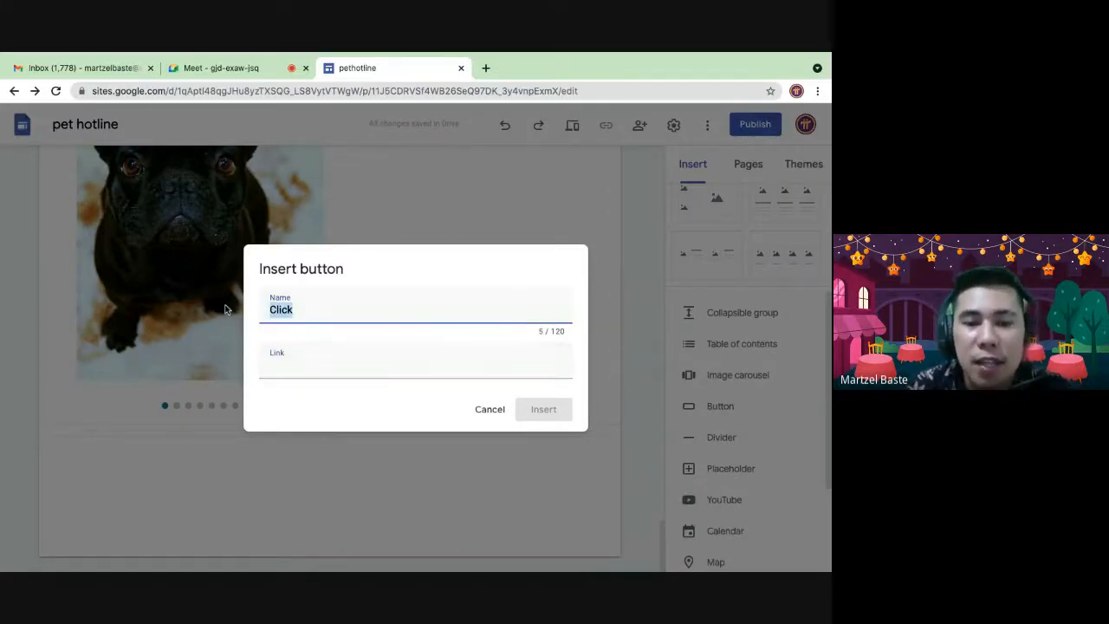
pyautogui.write('fa')
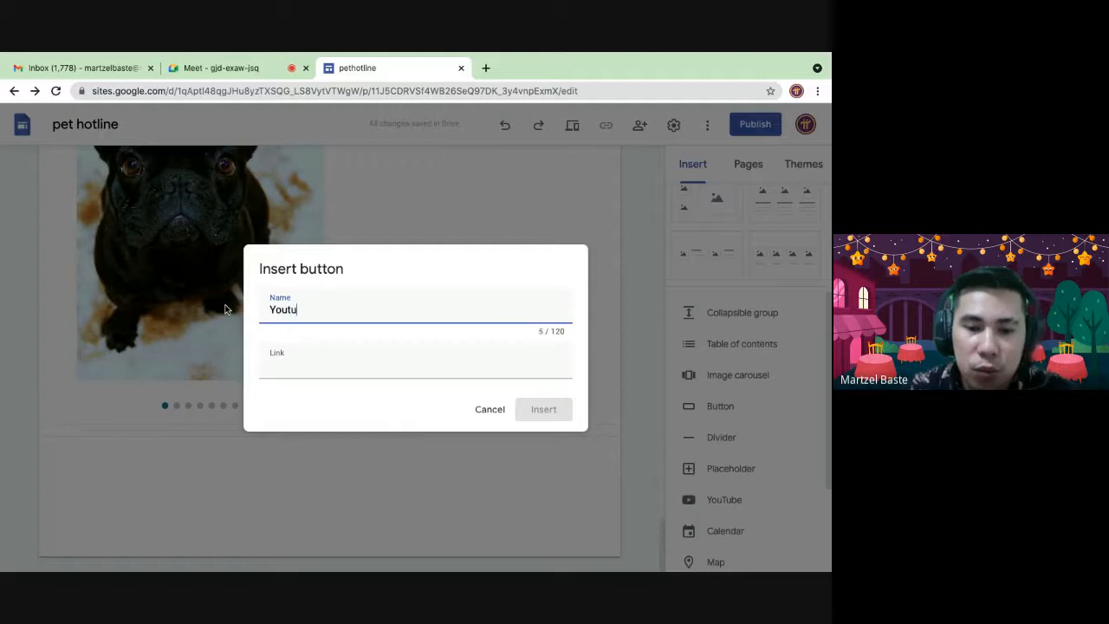
pyautogui.click(281, 364)
pyautogui.write('www.youtube.com')
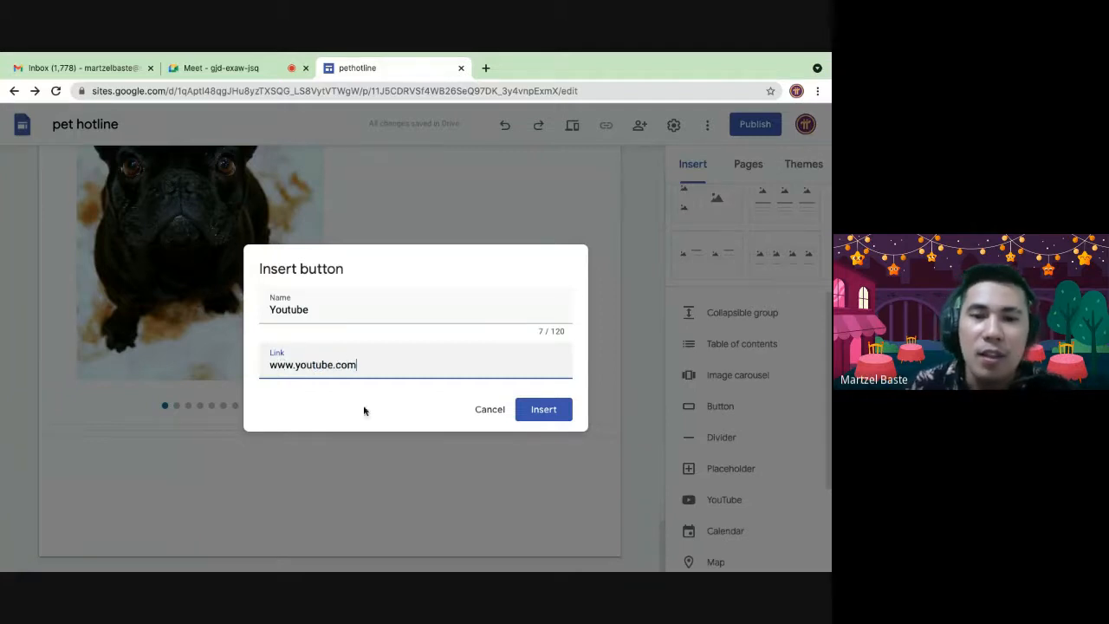
pyautogui.click(543, 409)
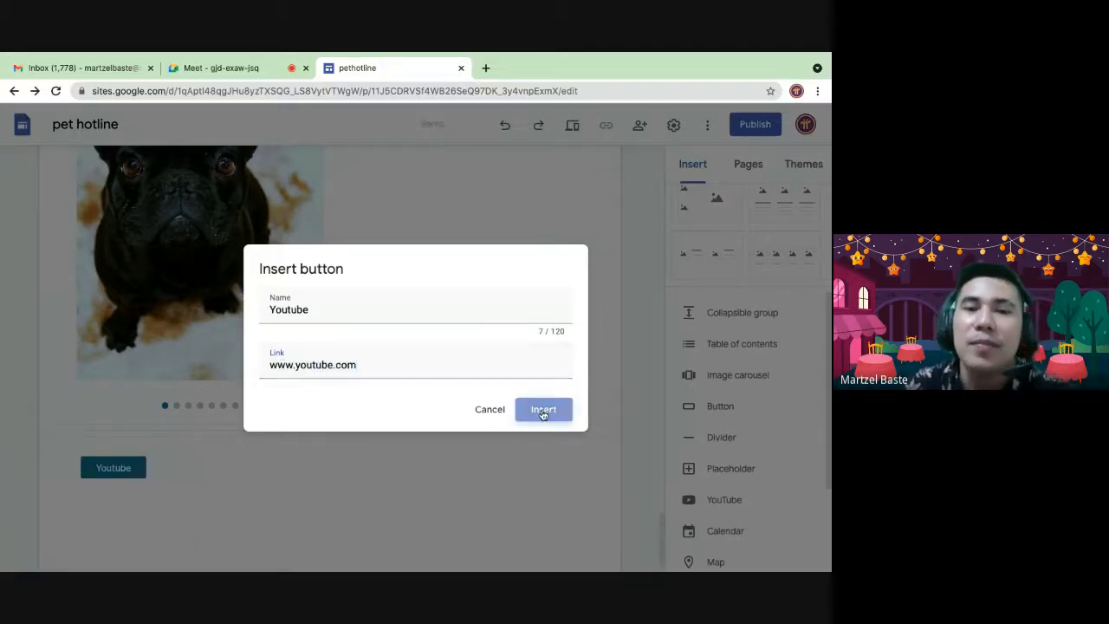
pyautogui.click(136, 424)
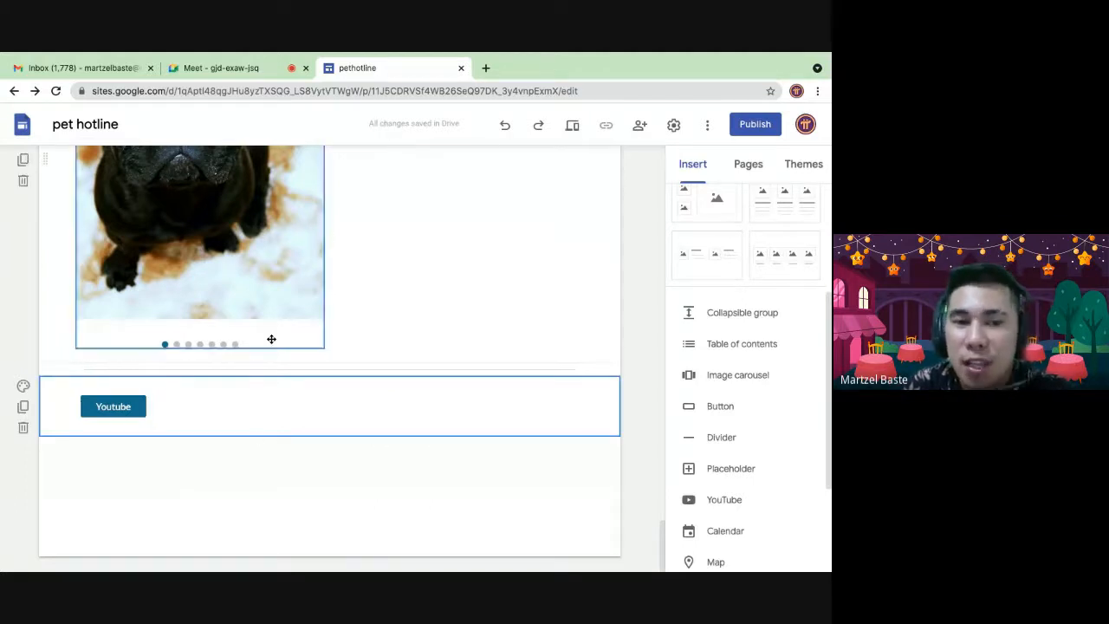
# Step: Browse the Google Slides and Google Sheets files available for insertion into the page
pyautogui.scroll(-2, 736, 472)
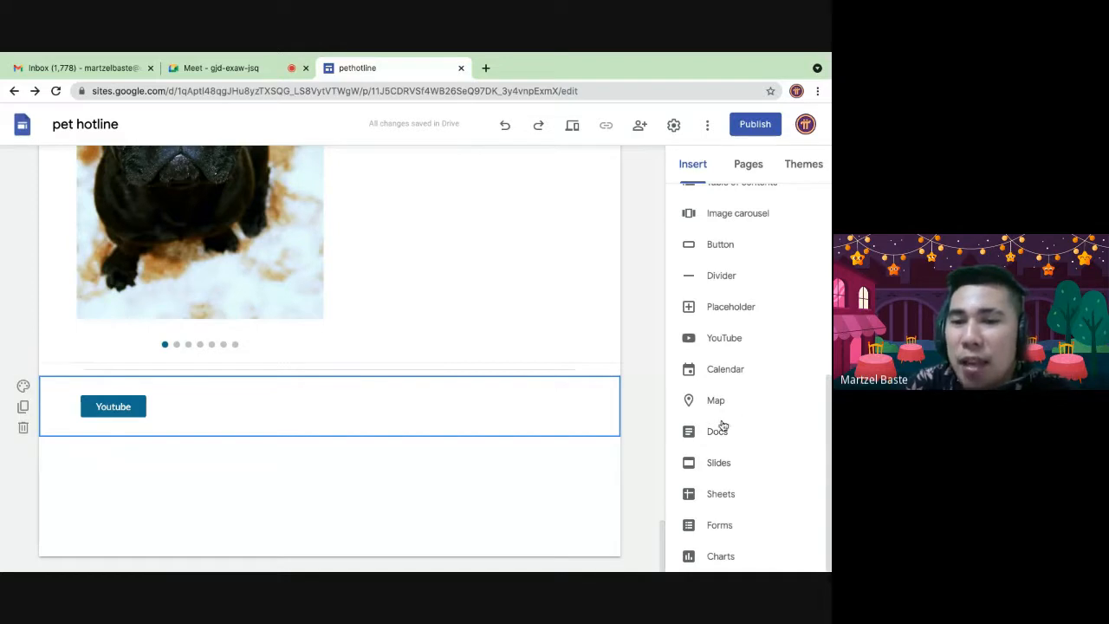
pyautogui.click(721, 464)
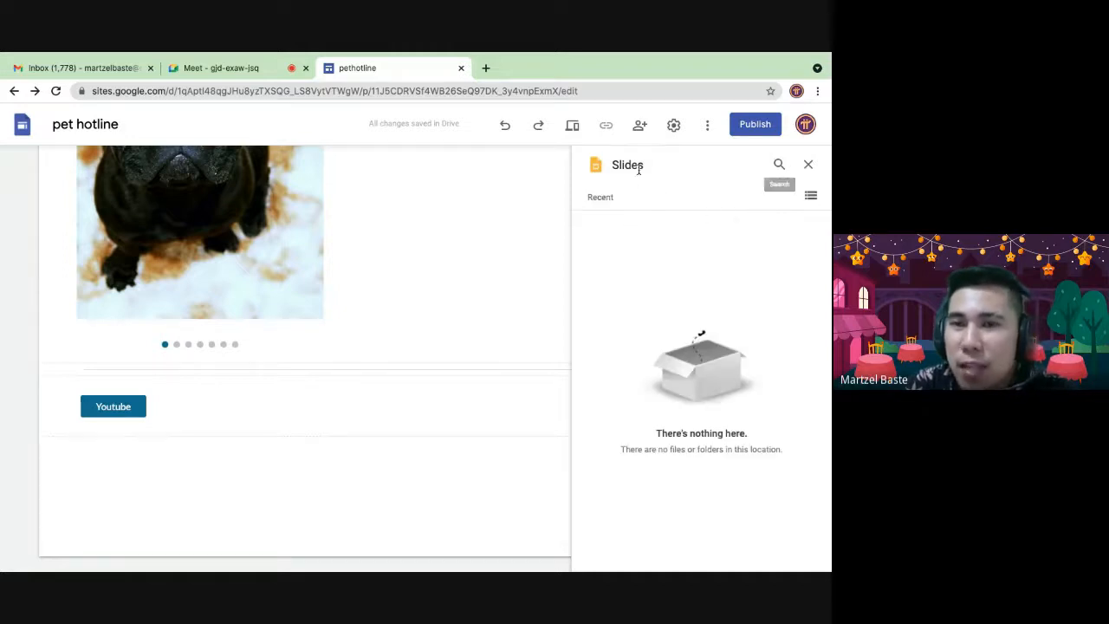
pyautogui.click(806, 166)
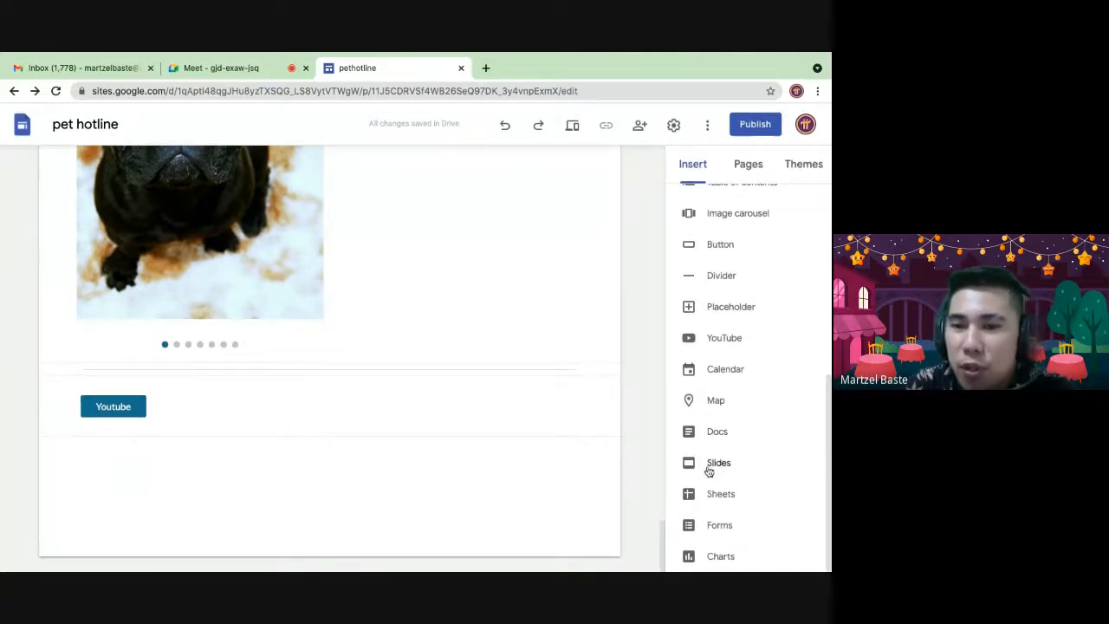
pyautogui.click(727, 497)
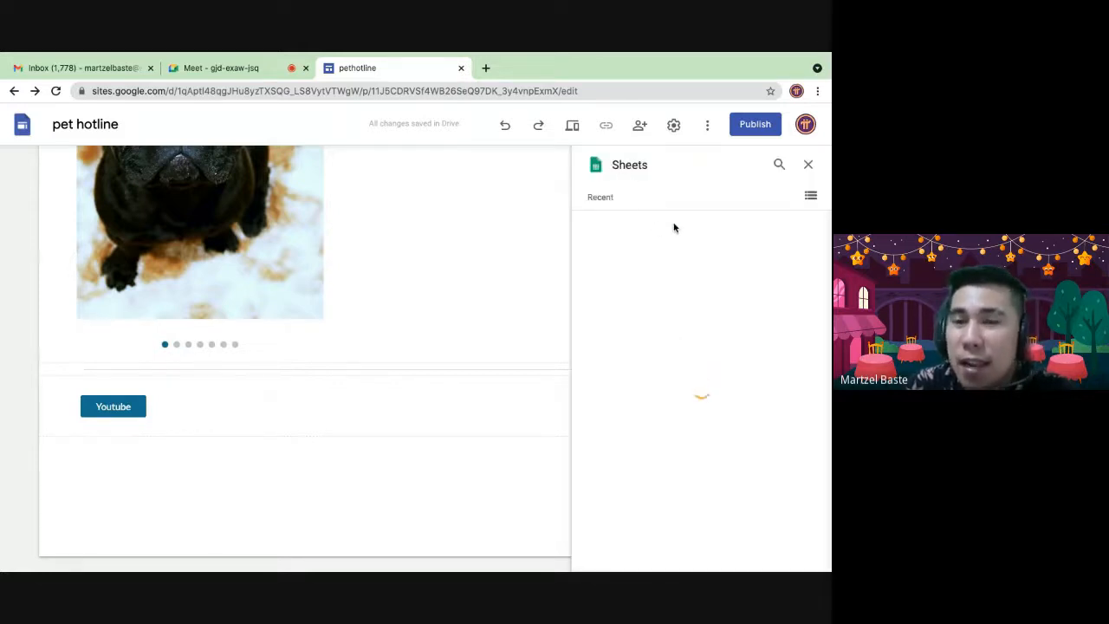
pyautogui.scroll(-5, 653, 316)
pyautogui.scroll(-5, 653, 308)
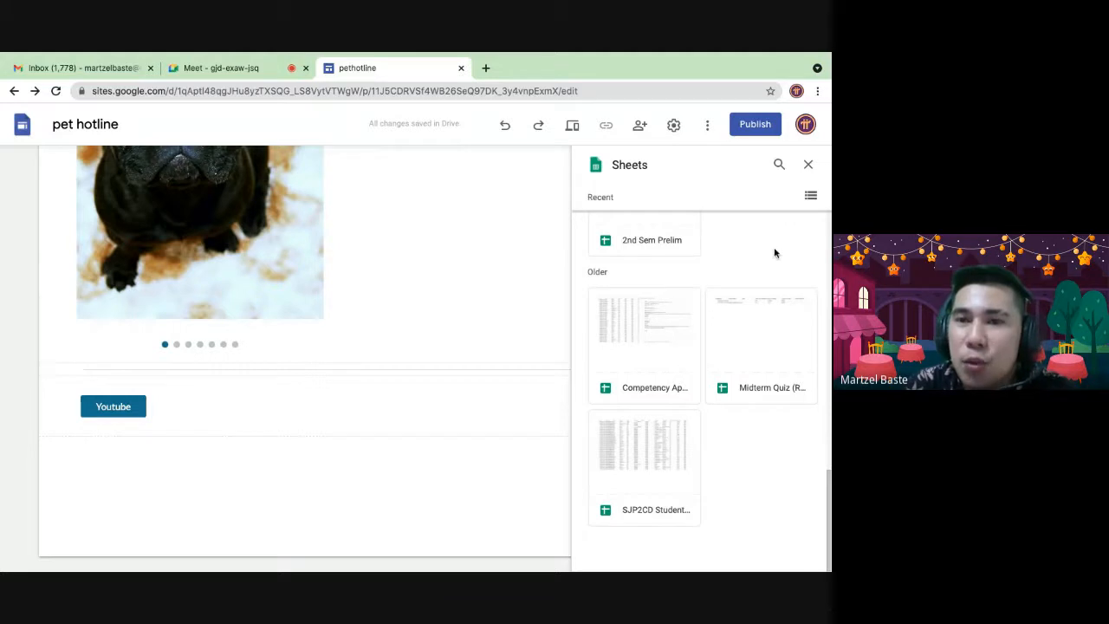
pyautogui.click(808, 164)
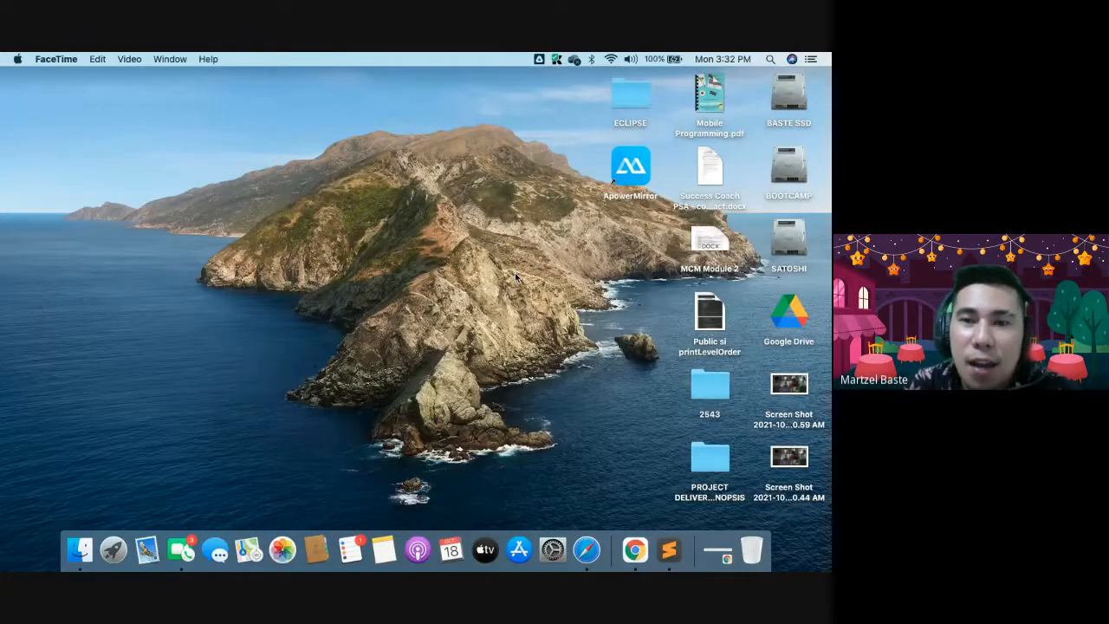
pyautogui.hotkey('ctrl', 'Right')
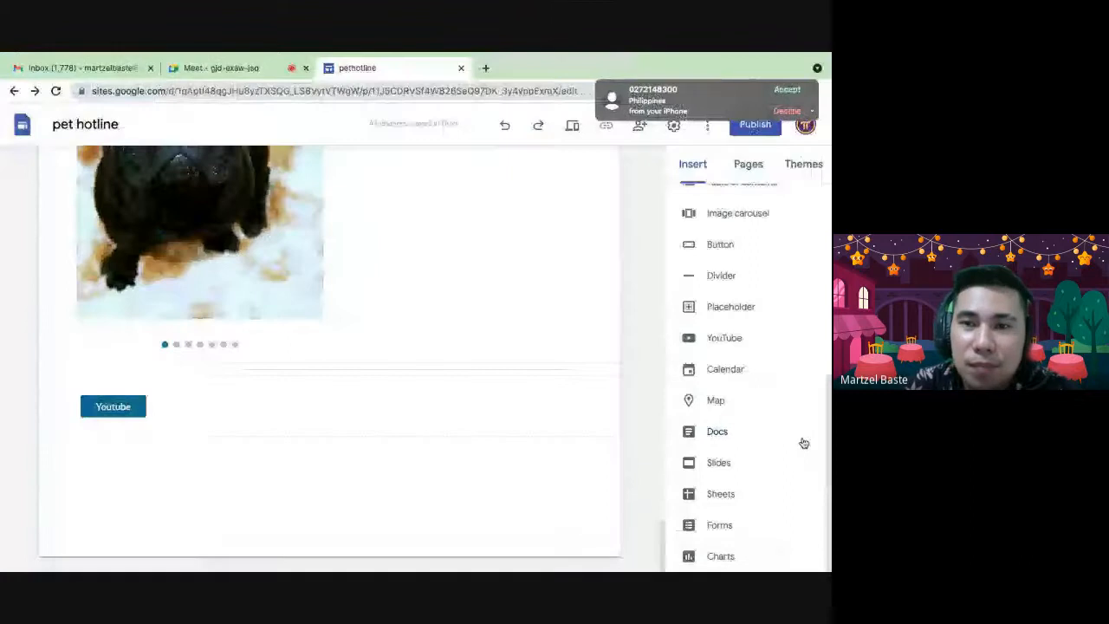
pyautogui.click(788, 111)
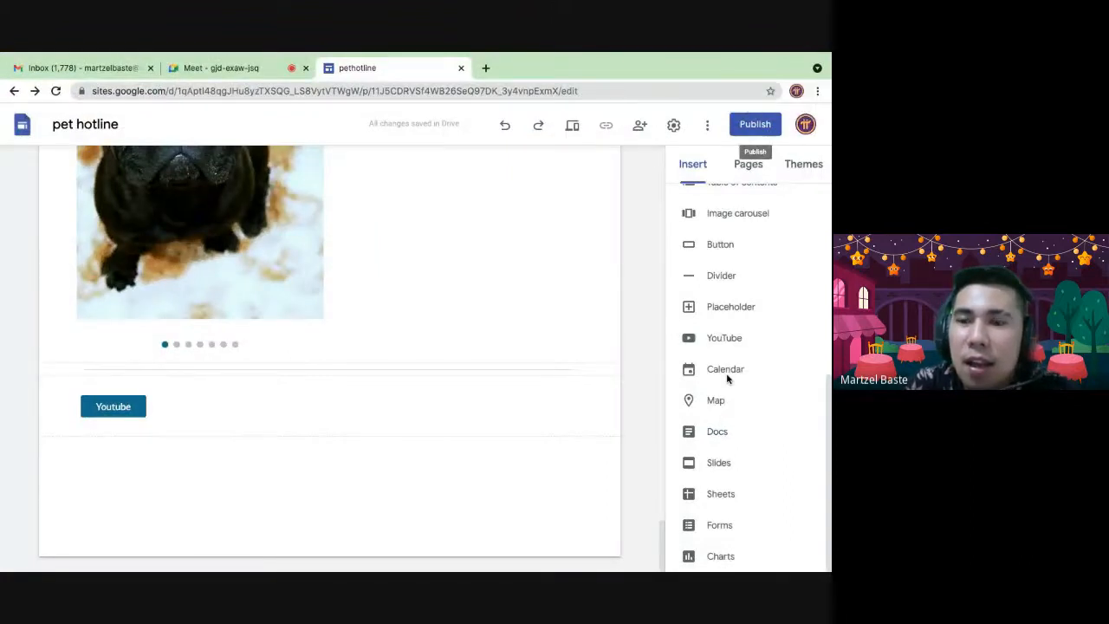
# Step: Show the site's page list and review the Home page content from the header down to the Youtube button
pyautogui.click(750, 165)
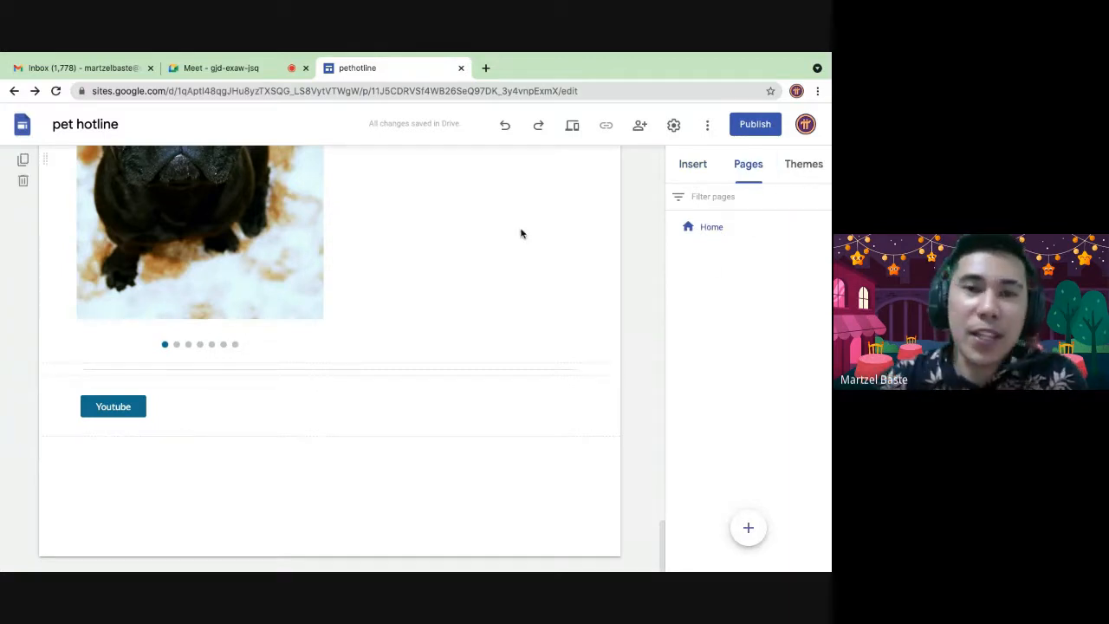
pyautogui.scroll(20, 512, 233)
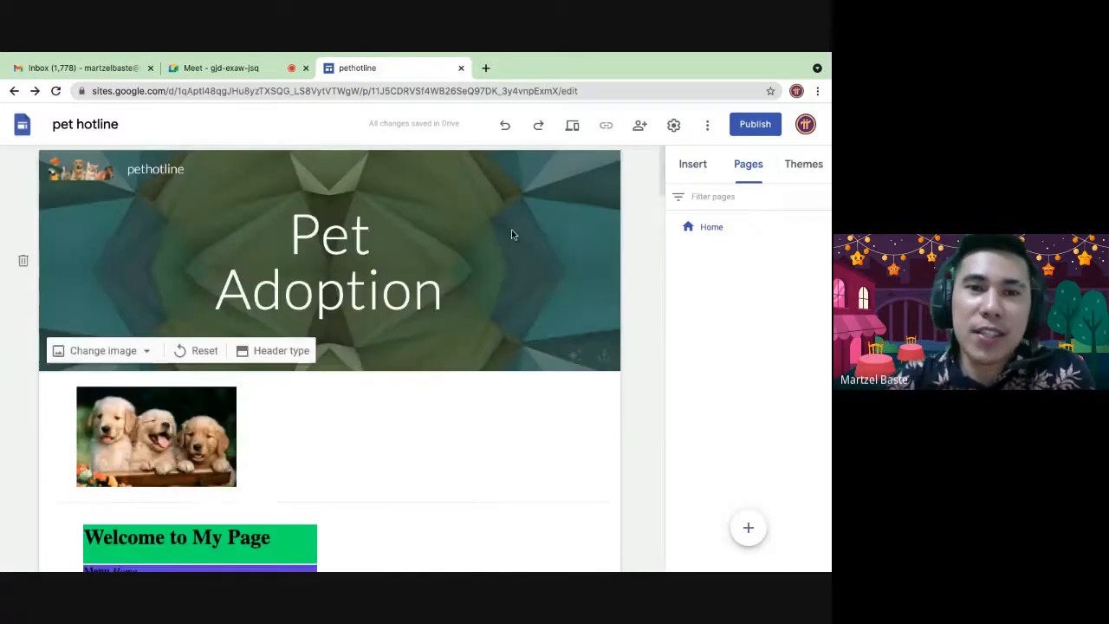
pyautogui.scroll(-15, 421, 225)
pyautogui.scroll(-2, 421, 226)
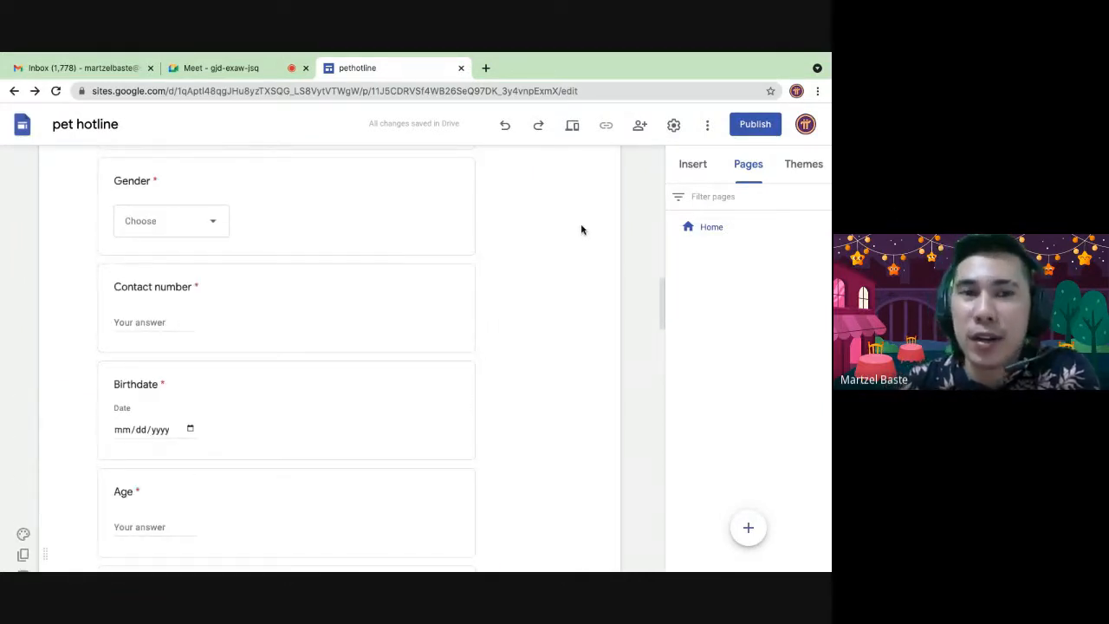
pyautogui.scroll(15, 581, 230)
pyautogui.scroll(-19, 268, 237)
pyautogui.scroll(-15, 251, 364)
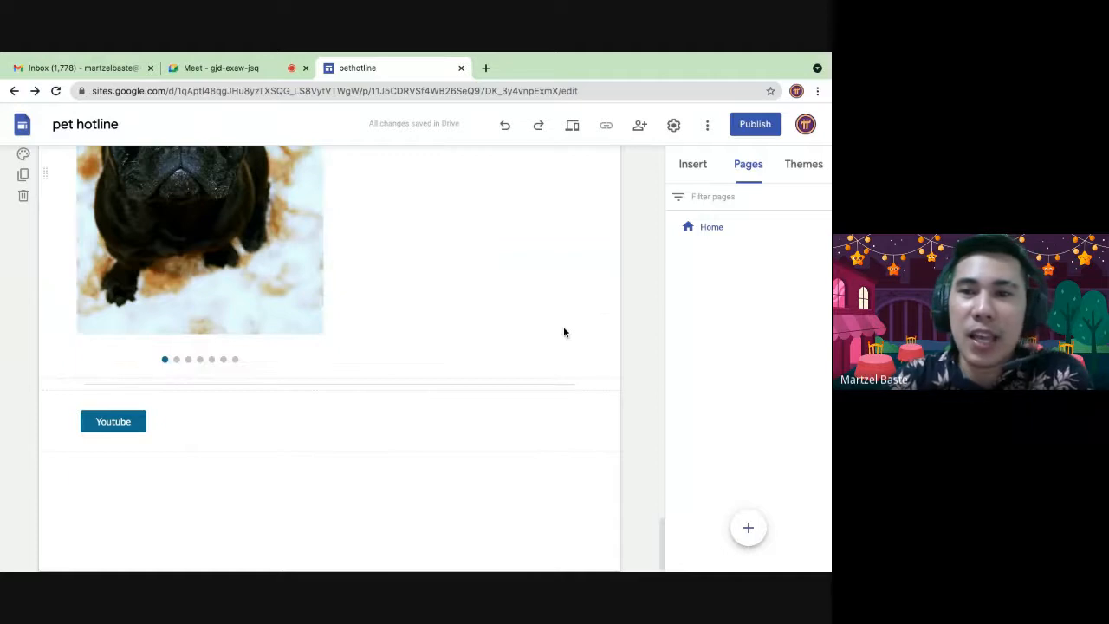
pyautogui.scroll(12, 656, 255)
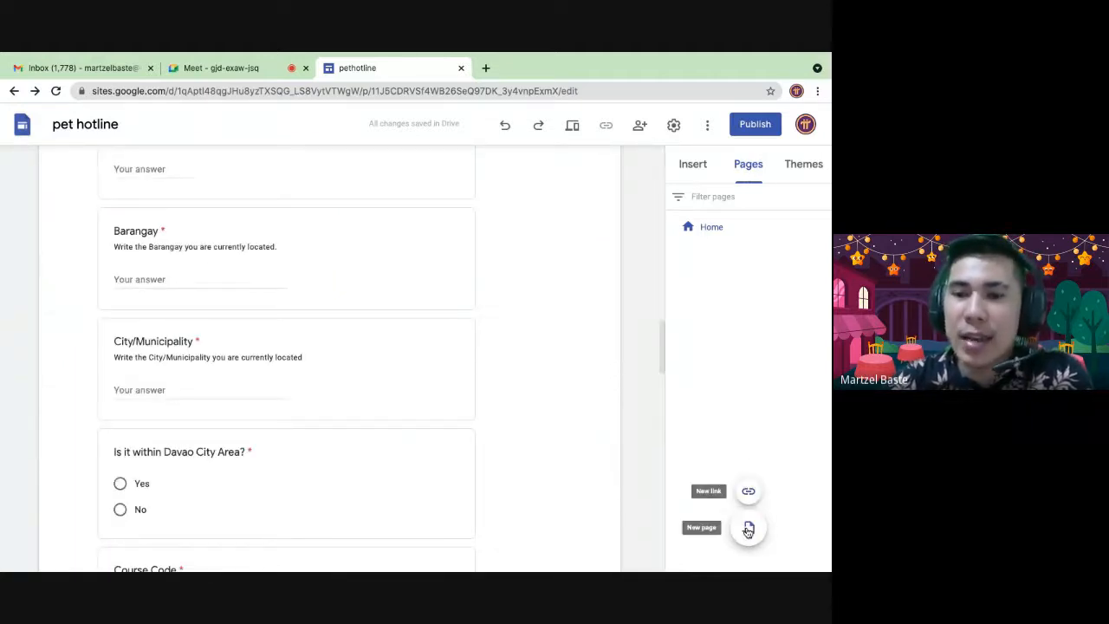
# Step: Add two new pages to the site named Profile and Gallery
pyautogui.click(747, 530)
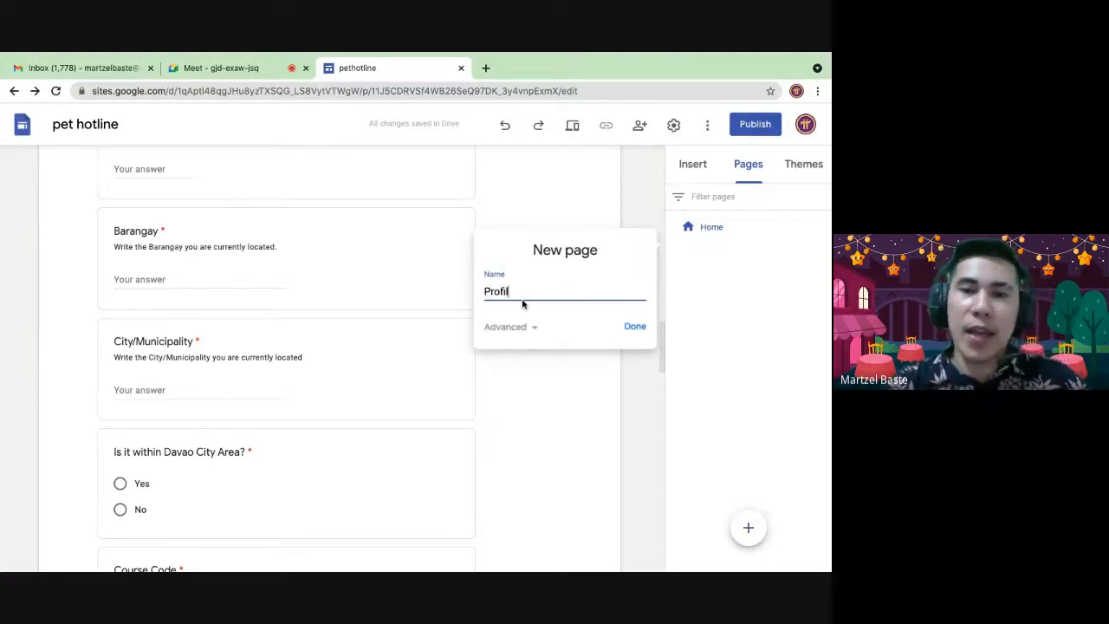
pyautogui.click(534, 329)
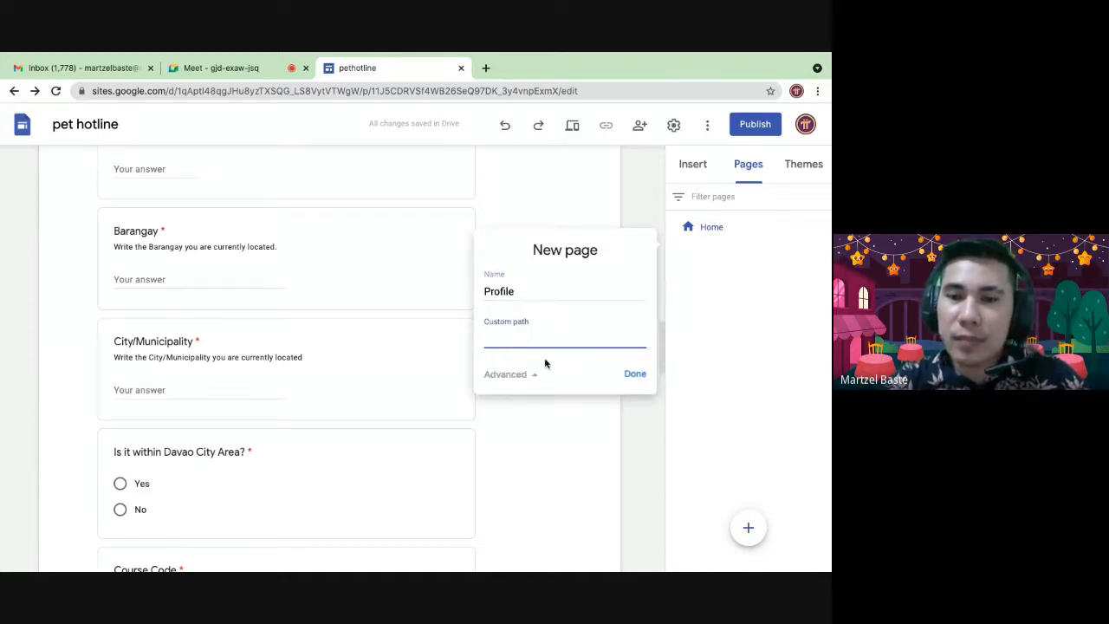
pyautogui.click(634, 373)
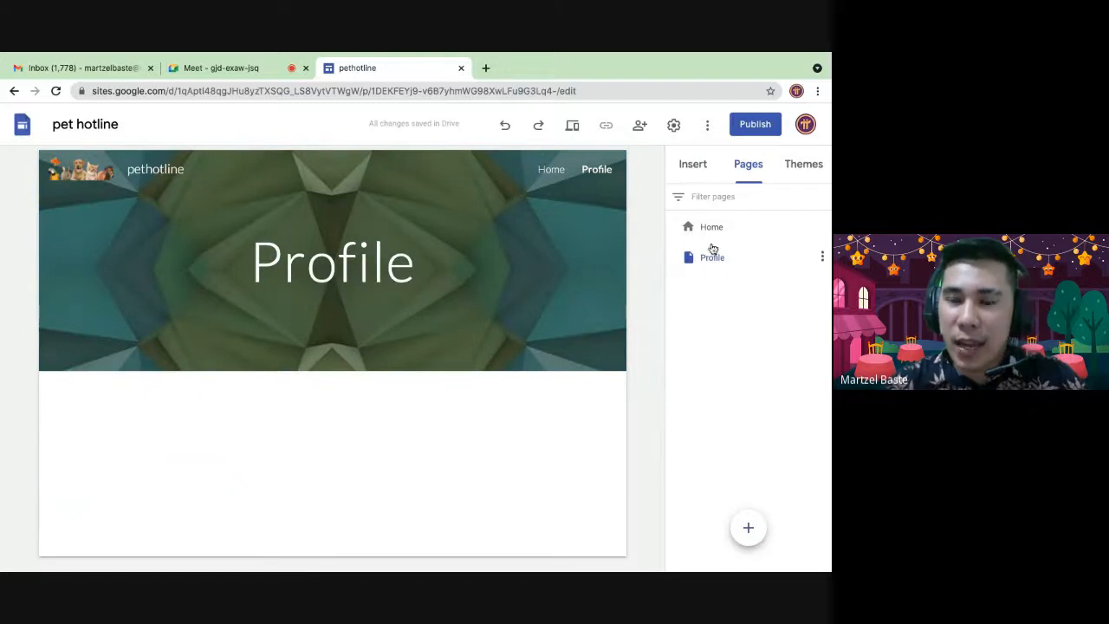
pyautogui.click(749, 527)
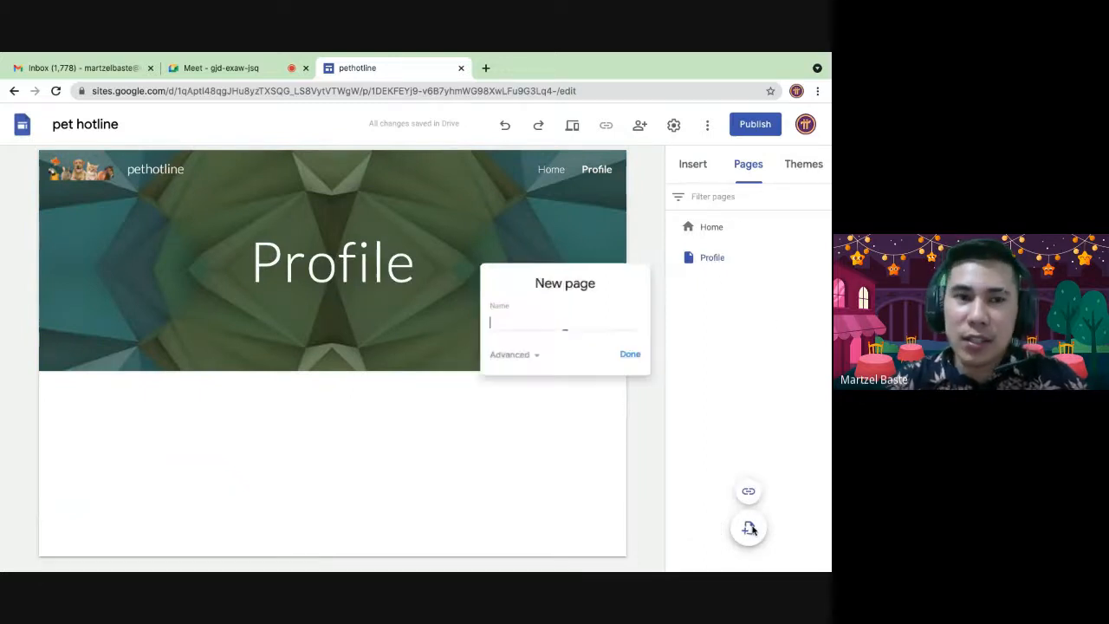
pyautogui.write('Ab')
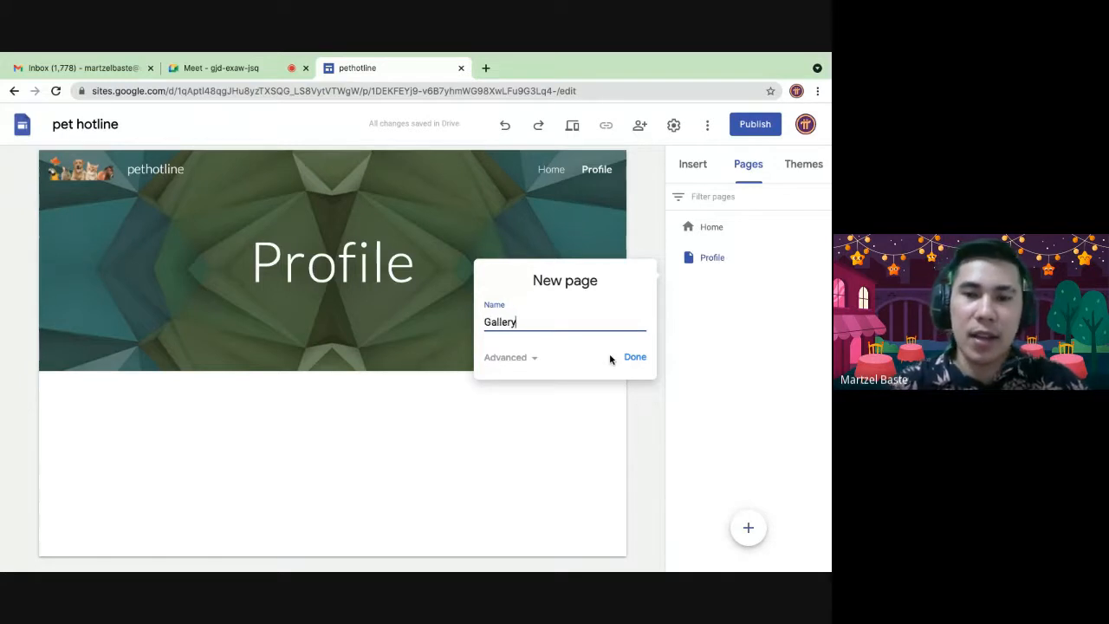
pyautogui.click(634, 358)
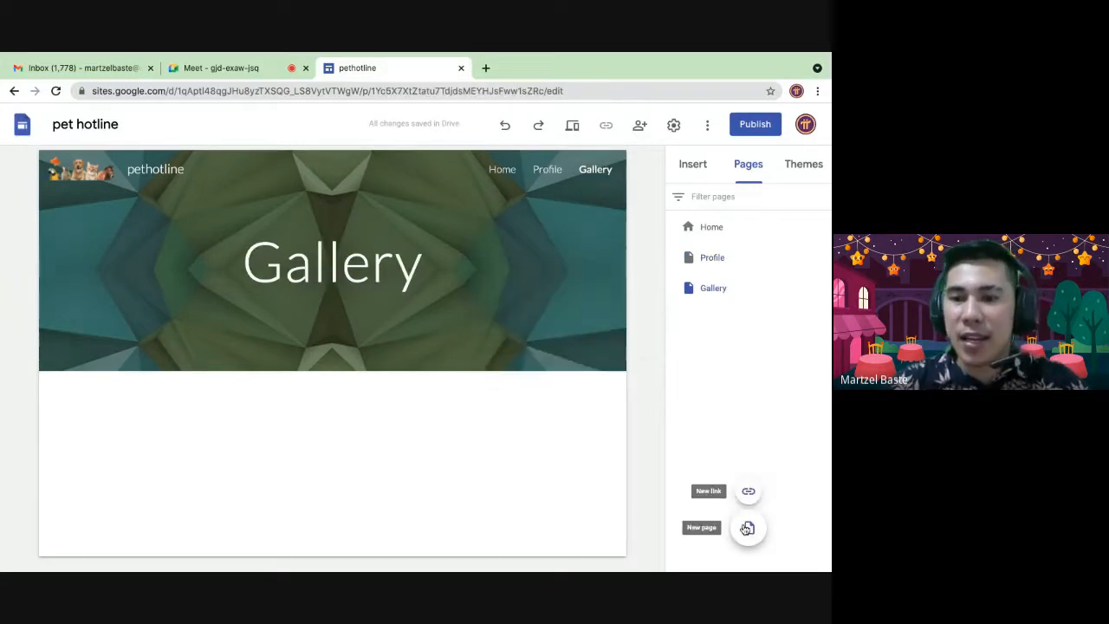
# Step: Add two more pages to the site named Adoption and About Us
pyautogui.click(746, 529)
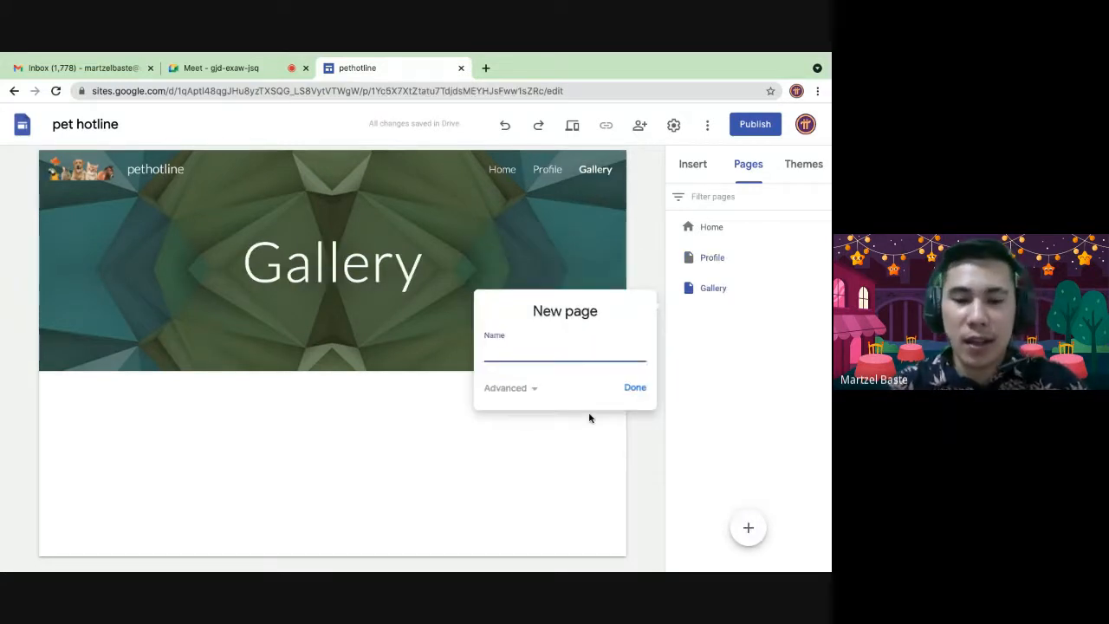
pyautogui.write('Adoption')
pyautogui.click(635, 388)
pyautogui.click(746, 527)
pyautogui.write('About Us')
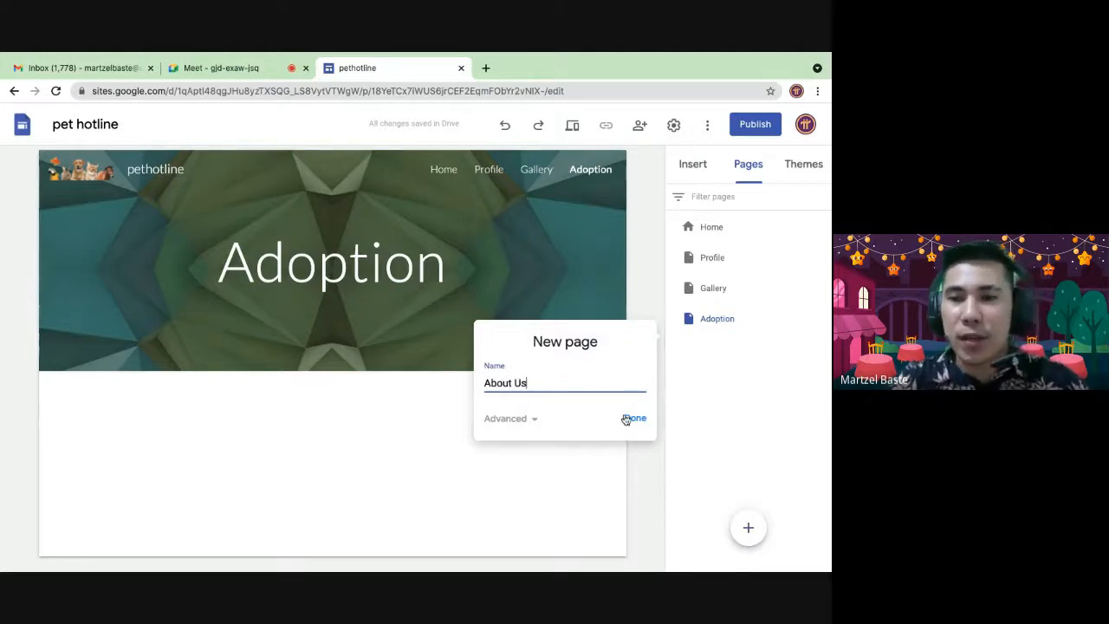
pyautogui.click(631, 416)
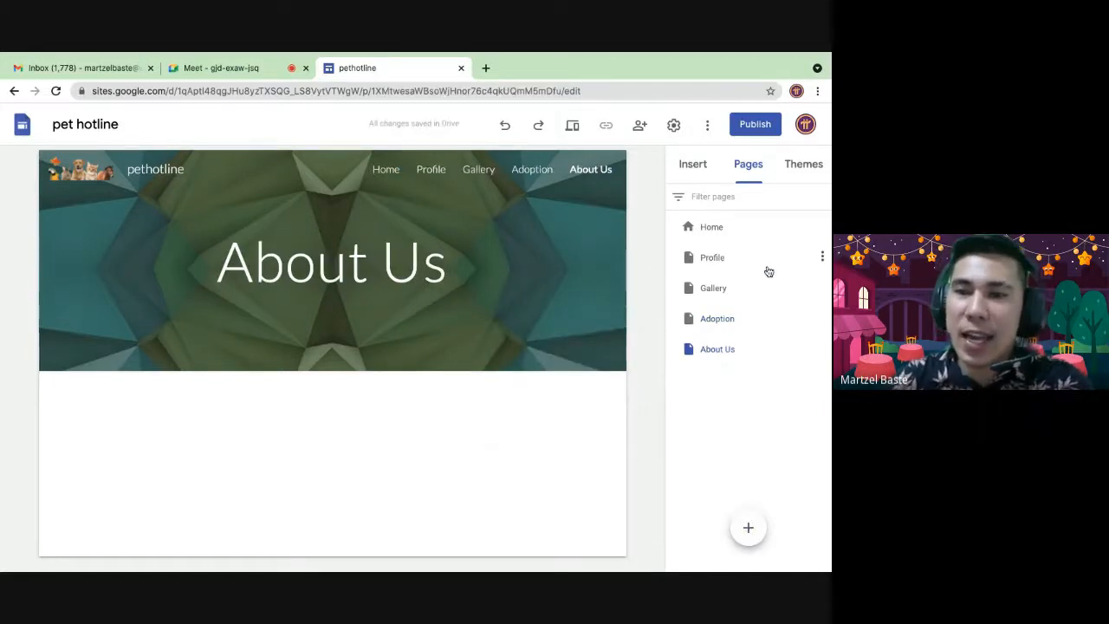
# Step: Examine the management options available for the Profile page, dismissing the incoming call notification
pyautogui.click(822, 258)
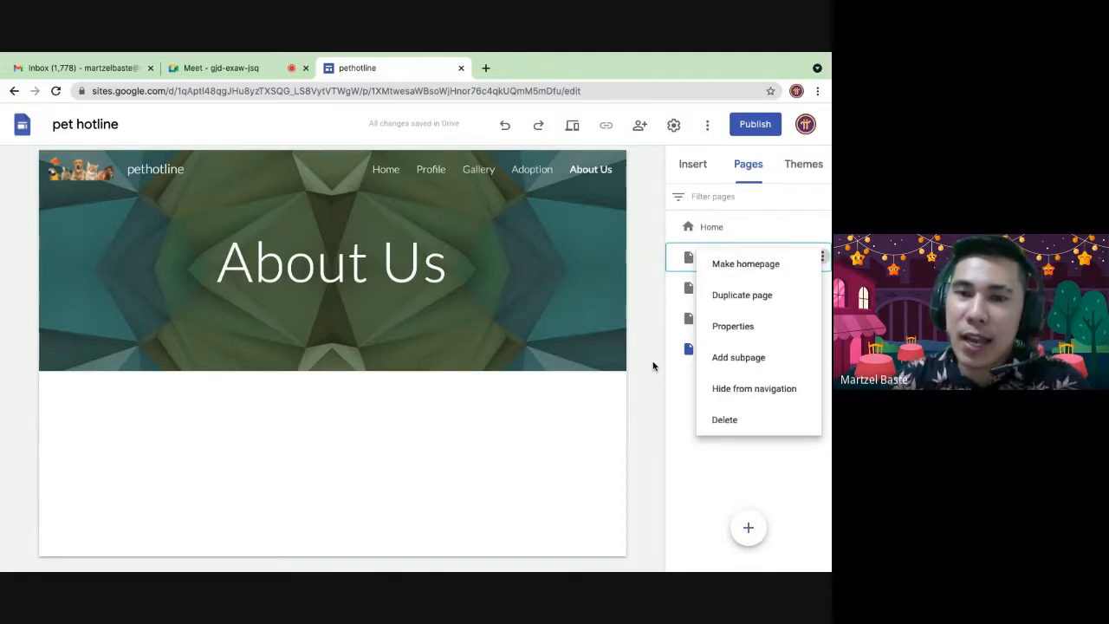
pyautogui.hotkey('ctrl', 'Left')
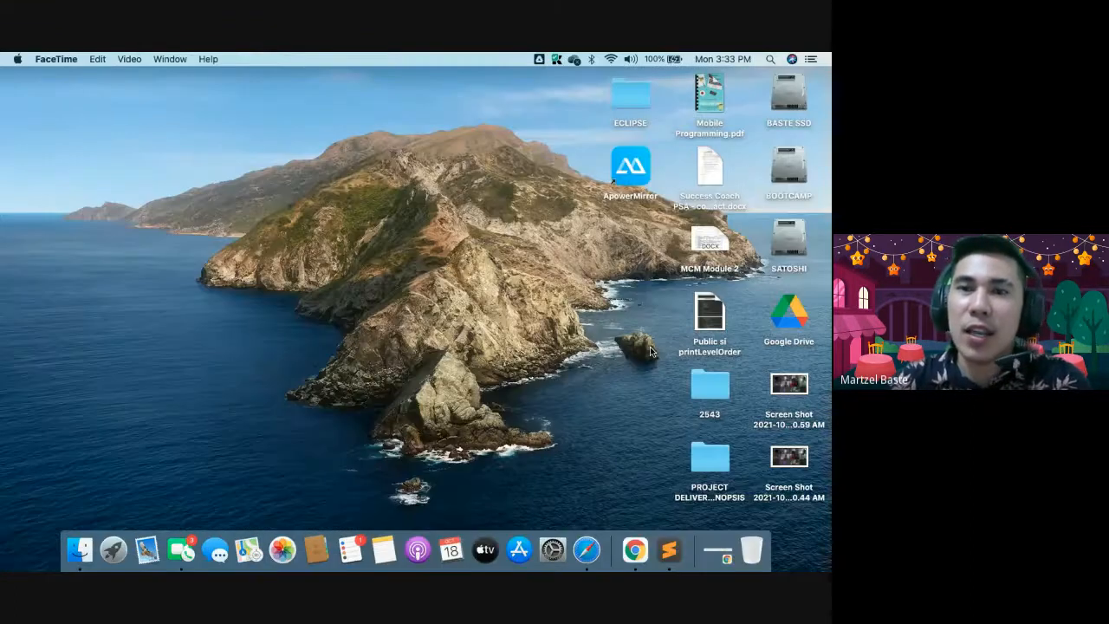
pyautogui.hotkey('ctrl', 'Right')
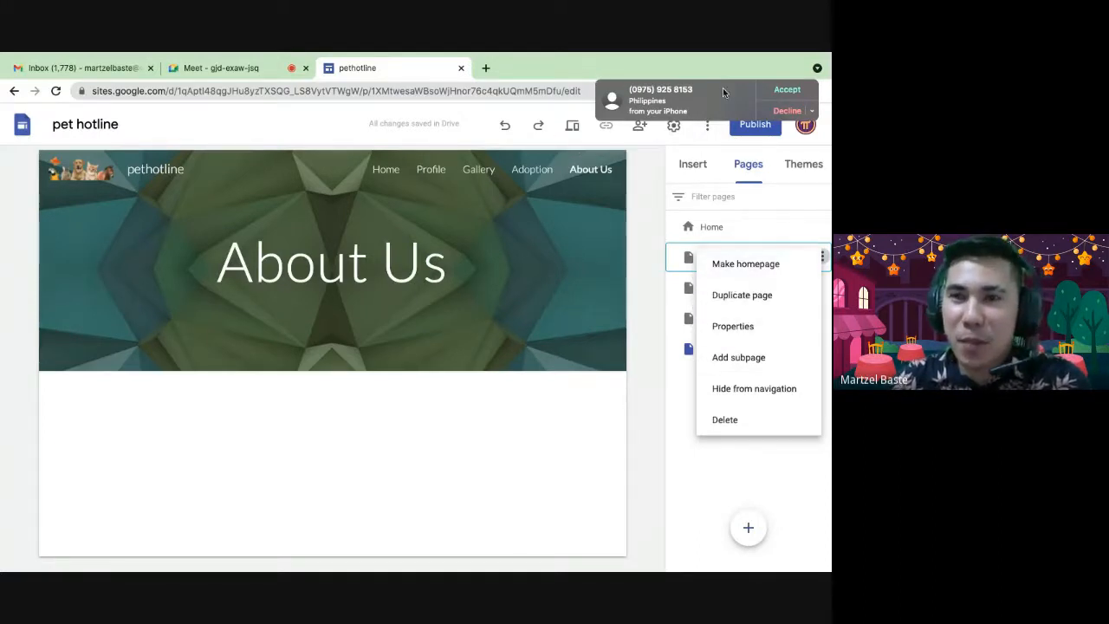
pyautogui.click(809, 111)
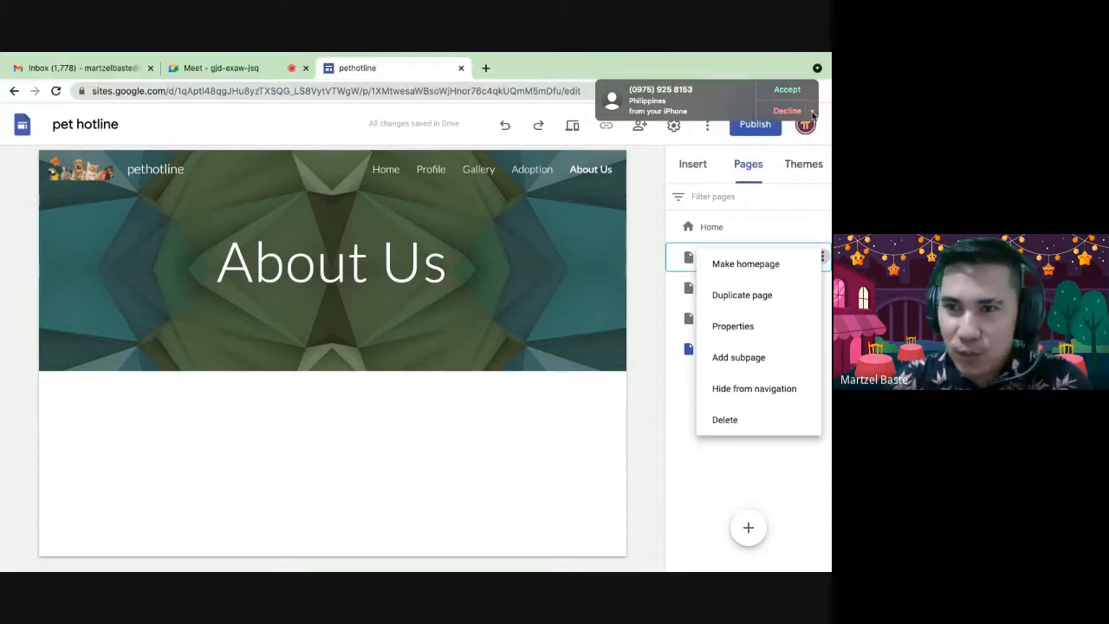
pyautogui.click(811, 111)
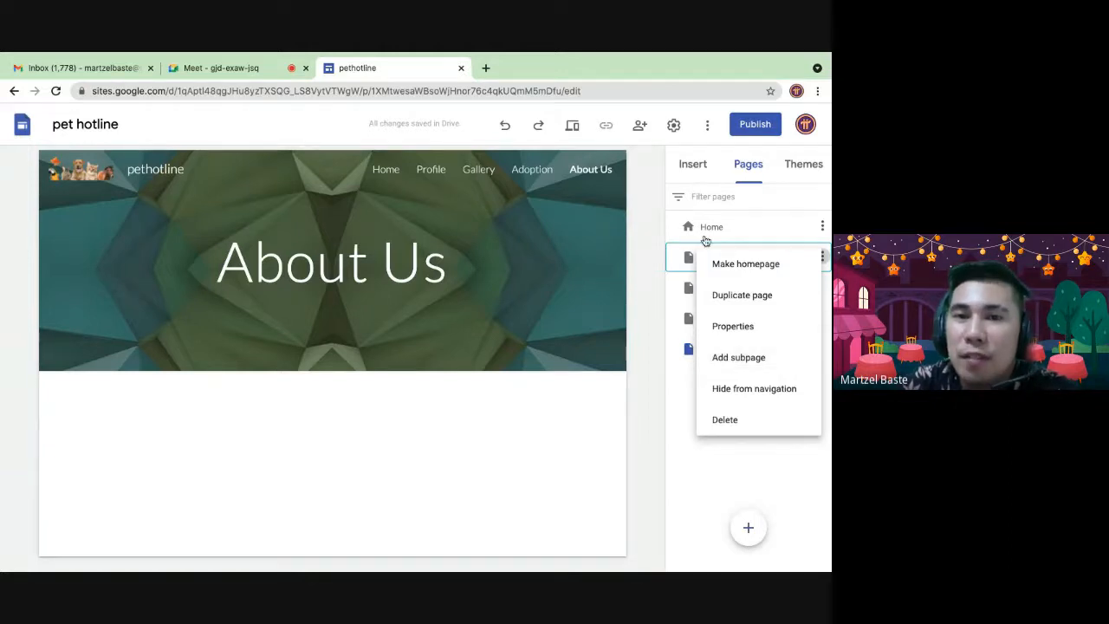
pyautogui.click(657, 292)
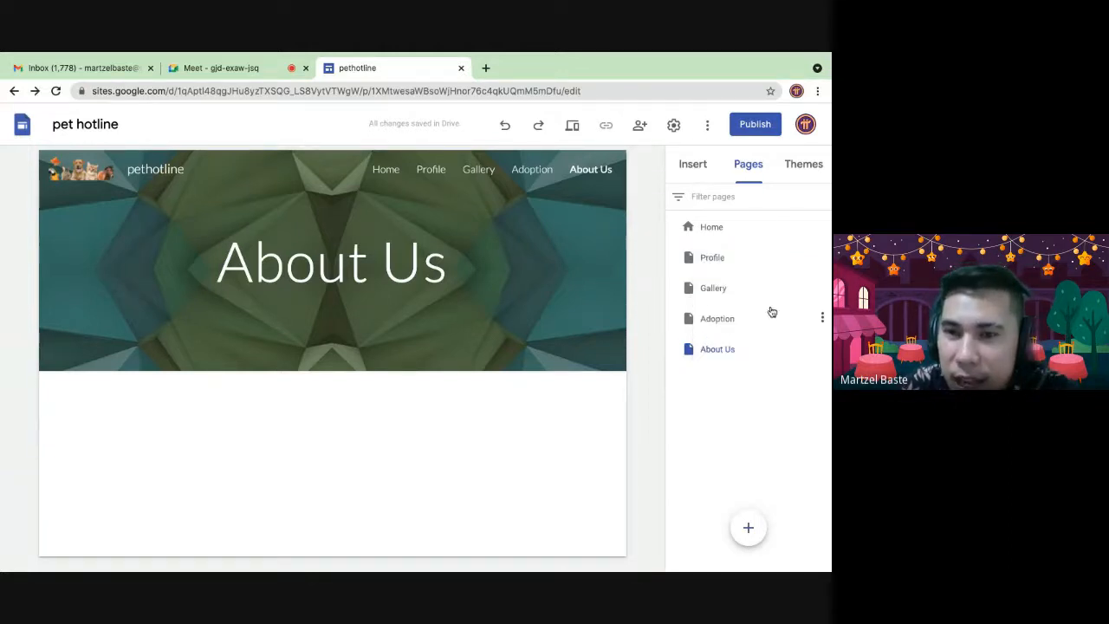
# Step: Add two subpages named Dog and Cat under the Adoption page
pyautogui.click(800, 321)
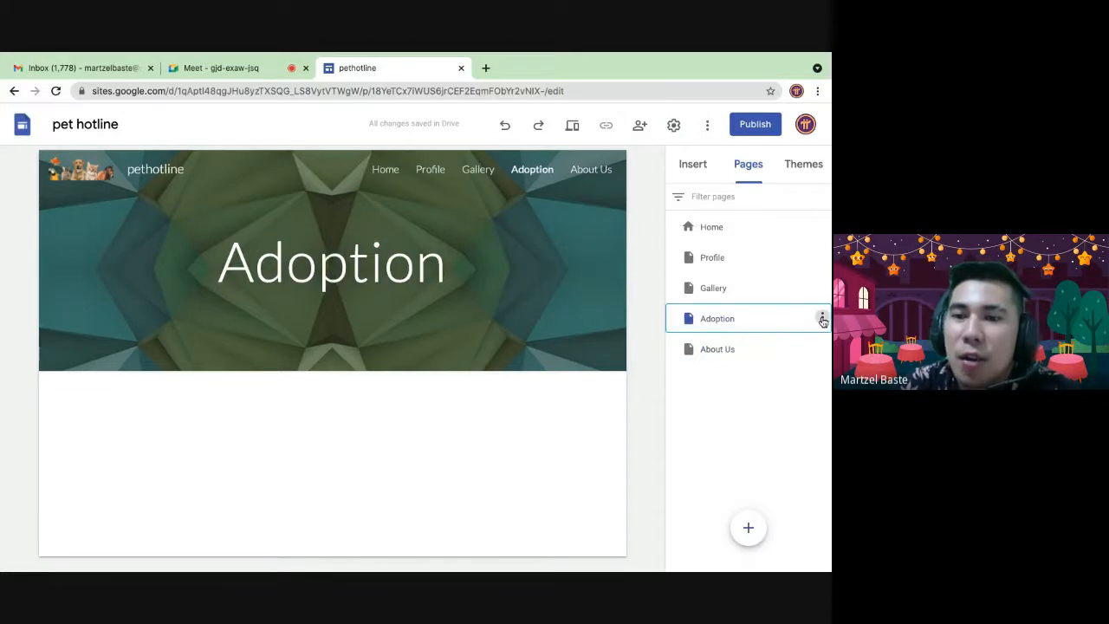
pyautogui.click(822, 319)
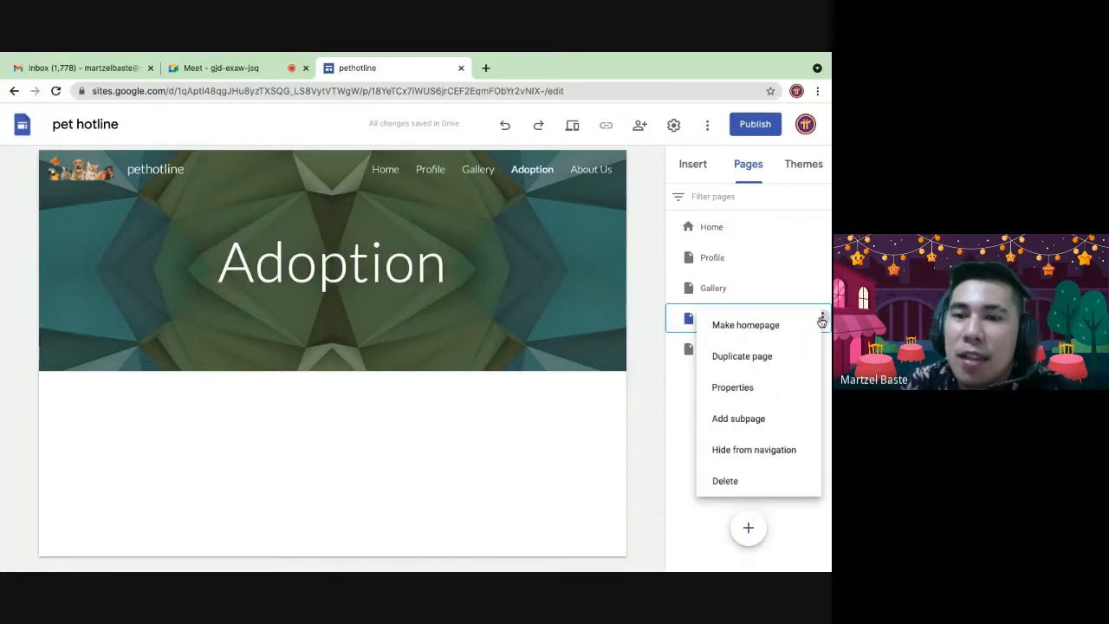
pyautogui.click(732, 419)
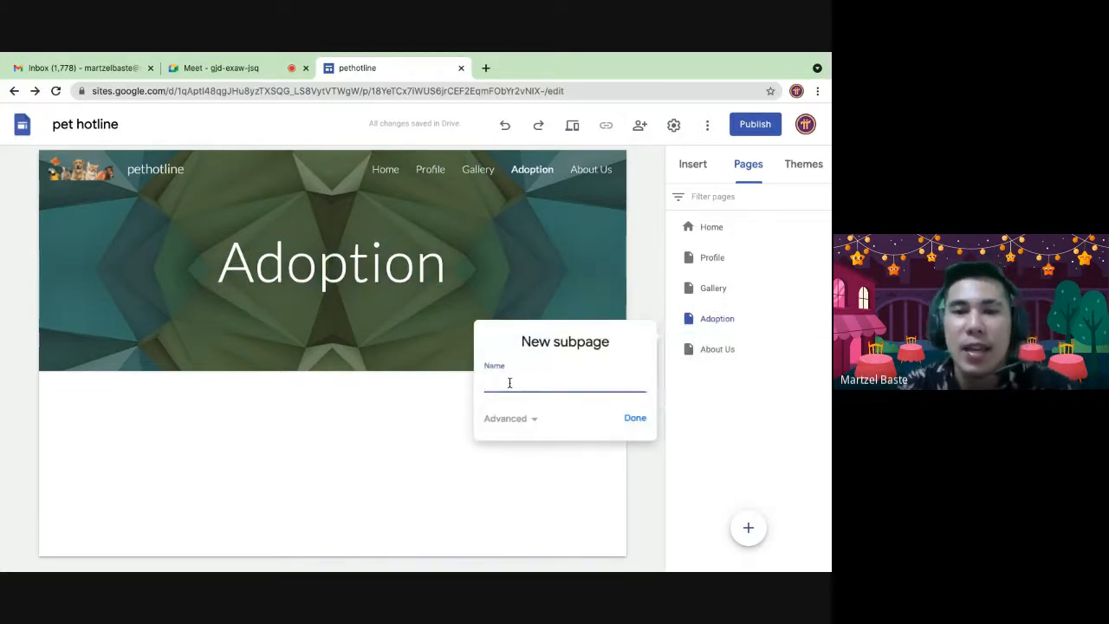
pyautogui.click(638, 418)
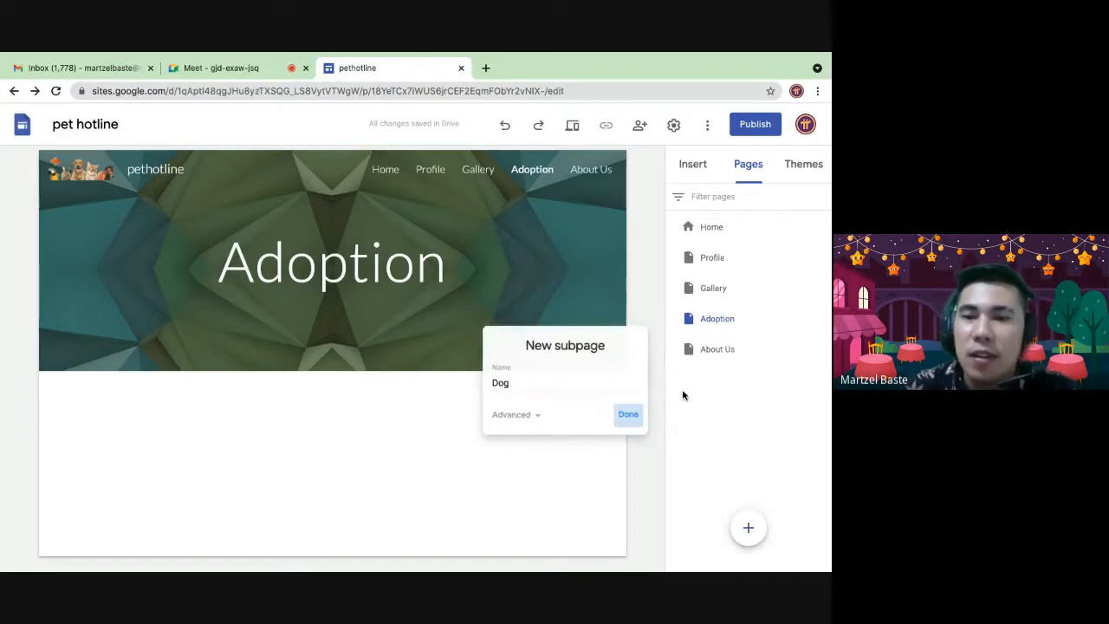
pyautogui.click(821, 319)
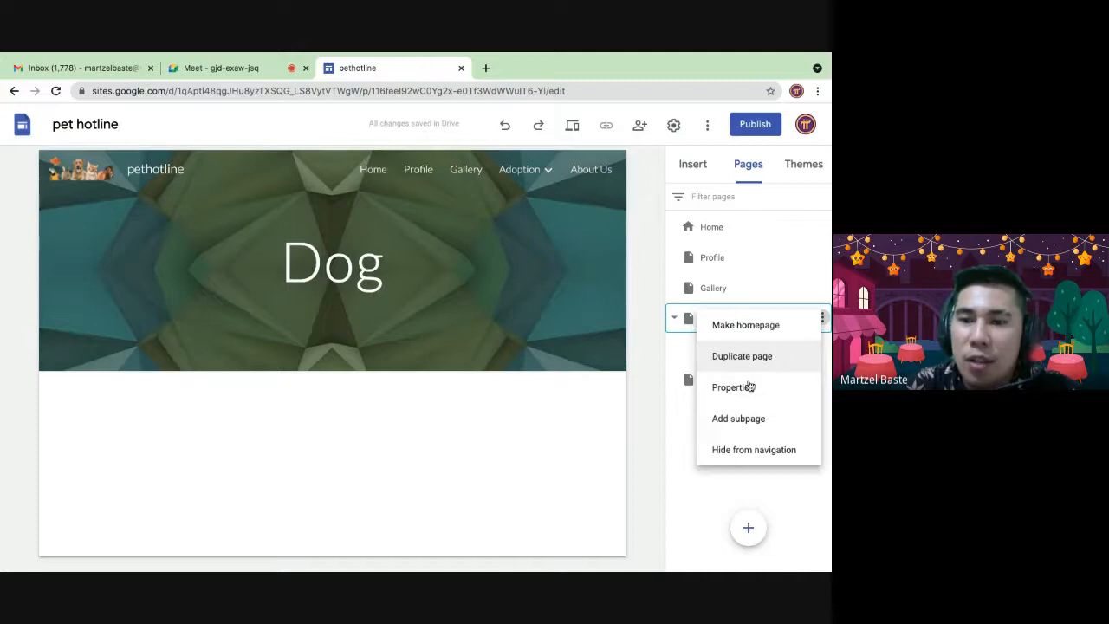
pyautogui.click(740, 418)
pyautogui.write('Cat')
pyautogui.click(635, 449)
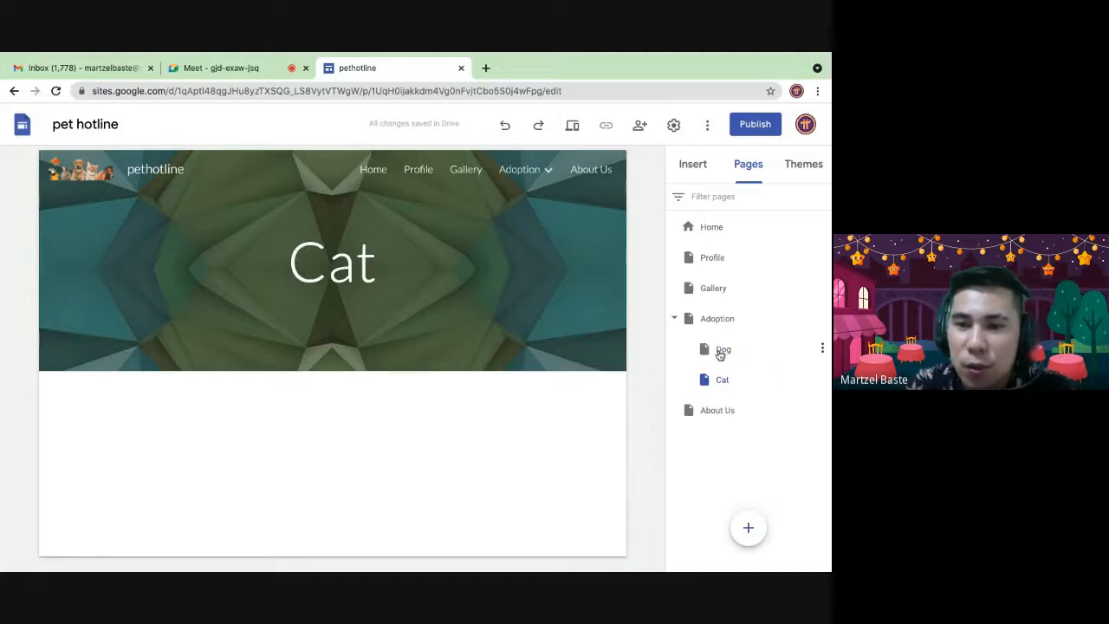
# Step: Check the management options available for the Dog subpage and collapse the list of subpages under Adoption
pyautogui.click(821, 348)
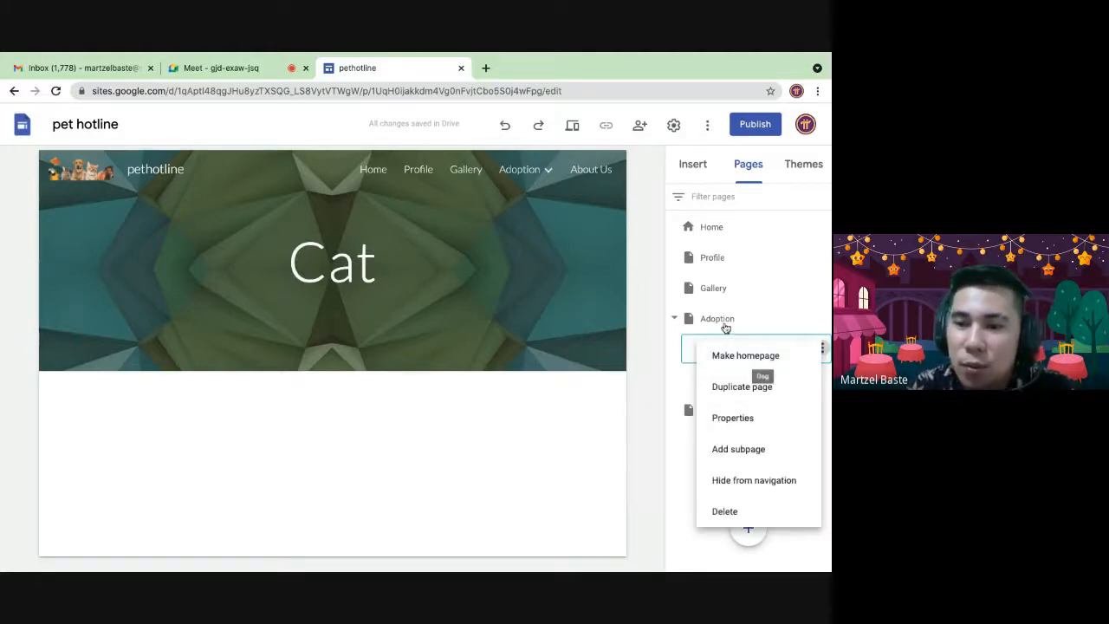
pyautogui.click(655, 349)
pyautogui.click(675, 318)
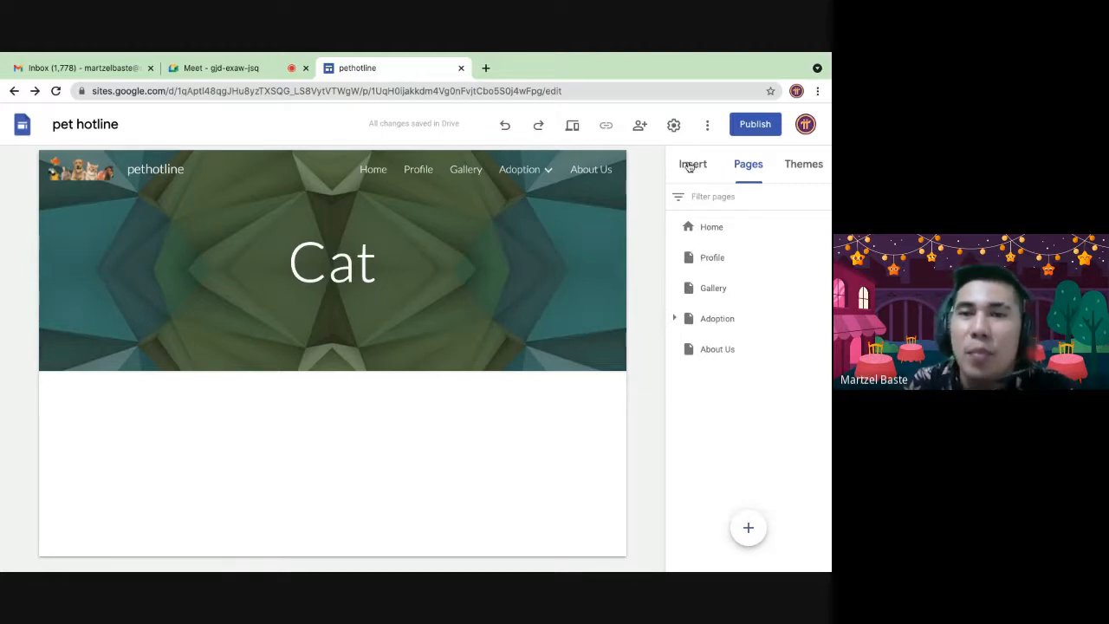
# Step: Examine the available site themes, from the custom theme option and Simple down to Impression
pyautogui.click(805, 169)
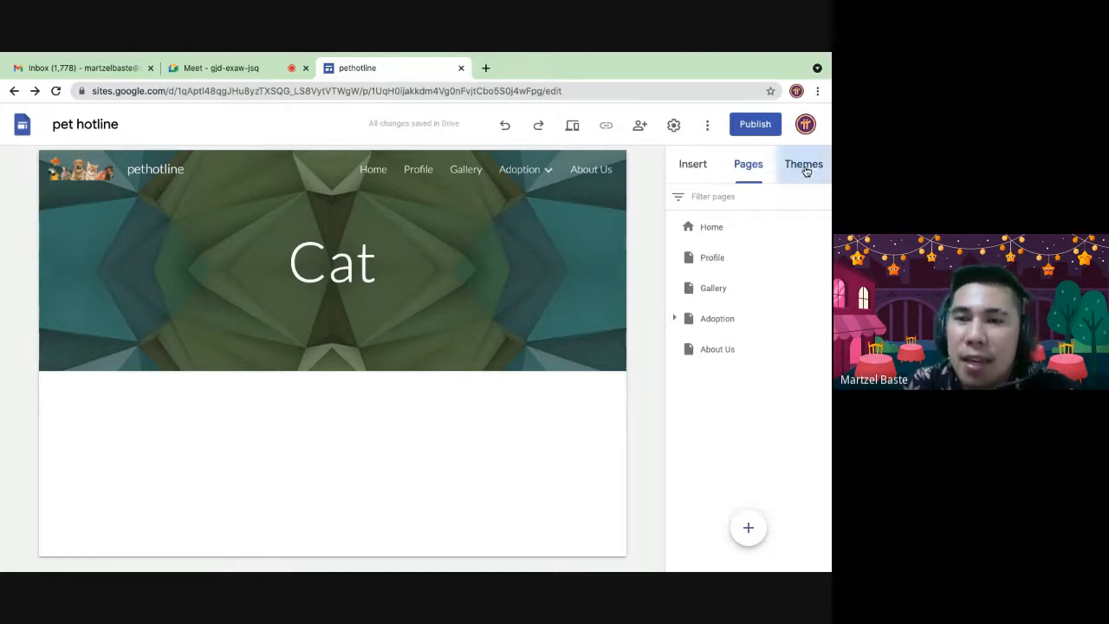
pyautogui.scroll(-4, 768, 298)
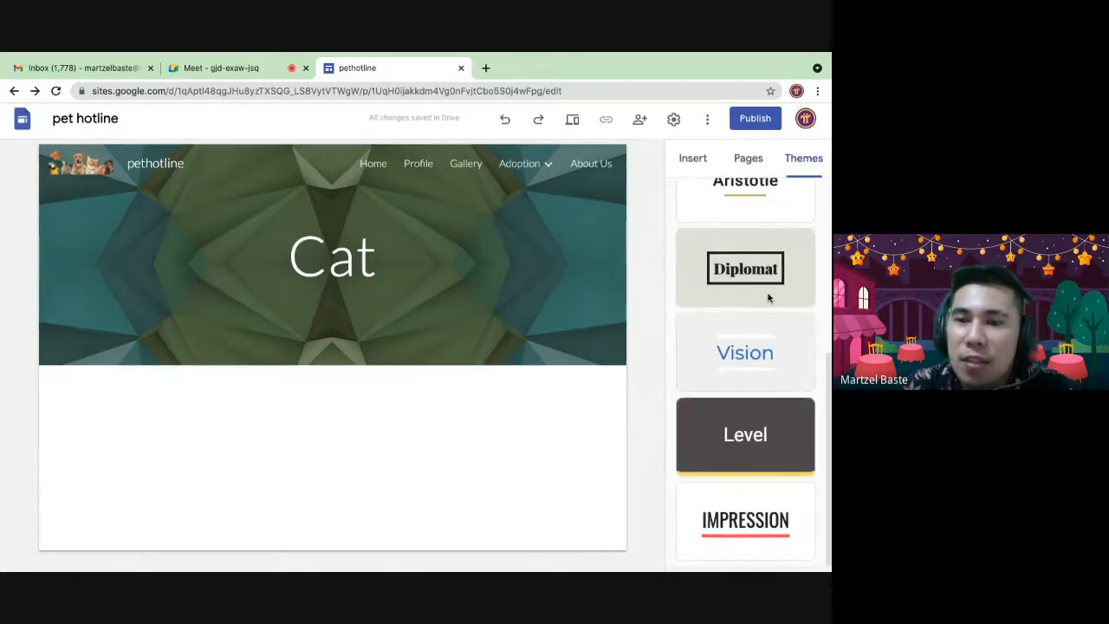
pyautogui.scroll(4, 762, 294)
pyautogui.scroll(-4, 750, 309)
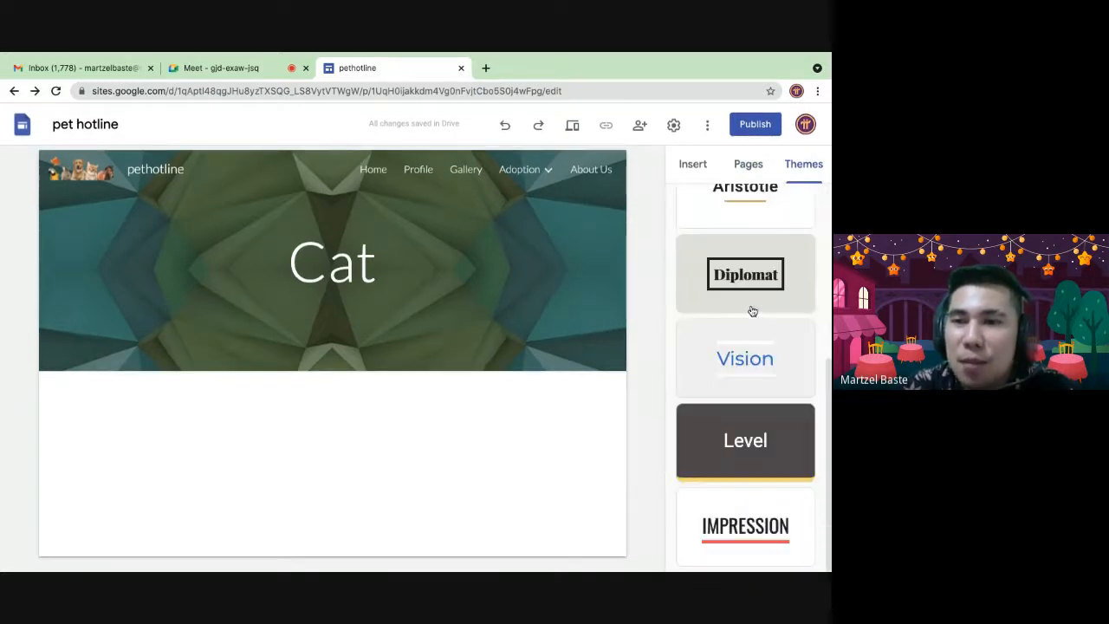
pyautogui.scroll(4, 758, 269)
pyautogui.scroll(-4, 758, 280)
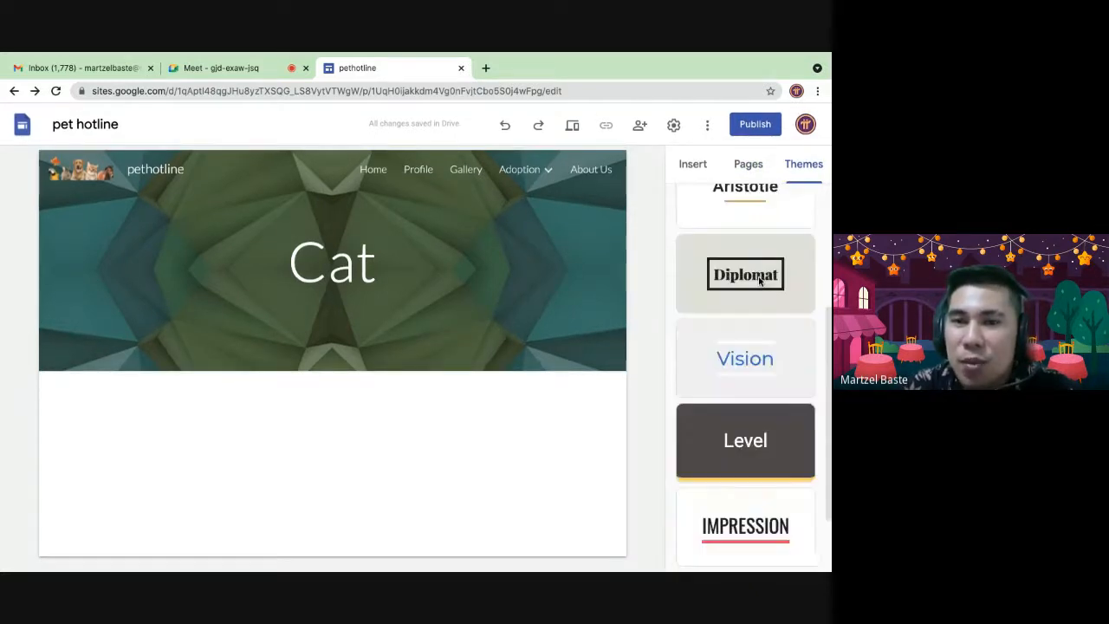
pyautogui.scroll(4, 753, 269)
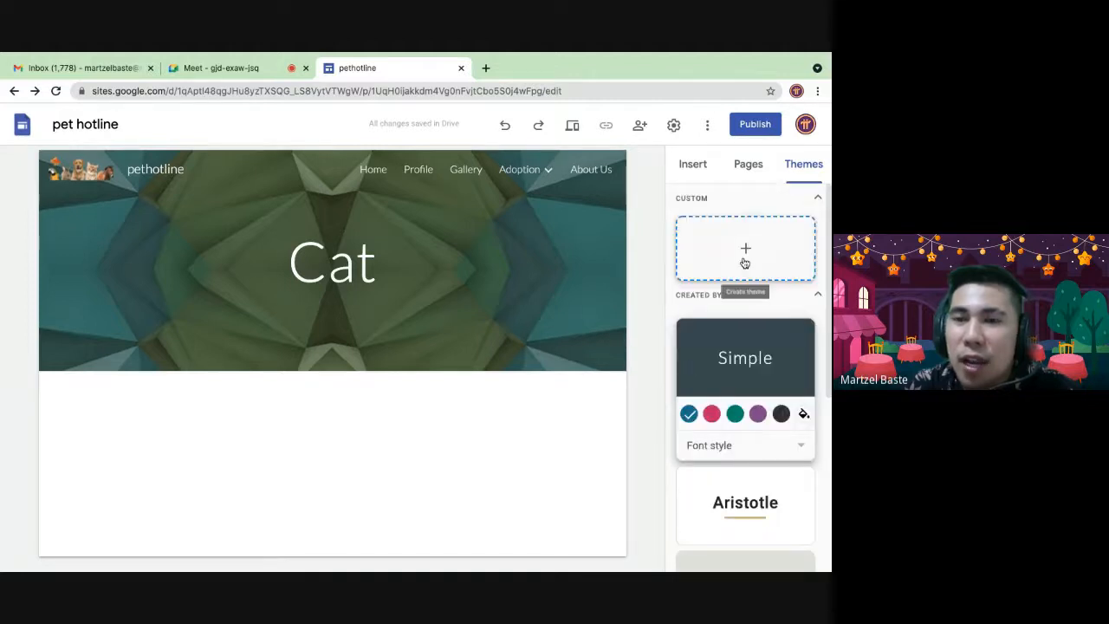
pyautogui.scroll(-4, 750, 290)
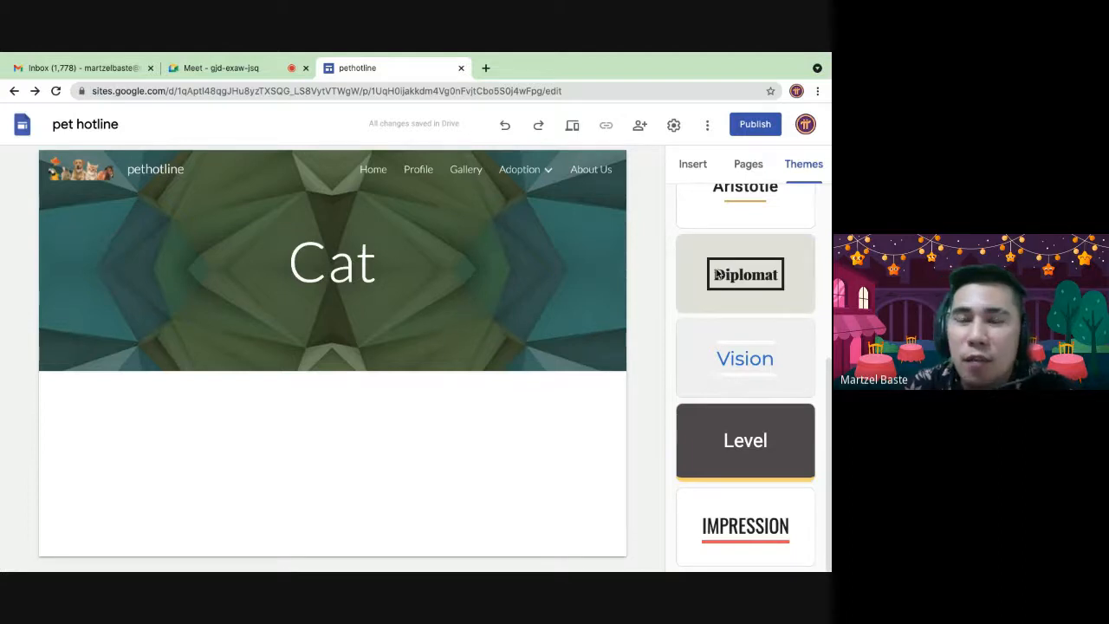
pyautogui.click(734, 355)
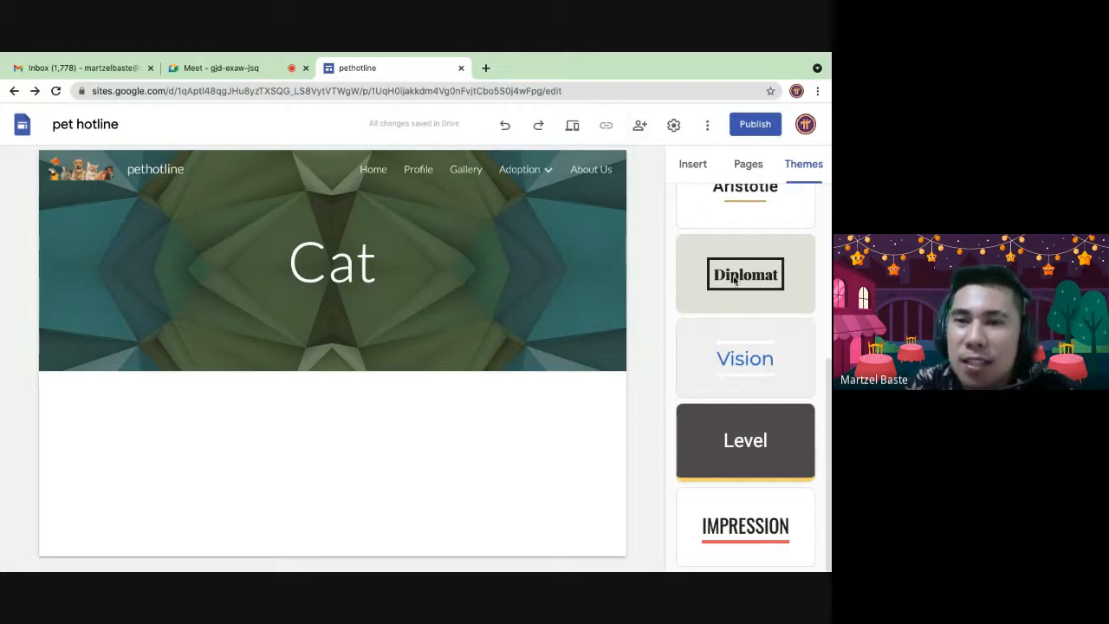
pyautogui.click(693, 165)
pyautogui.click(747, 164)
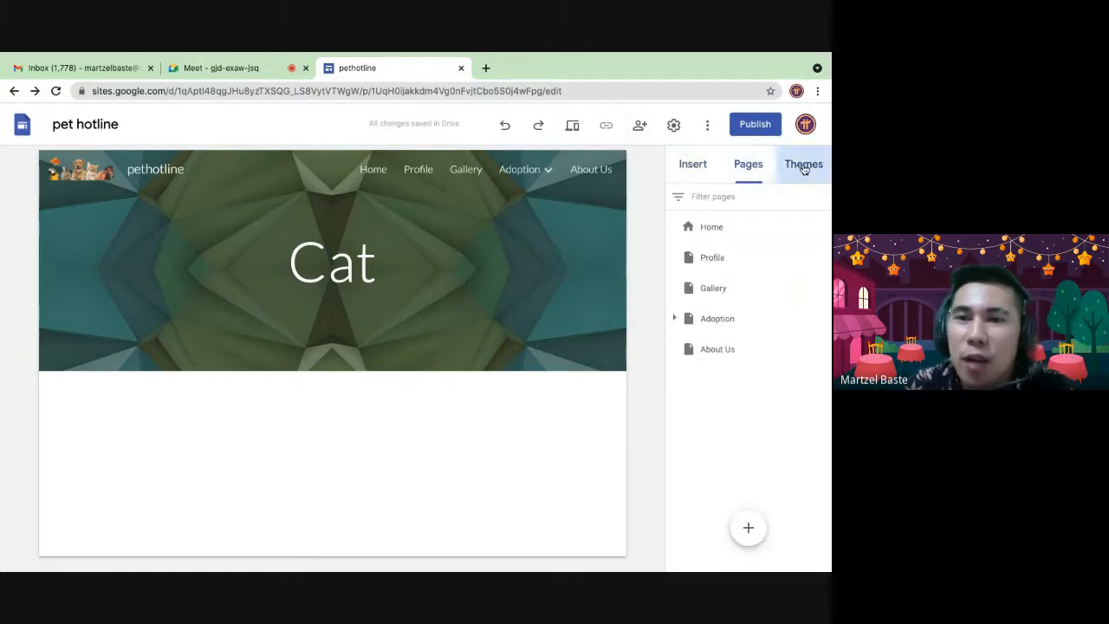
pyautogui.click(802, 165)
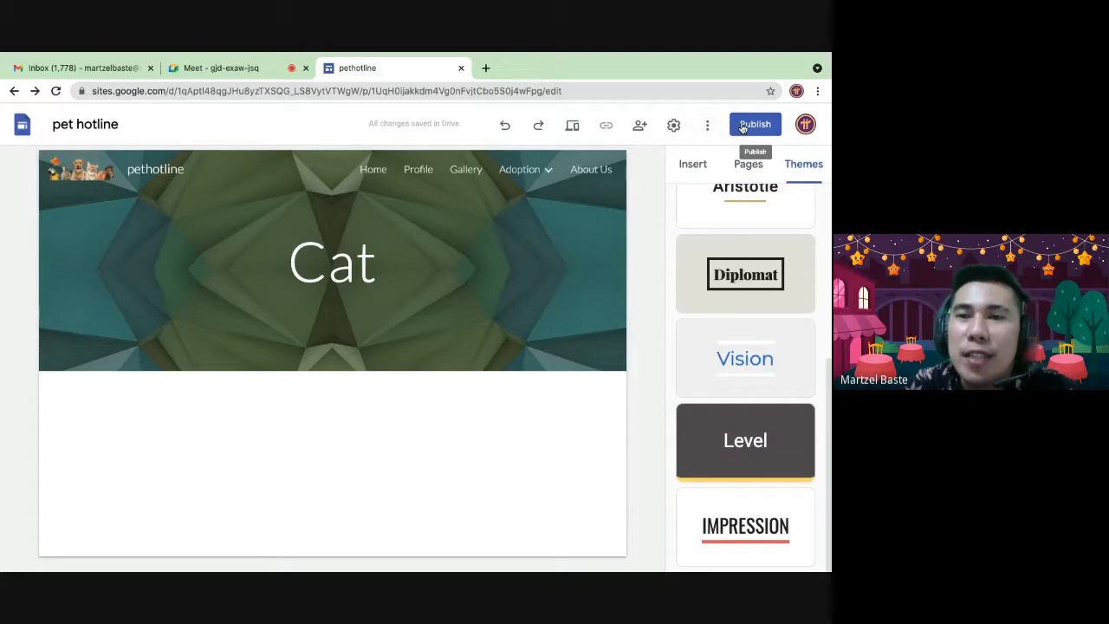
# Step: Preview the site and view its Profile and Gallery pages and the Adoption submenu
pyautogui.click(571, 125)
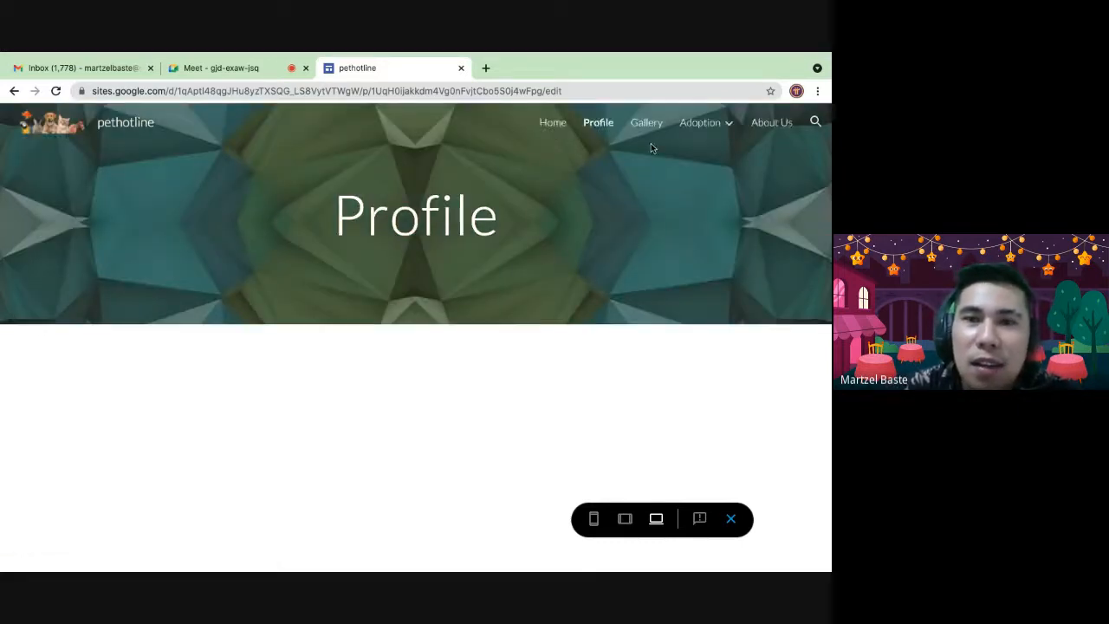
pyautogui.click(645, 124)
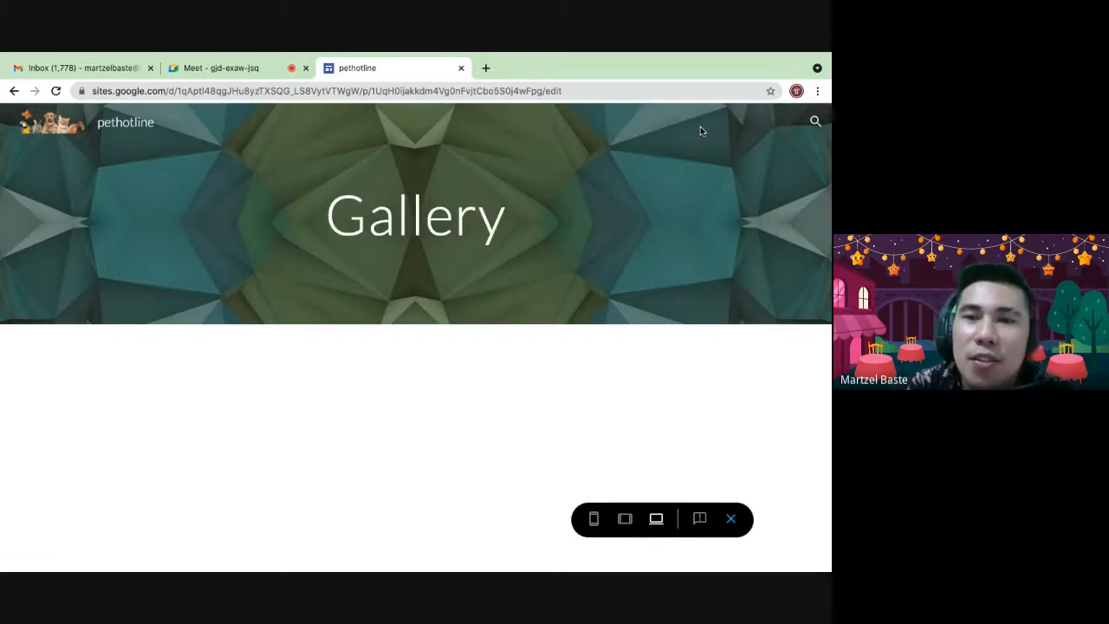
pyautogui.moveTo(729, 123)
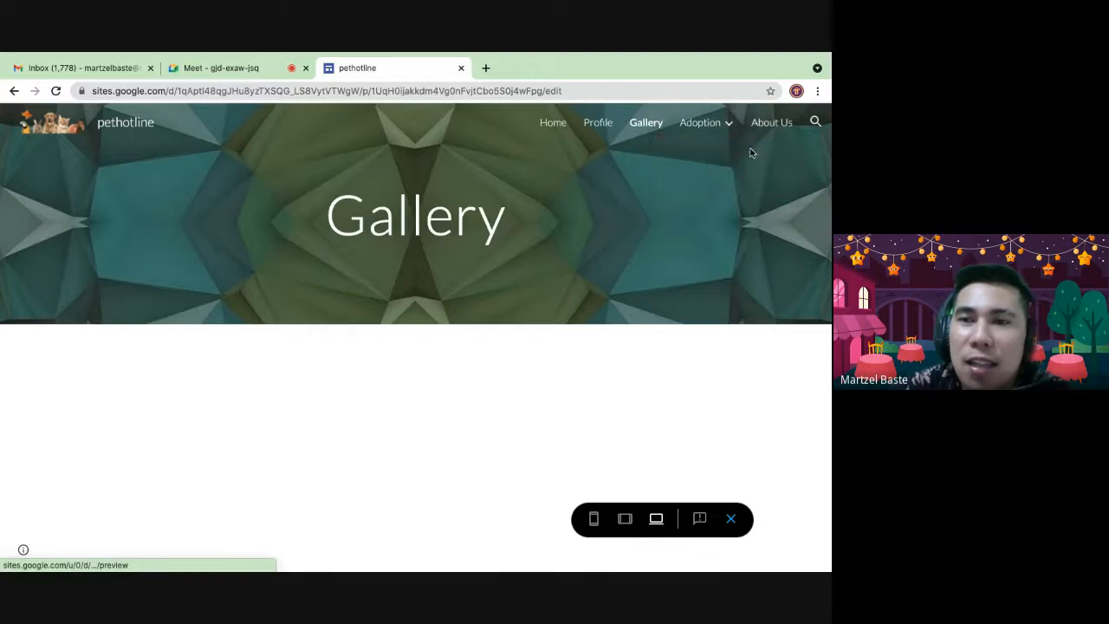
# Step: Preview the site at phone size and examine its navigation menu with the Adoption subpages expanded
pyautogui.click(593, 520)
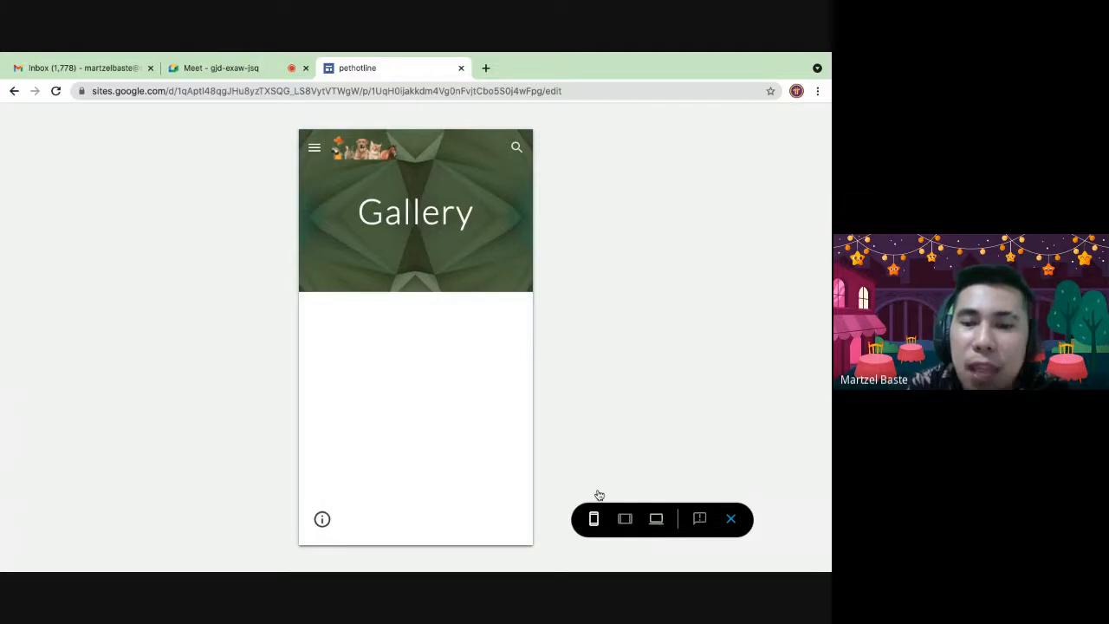
pyautogui.click(314, 148)
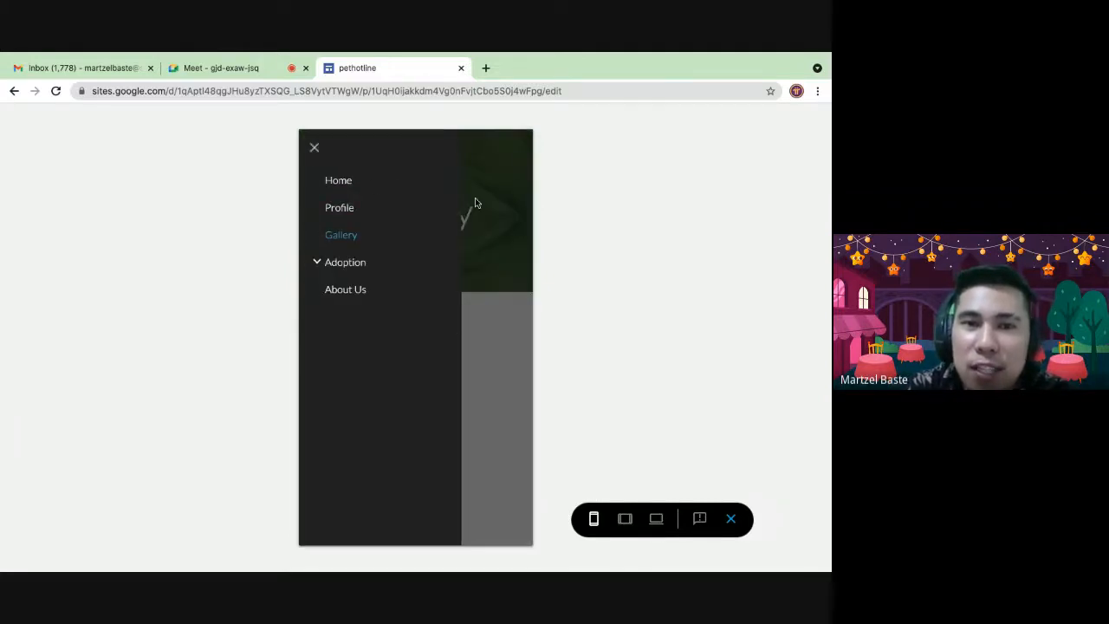
pyautogui.click(312, 152)
pyautogui.click(312, 151)
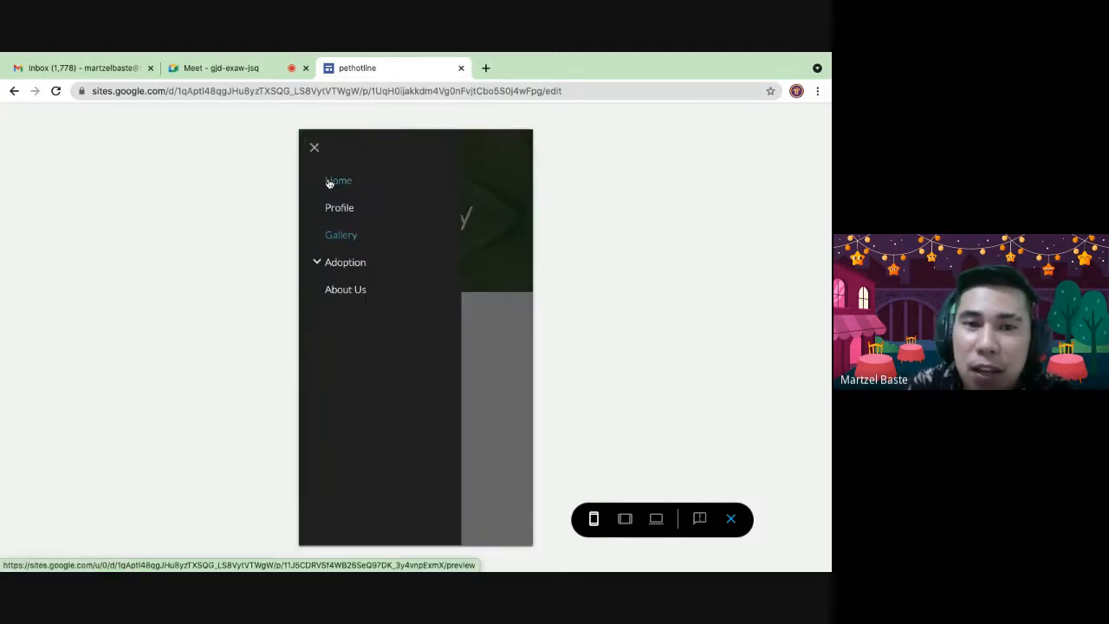
pyautogui.click(317, 262)
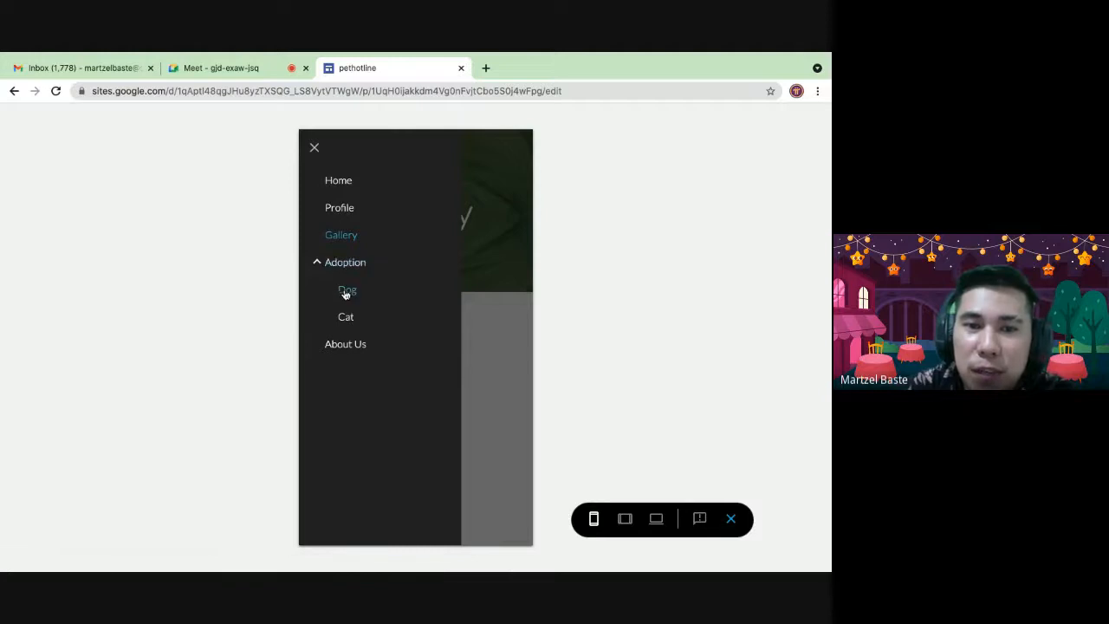
# Step: View the Home page in the phone preview, checking the content down to the embedded form
pyautogui.click(339, 181)
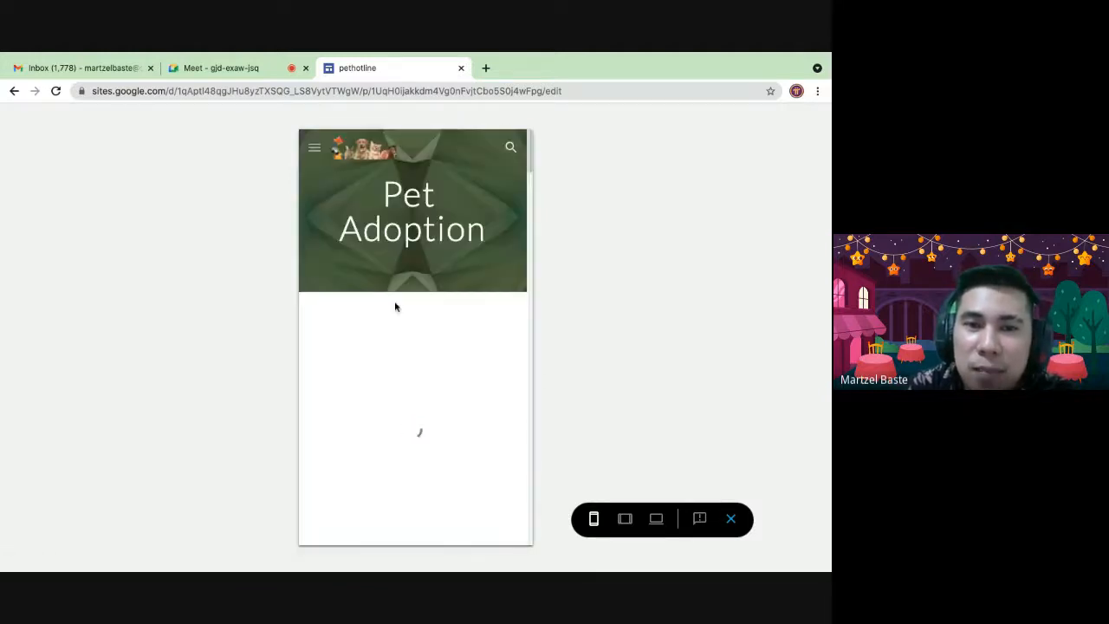
pyautogui.scroll(-2, 441, 381)
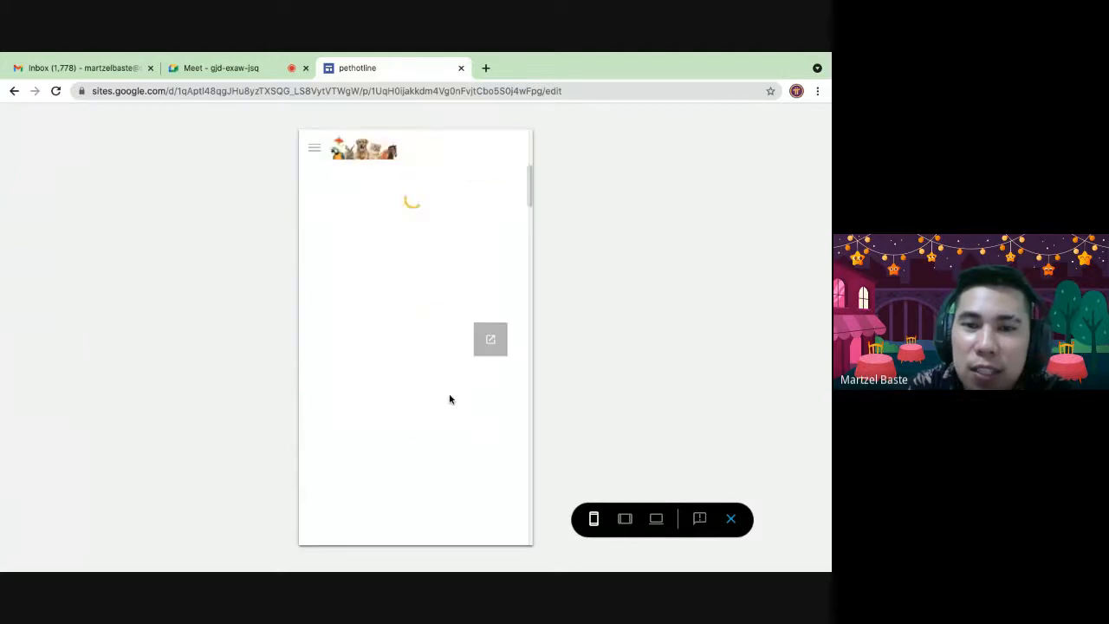
pyautogui.scroll(-7, 434, 252)
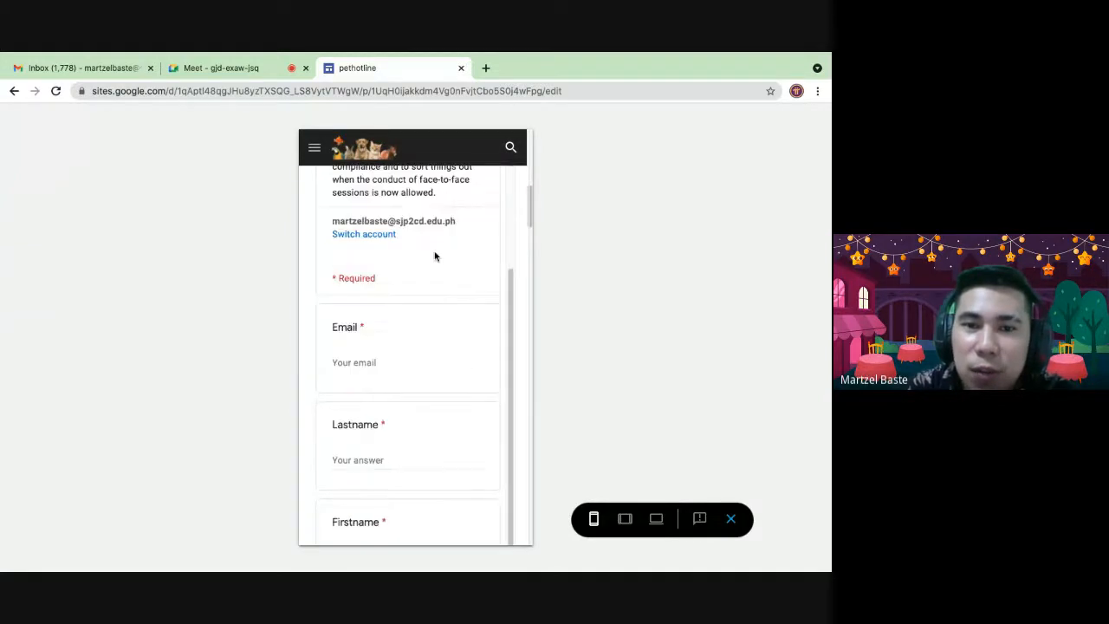
pyautogui.scroll(8, 435, 255)
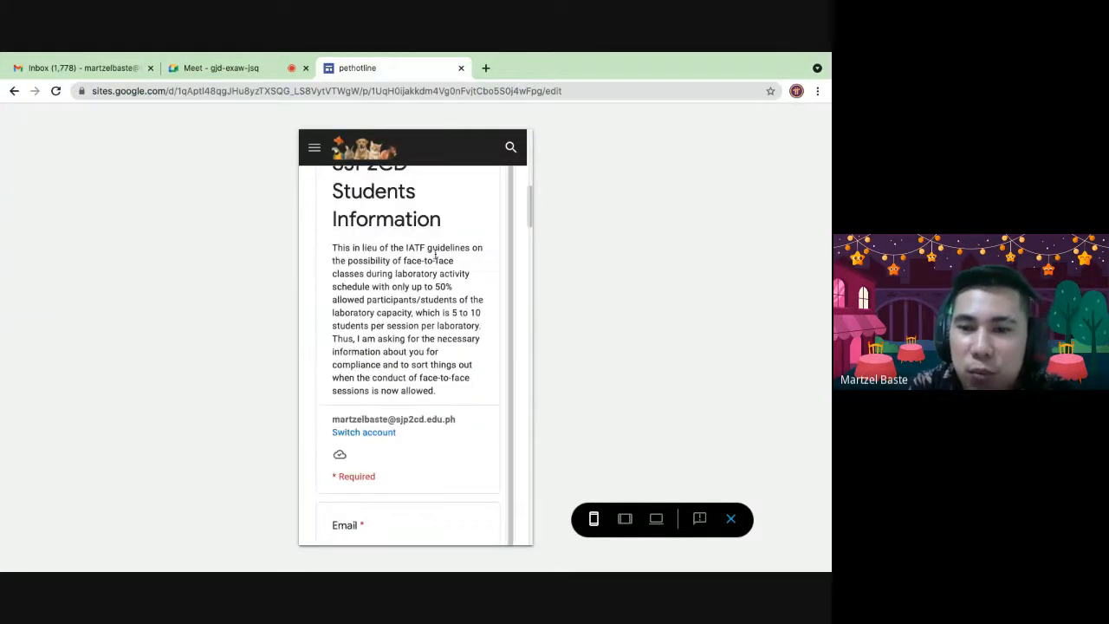
# Step: Review the Home page in the tablet and large-screen previews down to the end of the embedded form, and exit the preview
pyautogui.click(624, 518)
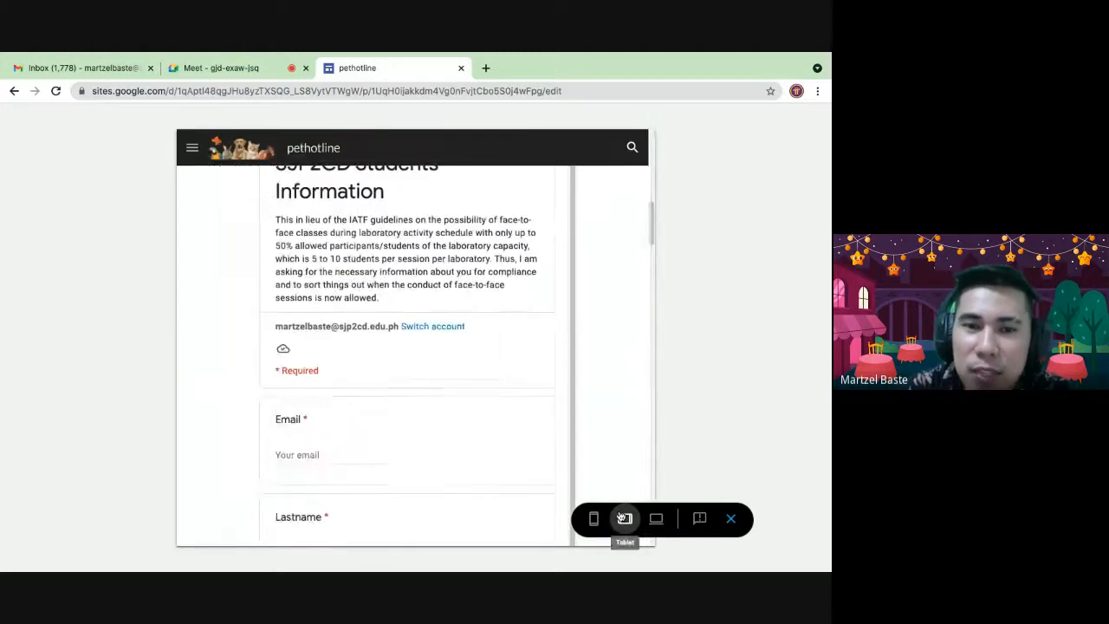
pyautogui.scroll(10, 542, 311)
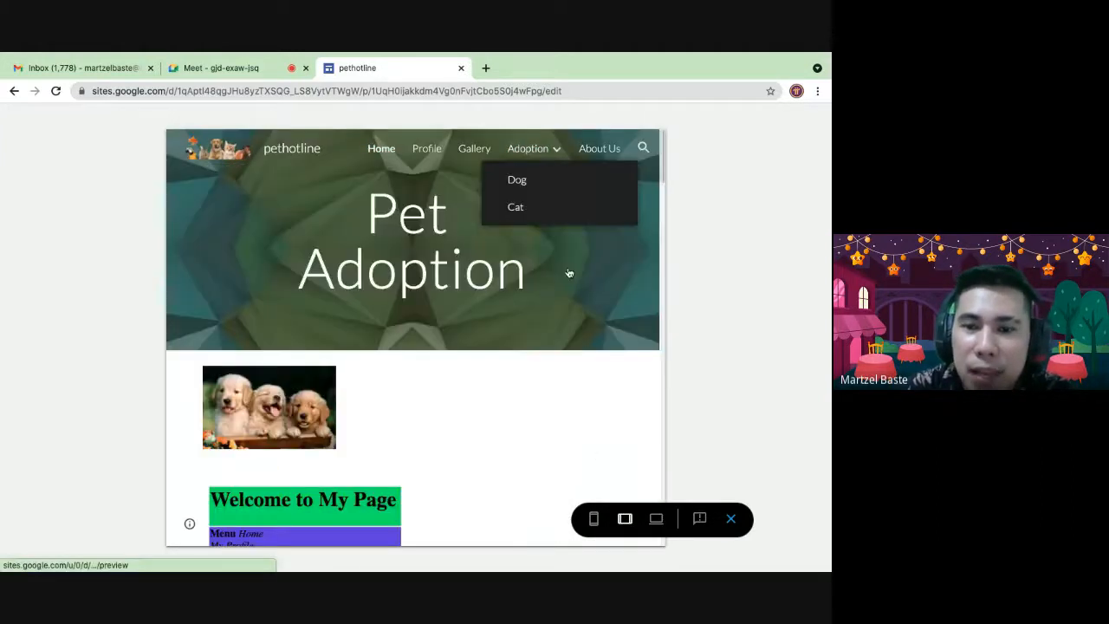
pyautogui.click(656, 518)
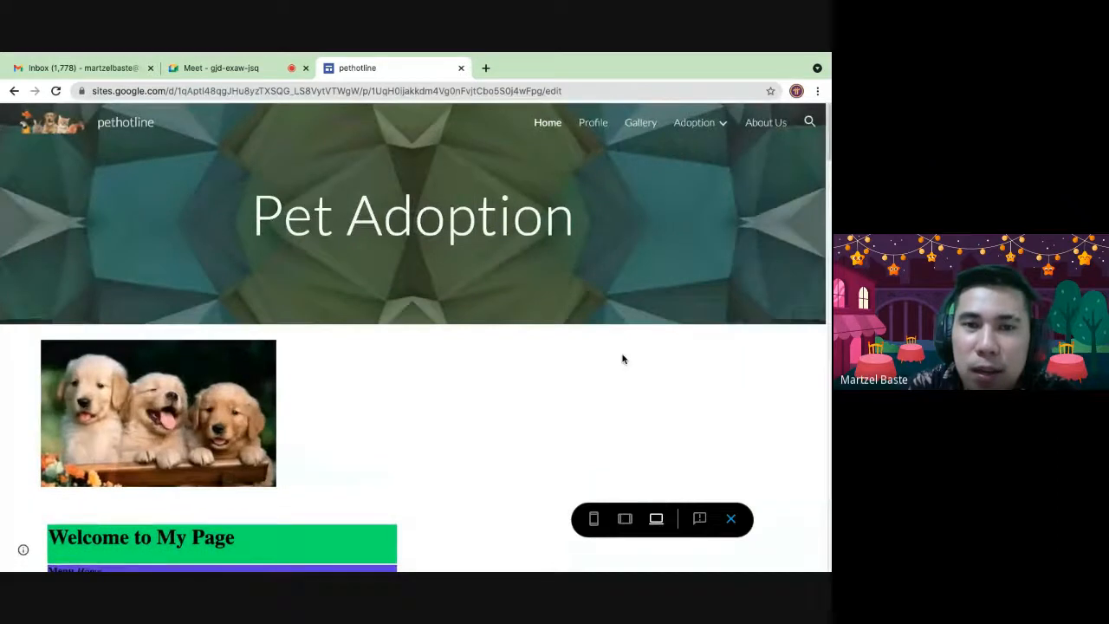
pyautogui.scroll(-5, 621, 359)
pyautogui.scroll(-9, 621, 358)
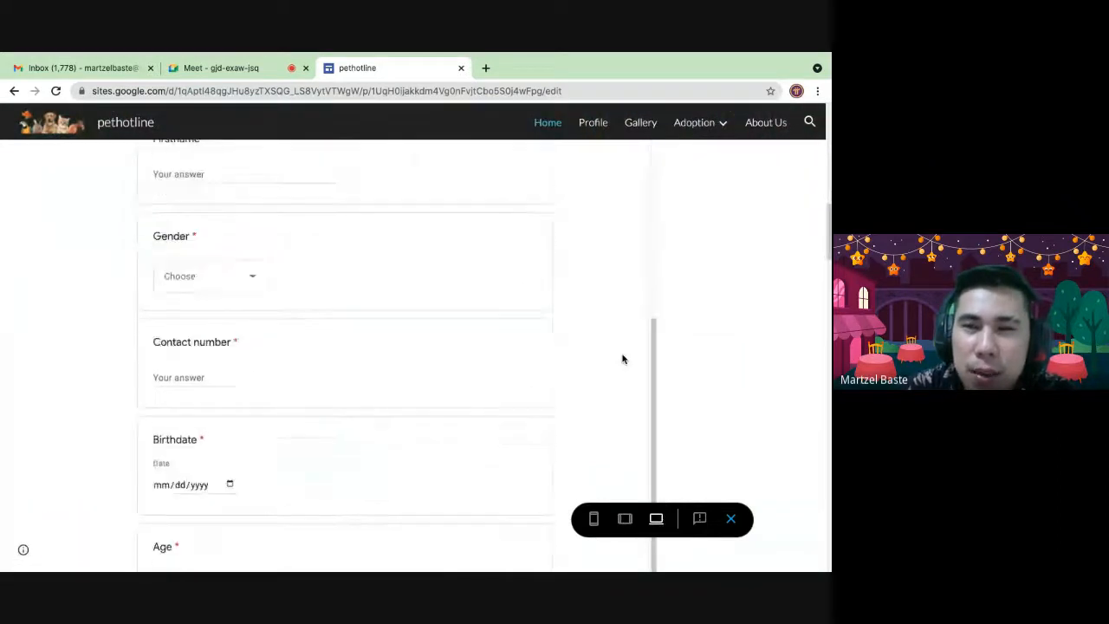
pyautogui.scroll(-12, 597, 178)
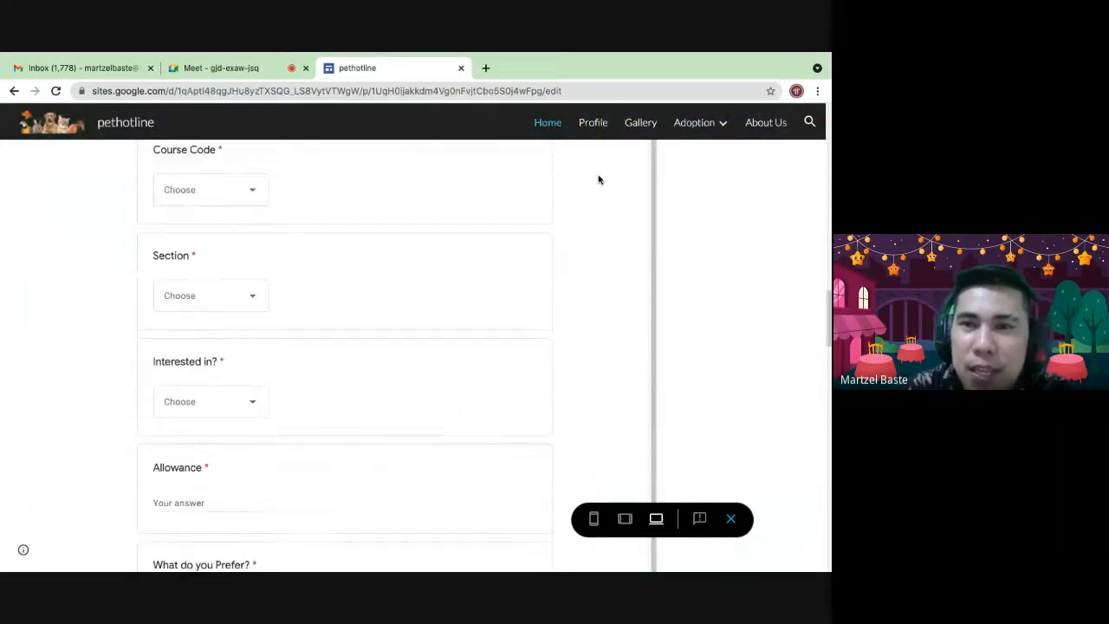
pyautogui.scroll(-3, 750, 197)
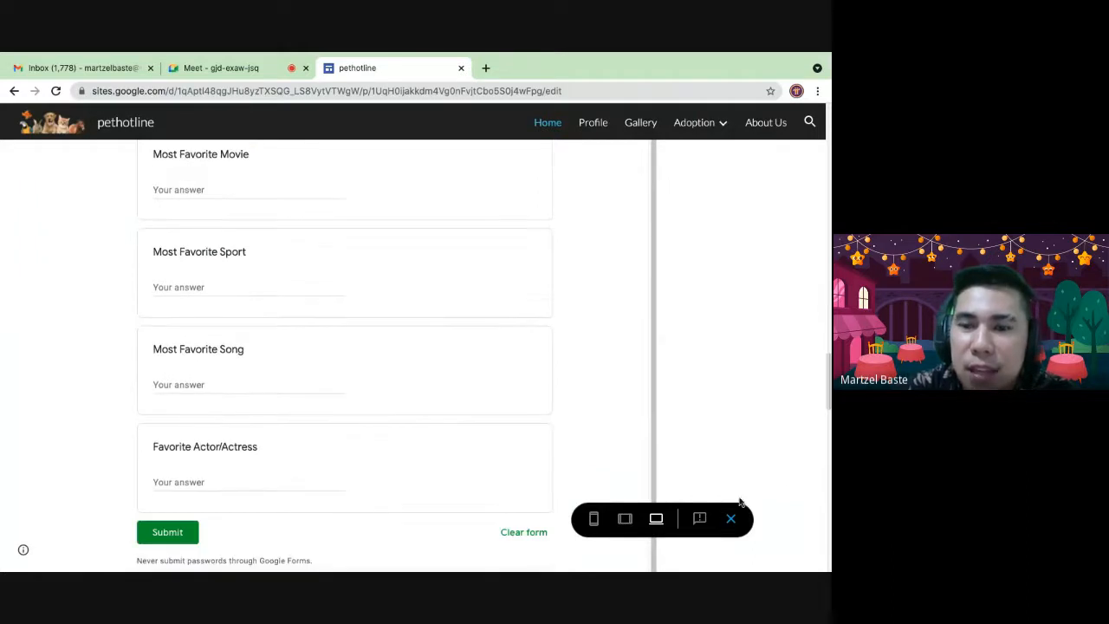
pyautogui.scroll(1, 627, 218)
pyautogui.press('Escape')
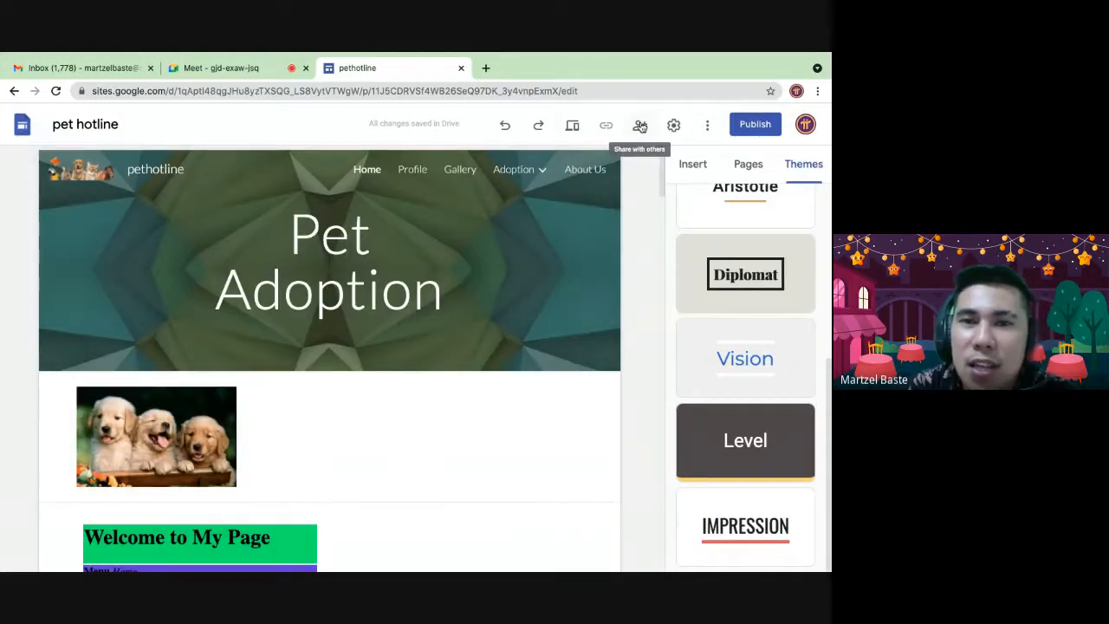
# Step: View the site's sharing options and the suggestions for adding people and groups, and close the dialog without sharing
pyautogui.click(640, 127)
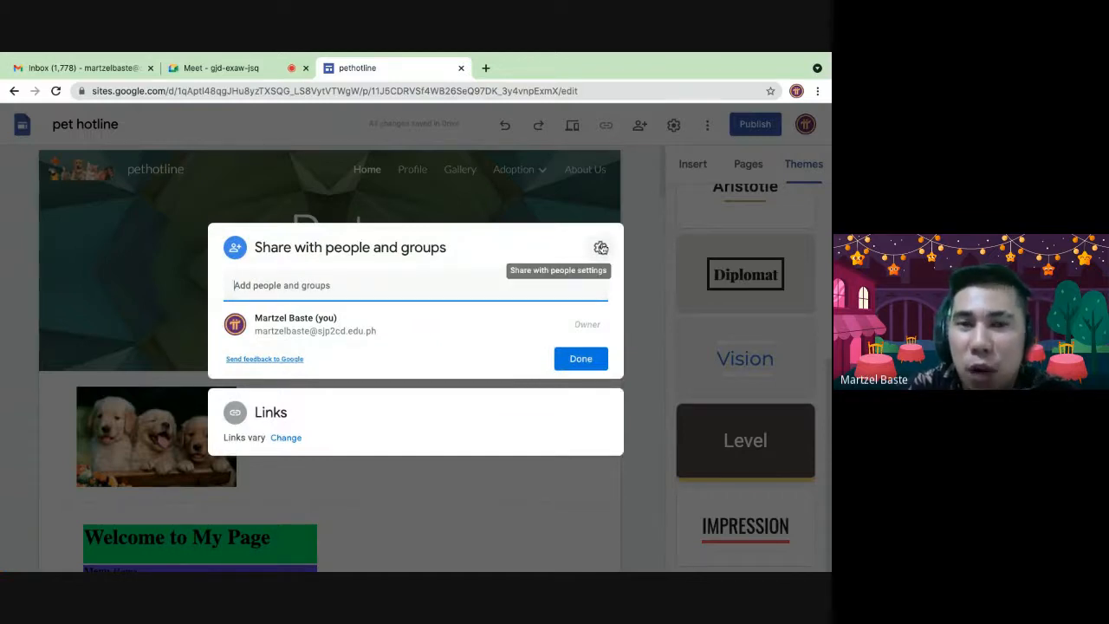
pyautogui.click(504, 289)
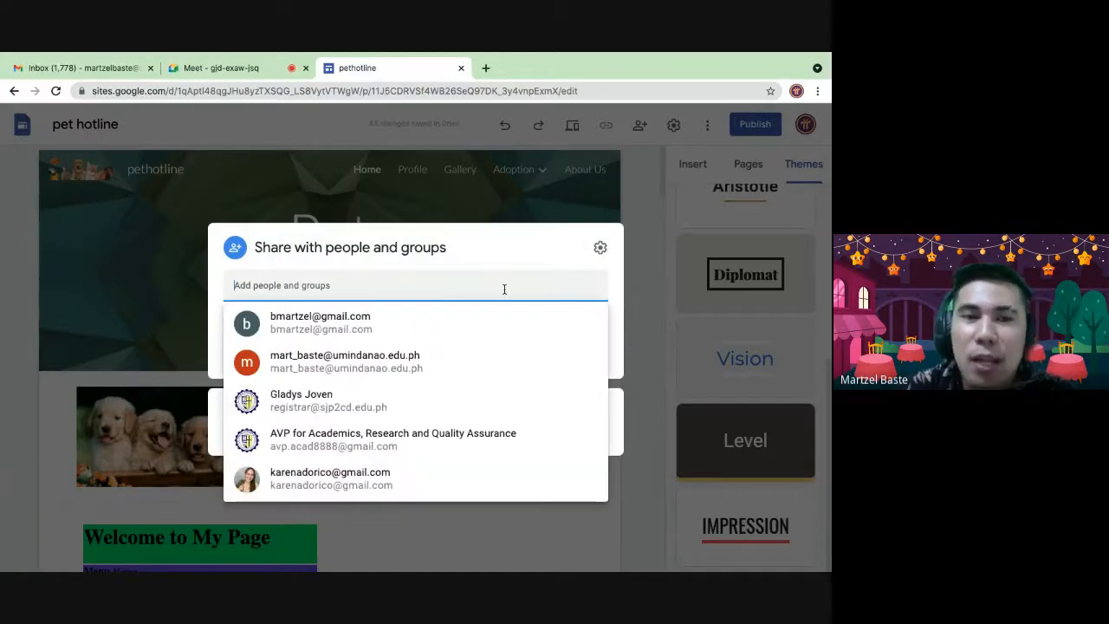
pyautogui.click(502, 243)
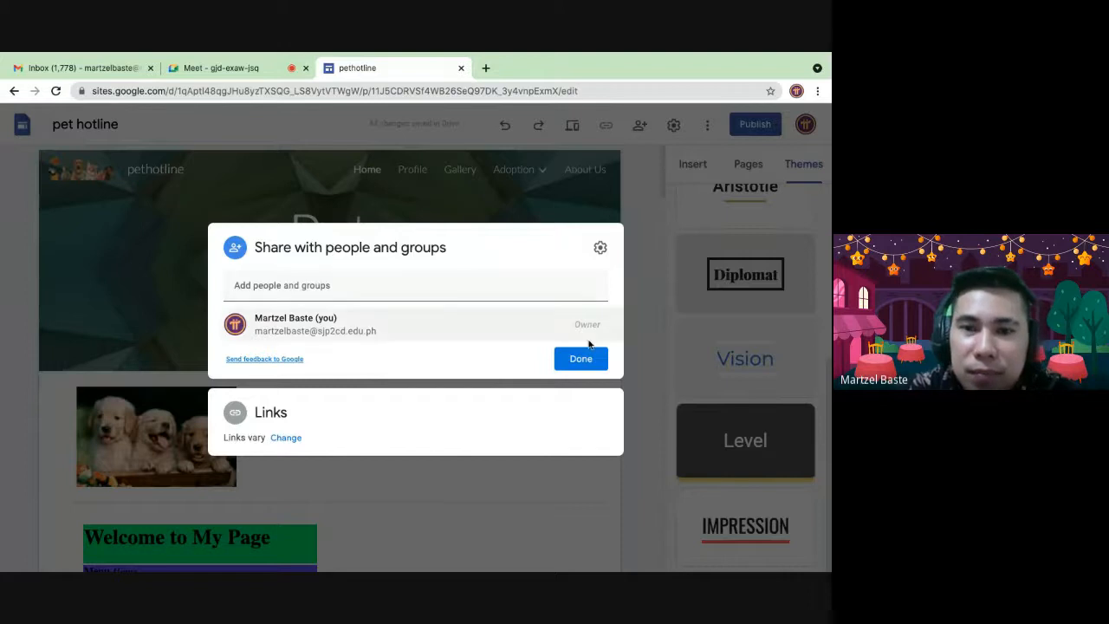
pyautogui.click(614, 184)
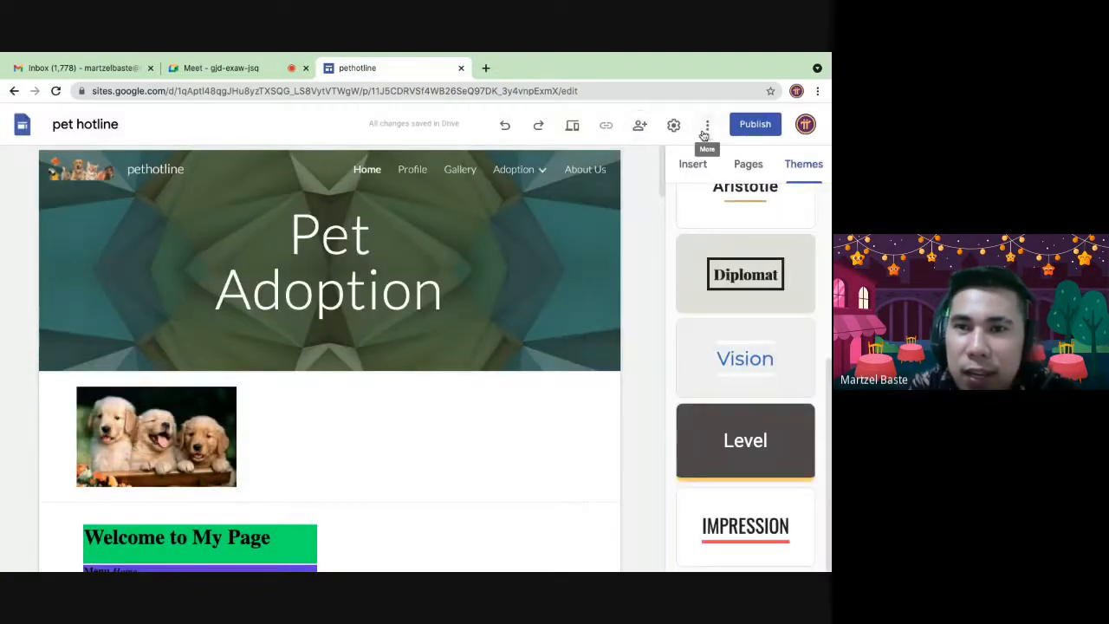
# Step: Check the additional site options and the navigation settings, and close the settings
pyautogui.click(705, 129)
pyautogui.click(669, 126)
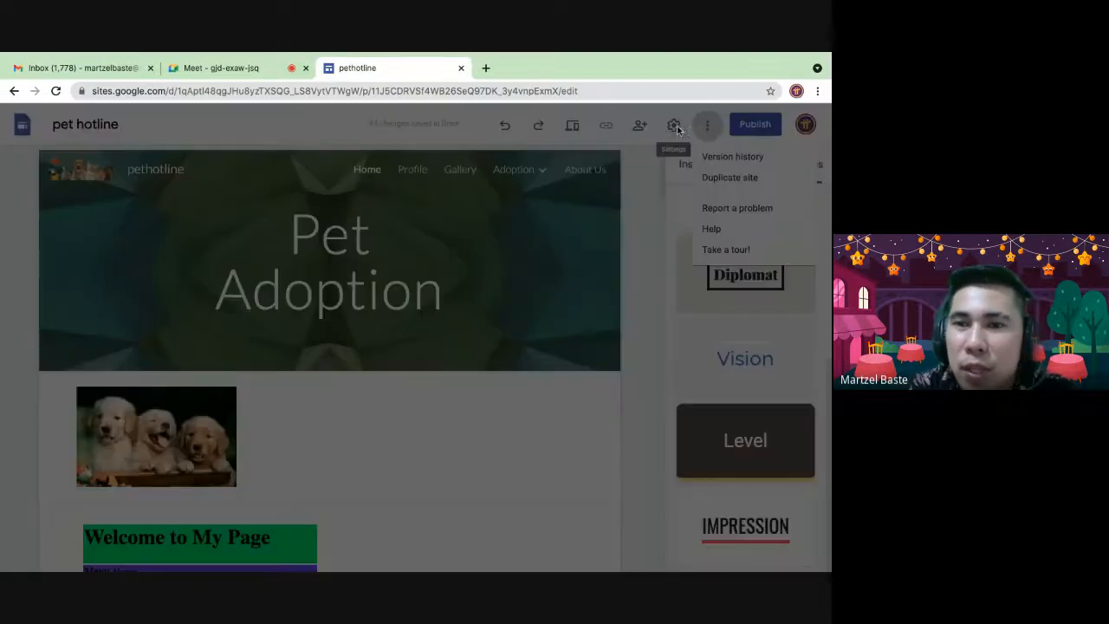
pyautogui.click(654, 152)
pyautogui.click(673, 126)
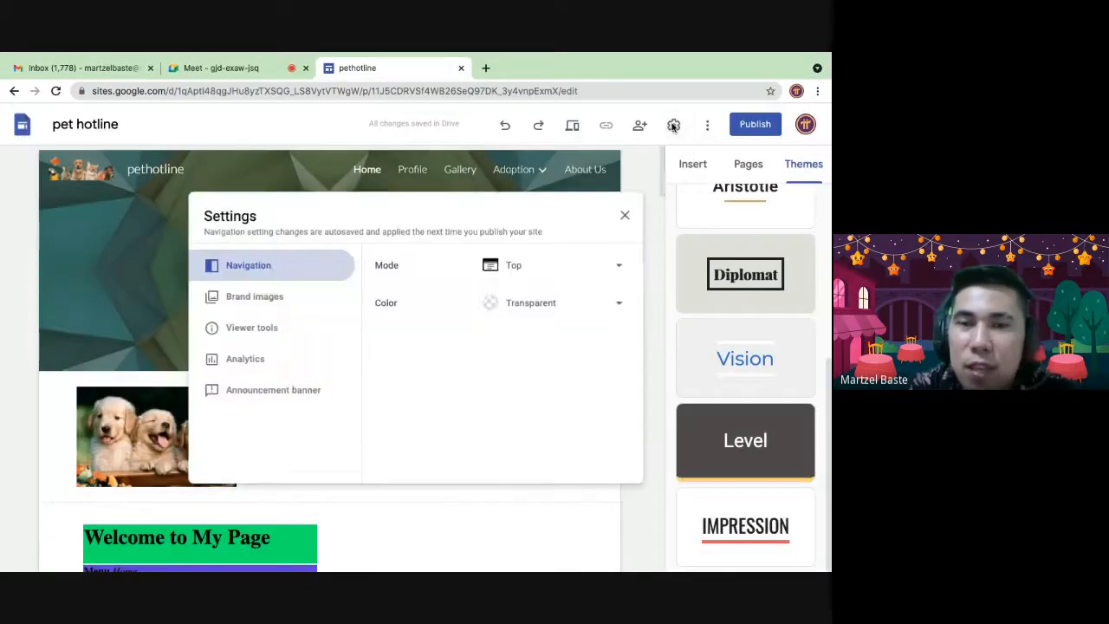
pyautogui.click(624, 214)
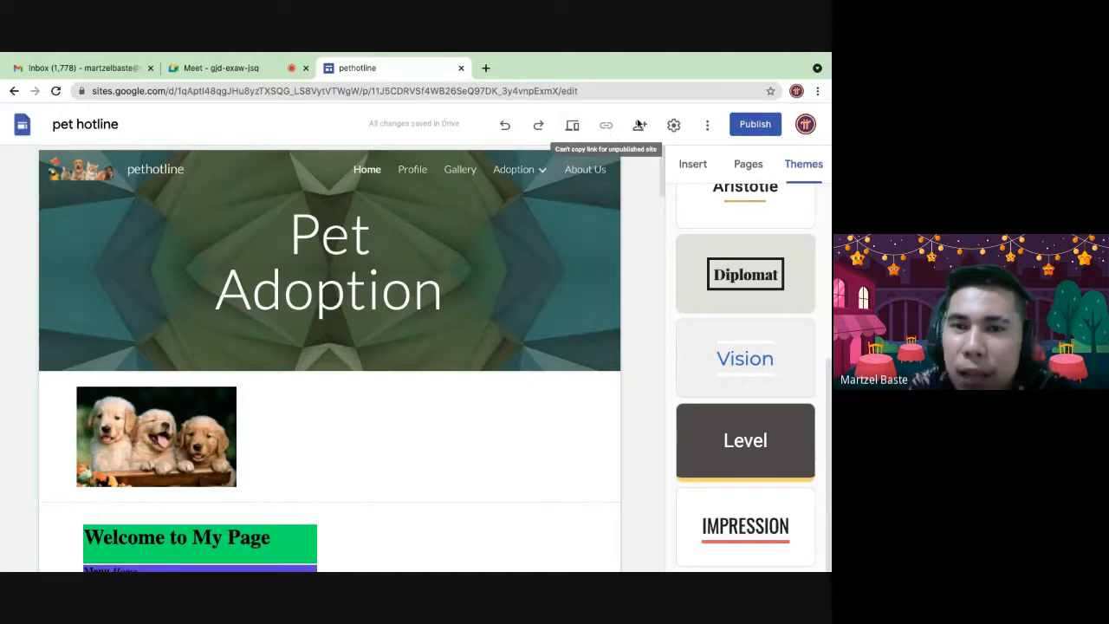
# Step: Publish the site at the web address pethotline and copy the published site link
pyautogui.click(751, 124)
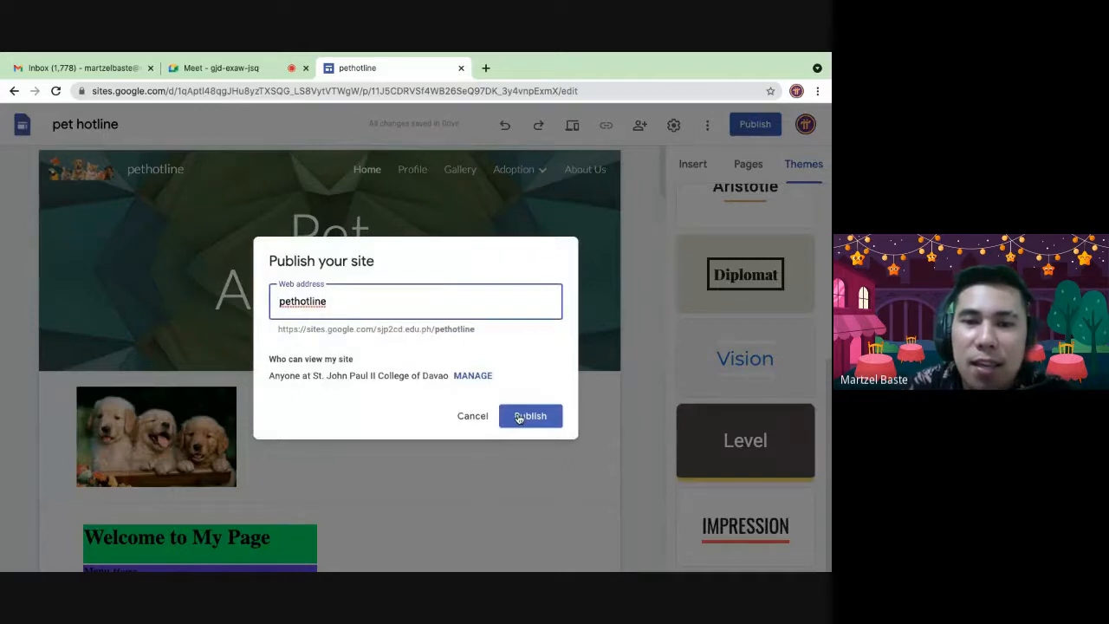
pyautogui.click(518, 416)
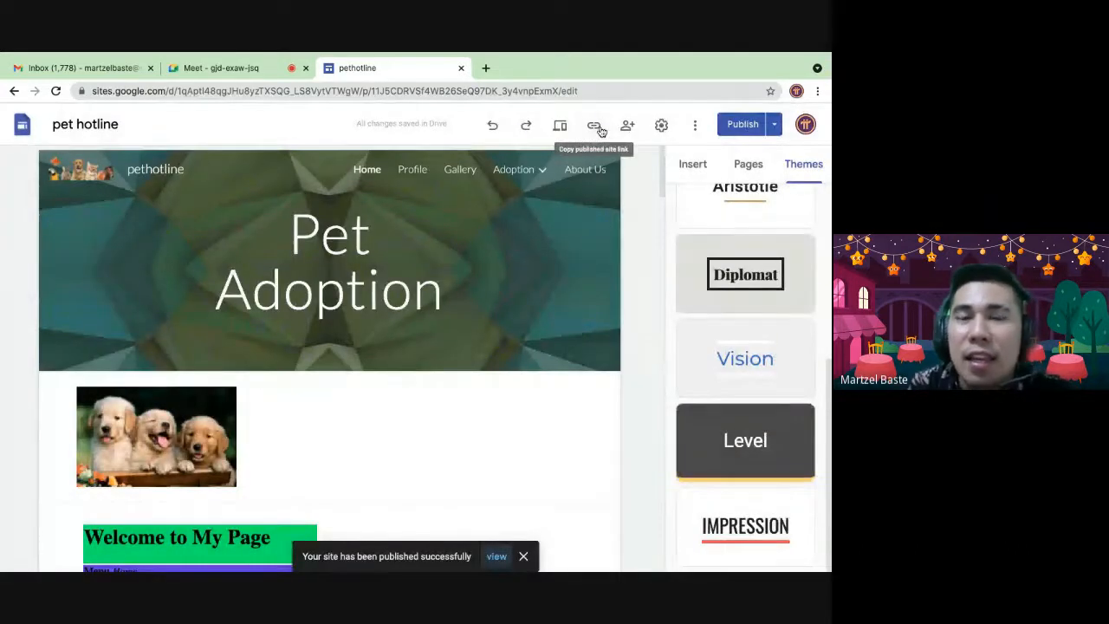
pyautogui.click(594, 126)
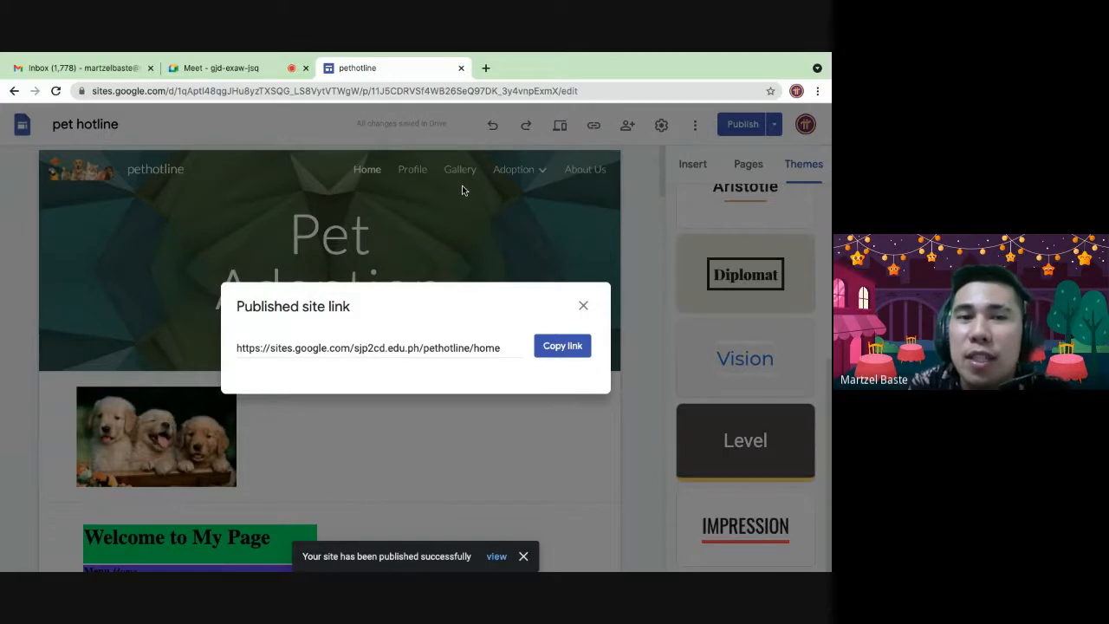
pyautogui.click(458, 355)
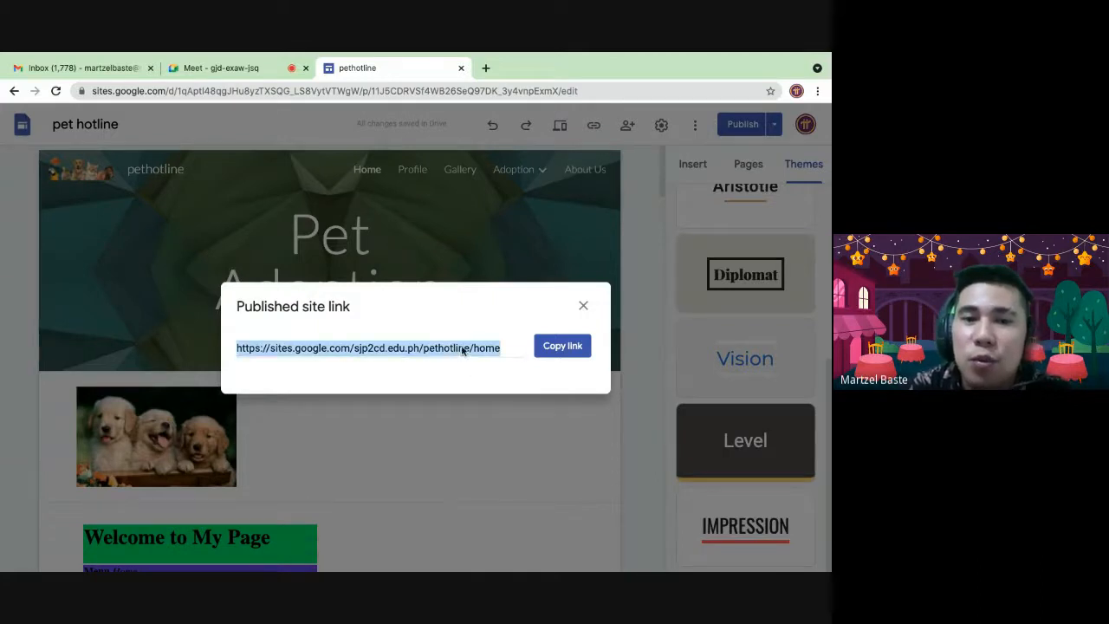
pyautogui.click(540, 349)
pyautogui.click(574, 307)
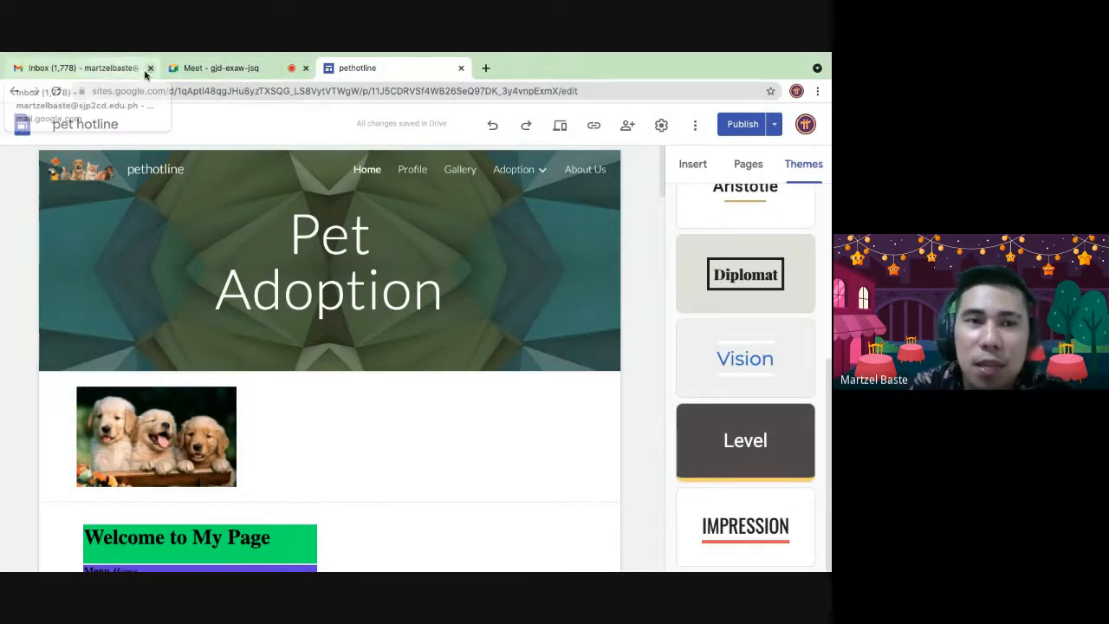
pyautogui.hotkey('ctrl', 'Left')
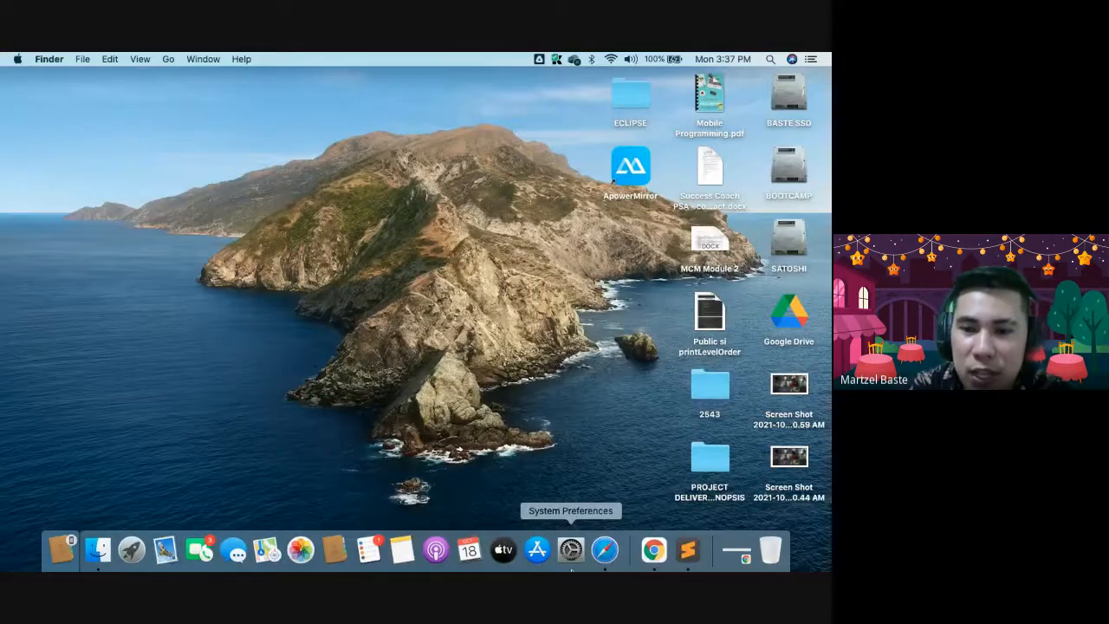
pyautogui.click(605, 550)
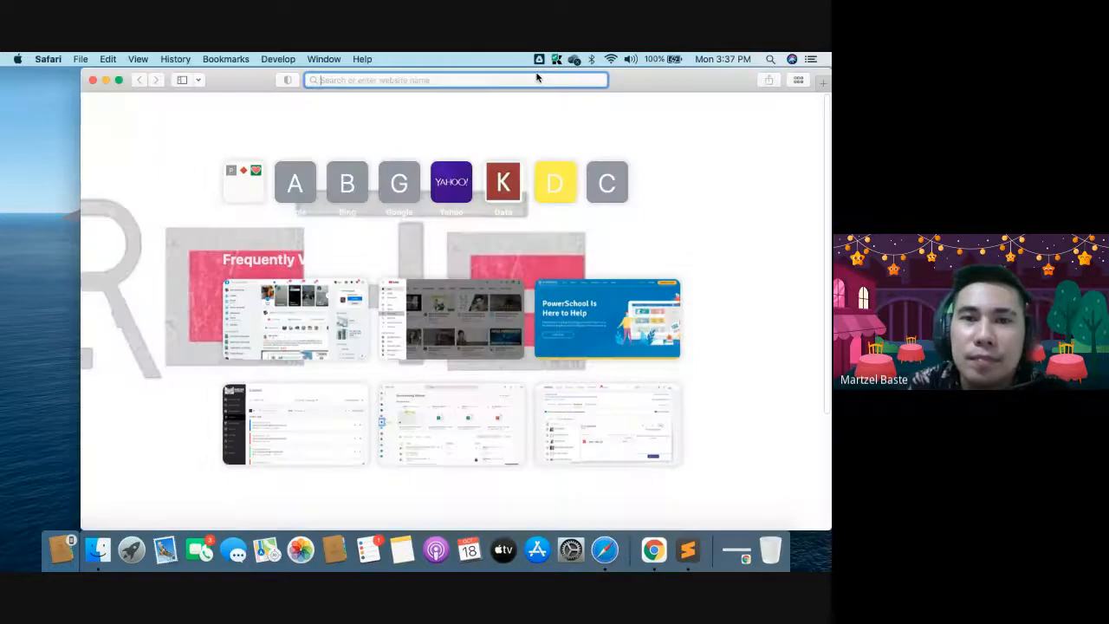
pyautogui.hotkey('ctrl', 'Right')
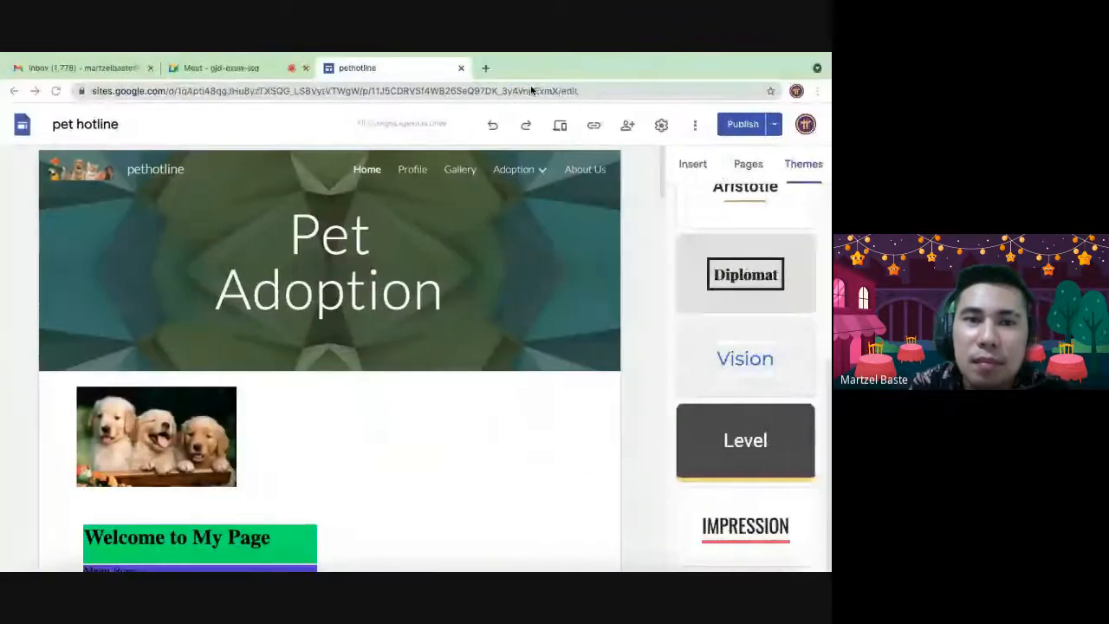
pyautogui.hotkey('ctrl', 'Left')
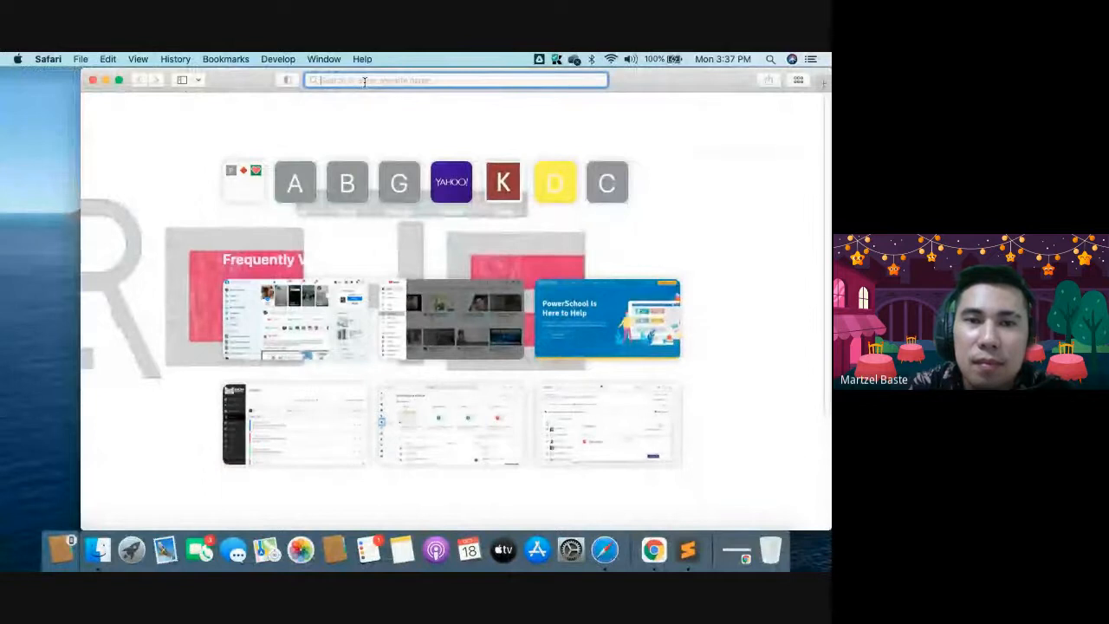
pyautogui.hotkey('ctrl', 'Right')
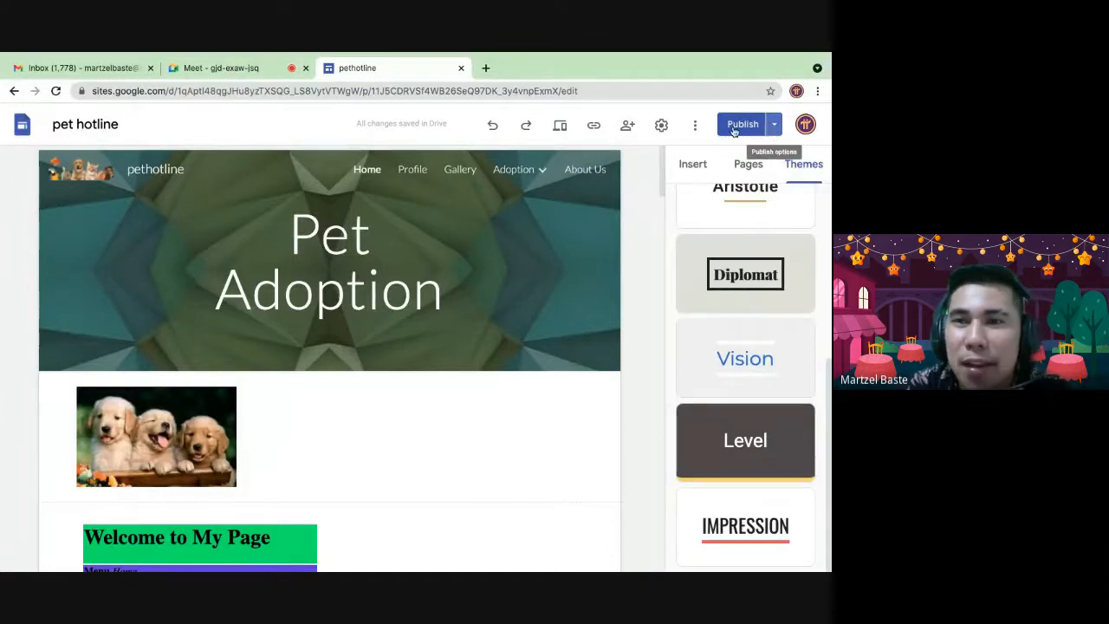
# Step: Examine the additional site options and the Home page's header, image and embedded content in the editor
pyautogui.click(695, 126)
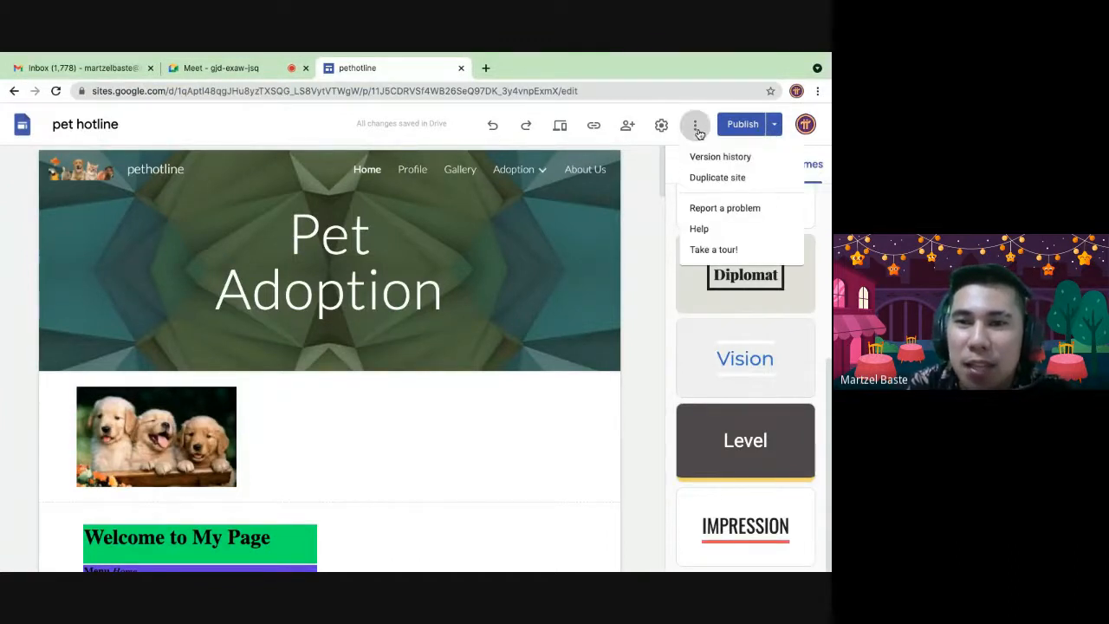
pyautogui.click(694, 126)
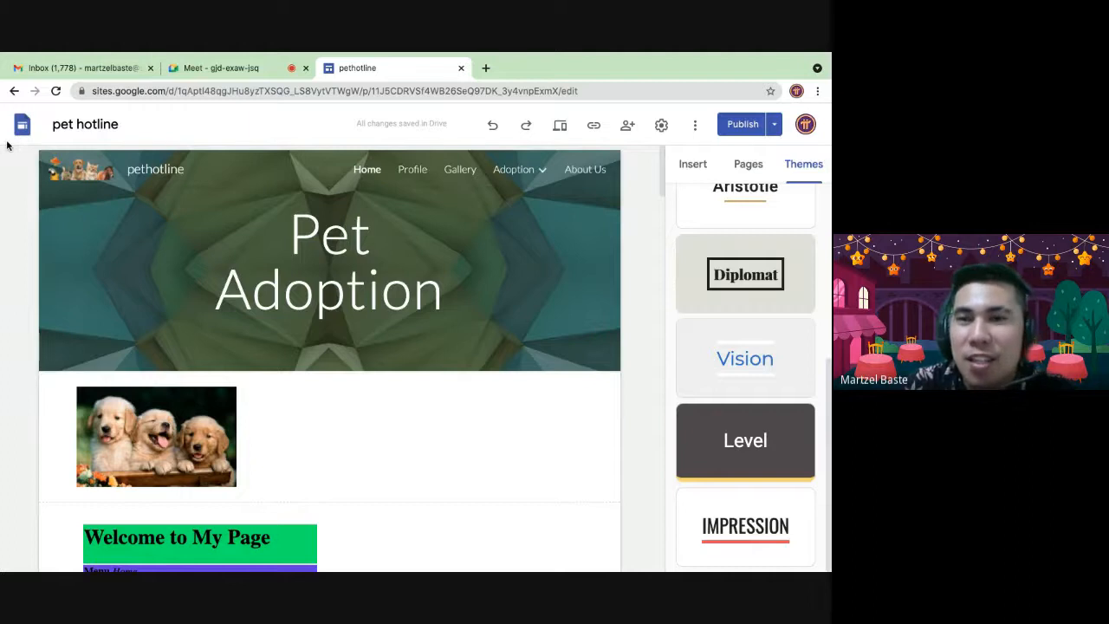
pyautogui.scroll(-4, 290, 301)
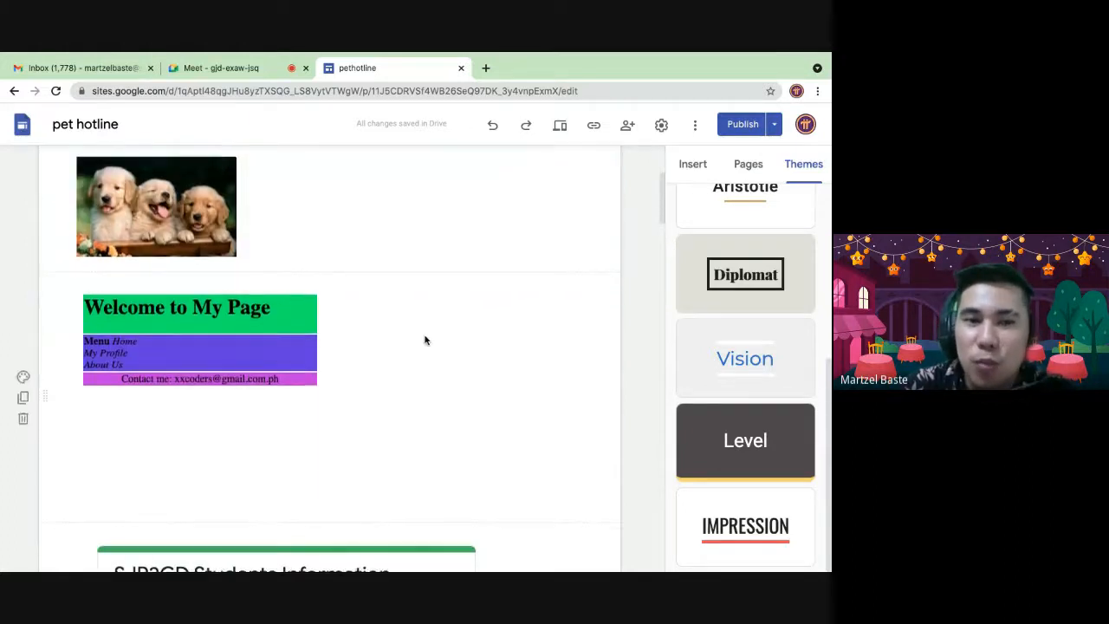
pyautogui.scroll(4, 424, 340)
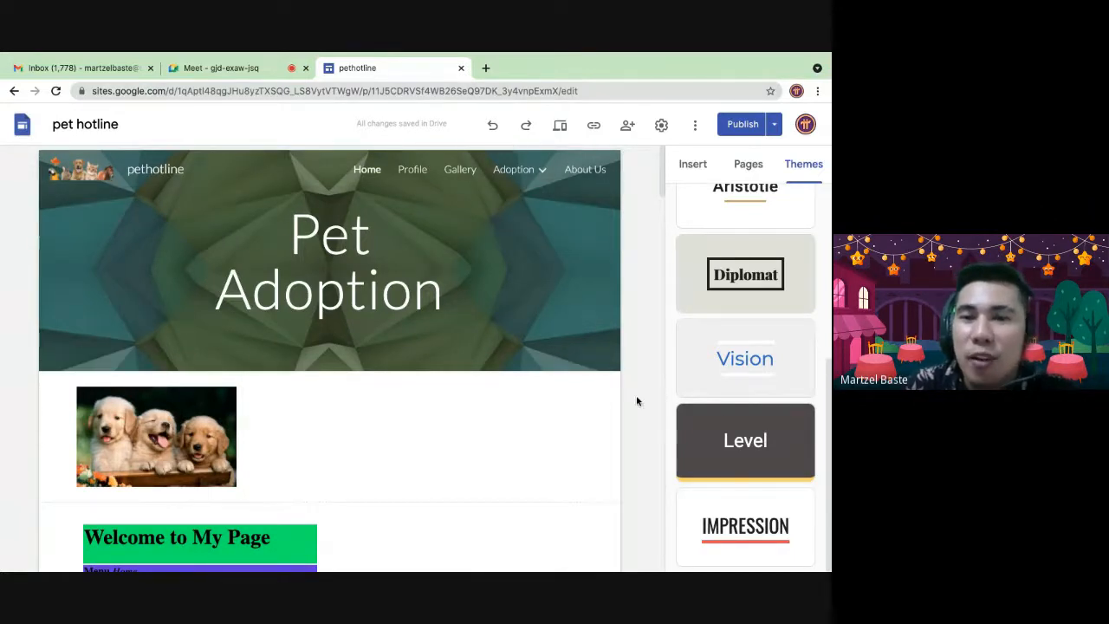
pyautogui.scroll(-2, 622, 398)
pyautogui.scroll(2, 621, 396)
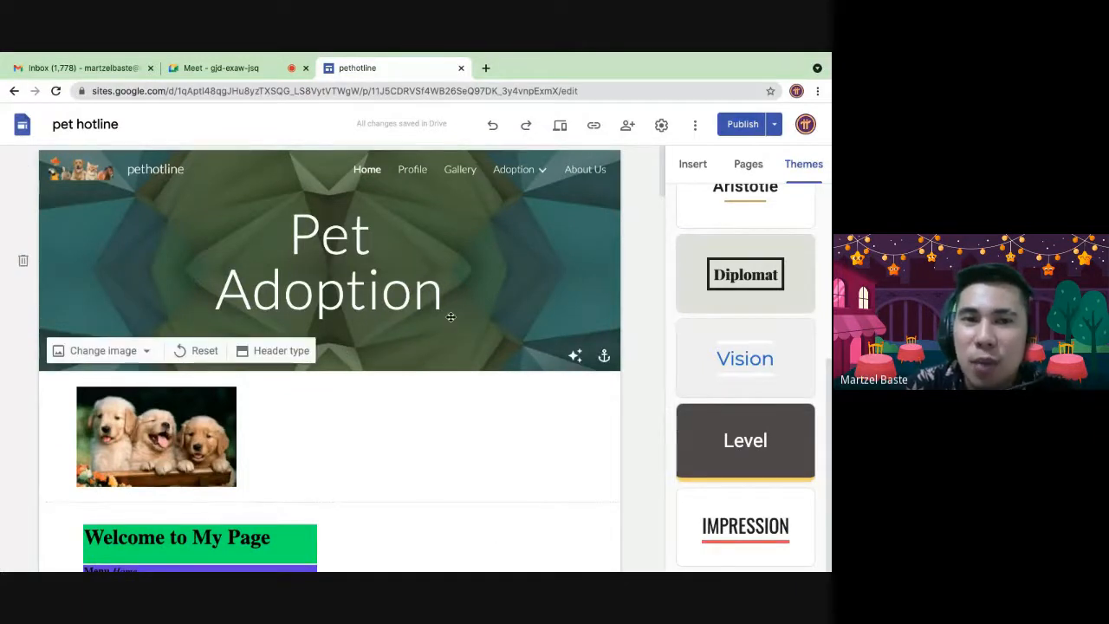
pyautogui.moveTo(514, 174)
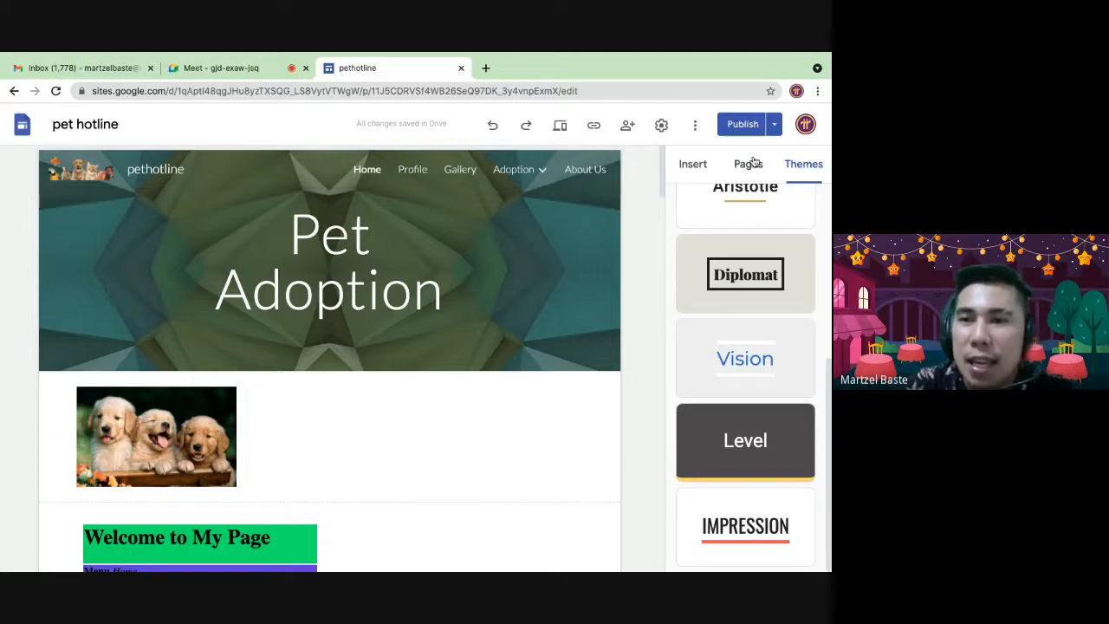
pyautogui.click(695, 126)
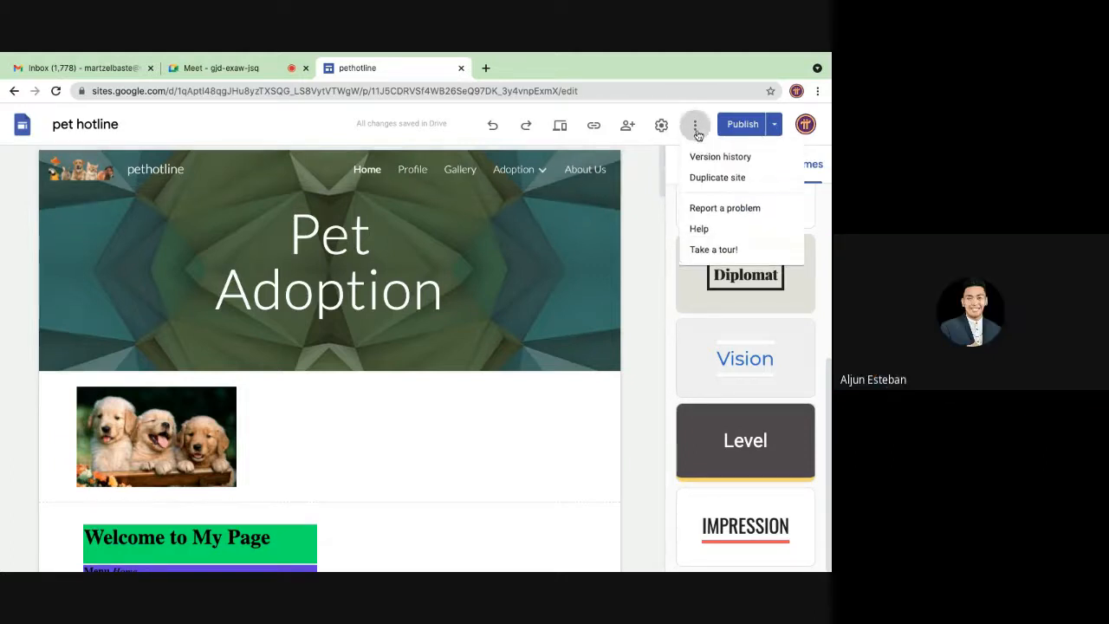
pyautogui.click(696, 128)
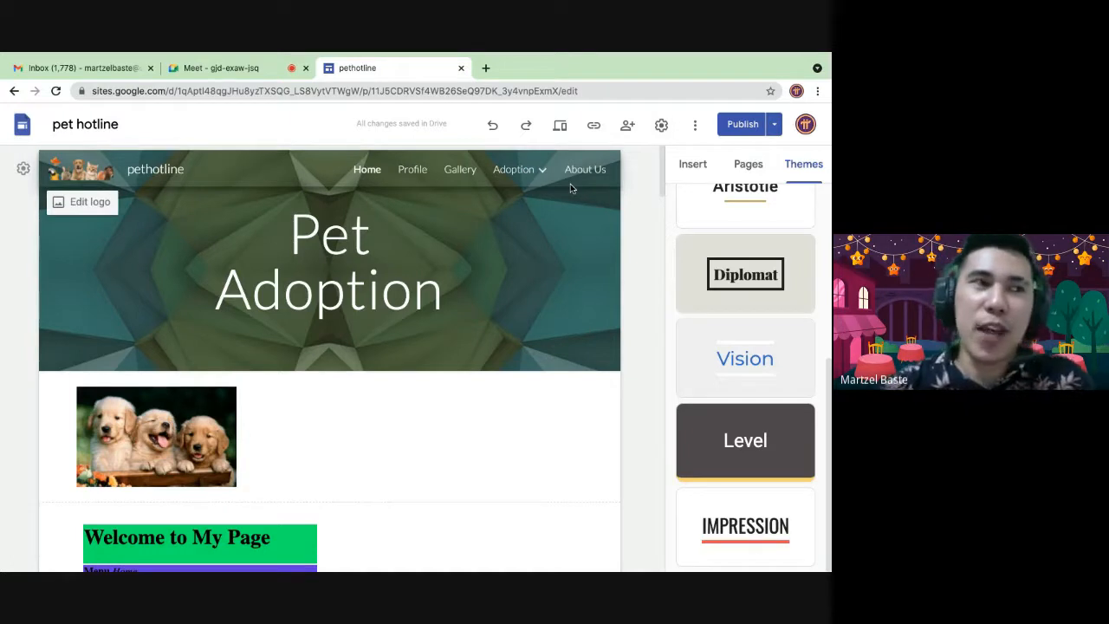
pyautogui.click(370, 290)
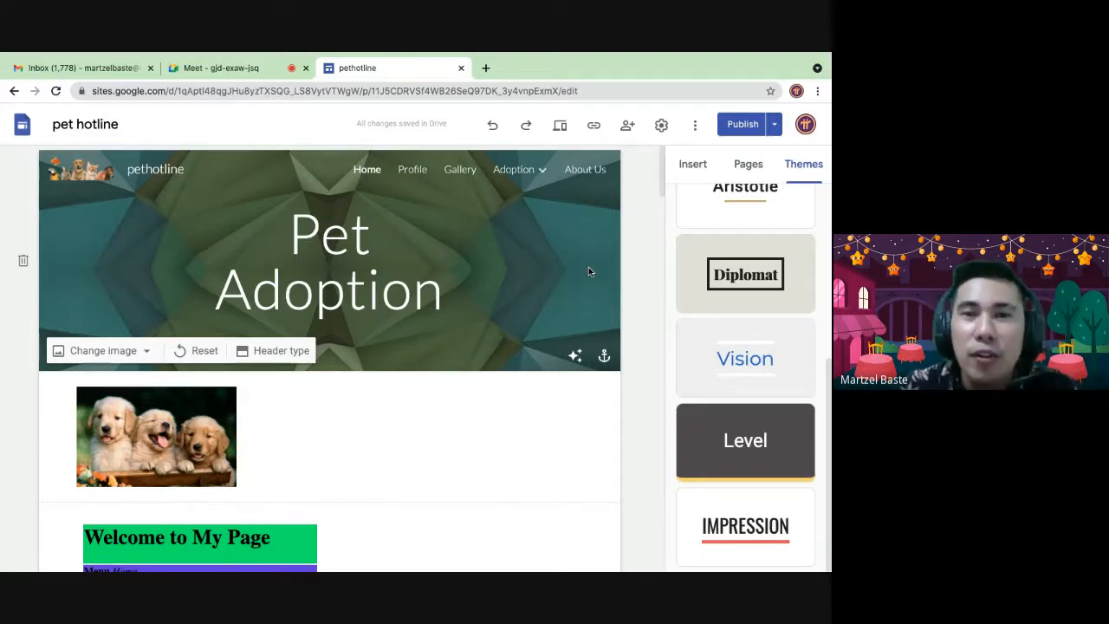
# Step: Search Google for wix website in a new browser tab and open the Wix sign-up from its home page
pyautogui.click(485, 68)
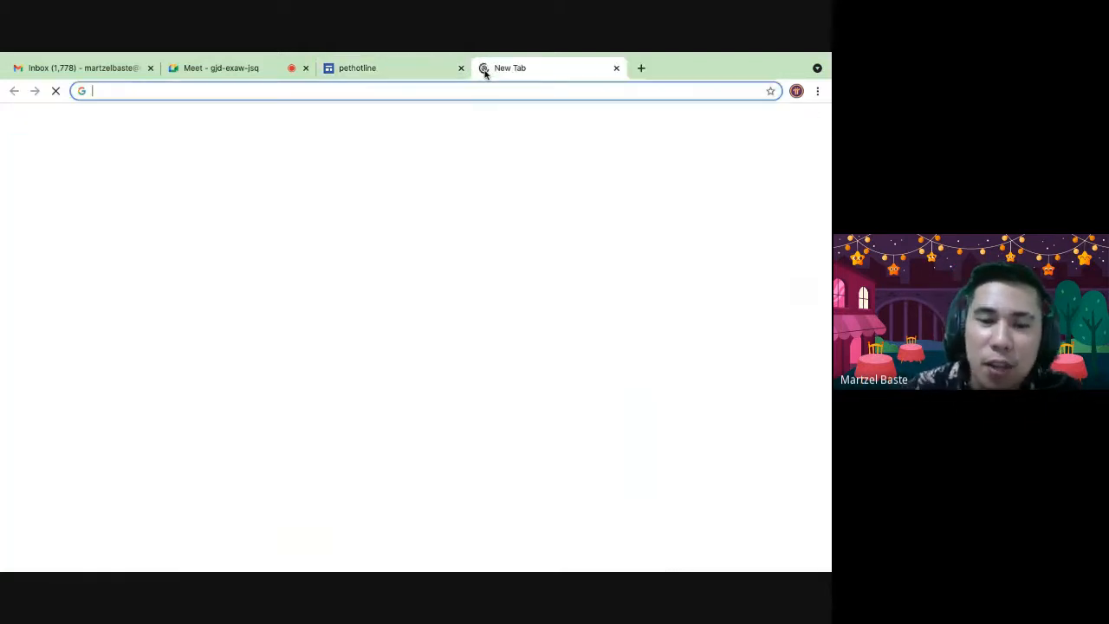
pyautogui.write('wix w')
pyautogui.press('BackSpace')
pyautogui.press('BackSpace')
pyautogui.press('BackSpace')
pyautogui.write('wix')
pyautogui.press('Return')
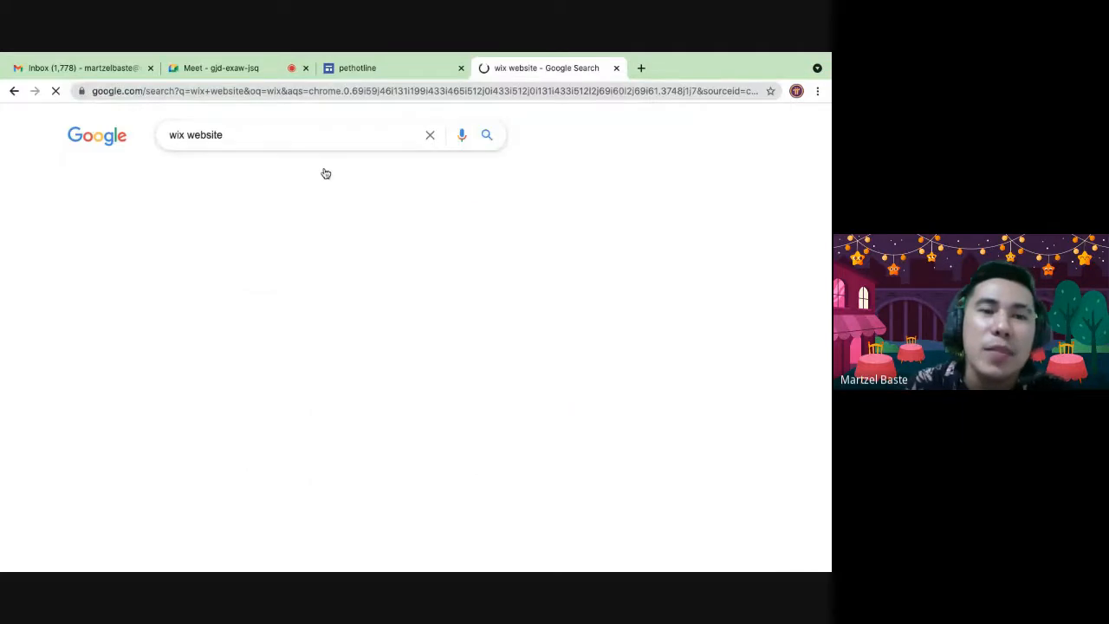
pyautogui.click(394, 260)
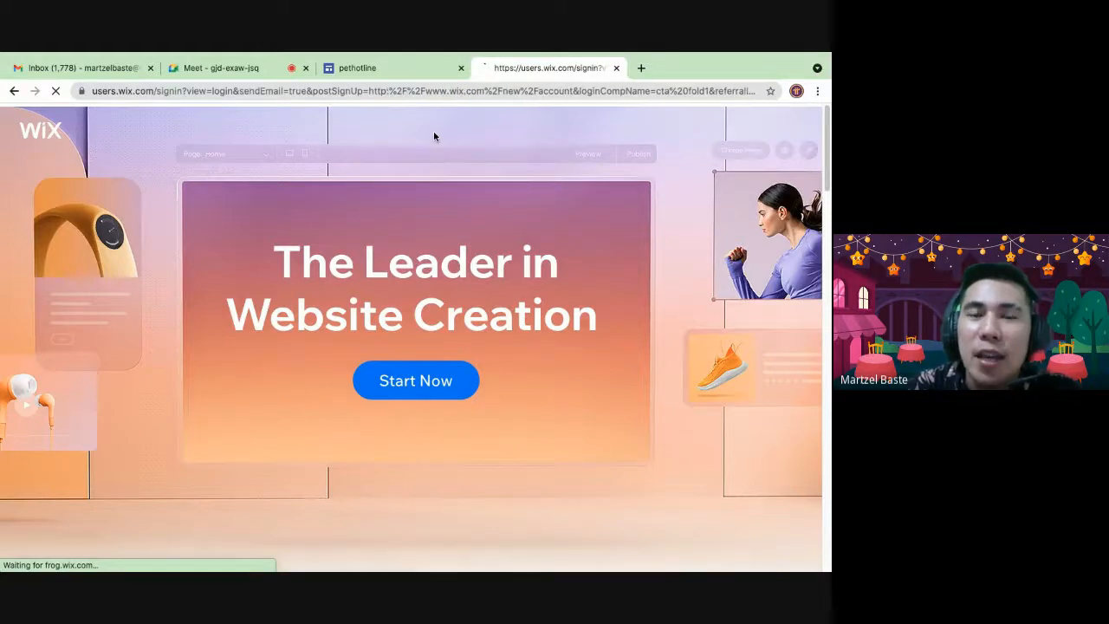
# Step: Sign up for Wix with the Google account and start the website setup questions
pyautogui.click(391, 68)
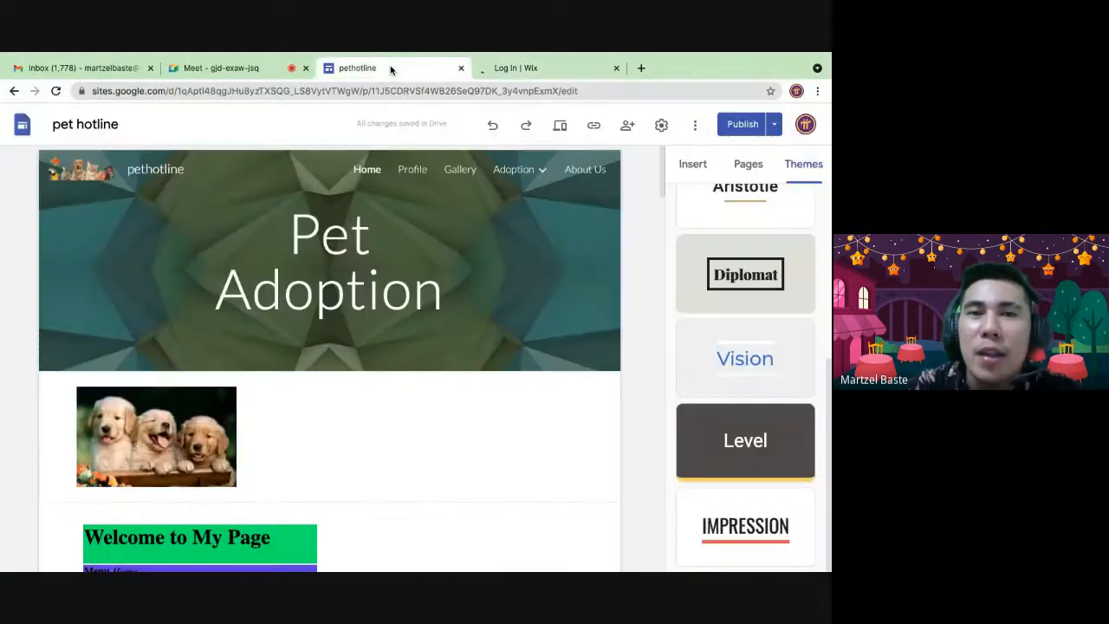
pyautogui.click(470, 73)
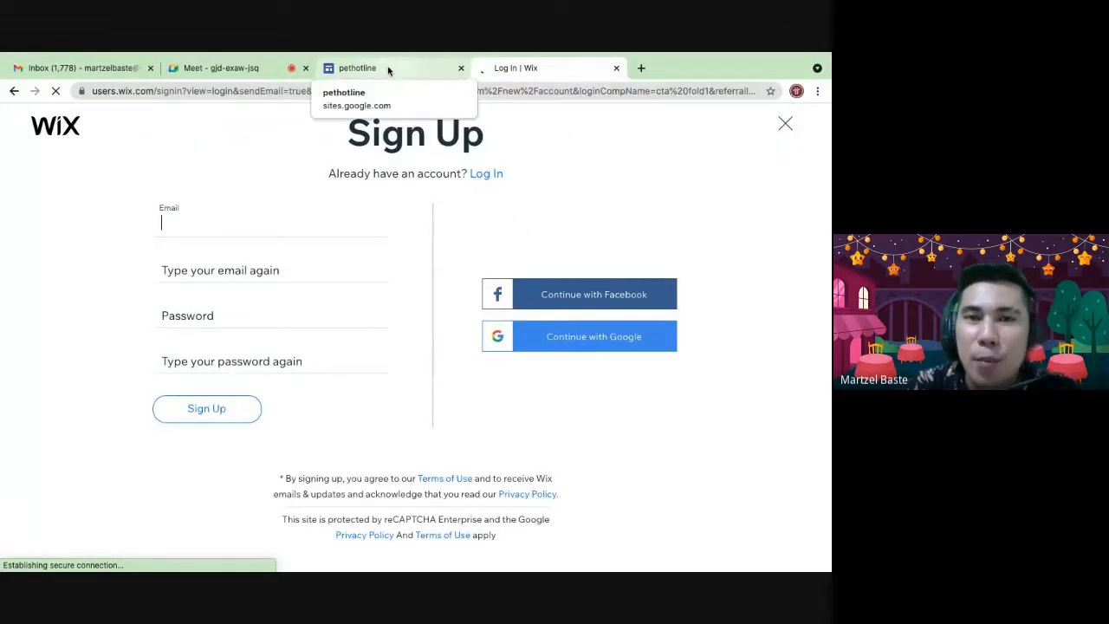
pyautogui.click(565, 336)
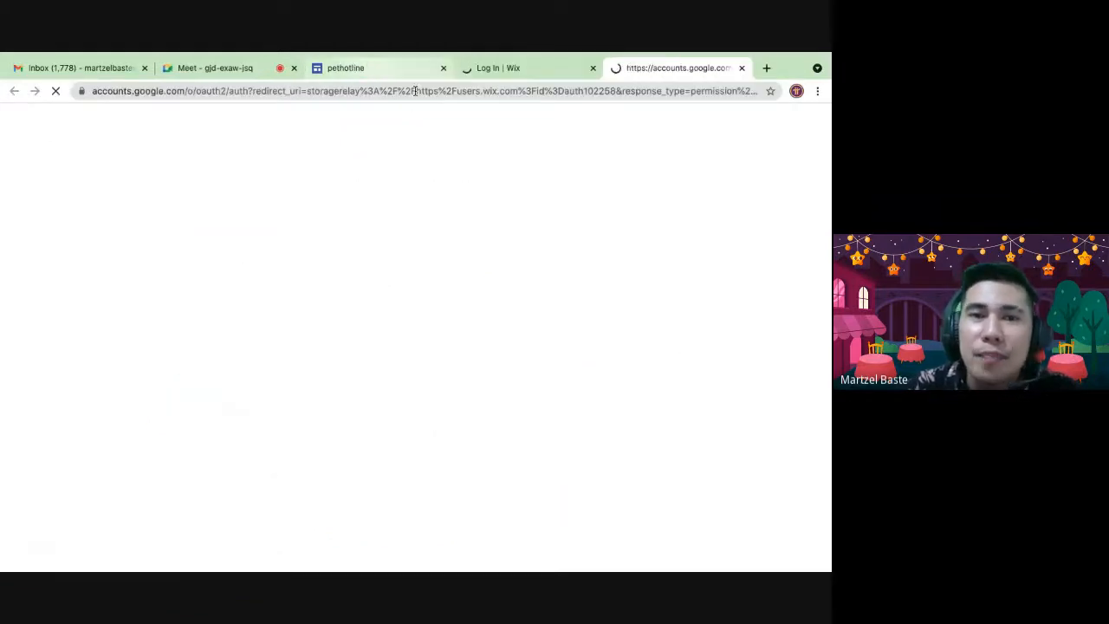
pyautogui.click(500, 69)
pyautogui.click(645, 70)
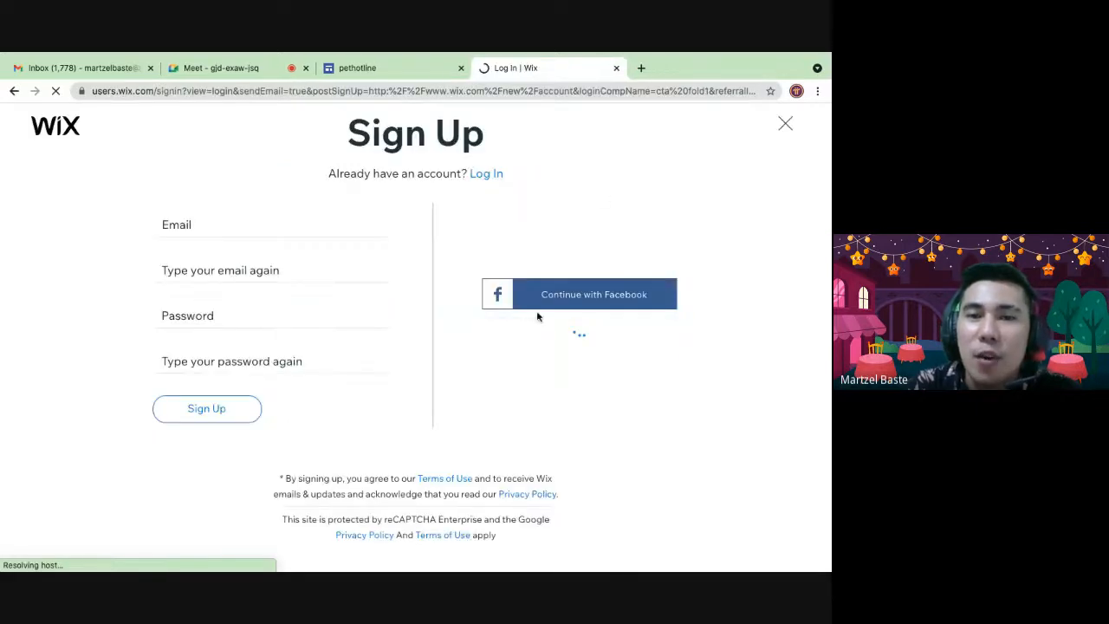
pyautogui.click(391, 68)
pyautogui.click(523, 69)
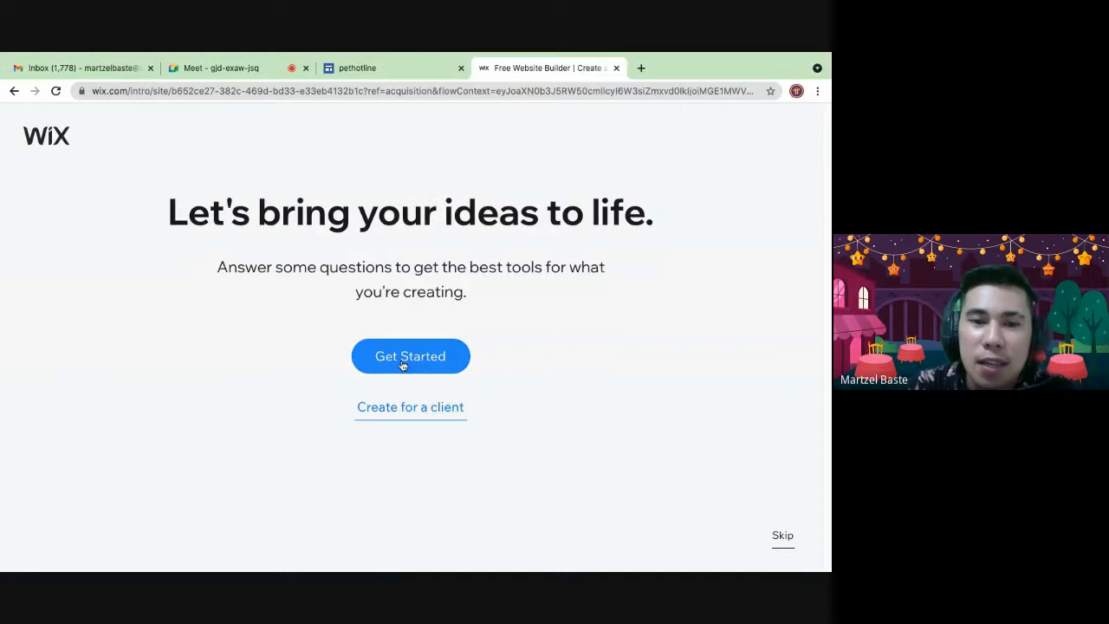
pyautogui.click(396, 411)
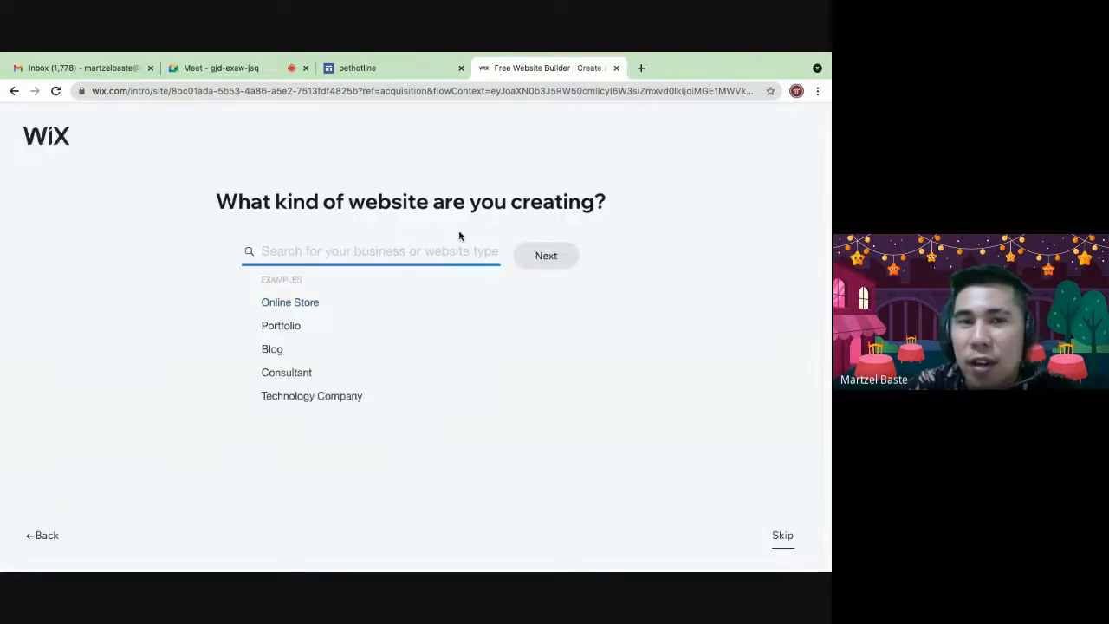
# Step: Set the kind of website to Blog and go through the features offered for the new site
pyautogui.click(272, 350)
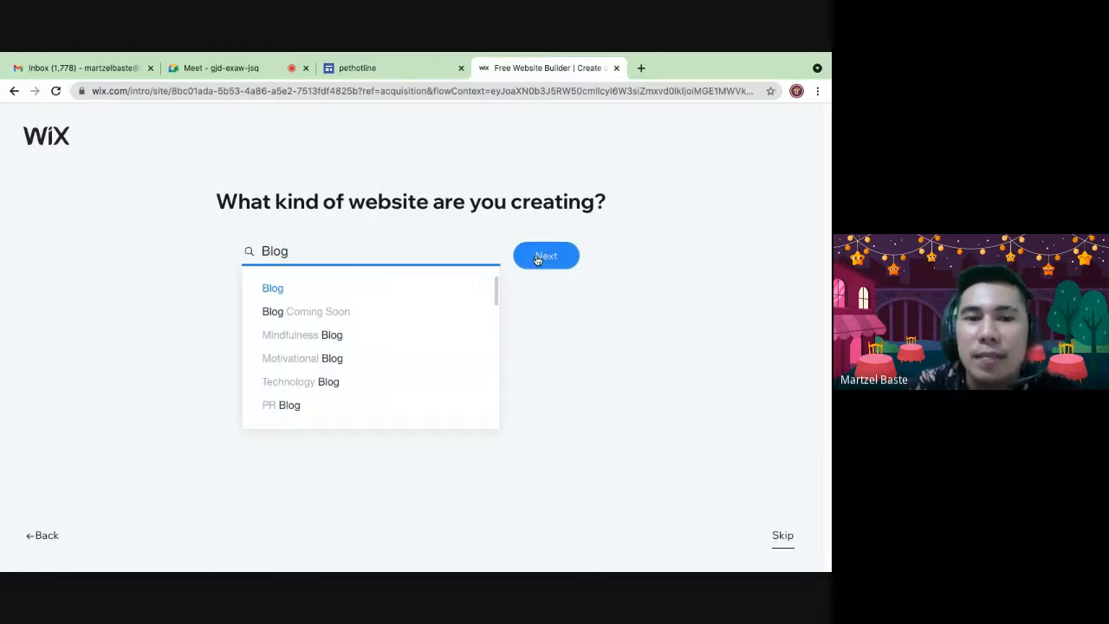
pyautogui.click(537, 259)
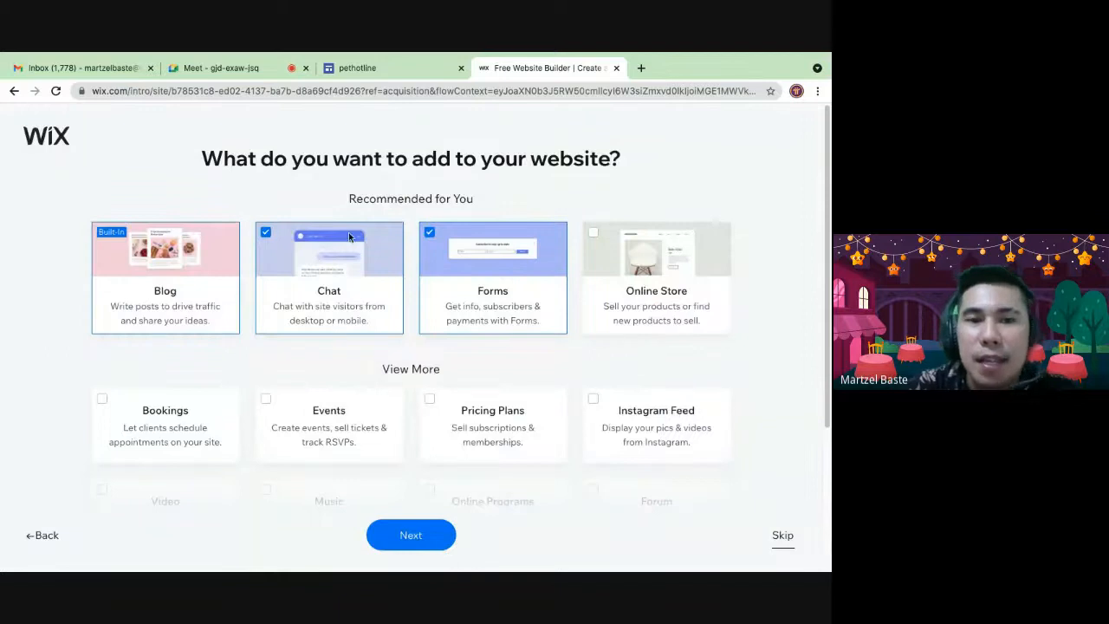
pyautogui.scroll(-3, 468, 305)
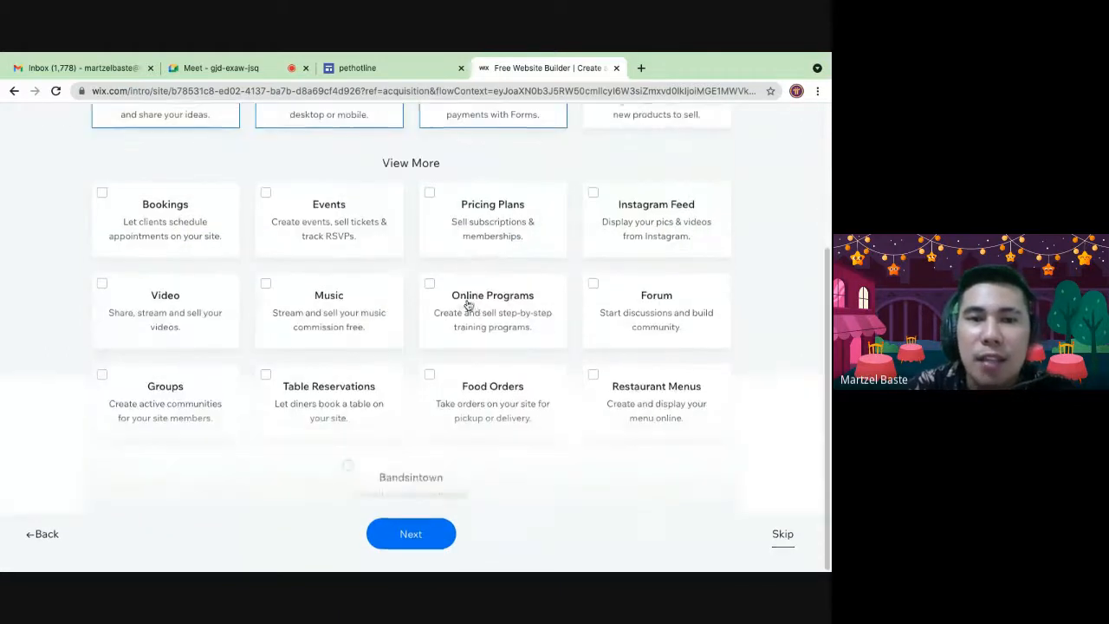
pyautogui.scroll(3, 467, 305)
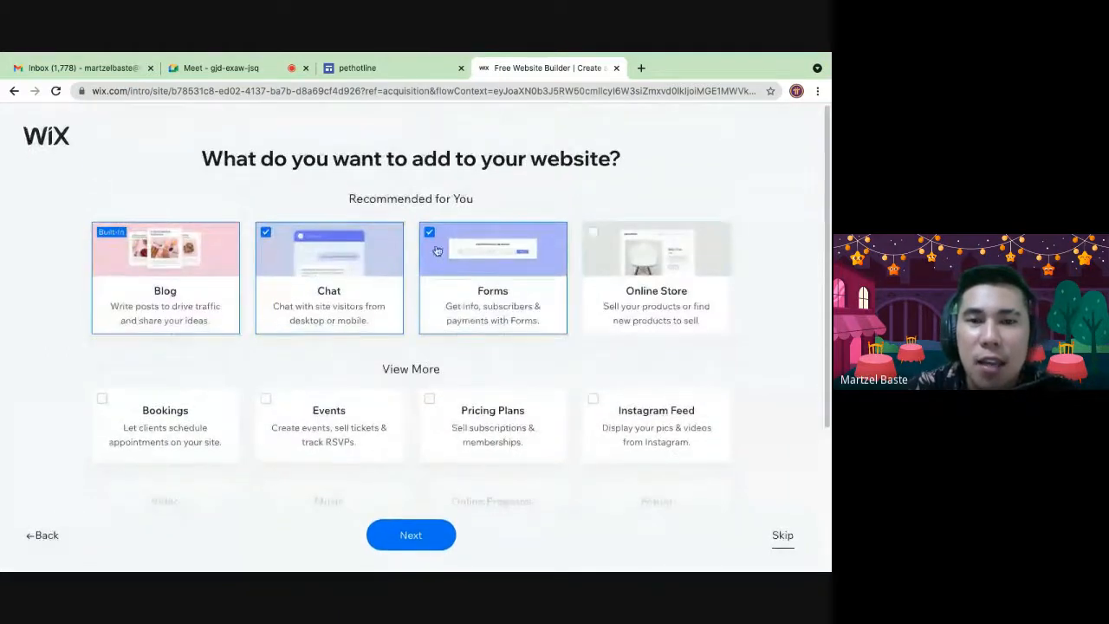
pyautogui.scroll(-3, 585, 274)
pyautogui.scroll(3, 585, 274)
pyautogui.scroll(-1, 585, 275)
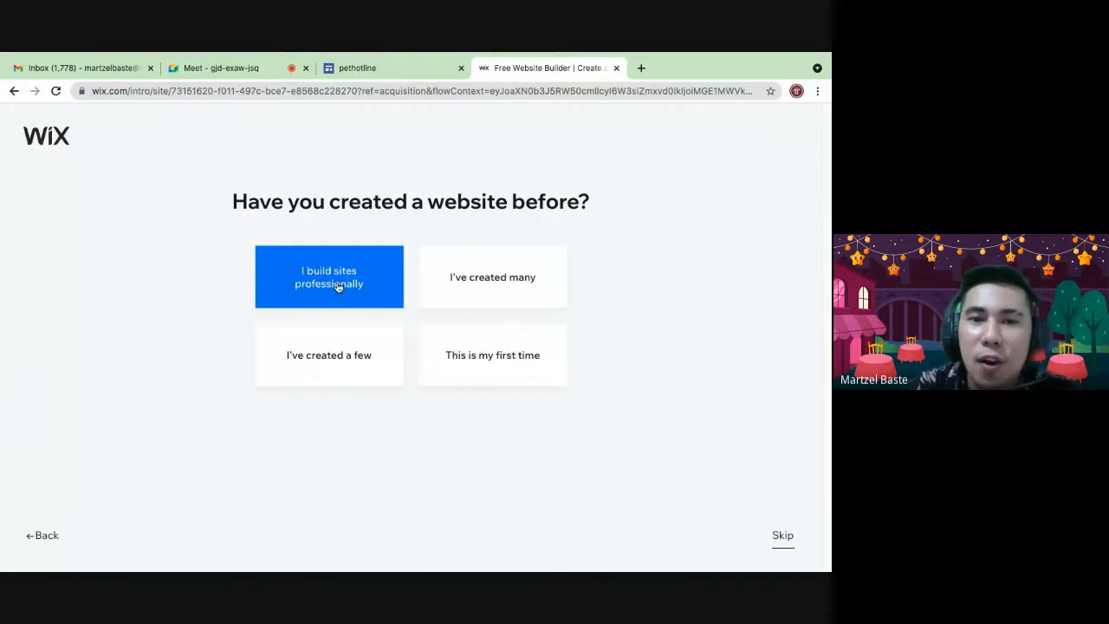
# Step: Answer that you build sites professionally and start creating the website from a template with the Wix Editor
pyautogui.click(339, 284)
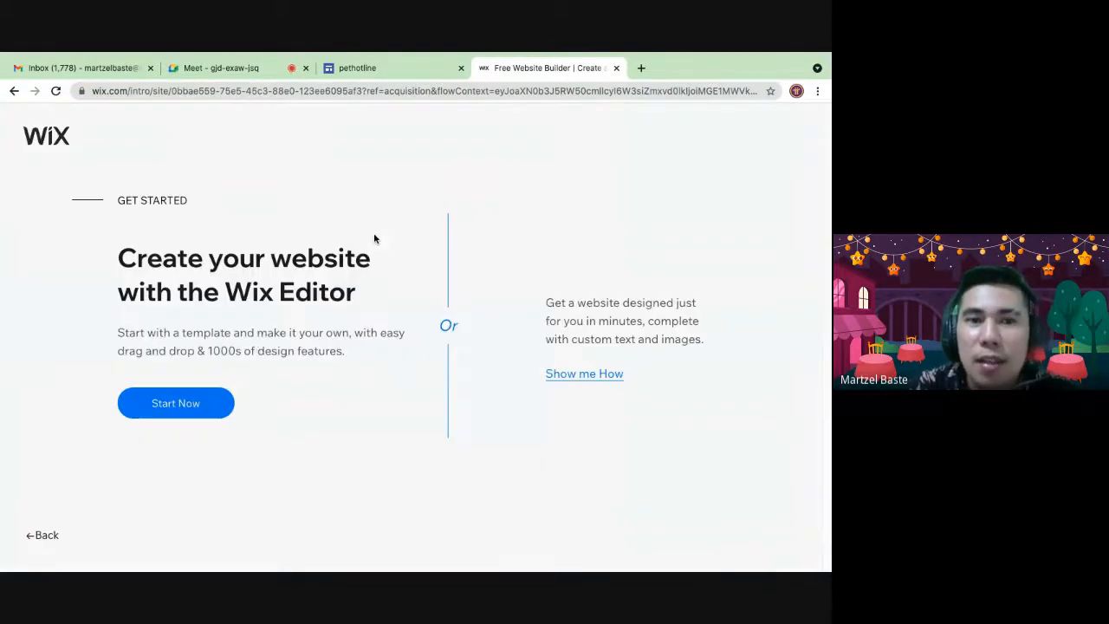
pyautogui.click(186, 397)
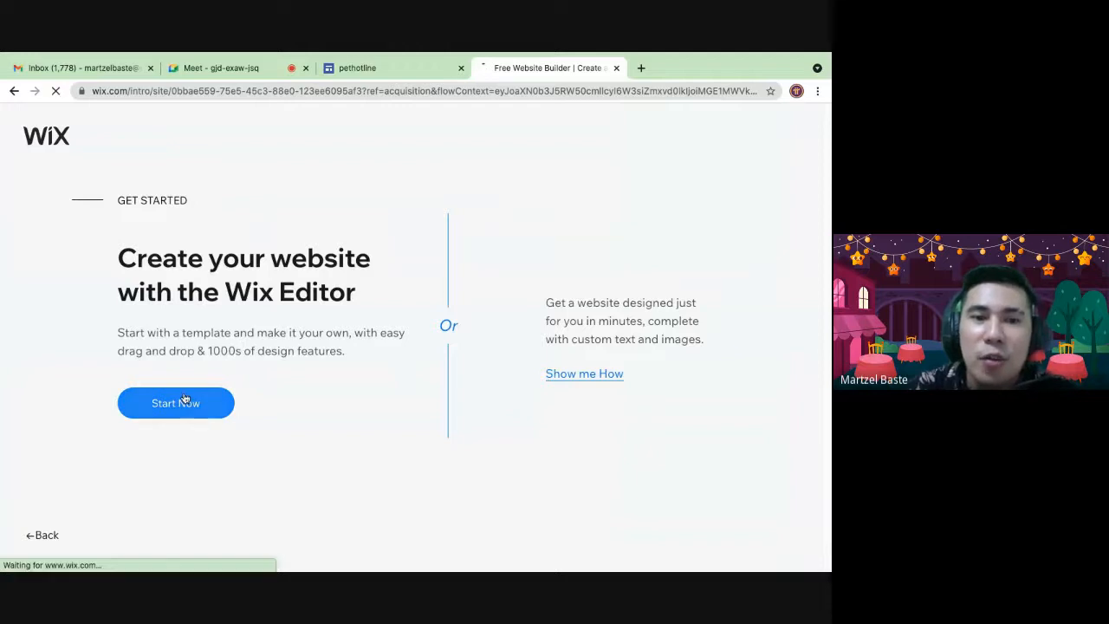
pyautogui.click(377, 76)
pyautogui.click(549, 69)
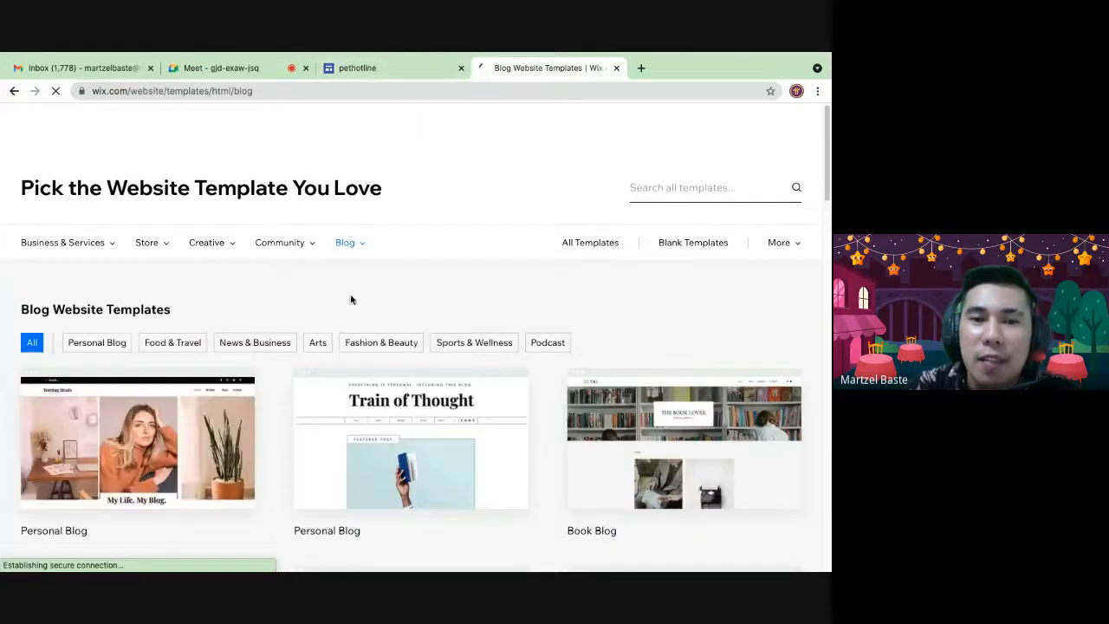
# Step: Preview the Boost Your Success coaching blog template and open it for editing
pyautogui.scroll(-3, 374, 303)
pyautogui.scroll(2, 374, 303)
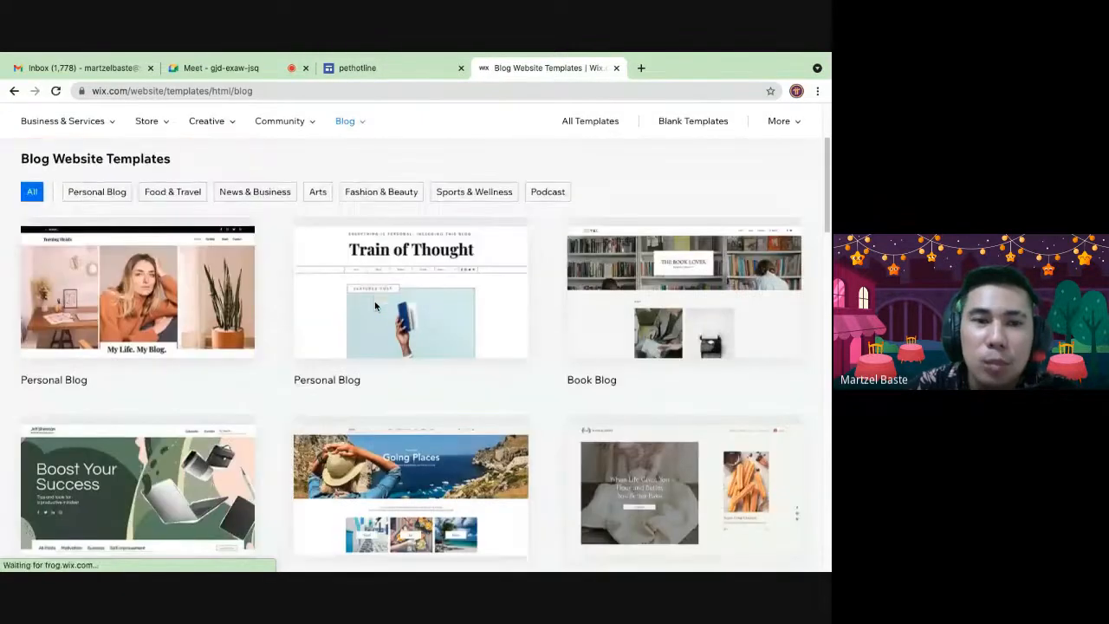
pyautogui.moveTo(115, 491)
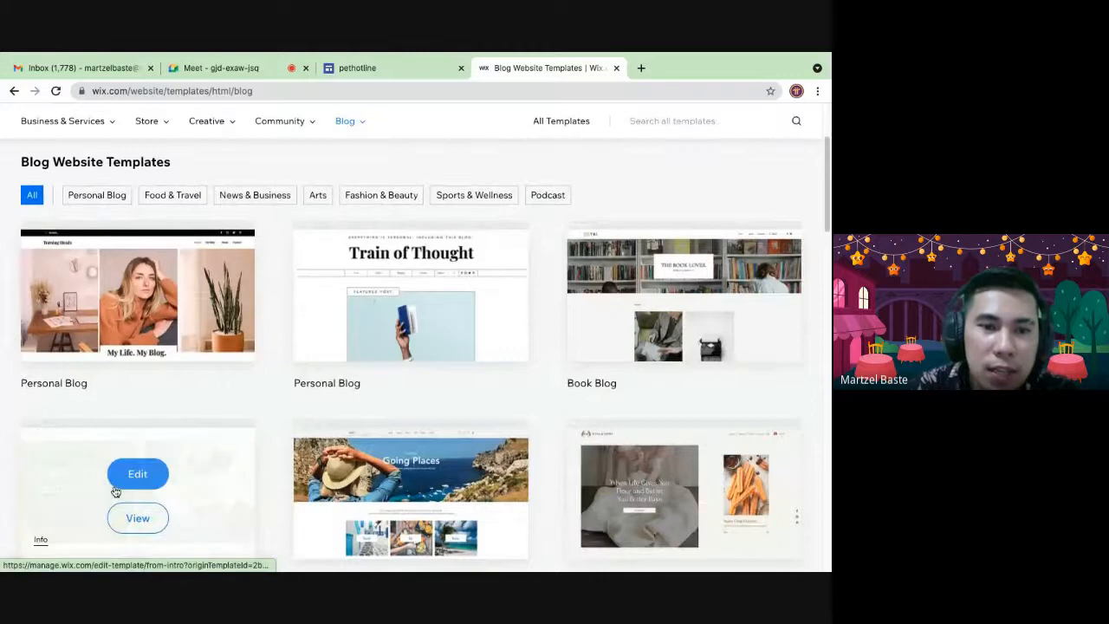
pyautogui.click(137, 517)
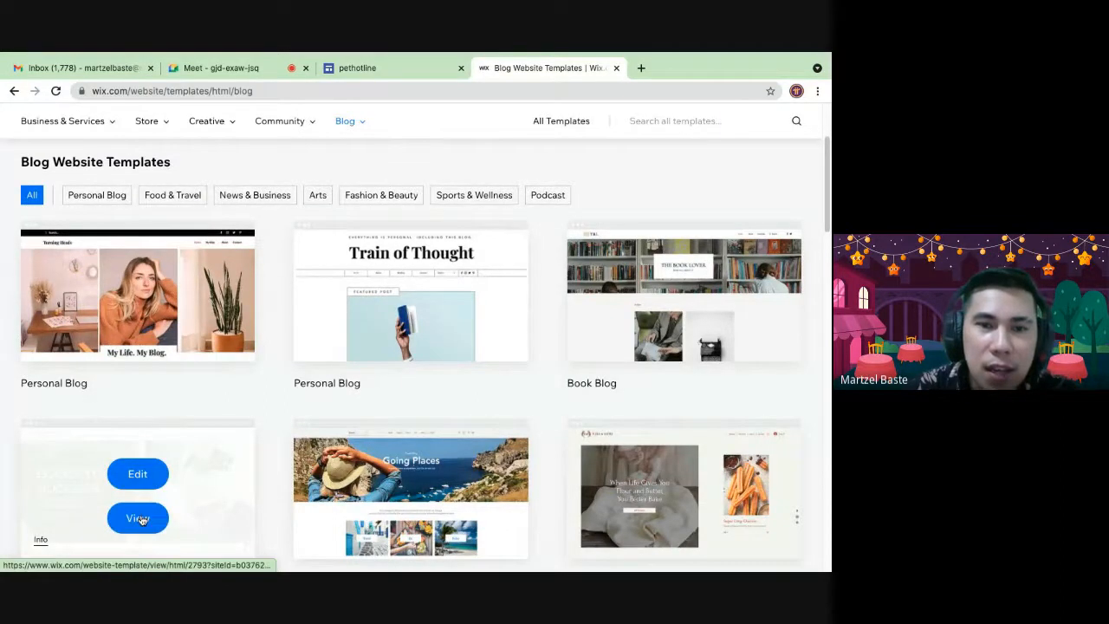
pyautogui.click(139, 517)
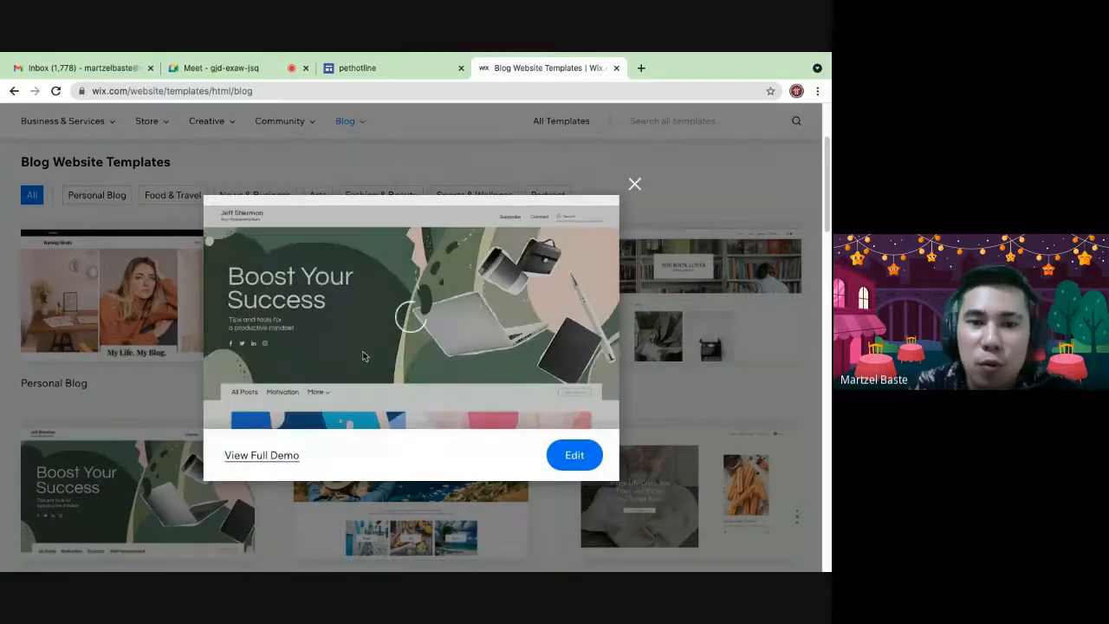
pyautogui.scroll(-5, 443, 378)
pyautogui.scroll(-5, 397, 347)
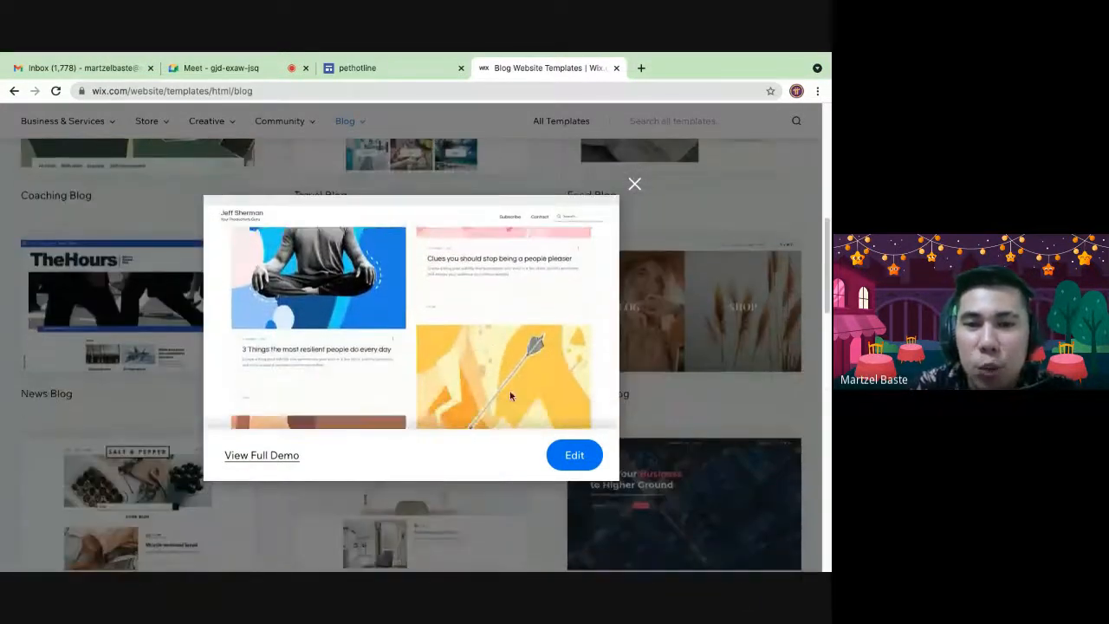
pyautogui.click(568, 455)
# Step: Browse the other blog website templates and return to the Wix Website Editor
pyautogui.click(517, 68)
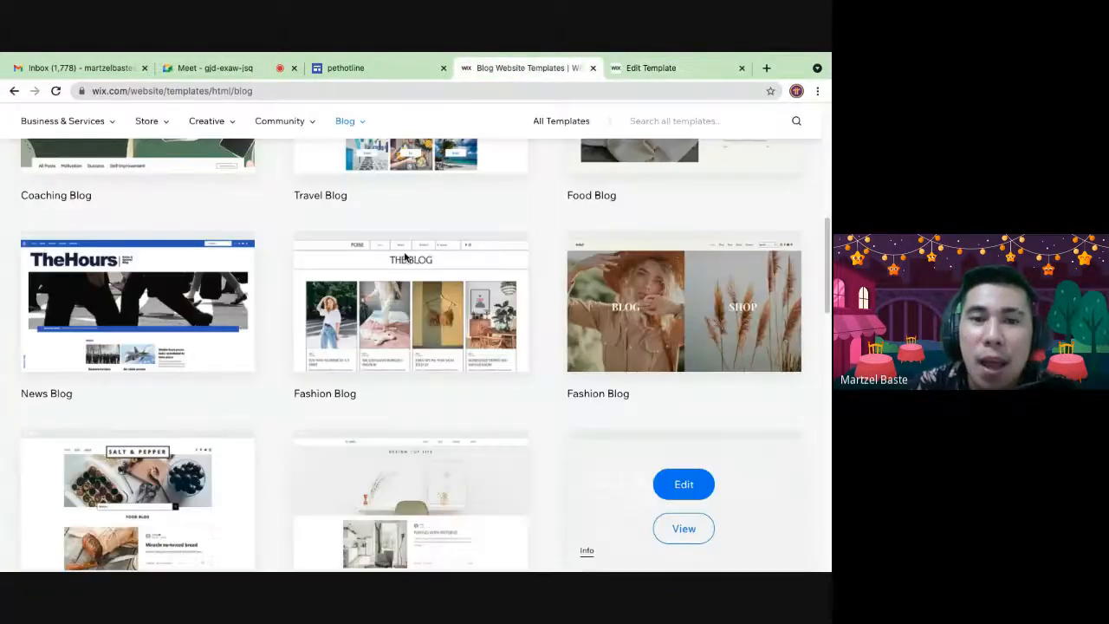
pyautogui.scroll(-3, 403, 262)
pyautogui.scroll(-2, 403, 262)
pyautogui.scroll(15, 404, 263)
pyautogui.scroll(-5, 404, 265)
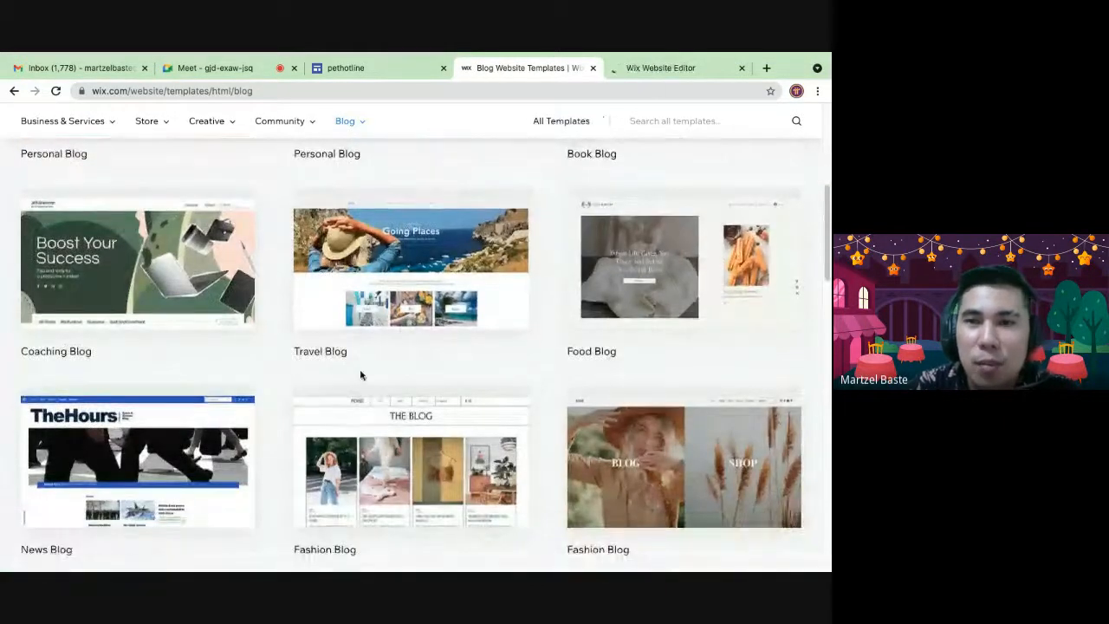
pyautogui.click(652, 67)
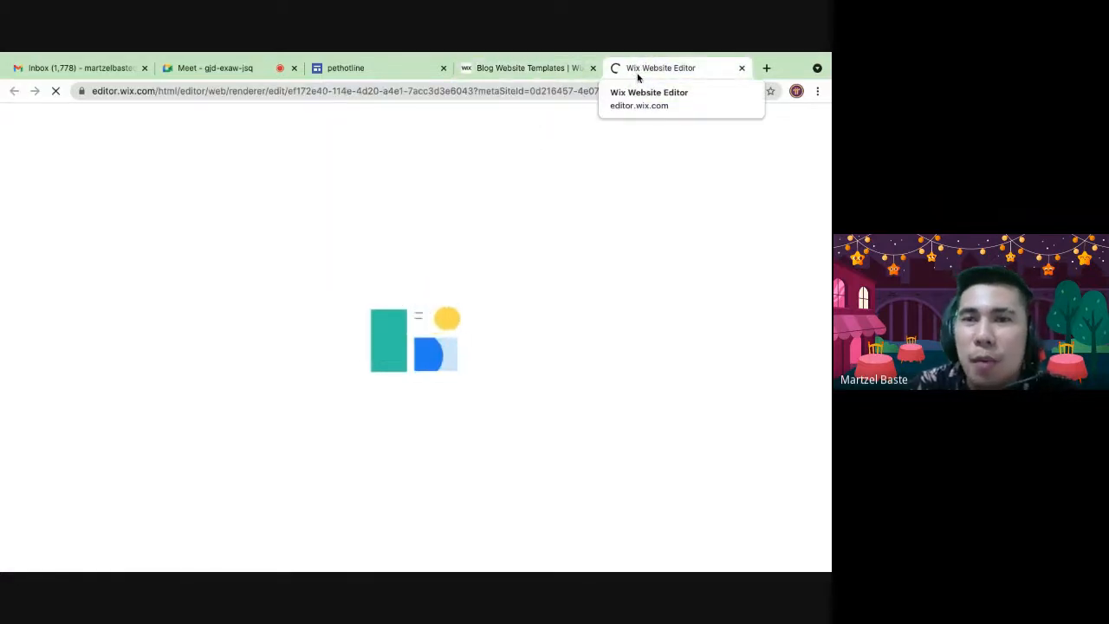
pyautogui.click(509, 91)
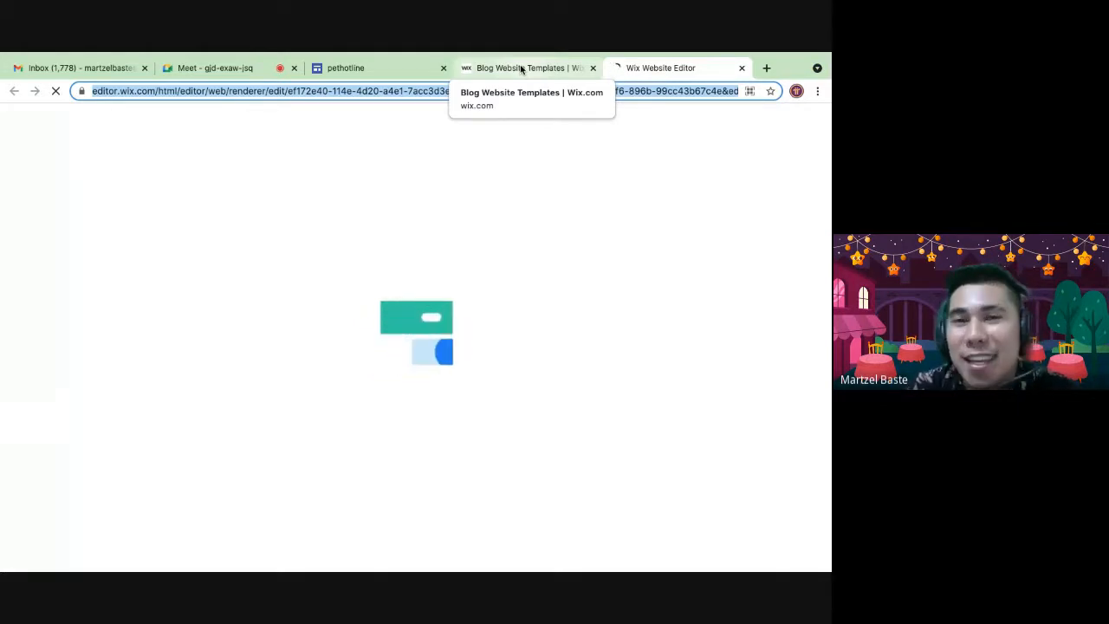
# Step: Switch to the pet hotline site in Google Sites and review the Home page's header, image and embedded content
pyautogui.click(351, 79)
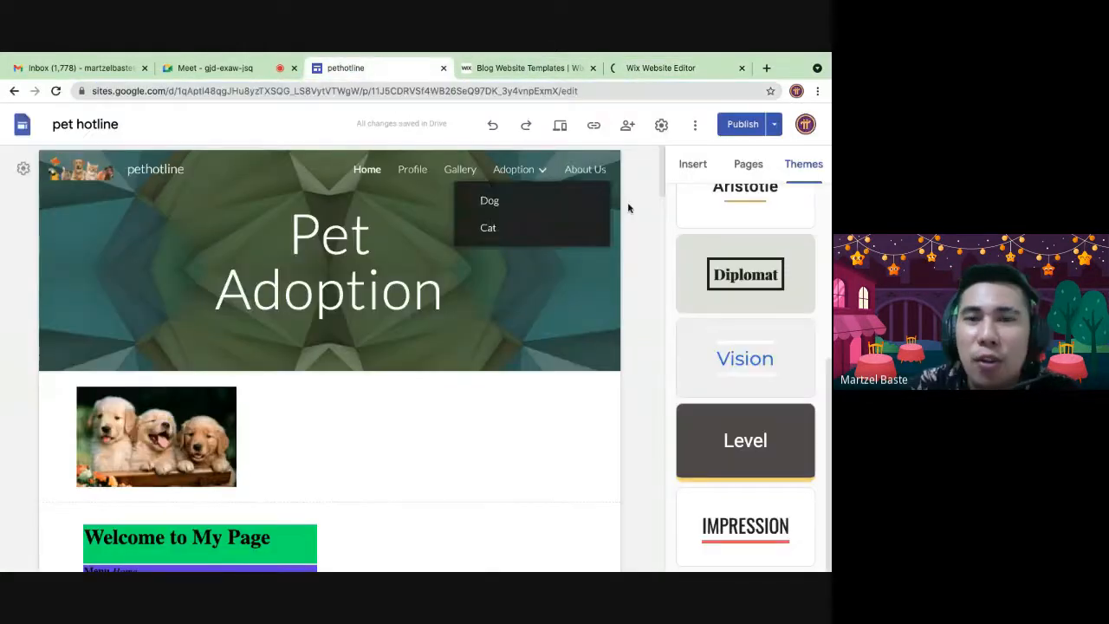
pyautogui.scroll(-2, 509, 258)
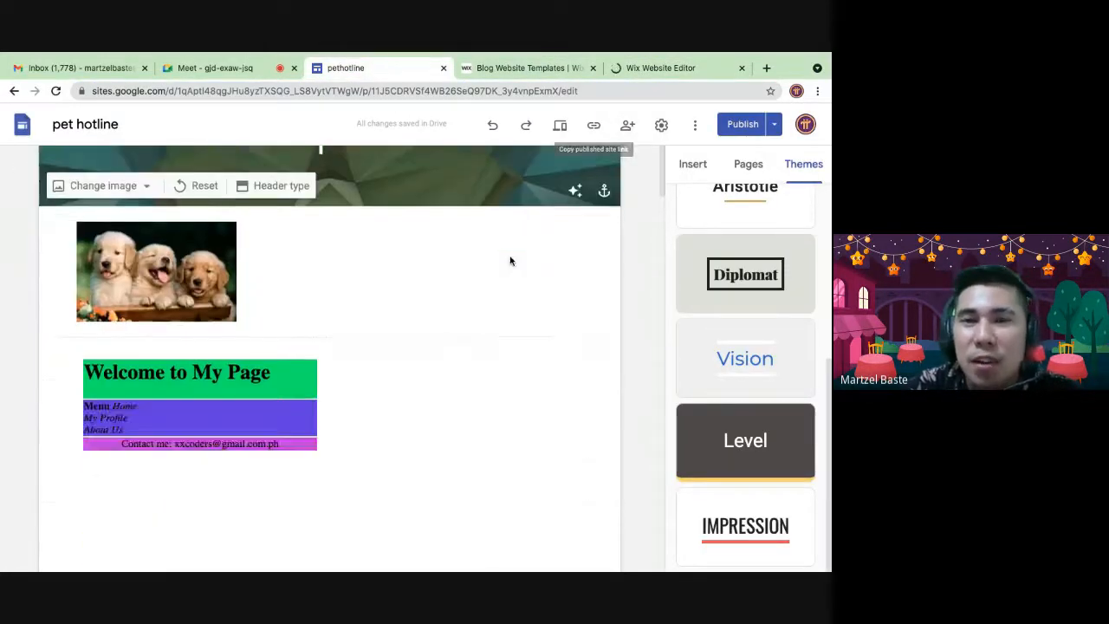
pyautogui.scroll(-1, 494, 251)
pyautogui.scroll(4, 576, 183)
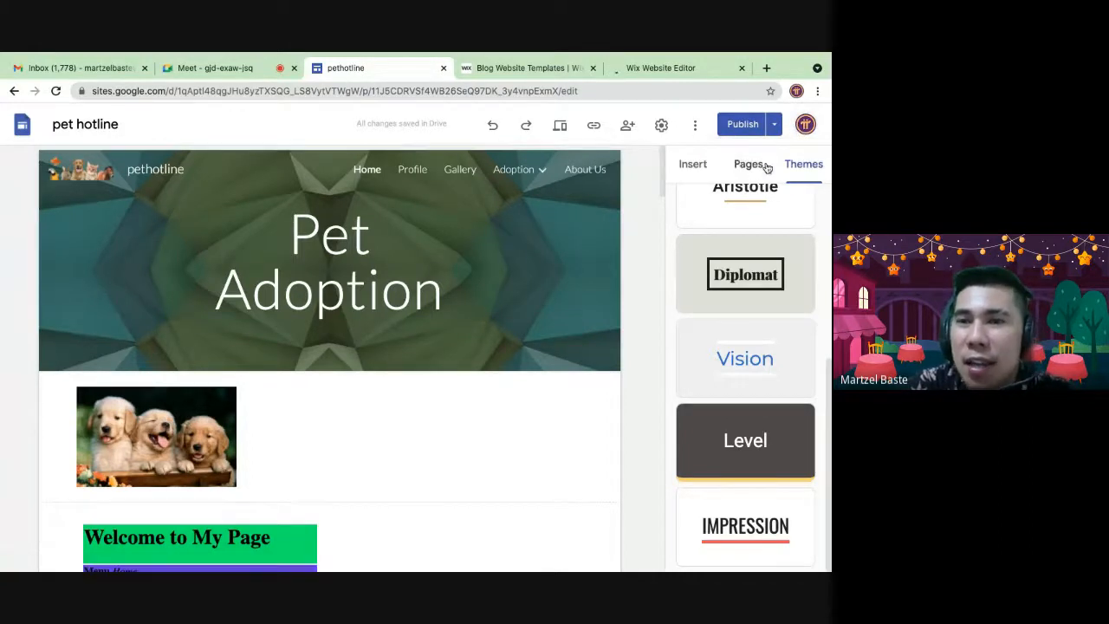
# Step: Return to the Wix Website Editor and check the loading of the chosen coaching blog template
pyautogui.click(673, 67)
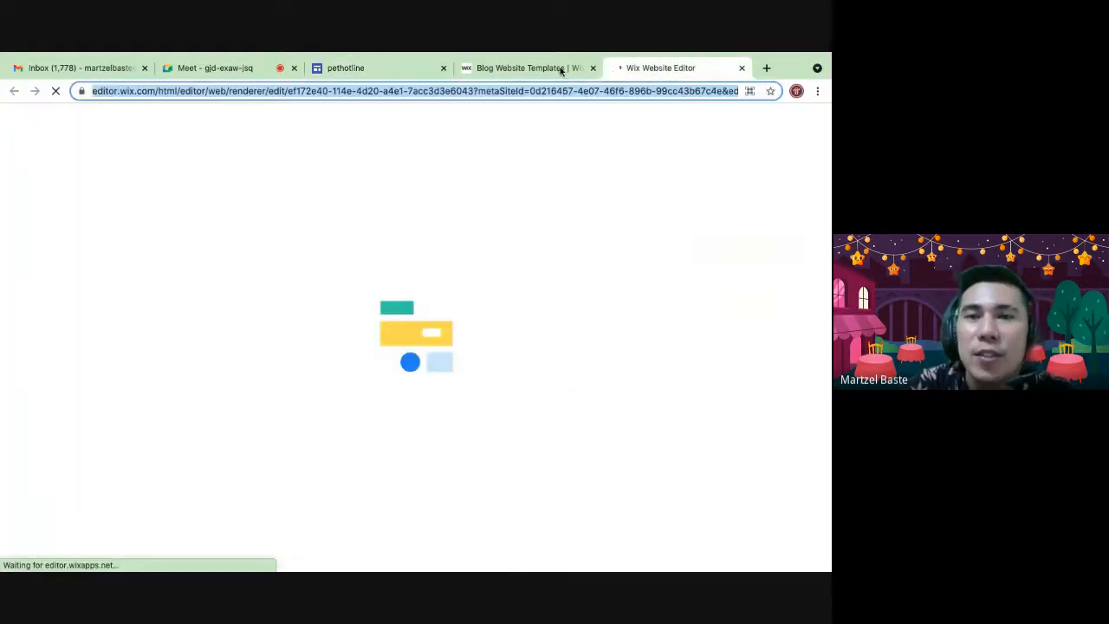
pyautogui.click(541, 69)
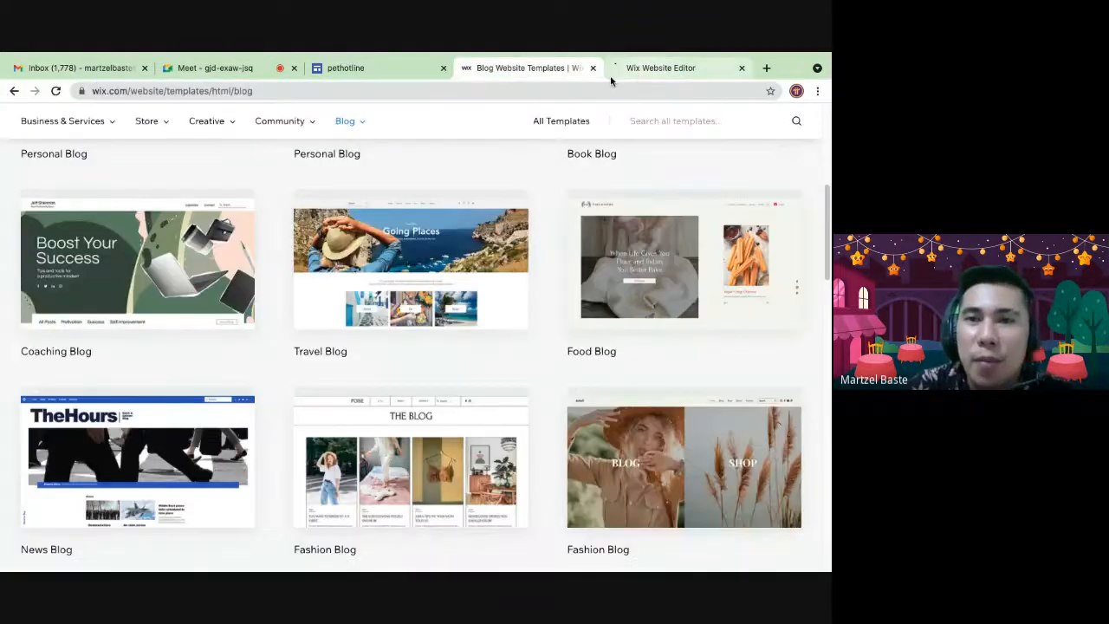
pyautogui.click(619, 76)
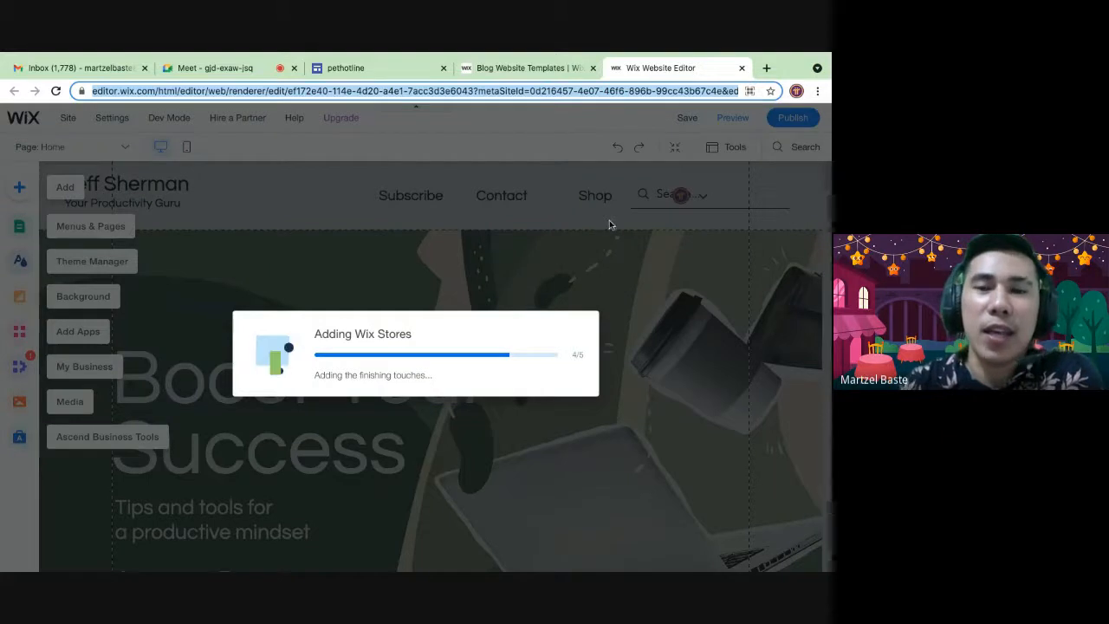
pyautogui.click(518, 68)
pyautogui.click(638, 69)
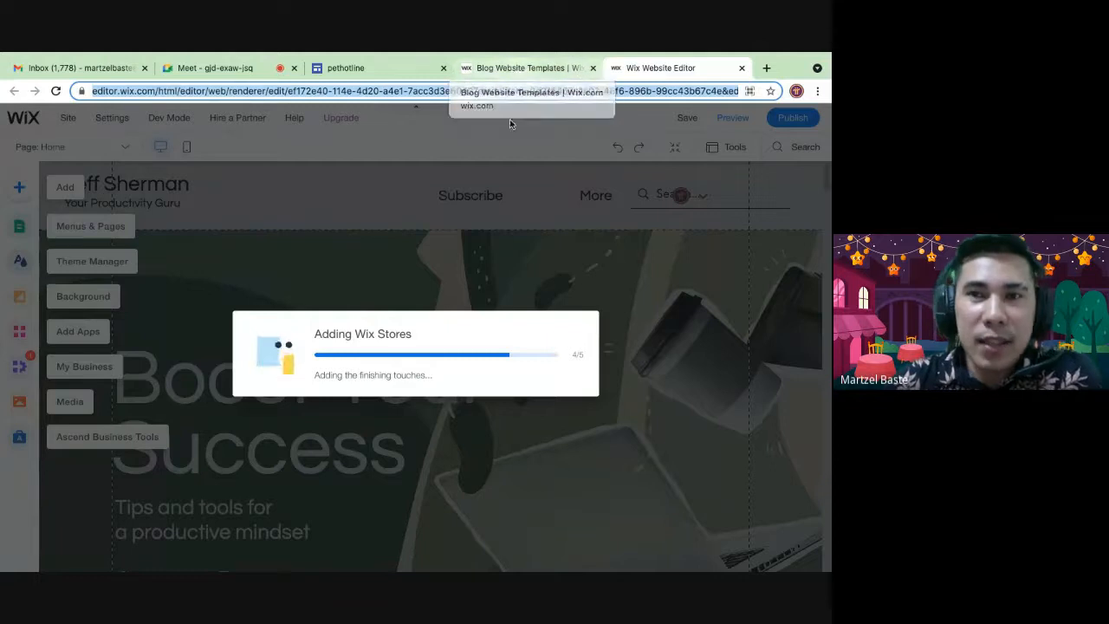
# Step: Switch to the Google Meet call with its recording controls
pyautogui.hotkey('ctrl', 'Left')
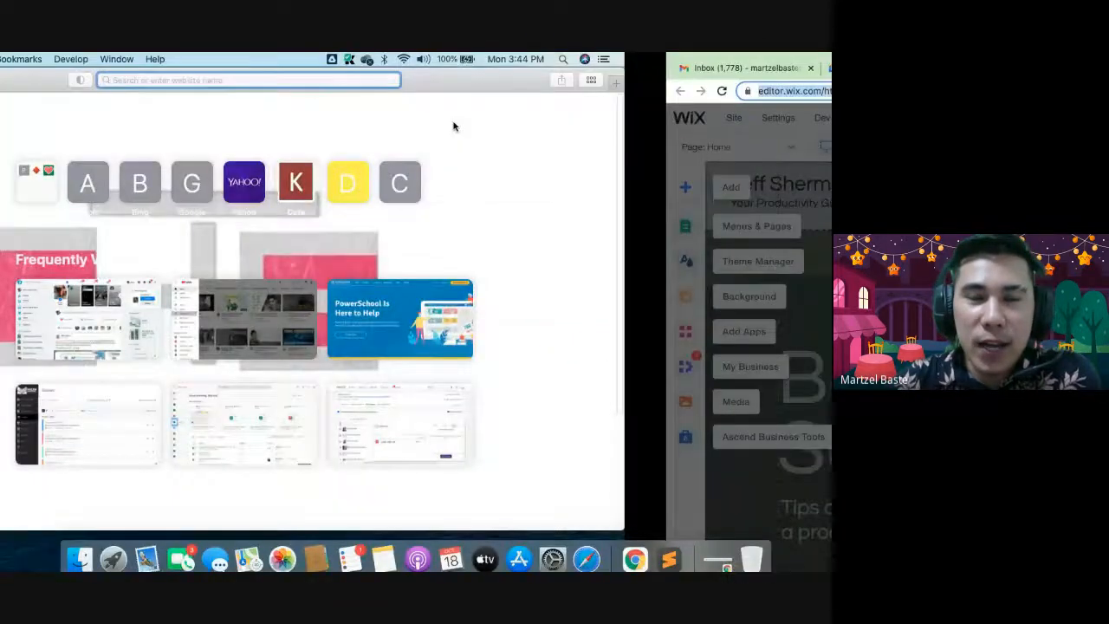
pyautogui.click(94, 80)
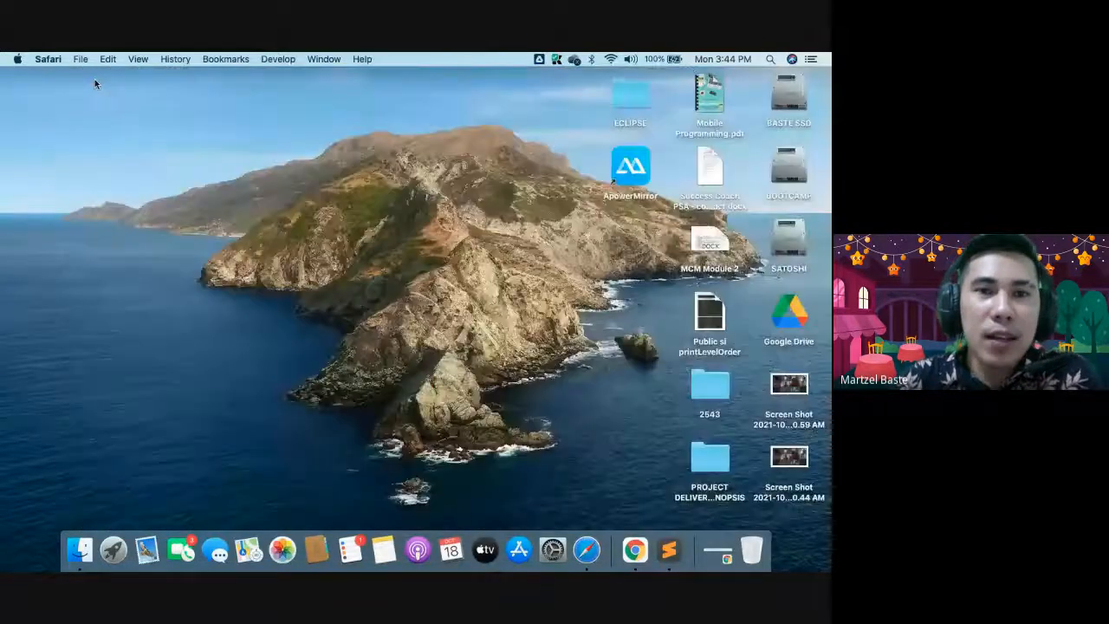
pyautogui.hotkey('ctrl', 'Right')
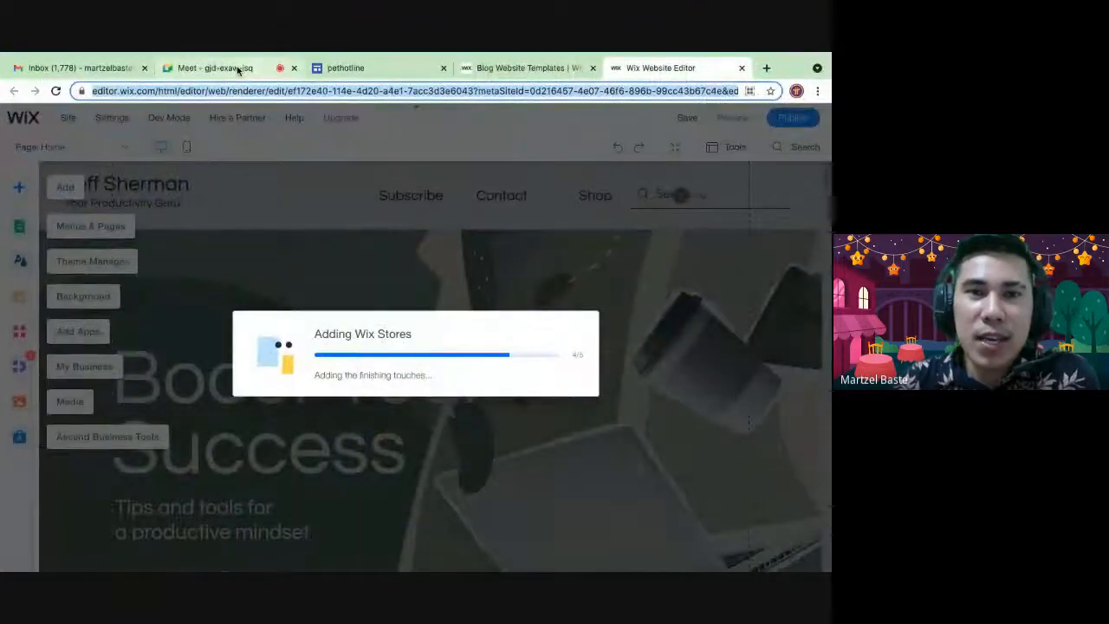
pyautogui.click(260, 69)
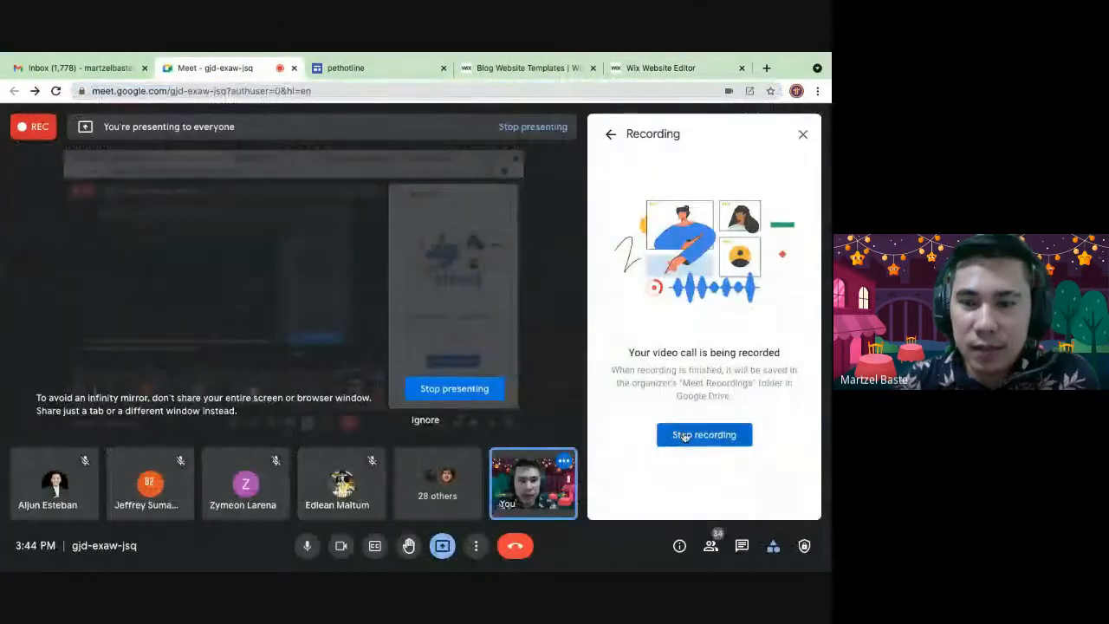